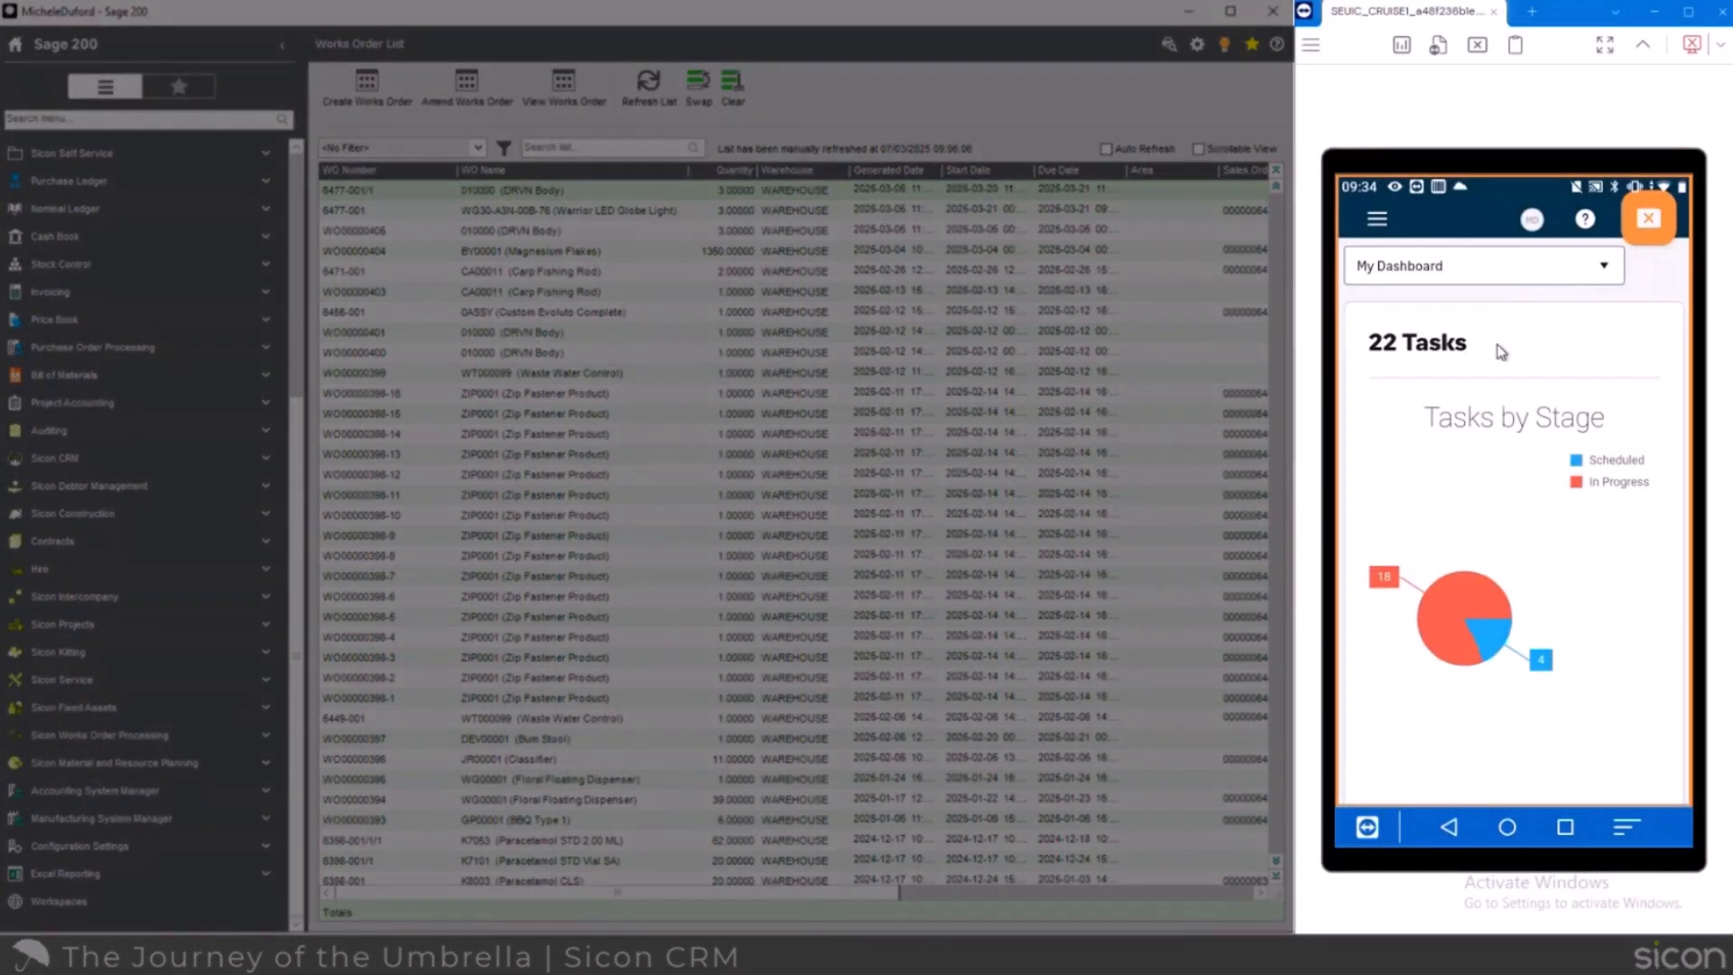
Return to the mobile device's home screen and launch the Sicon CRM app to show its dashboard
key(Escape)
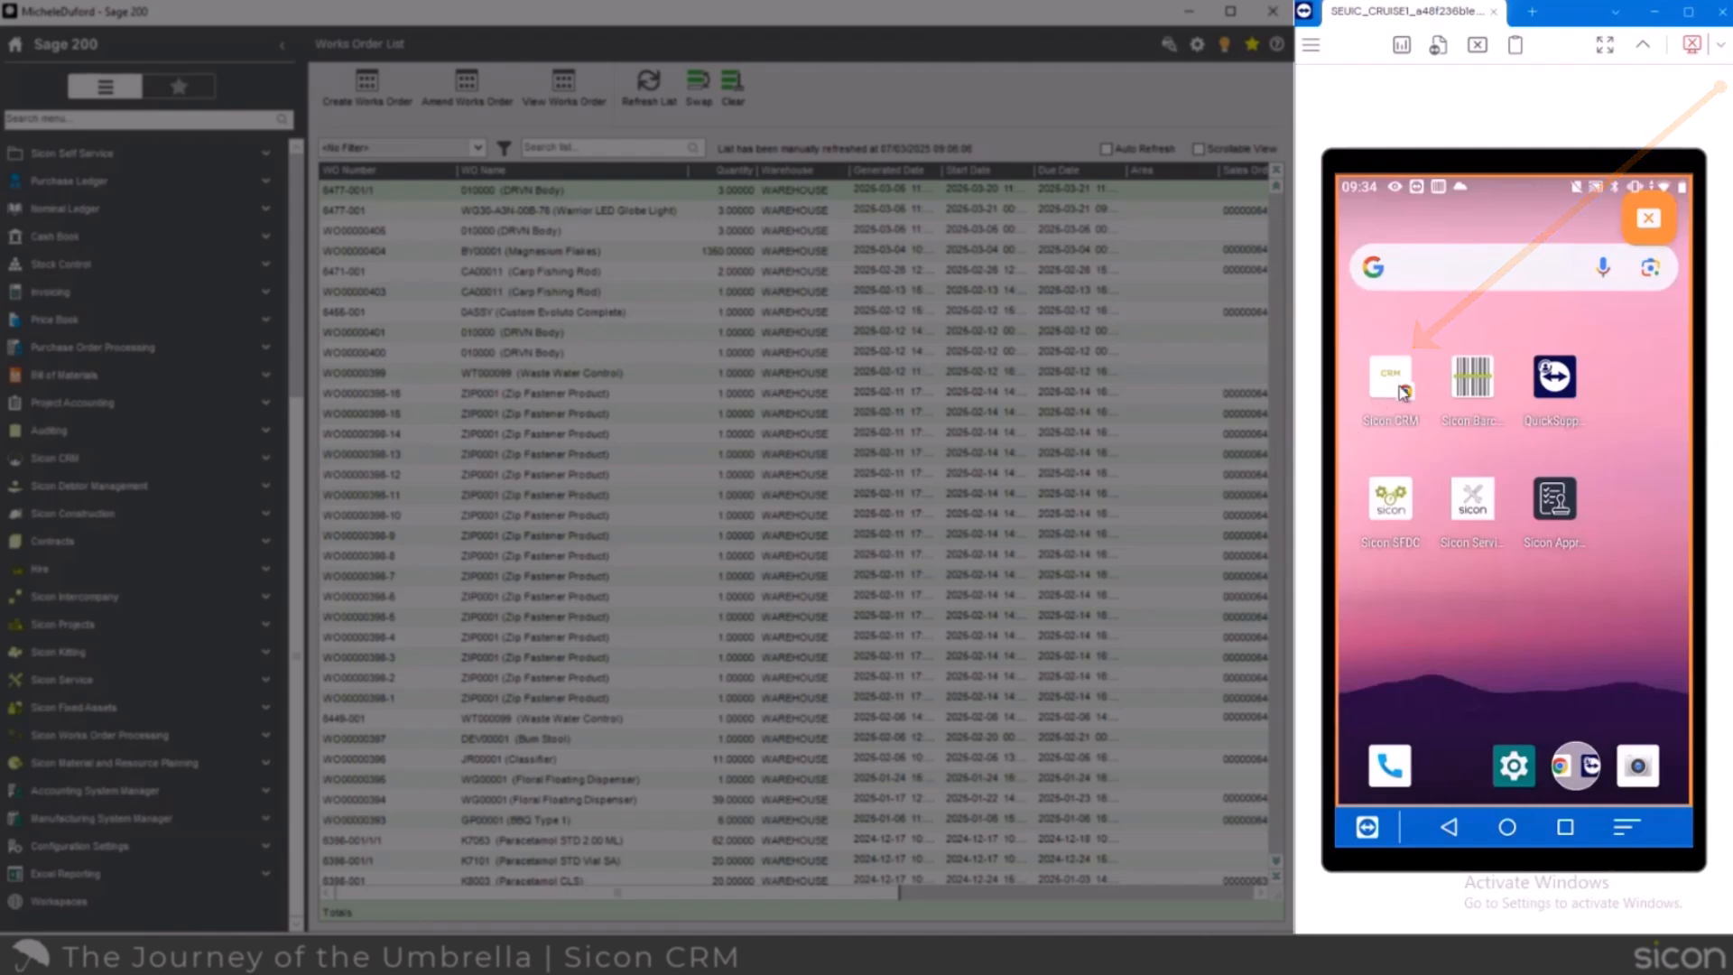
click(1394, 379)
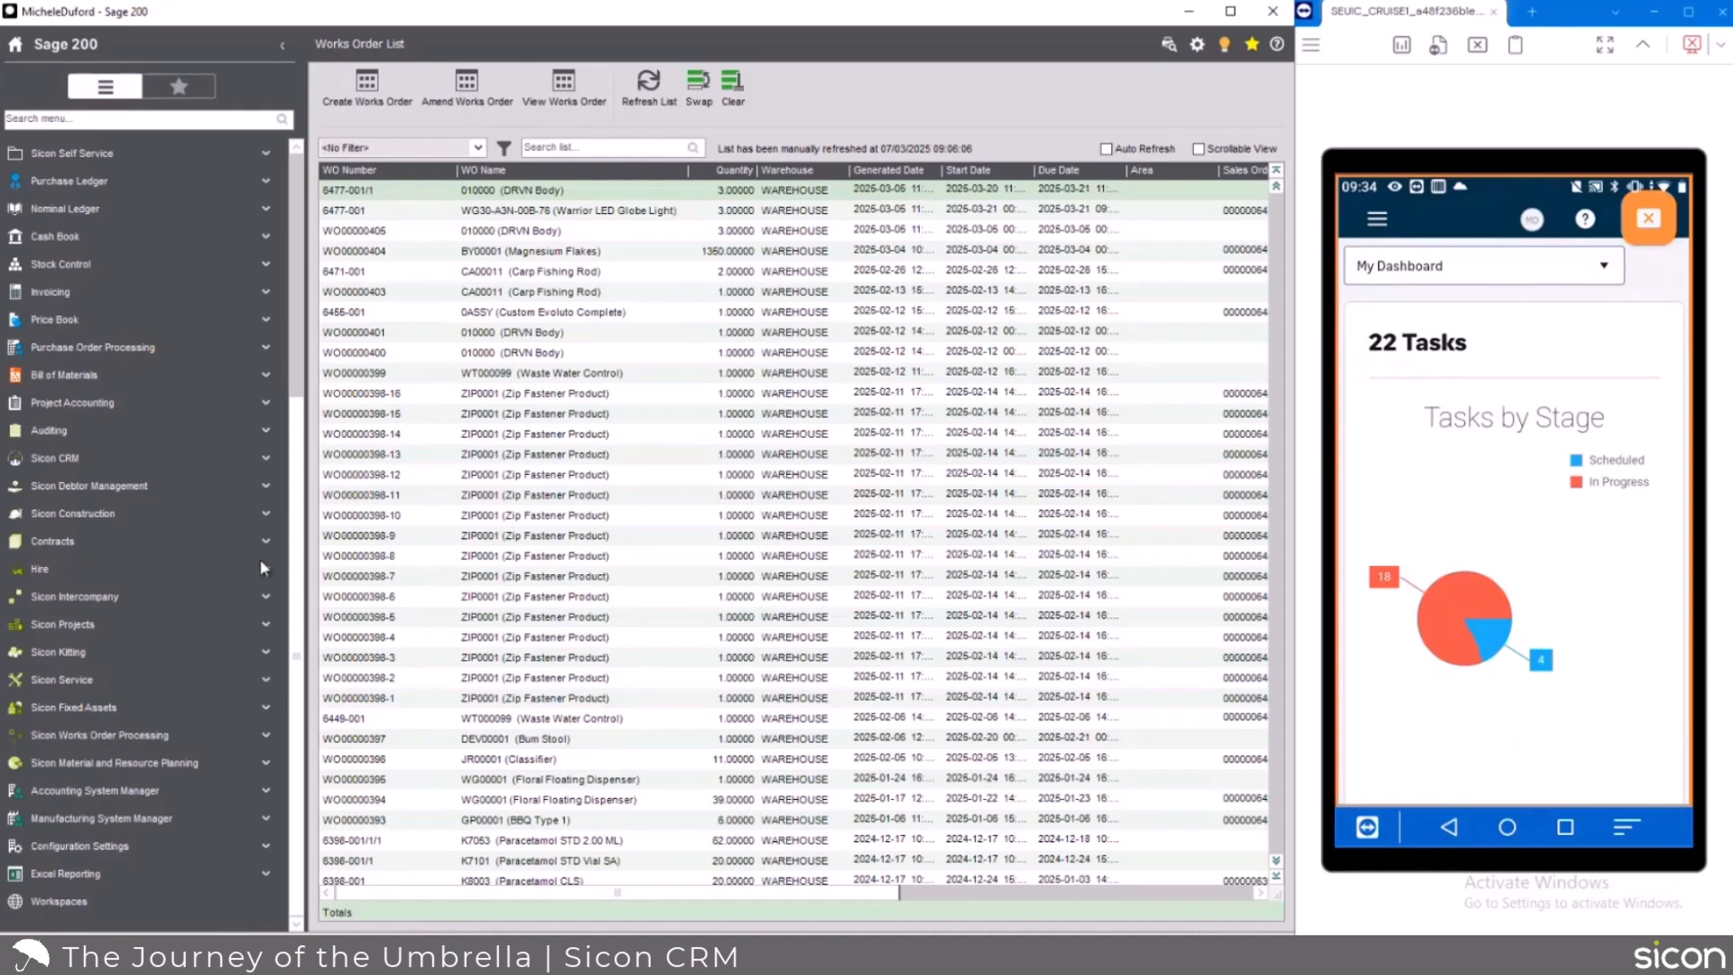
Expand the Sicon CRM module in Sage 200, view the dashboard of the Sicon CRM web app, and minimise it
click(99, 465)
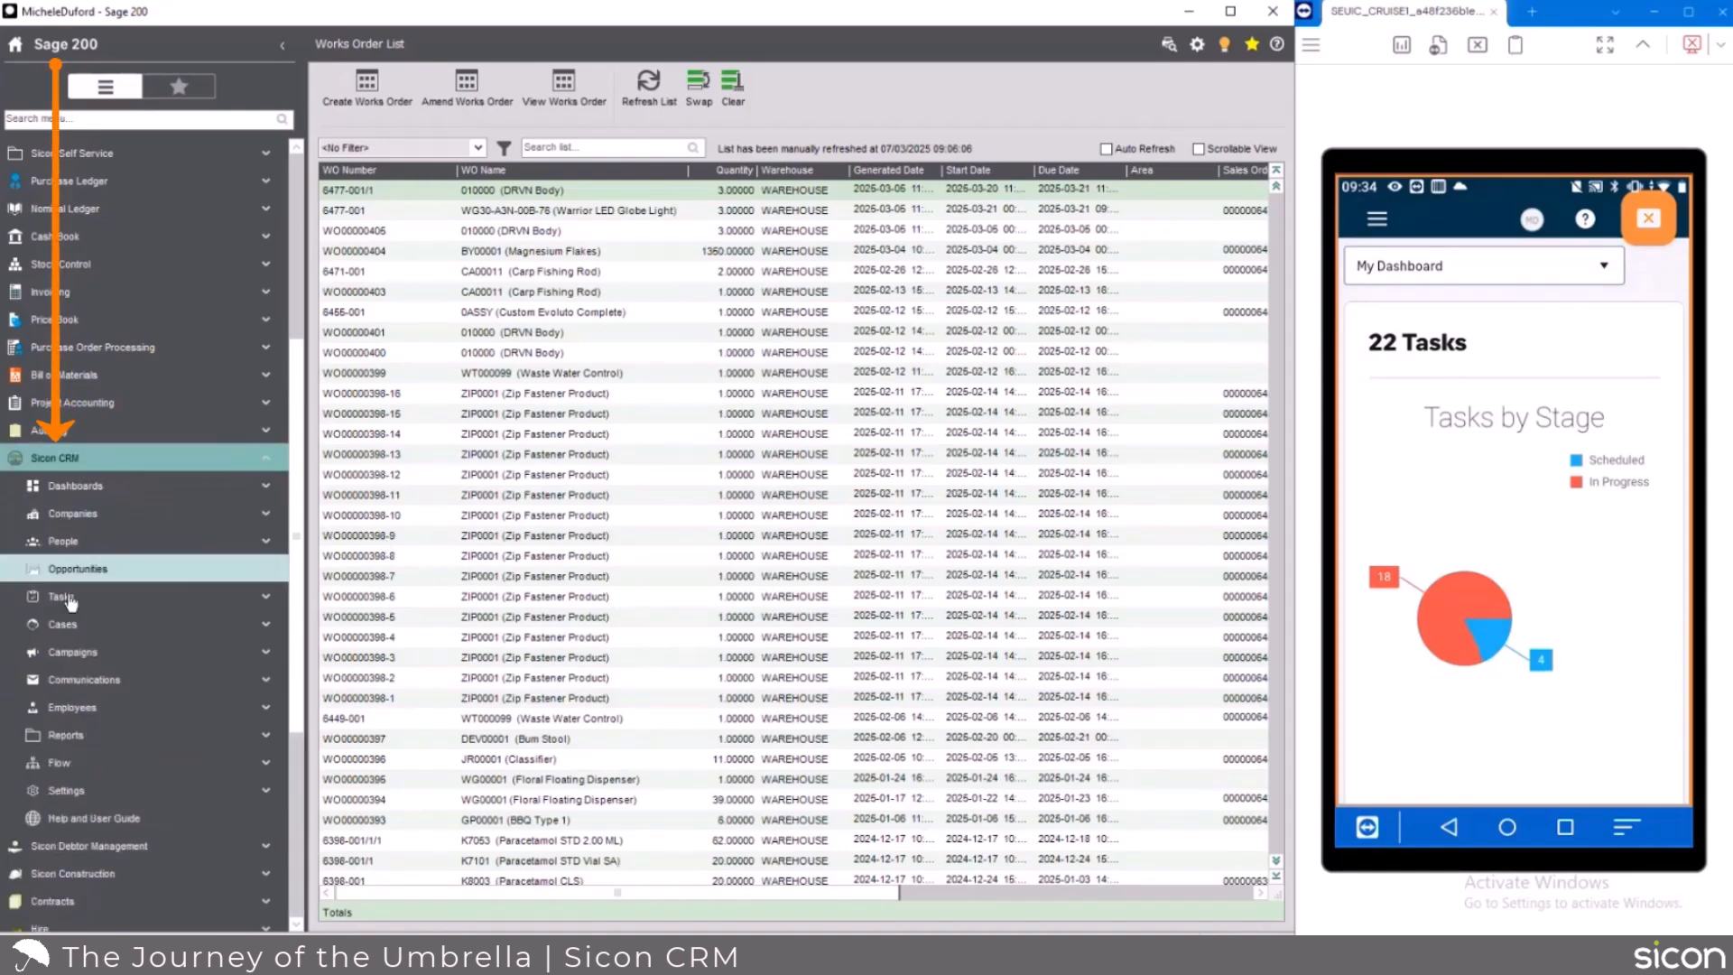
mouse_move(326, 955)
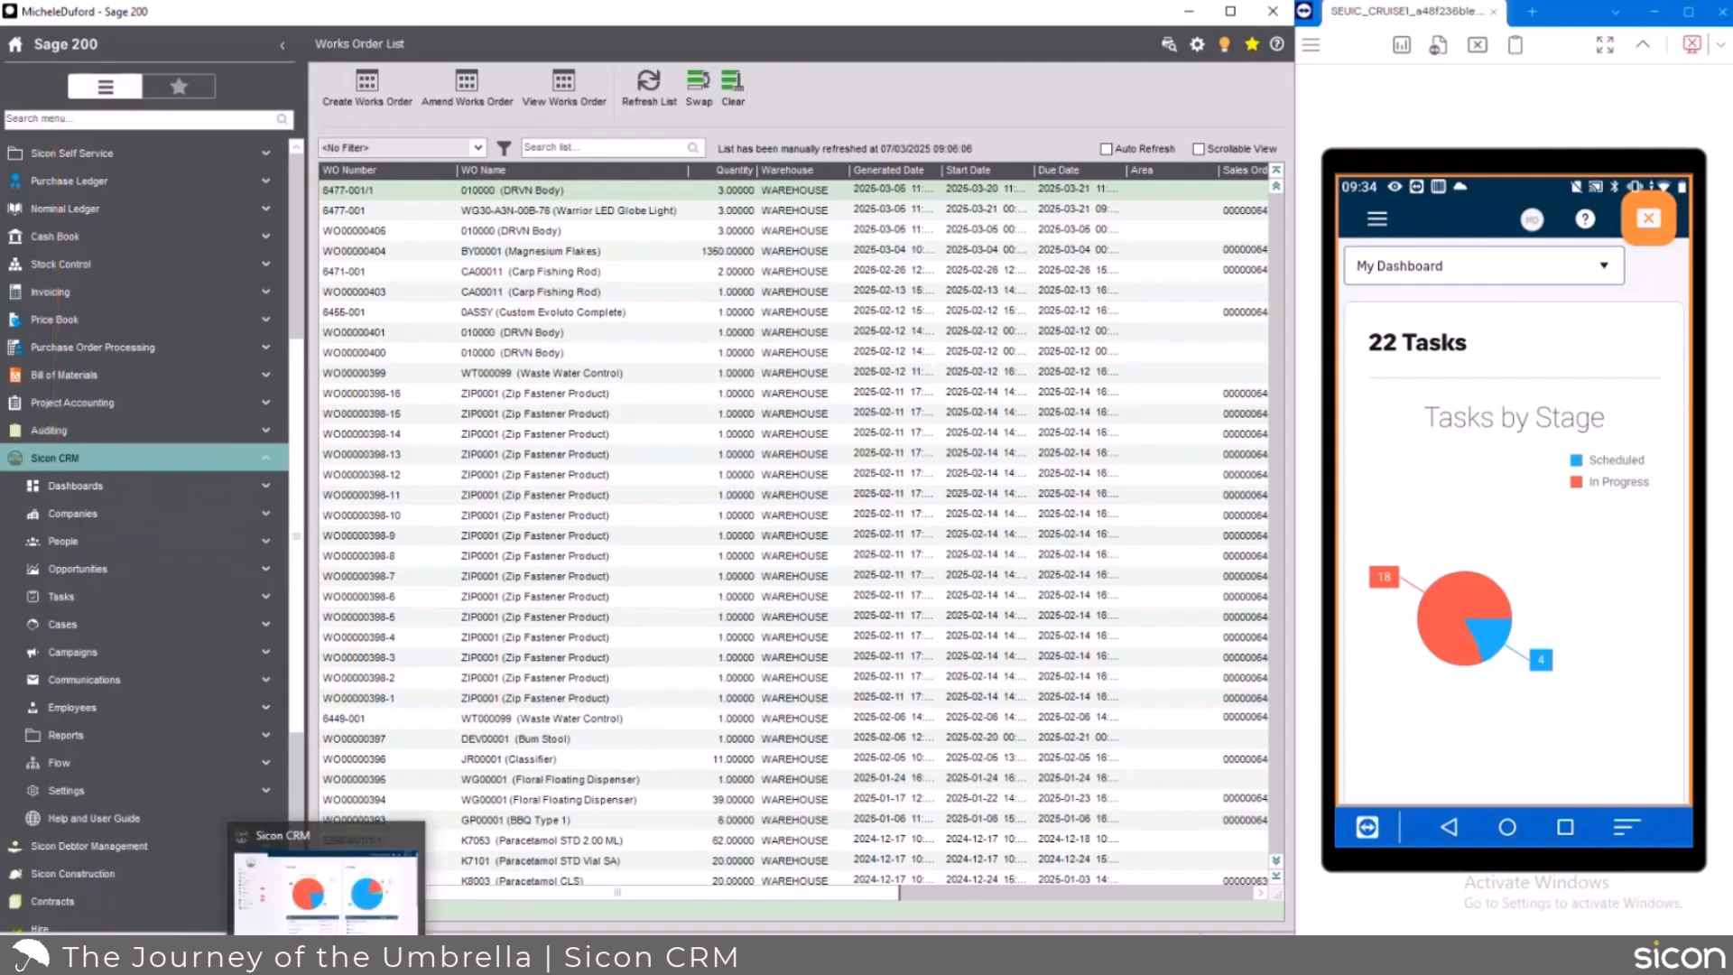
click(332, 920)
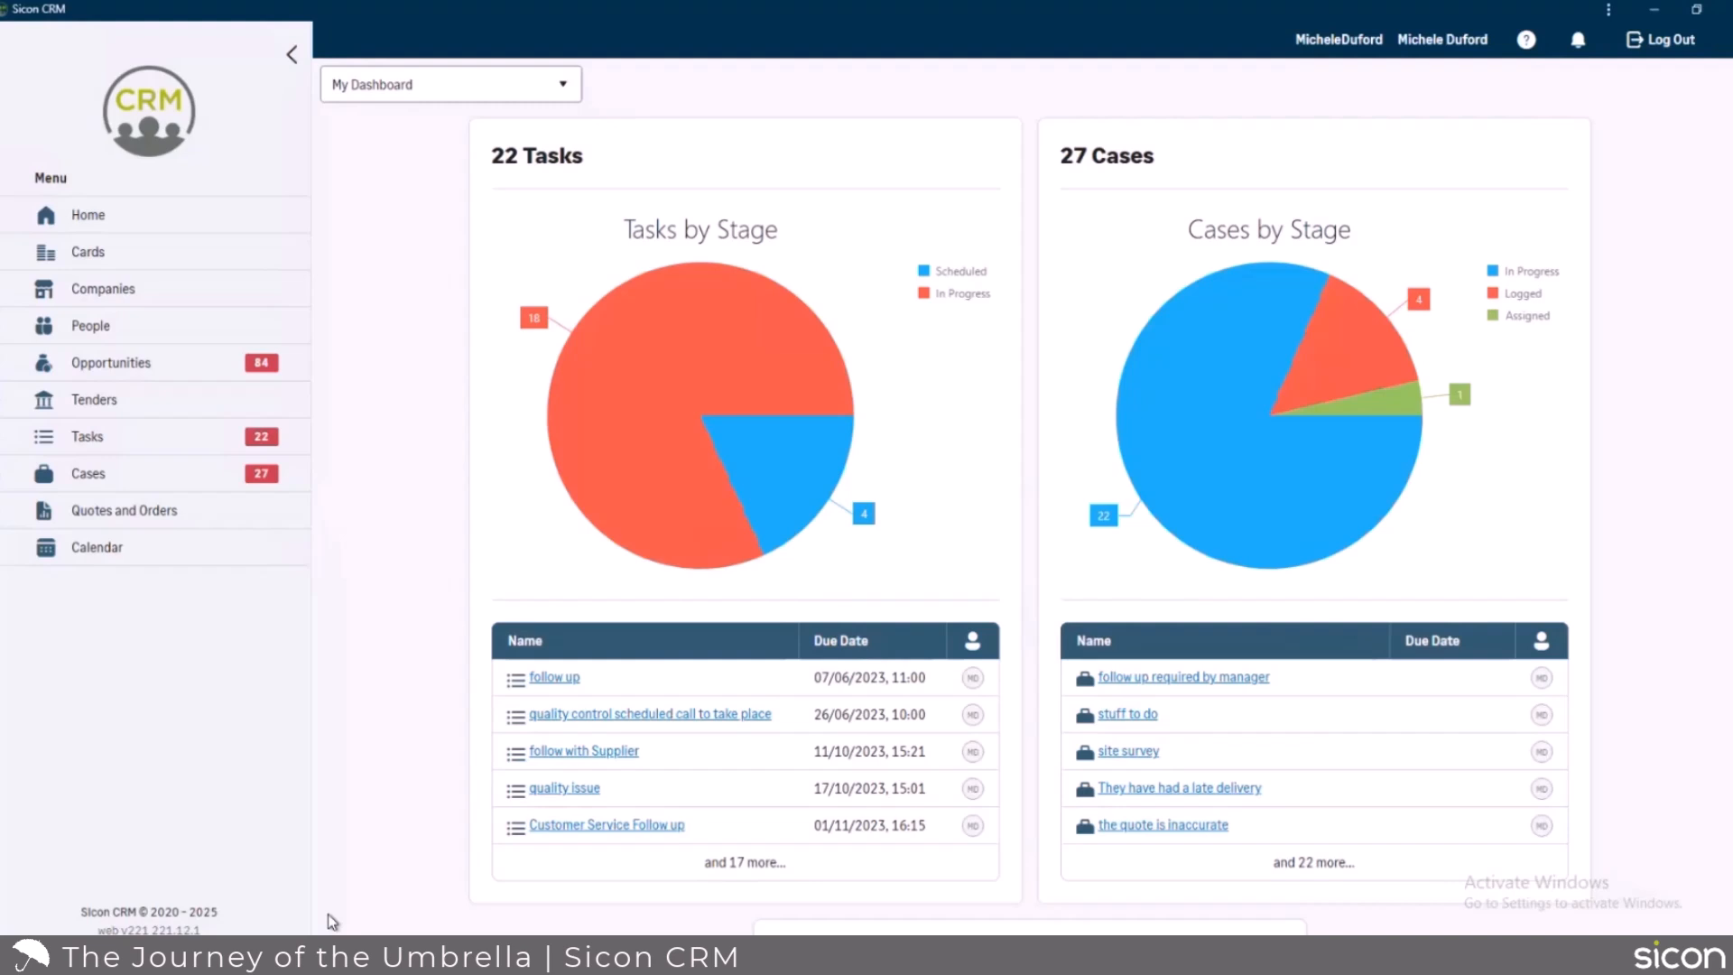
click(1655, 13)
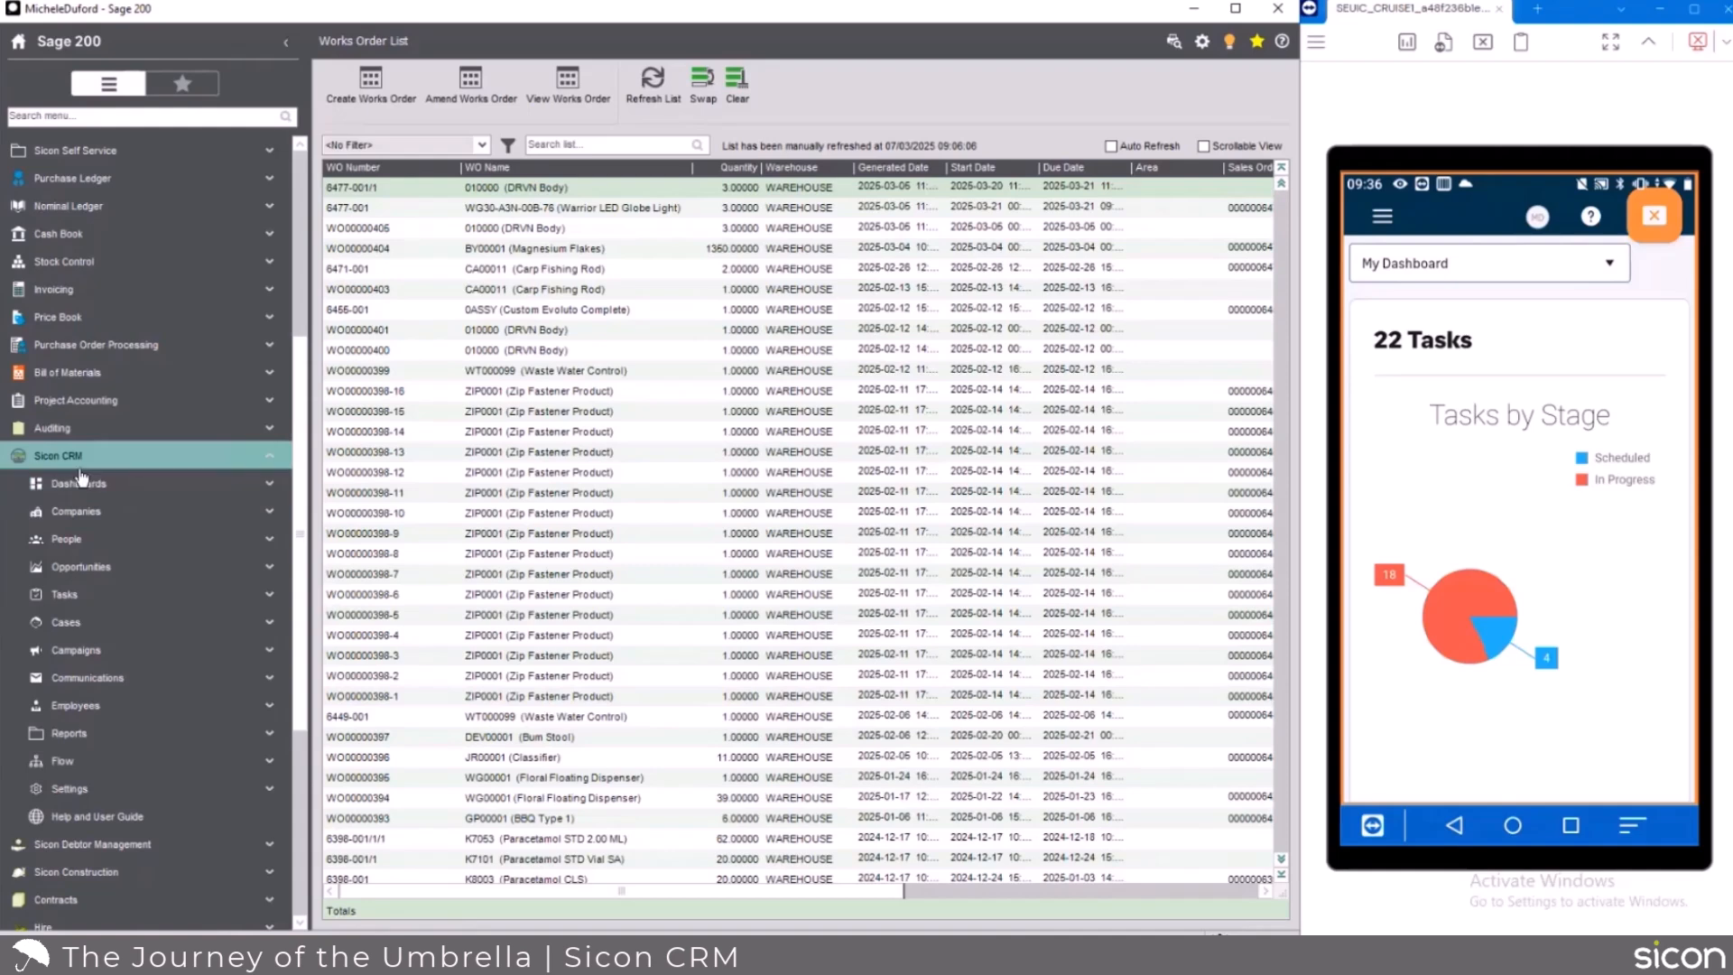
Open employee maintenance under Sicon CRM and load the signed-in user's employee record
click(130, 710)
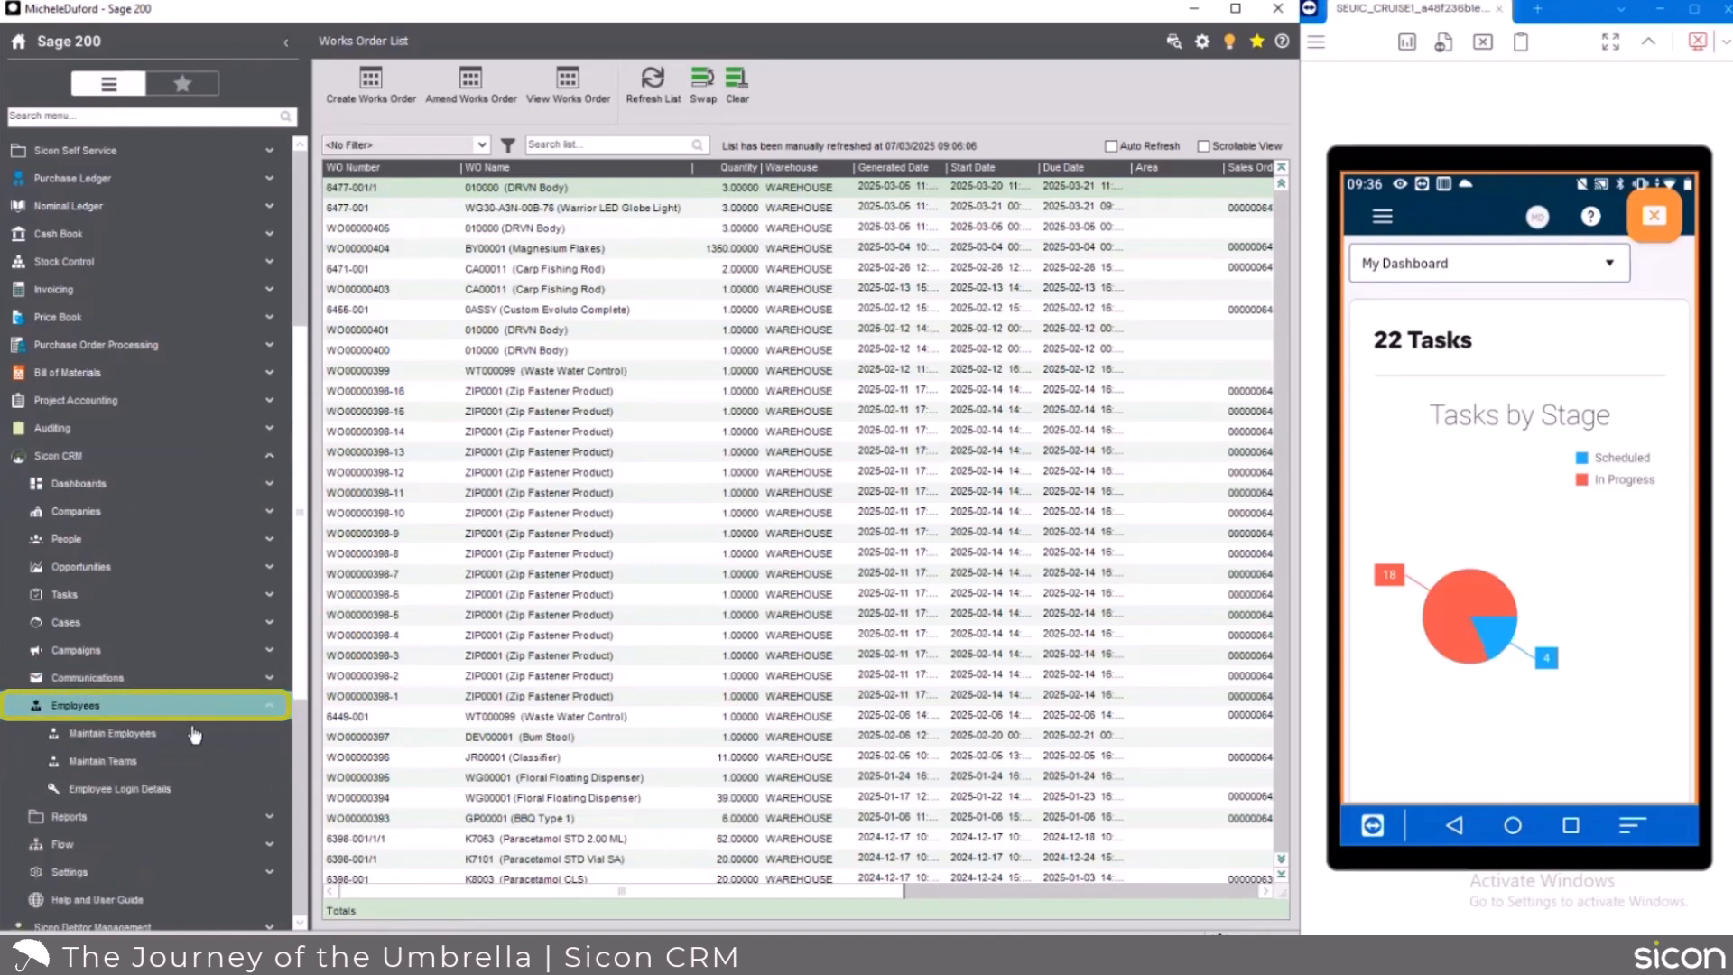
click(114, 732)
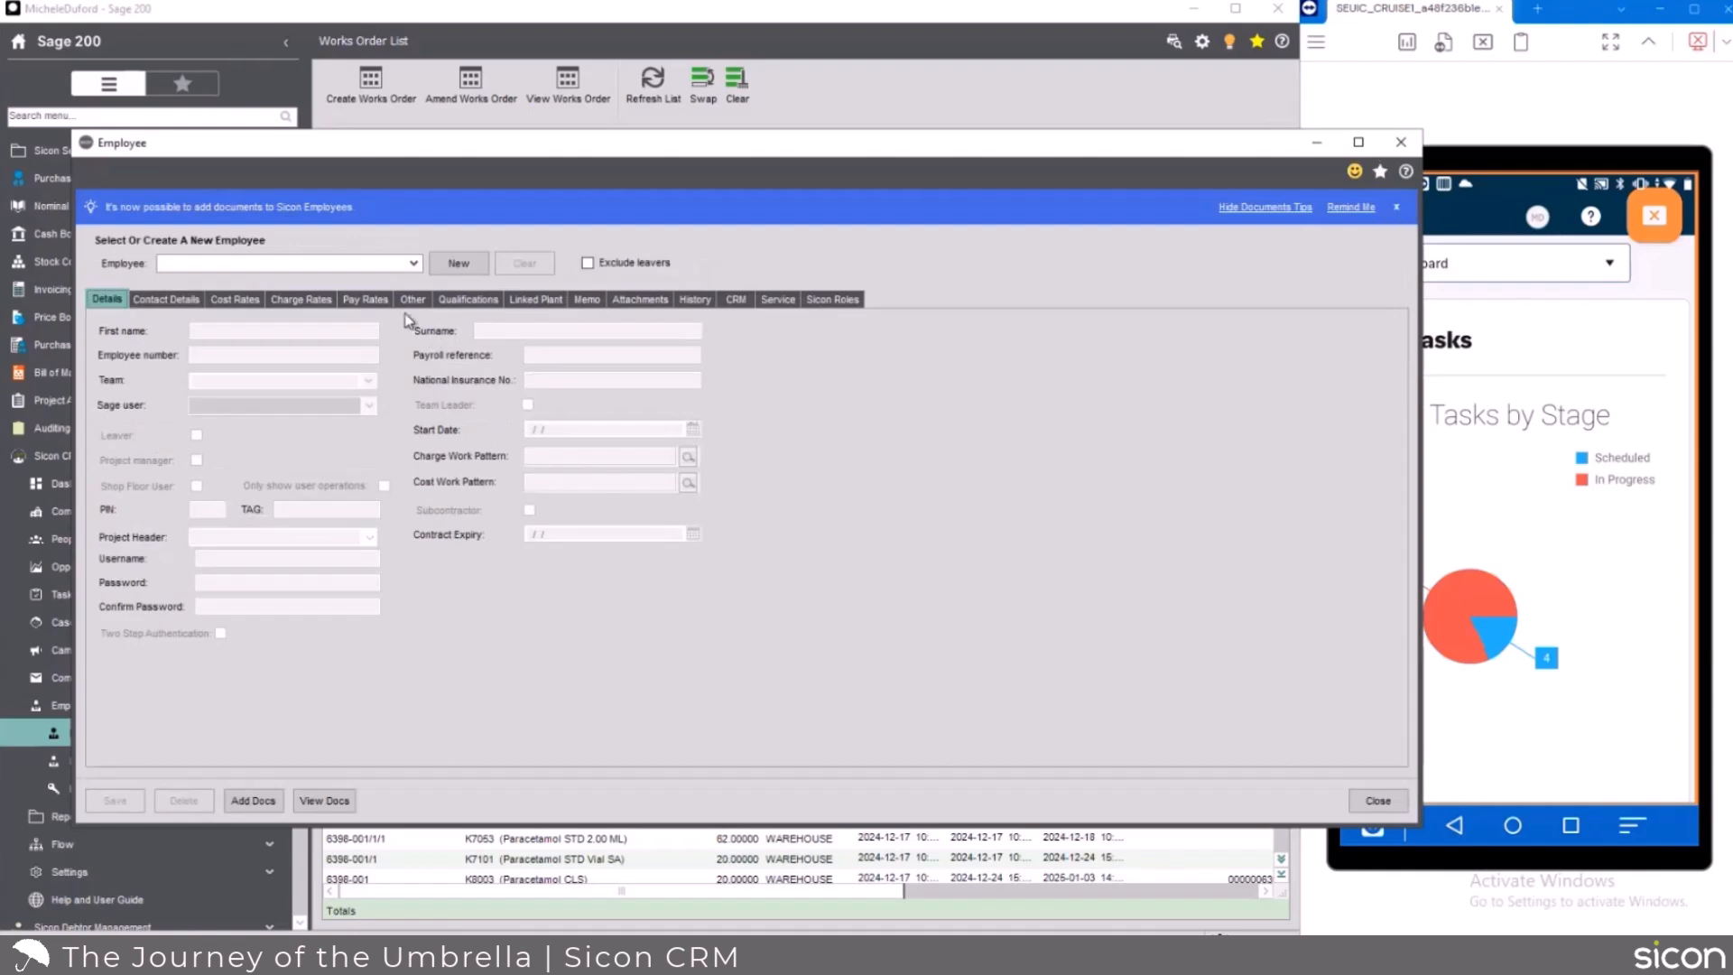
click(413, 263)
key(Down)
key(Down)
key(Down)
key(Down)
key(Down)
key(Down)
key(Down)
key(Down)
key(Down)
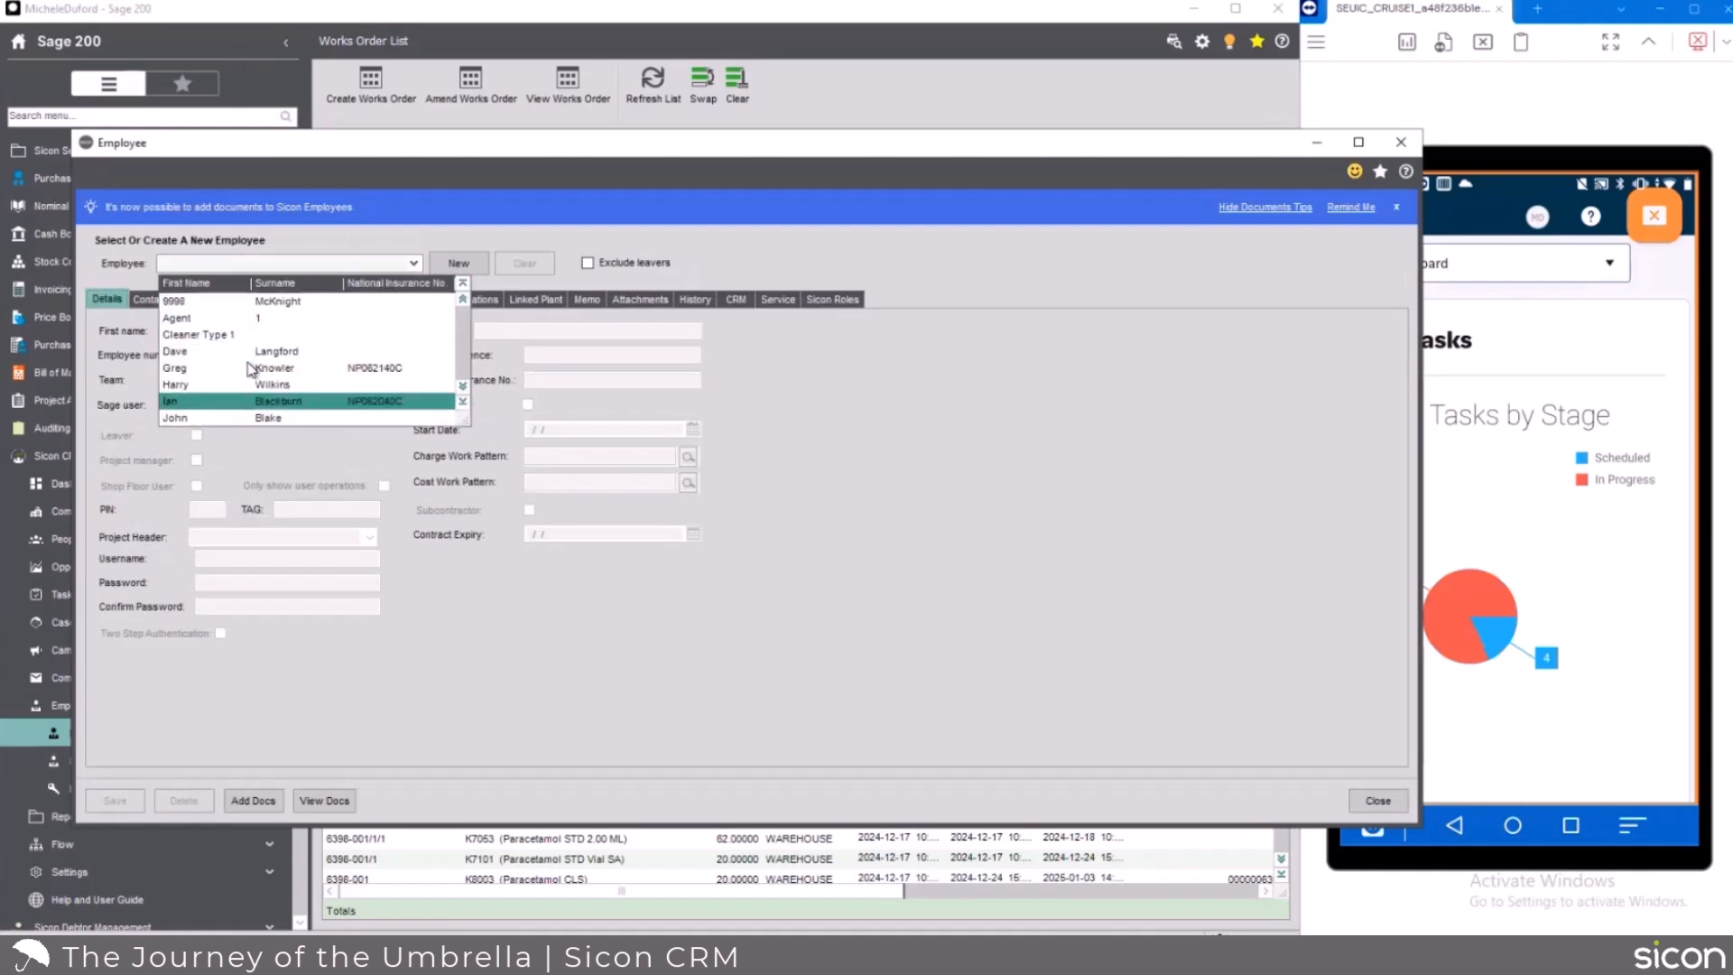
key(Down)
key(Return)
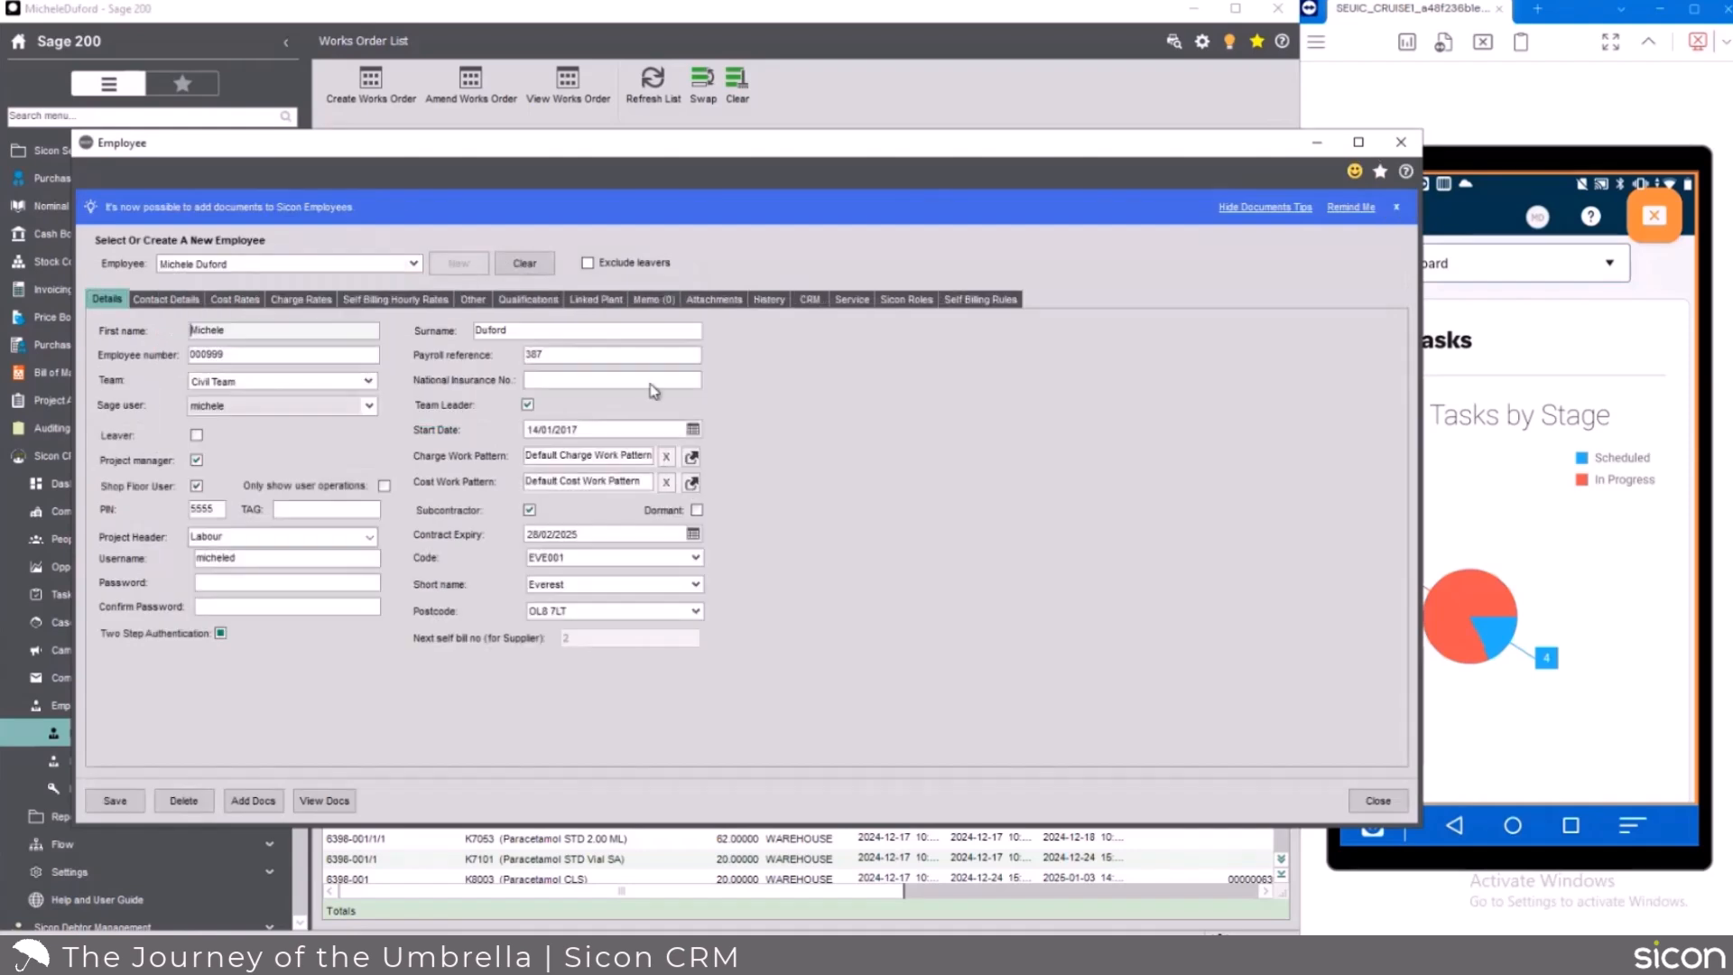
Review the employee's CRM details, including user licence level, sales targets and territory, and close the record
click(810, 300)
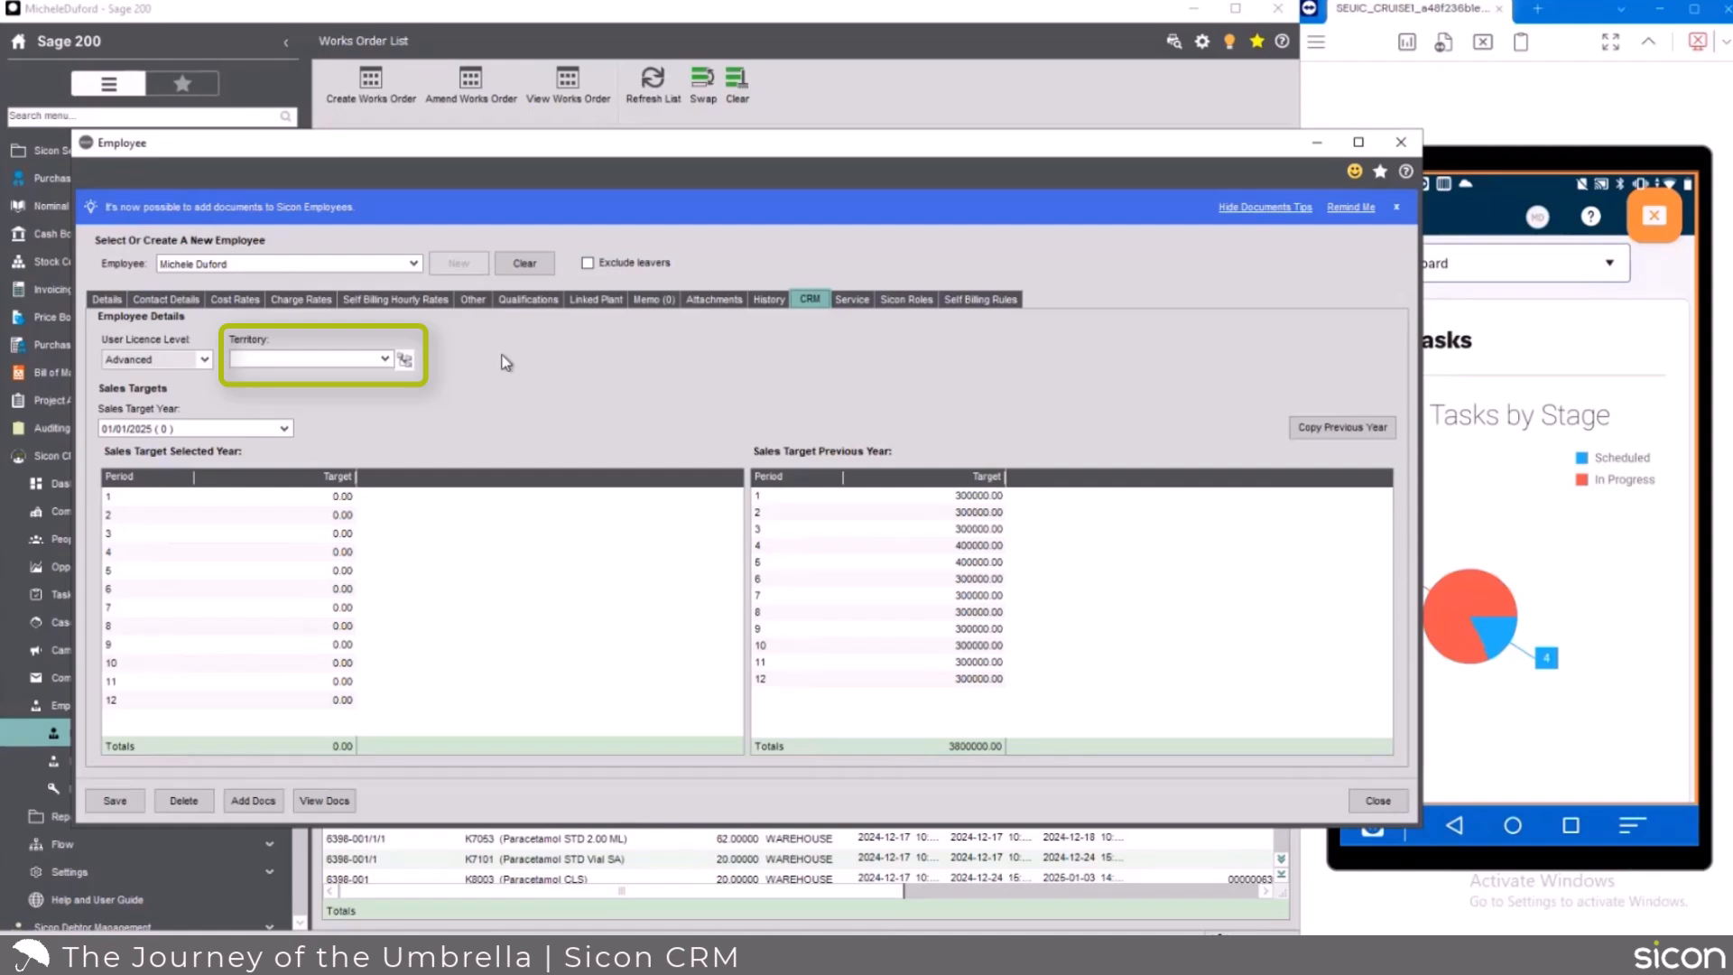
click(404, 359)
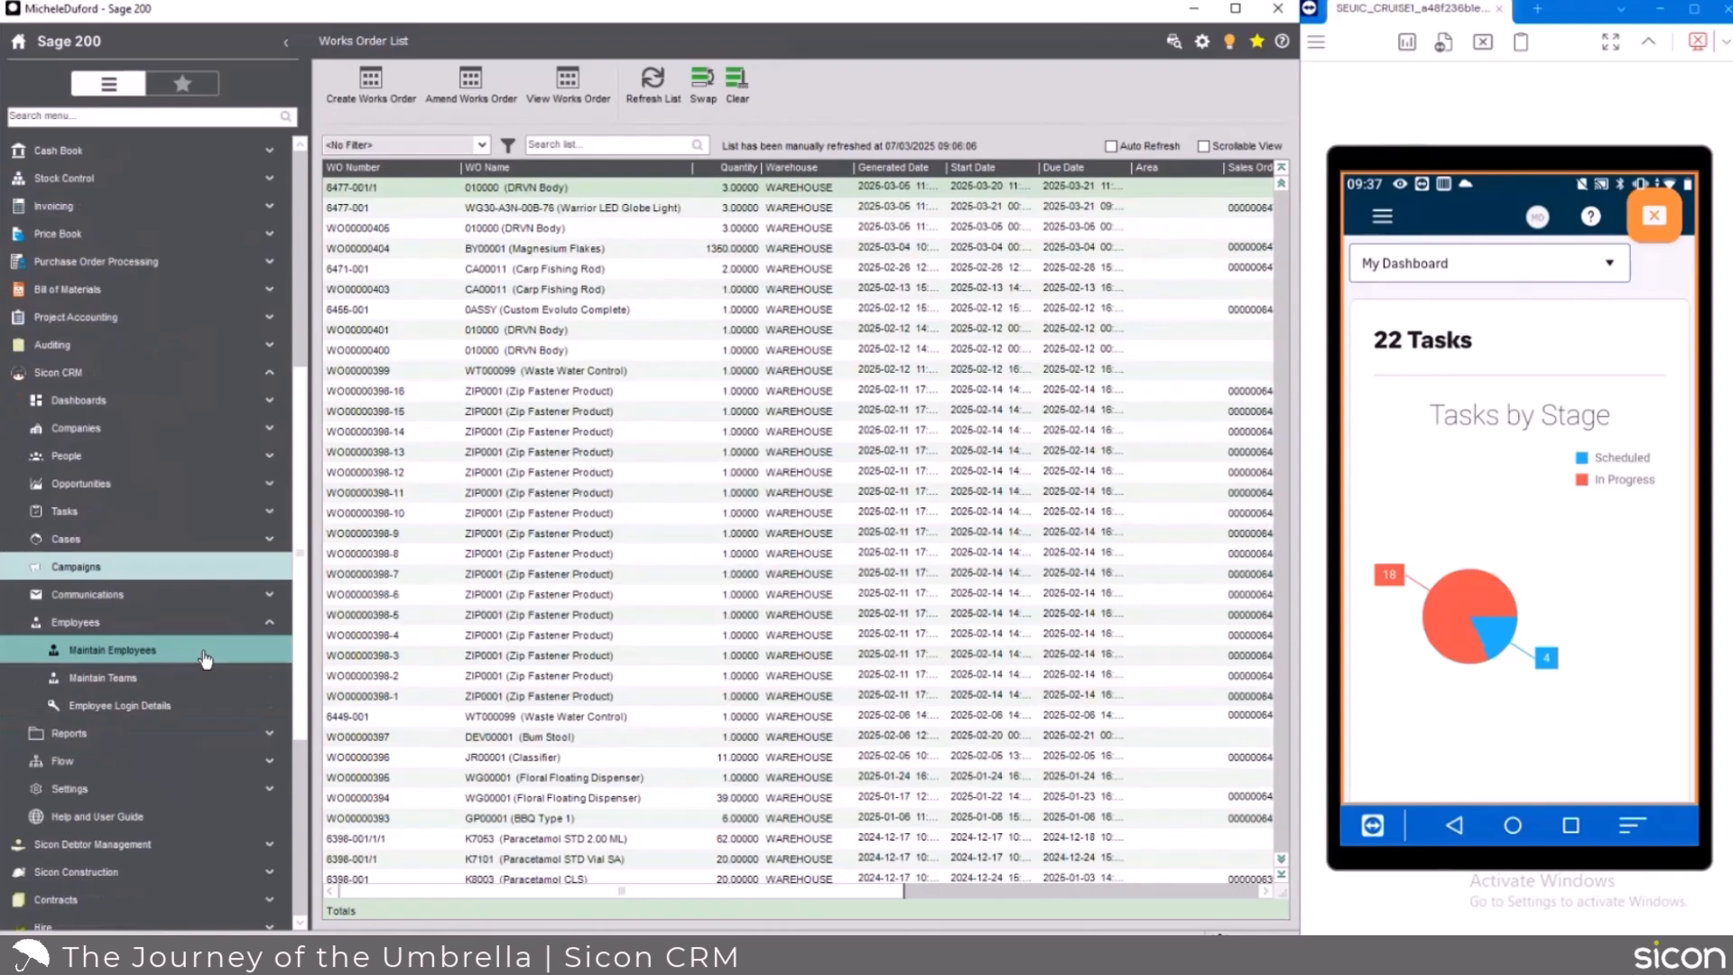
Open Sicon System Admin from the CRM settings, review its employees, roles and features, and close it
click(266, 795)
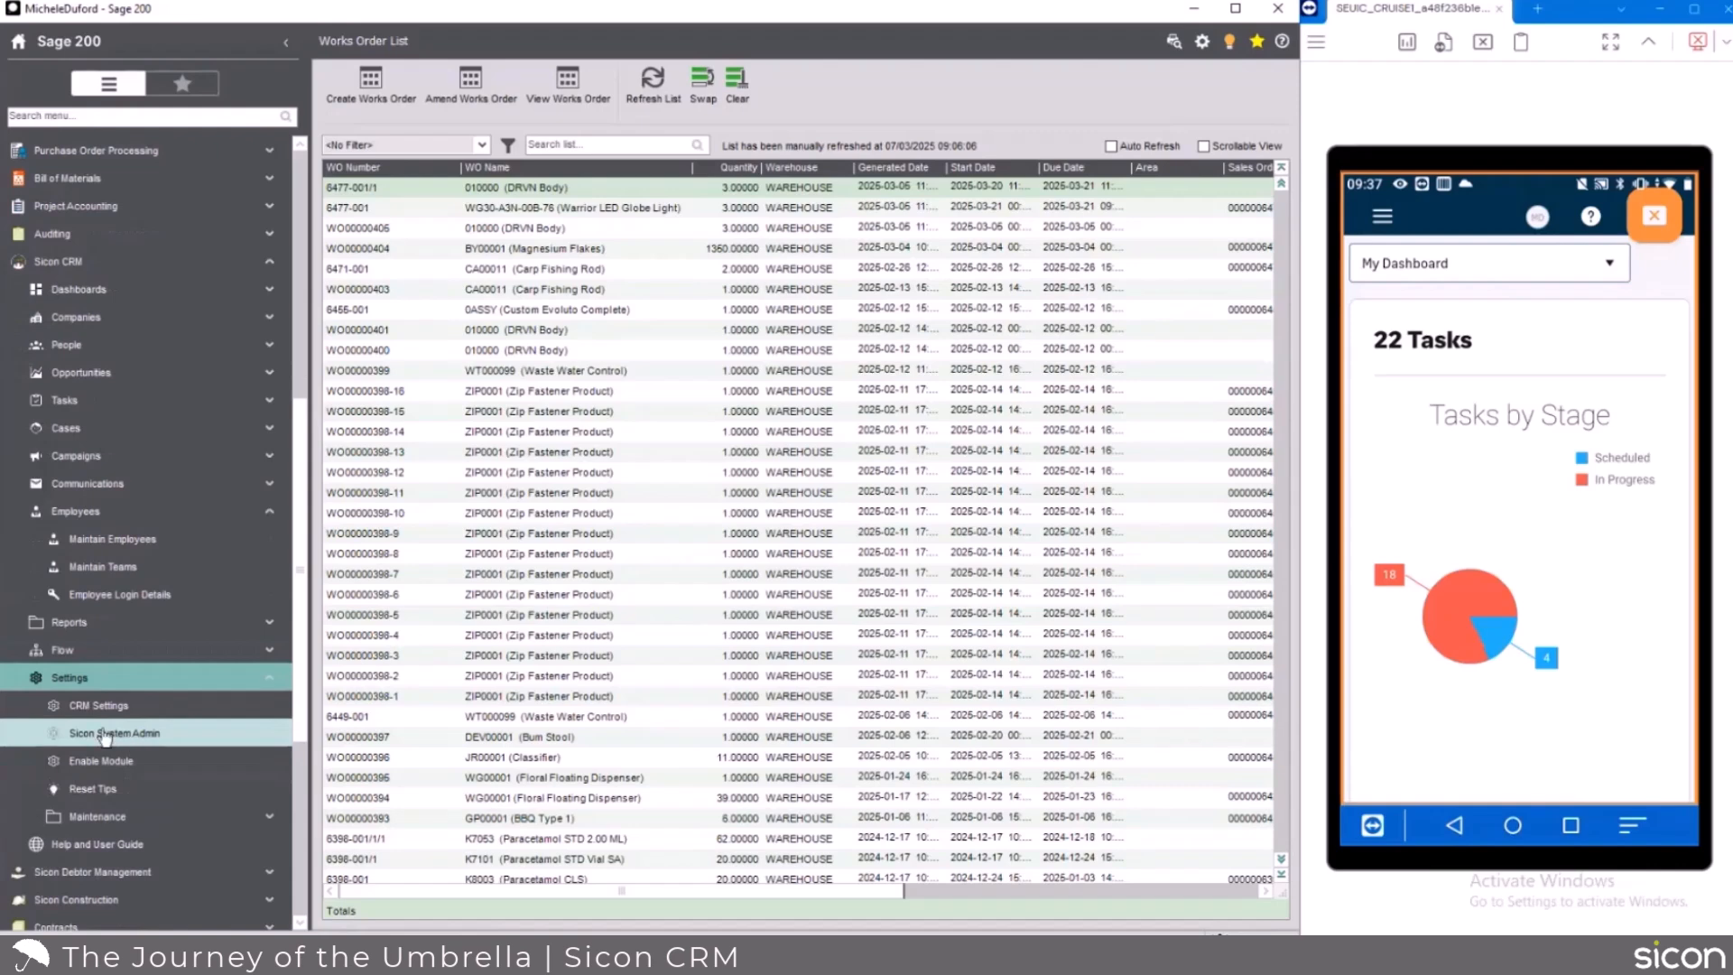
click(109, 734)
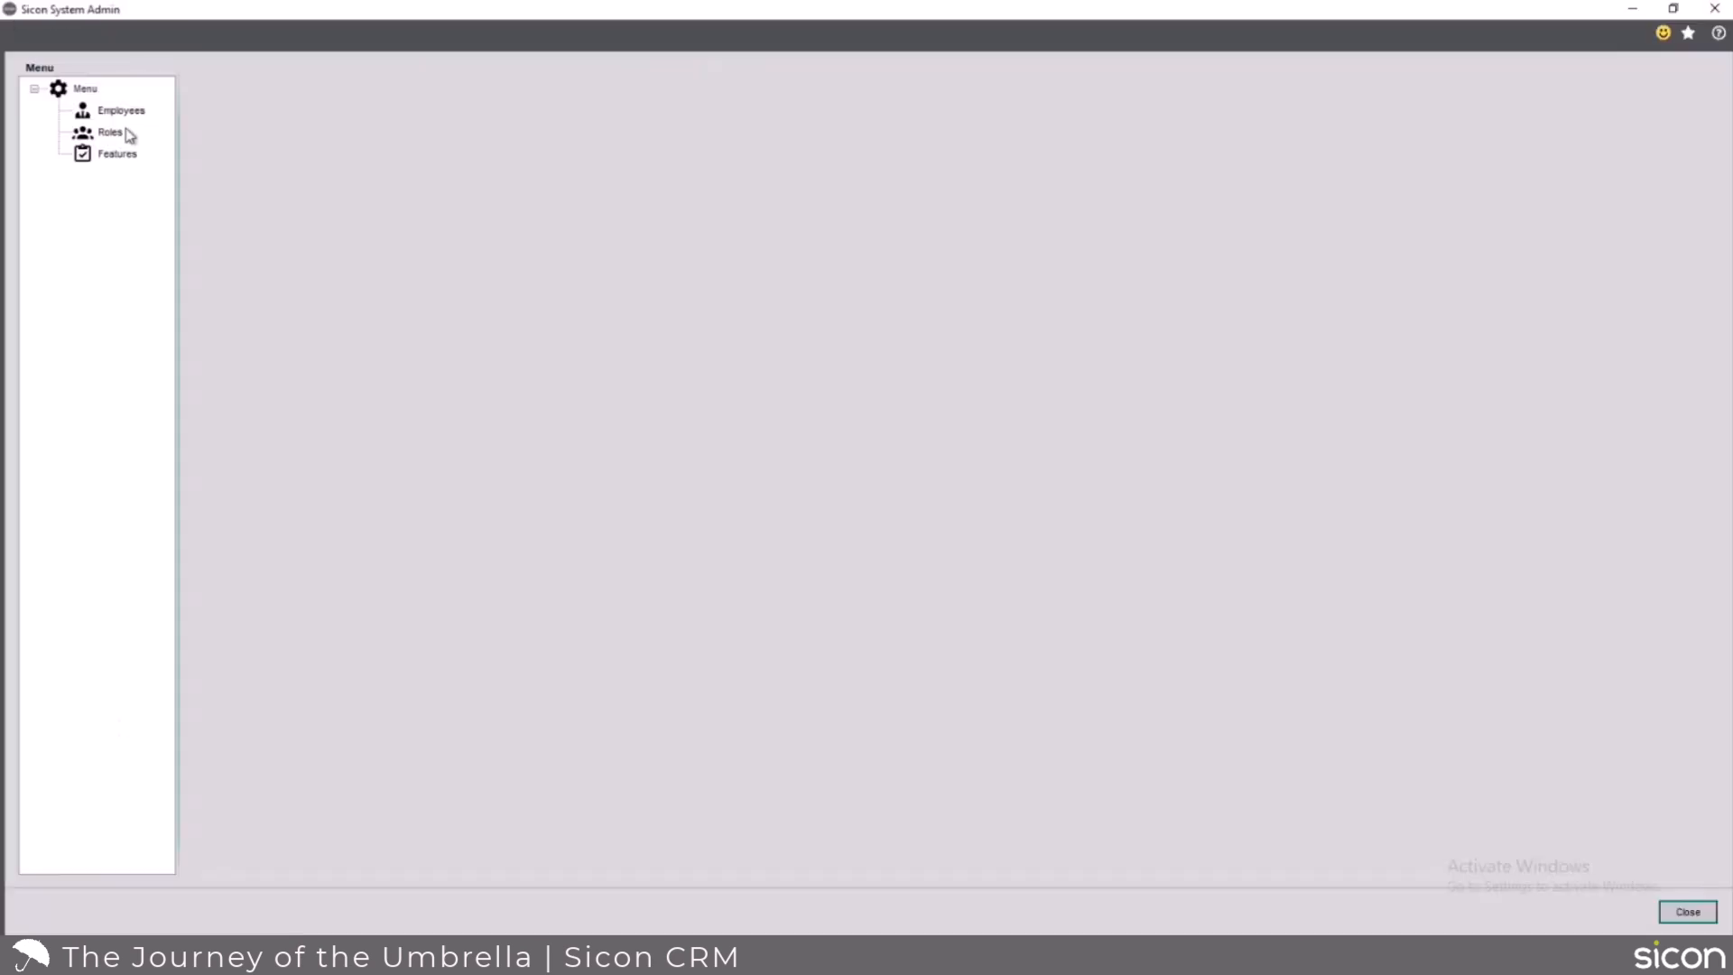
click(115, 137)
click(125, 112)
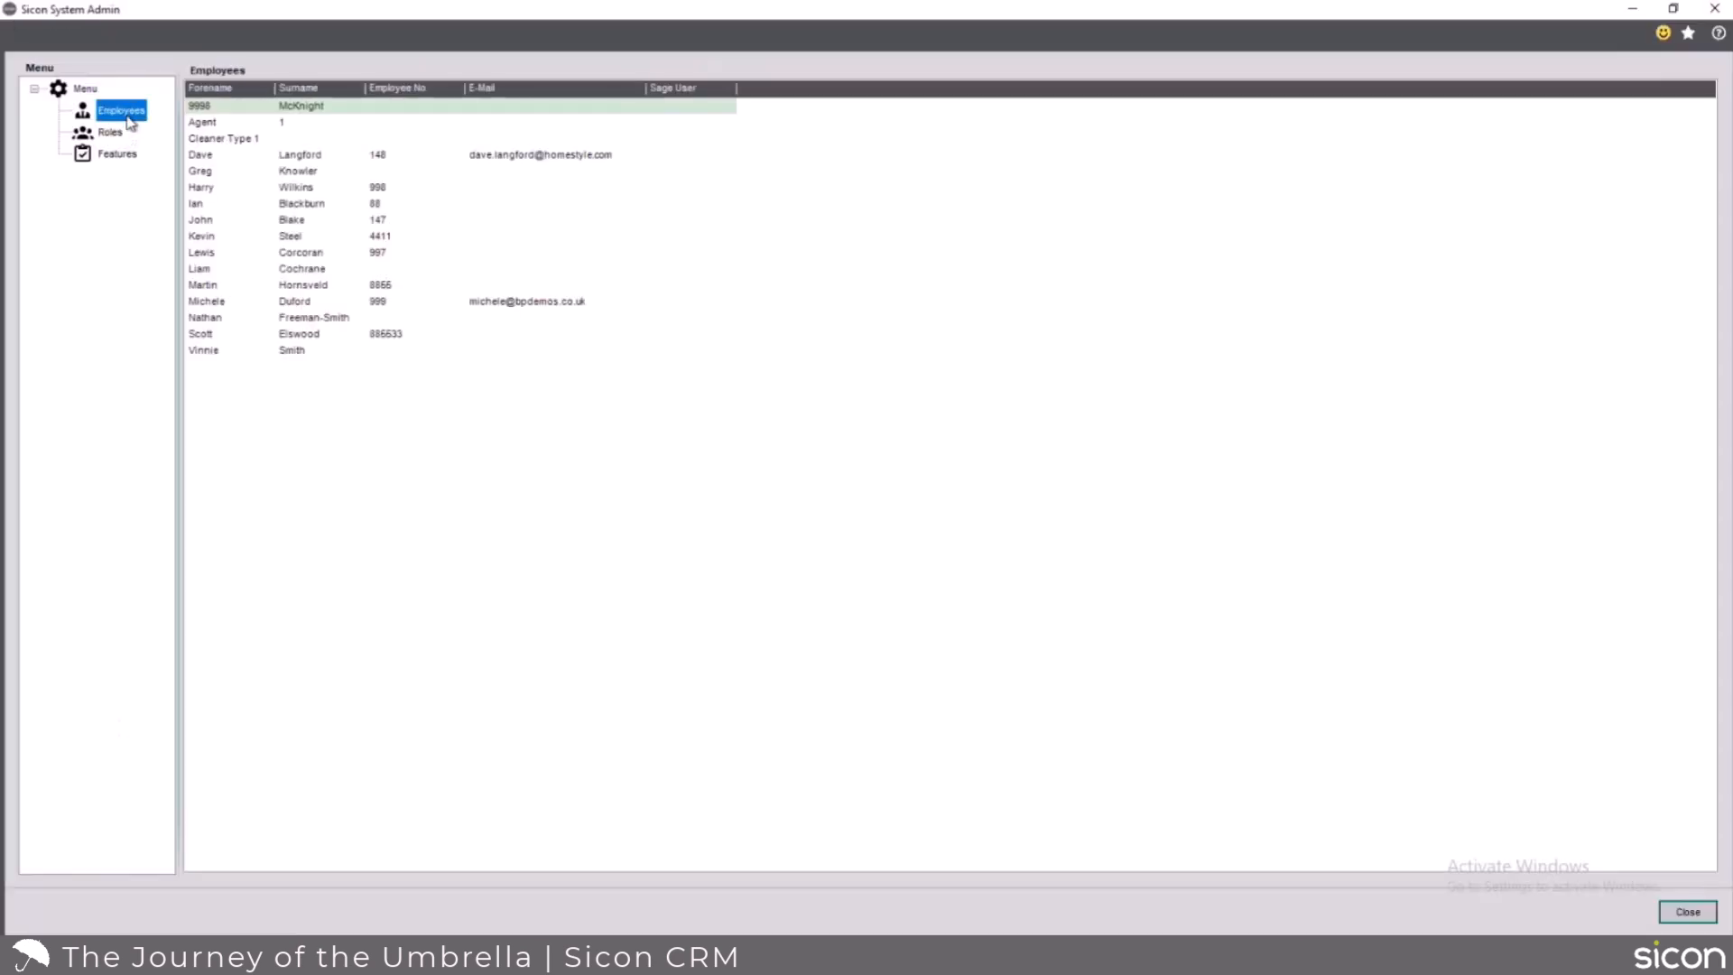
click(129, 157)
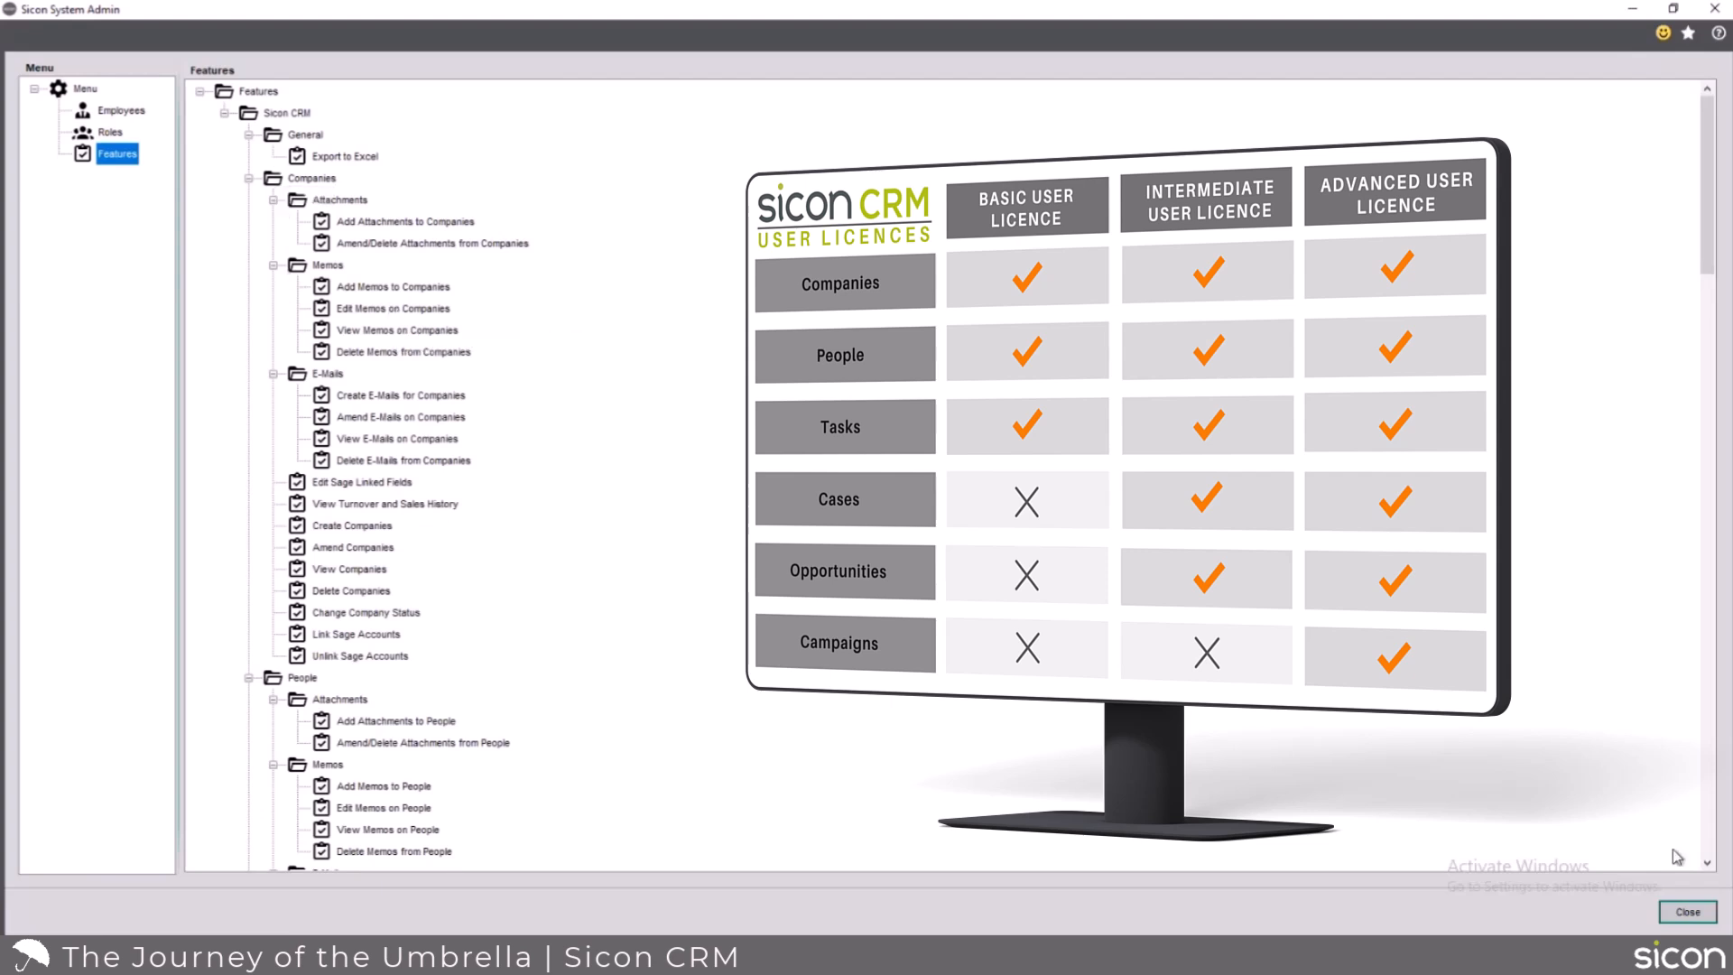
click(1687, 913)
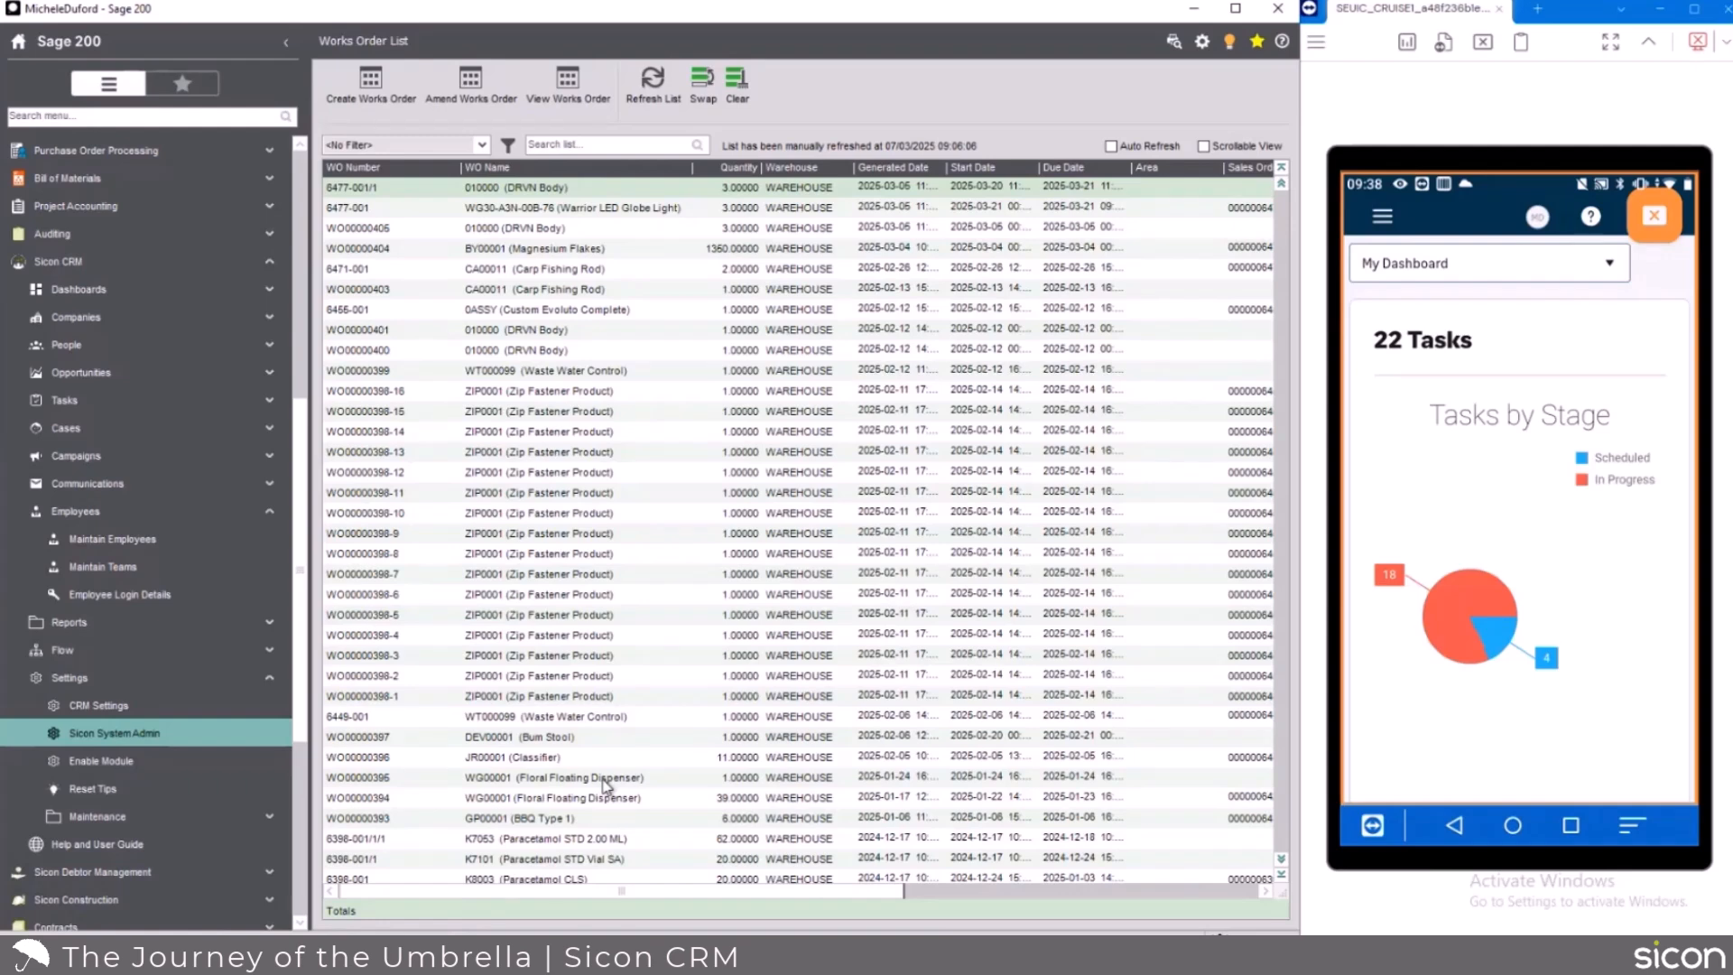
Review the Sicon CRM company options and the company utilities for migrating, importing, exporting and merging data
click(129, 319)
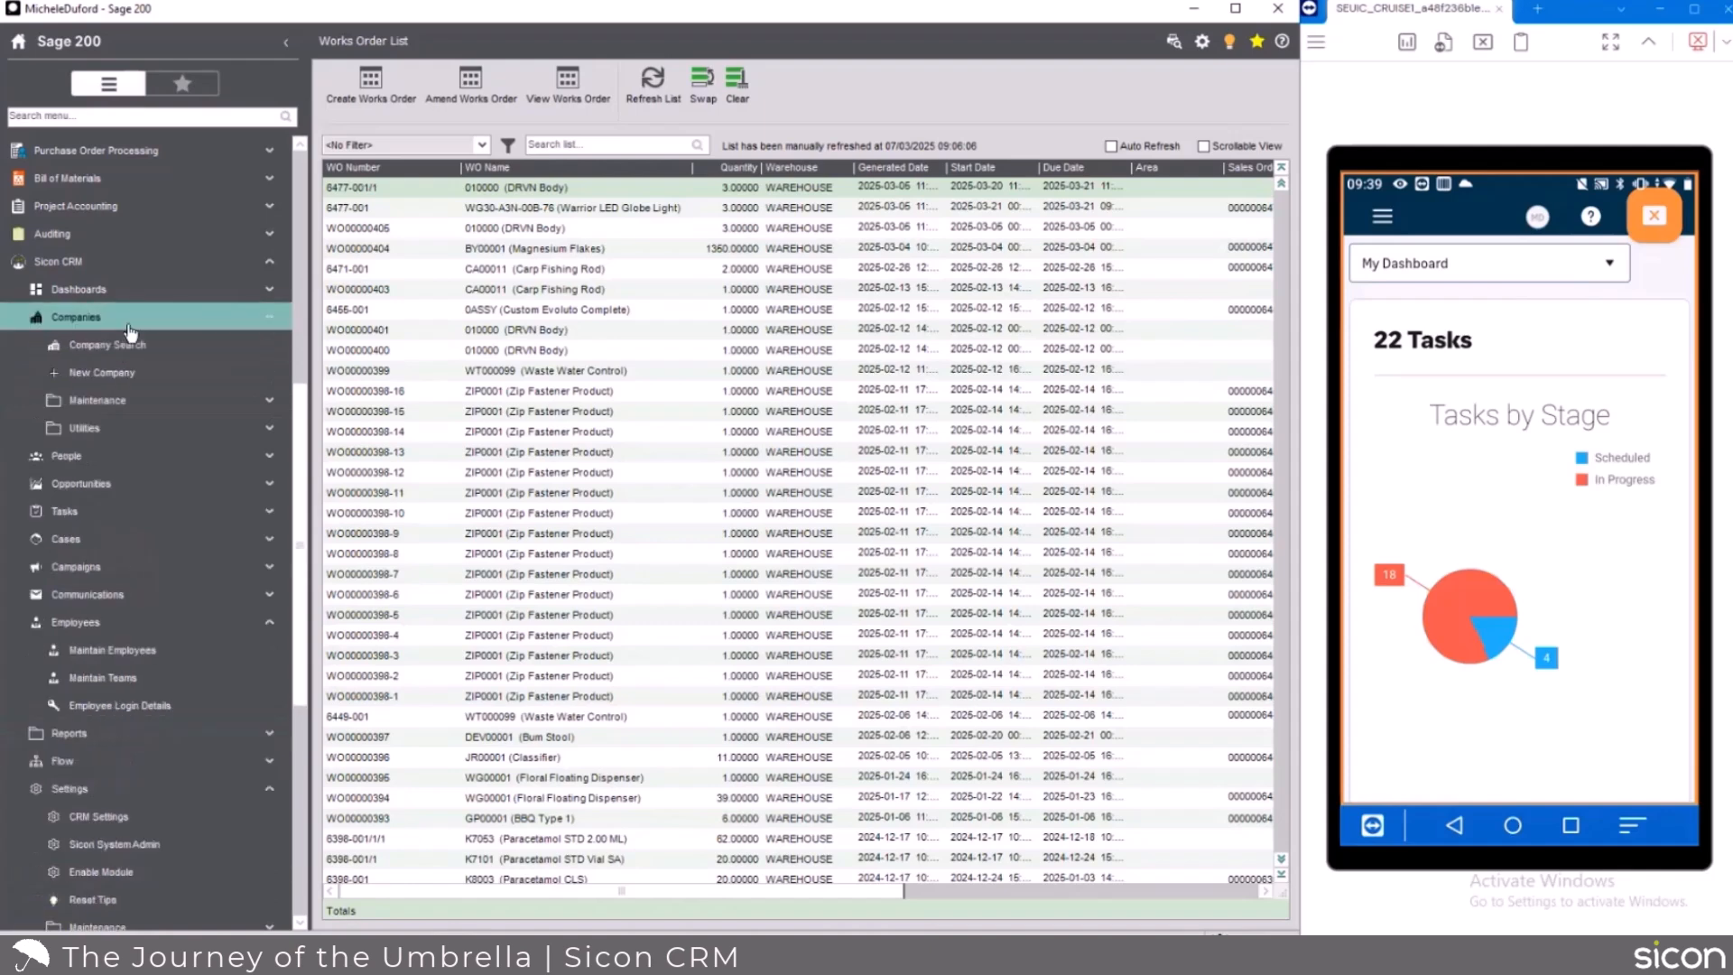
click(171, 431)
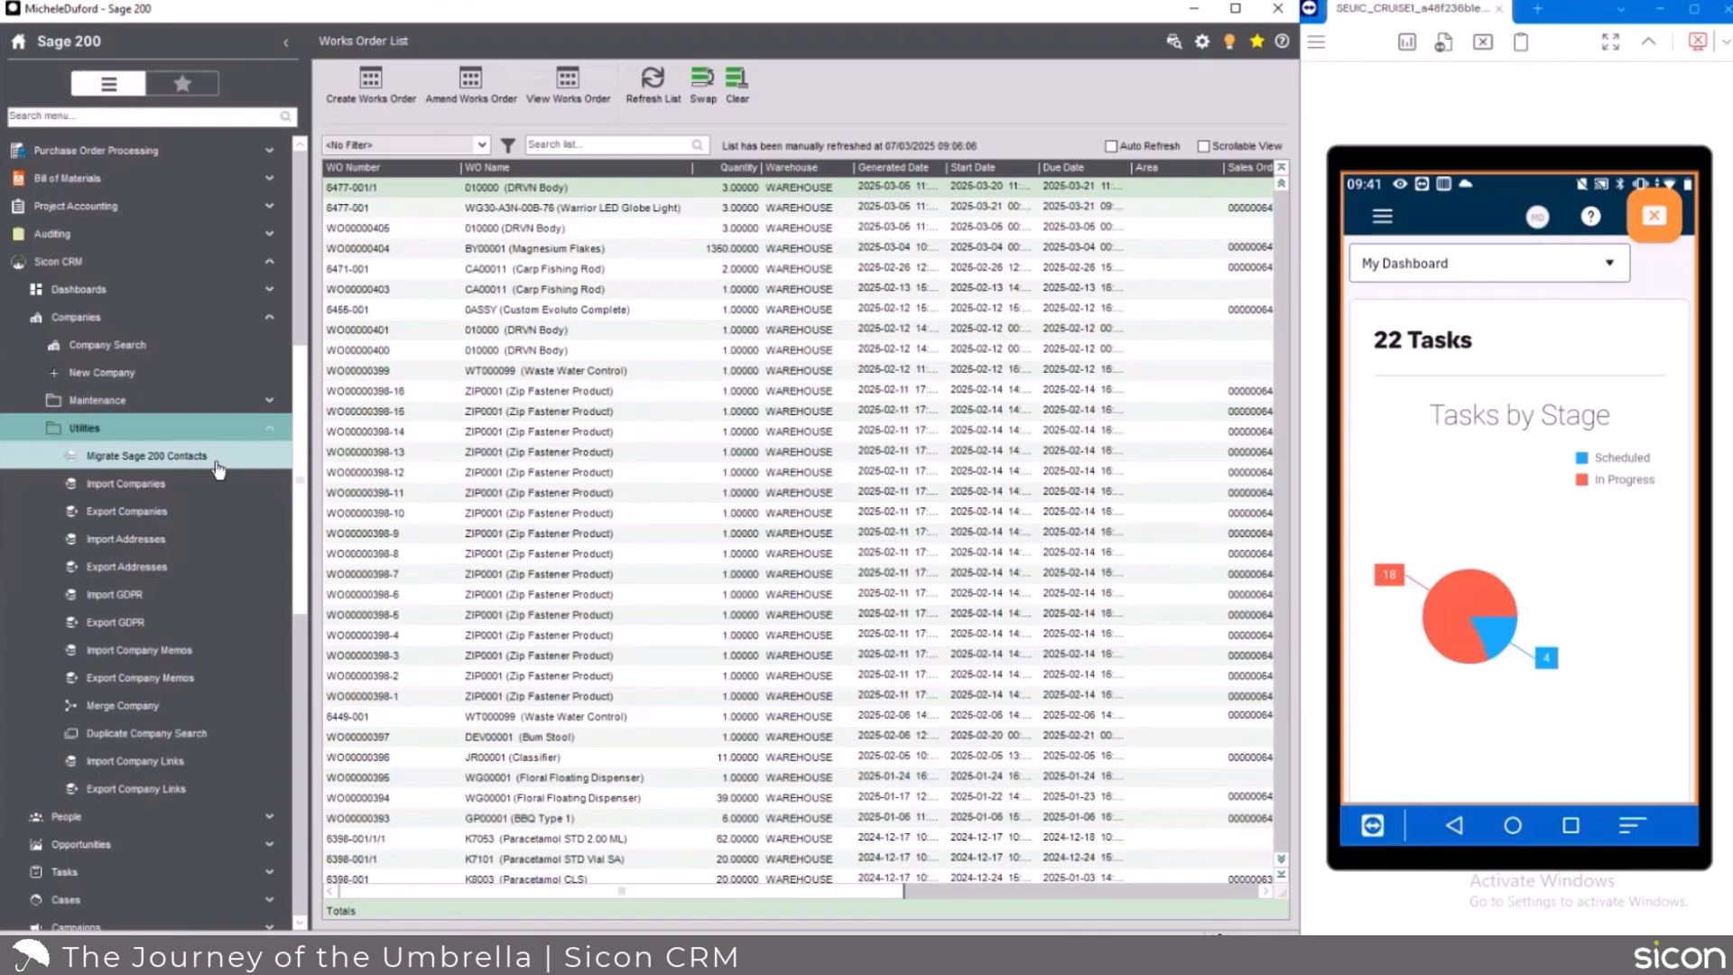
scroll(207, 469, down, 3)
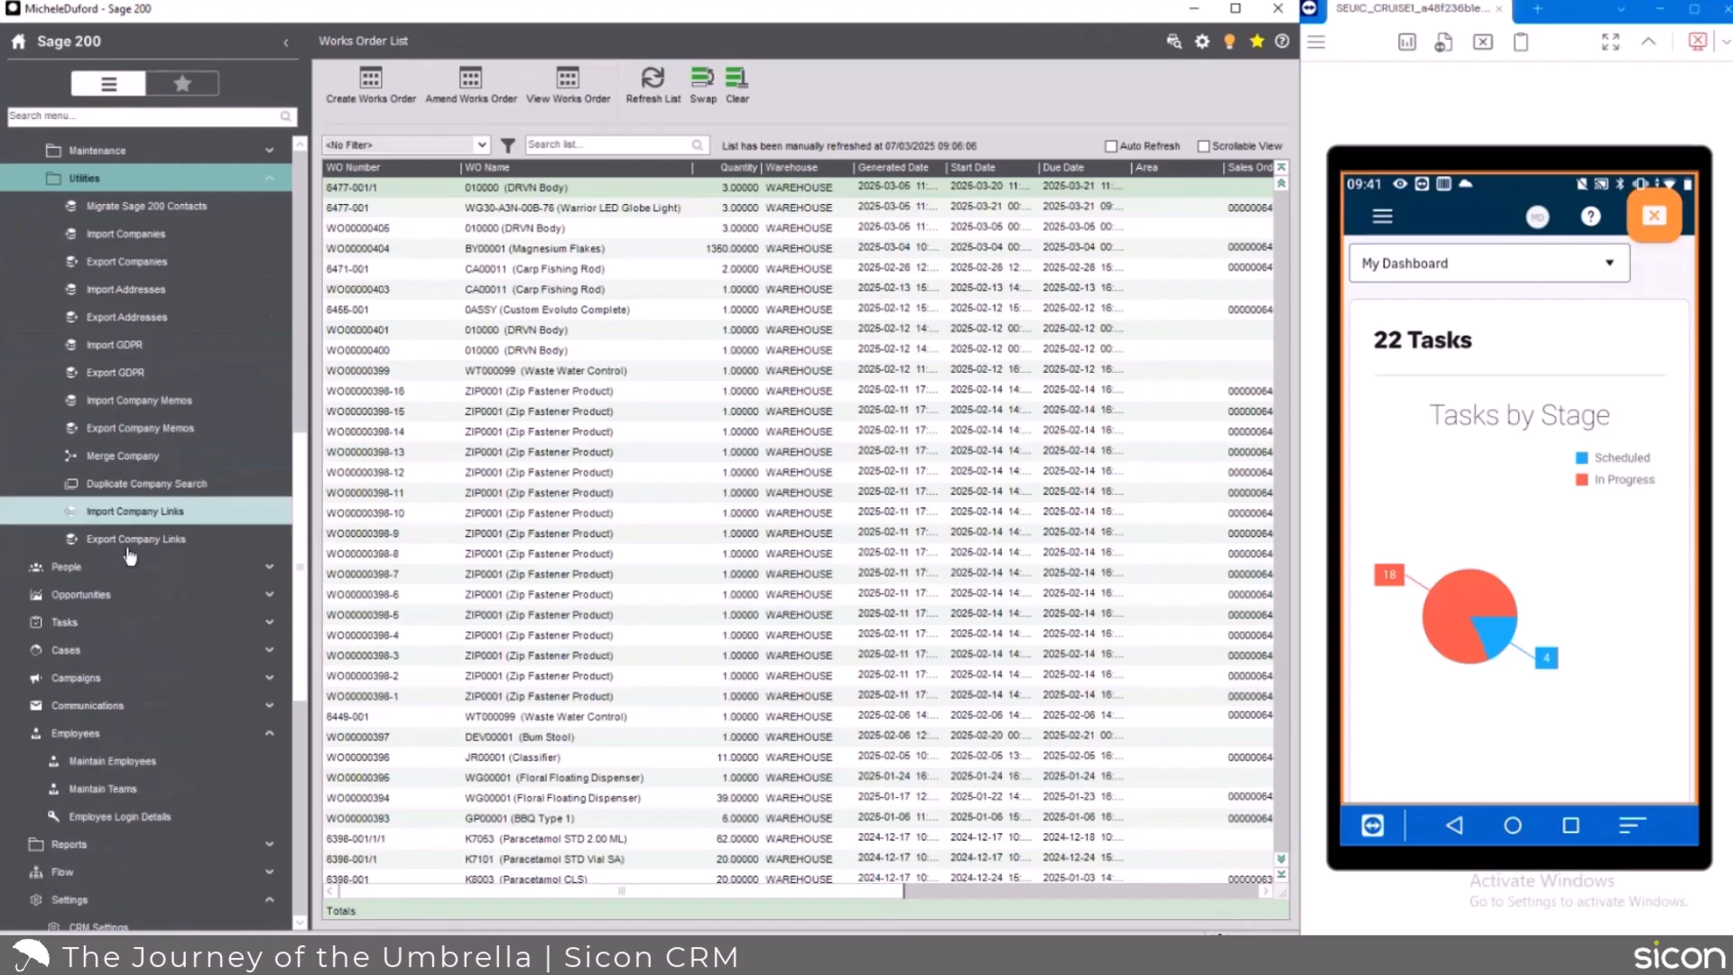
Open the Sicon CRM task search and find the signed-in employee's tasks, excluding closed stages
click(108, 627)
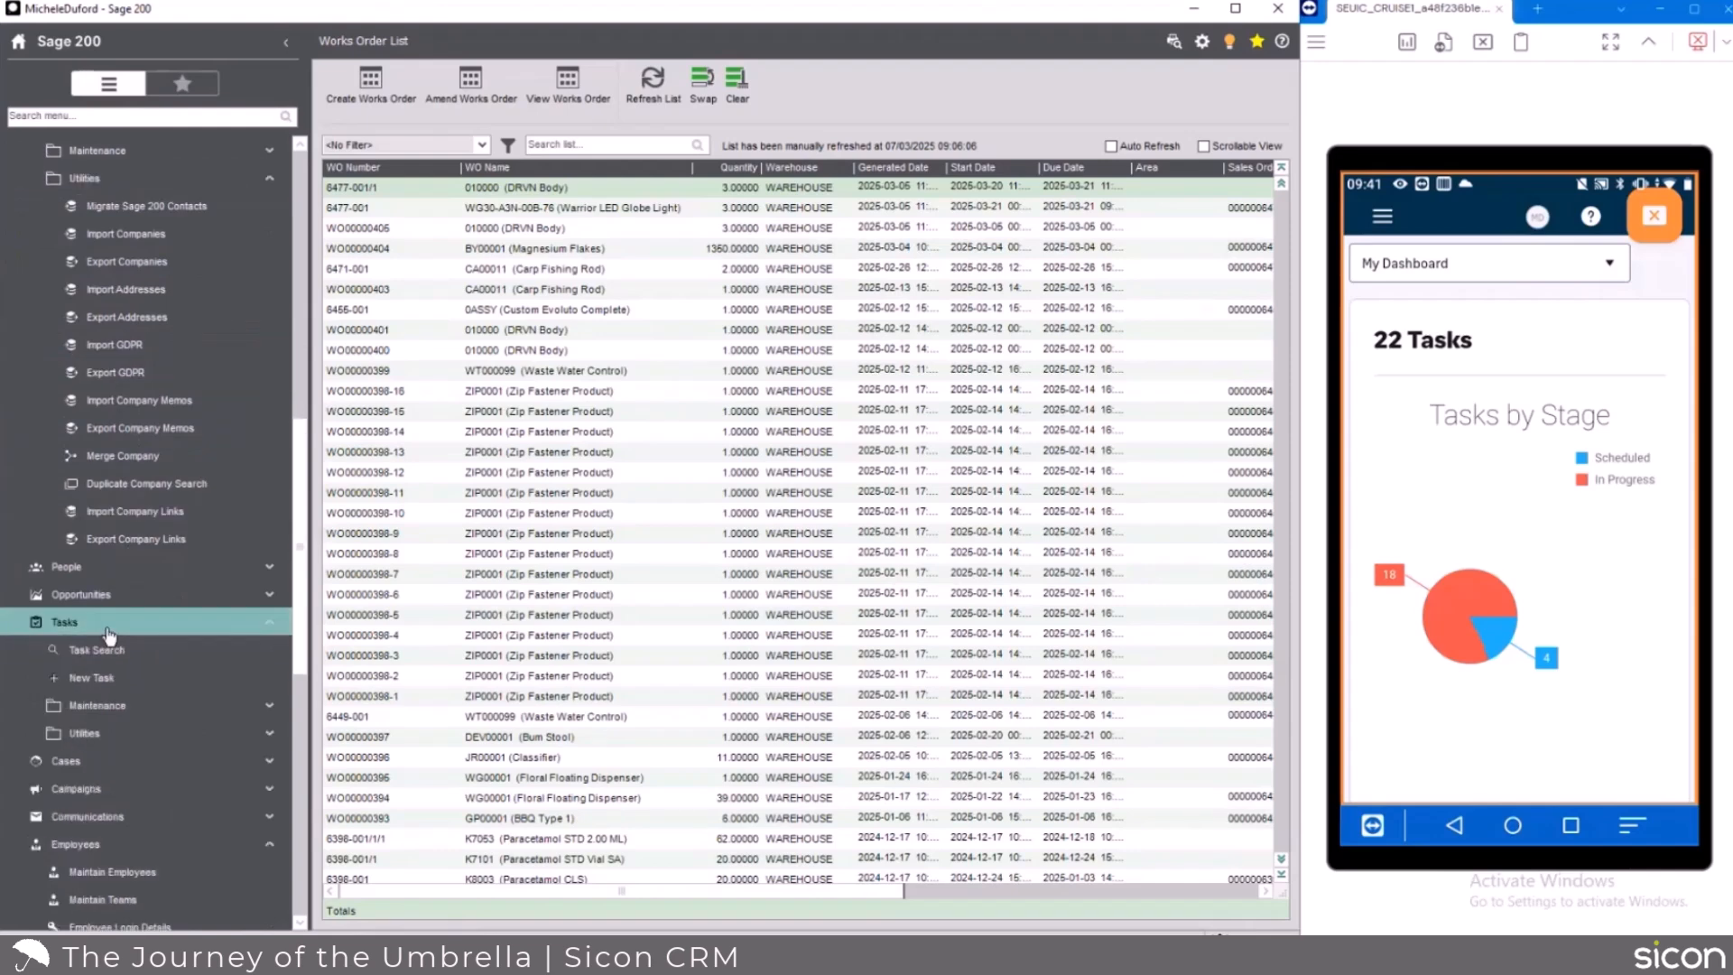
click(90, 650)
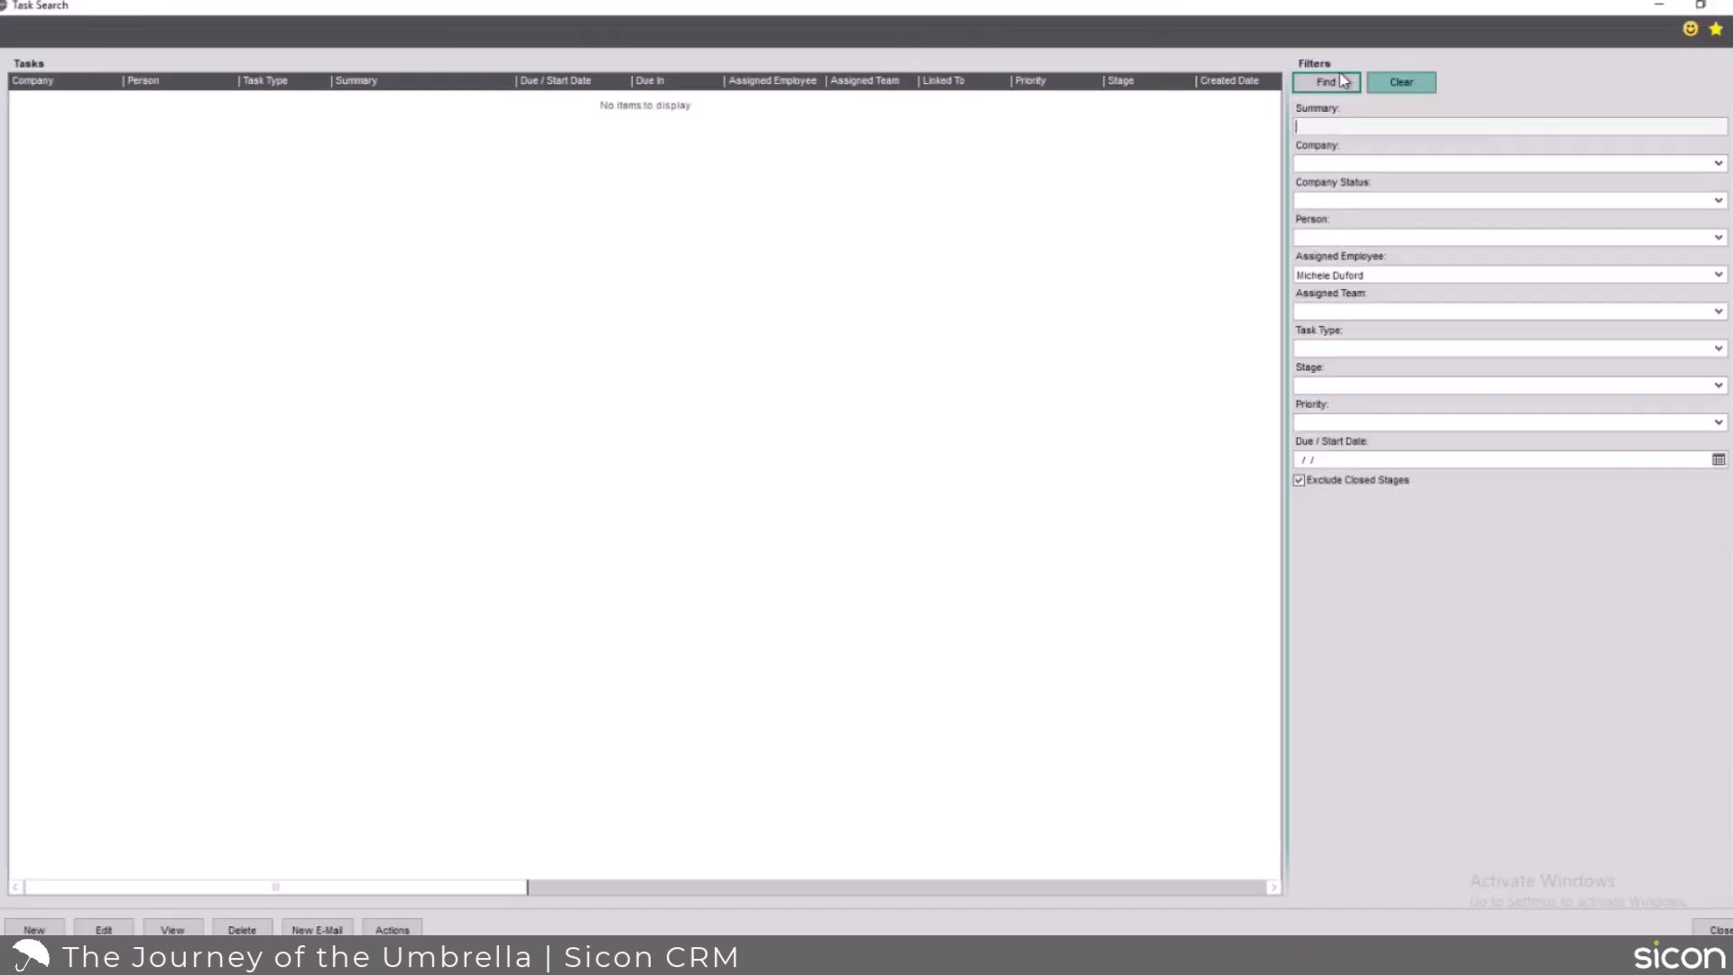
click(1325, 81)
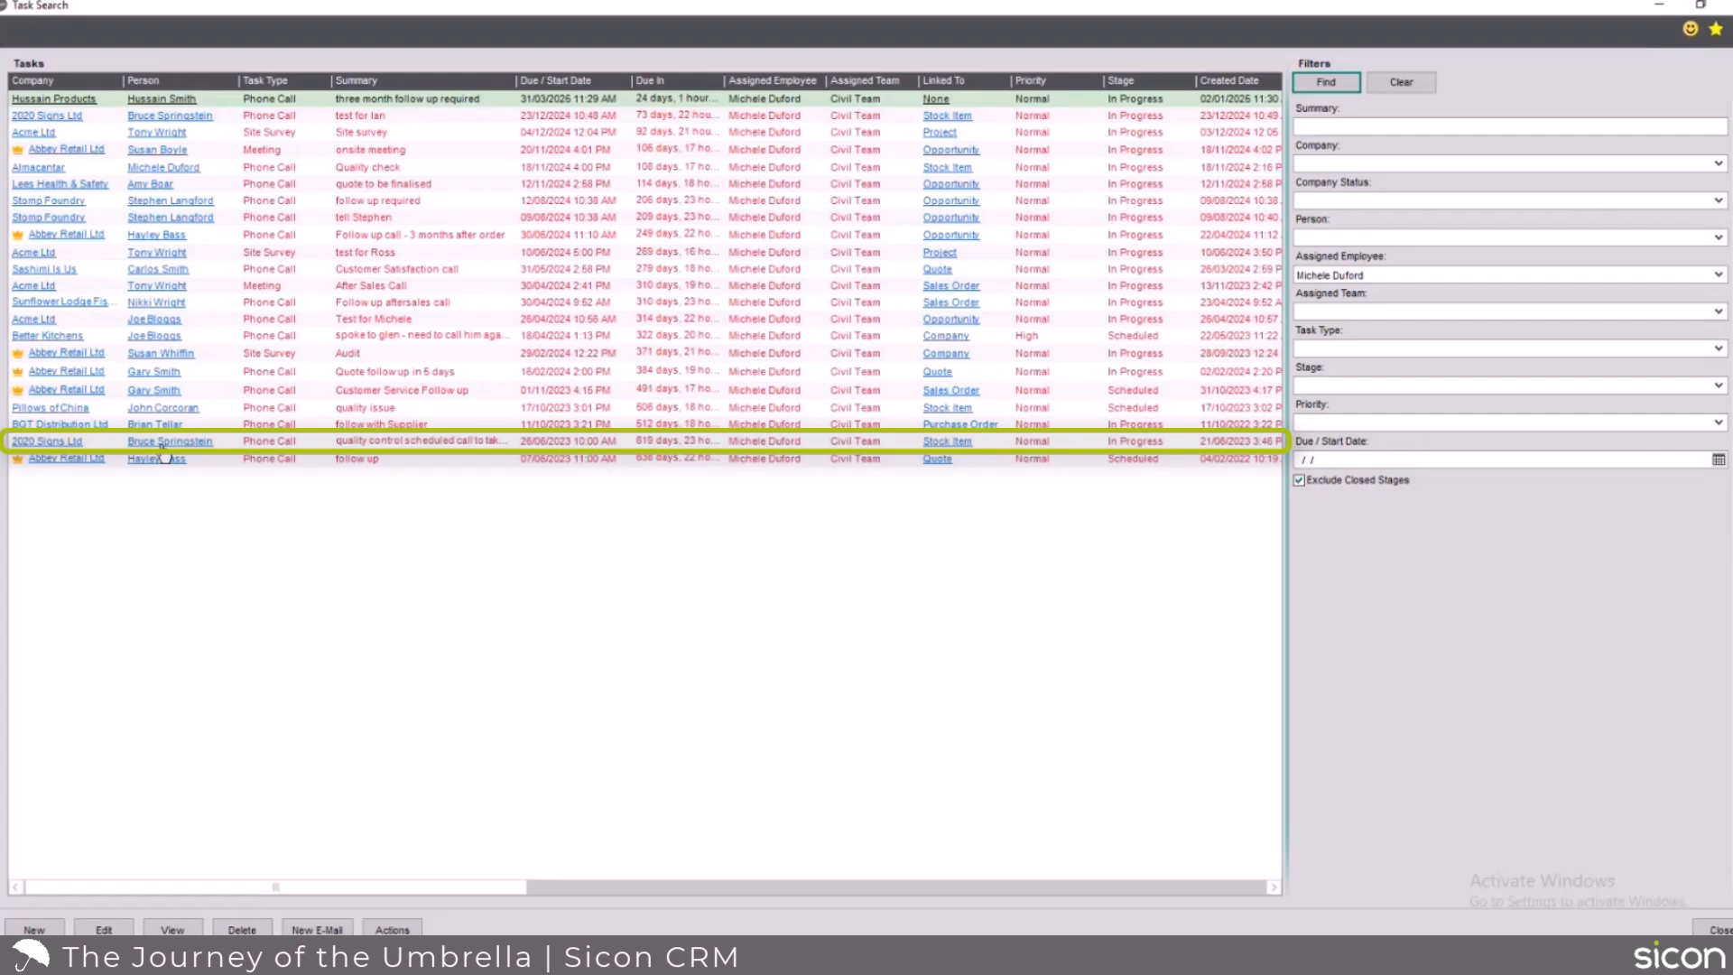
Open the stock item linked to the 2020 Signs Ltd quality control task, widen its window, and view its CRM tasks and cases
click(949, 441)
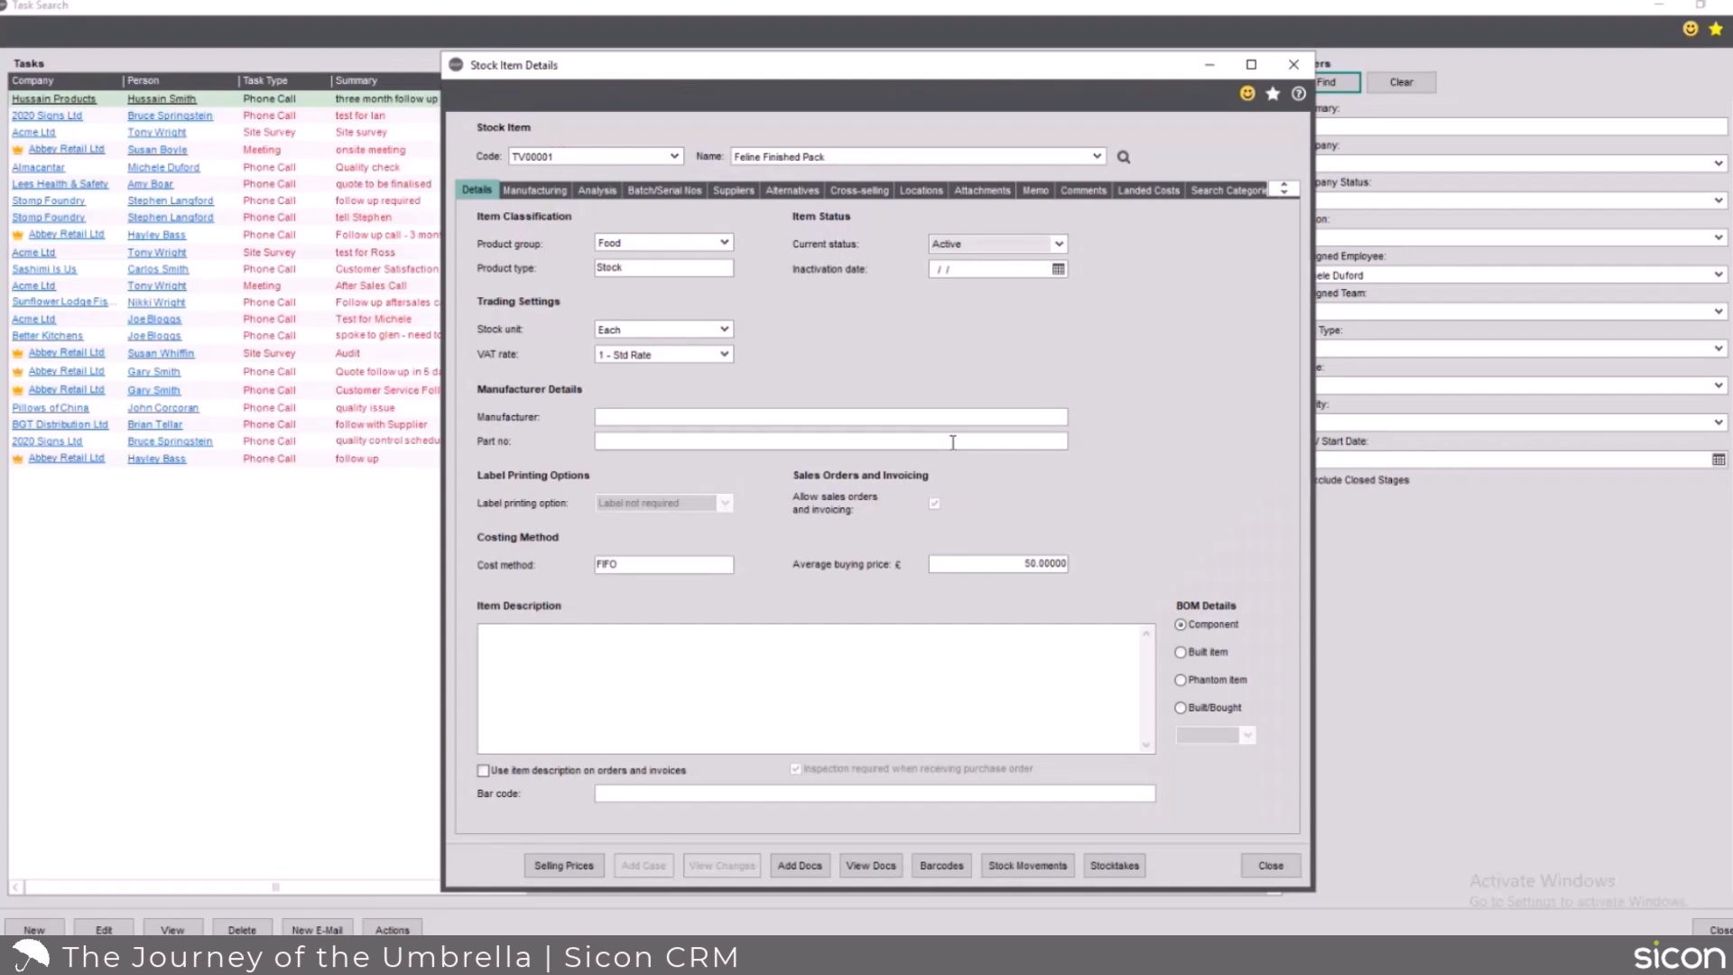
drag(1313, 333, 1504, 333)
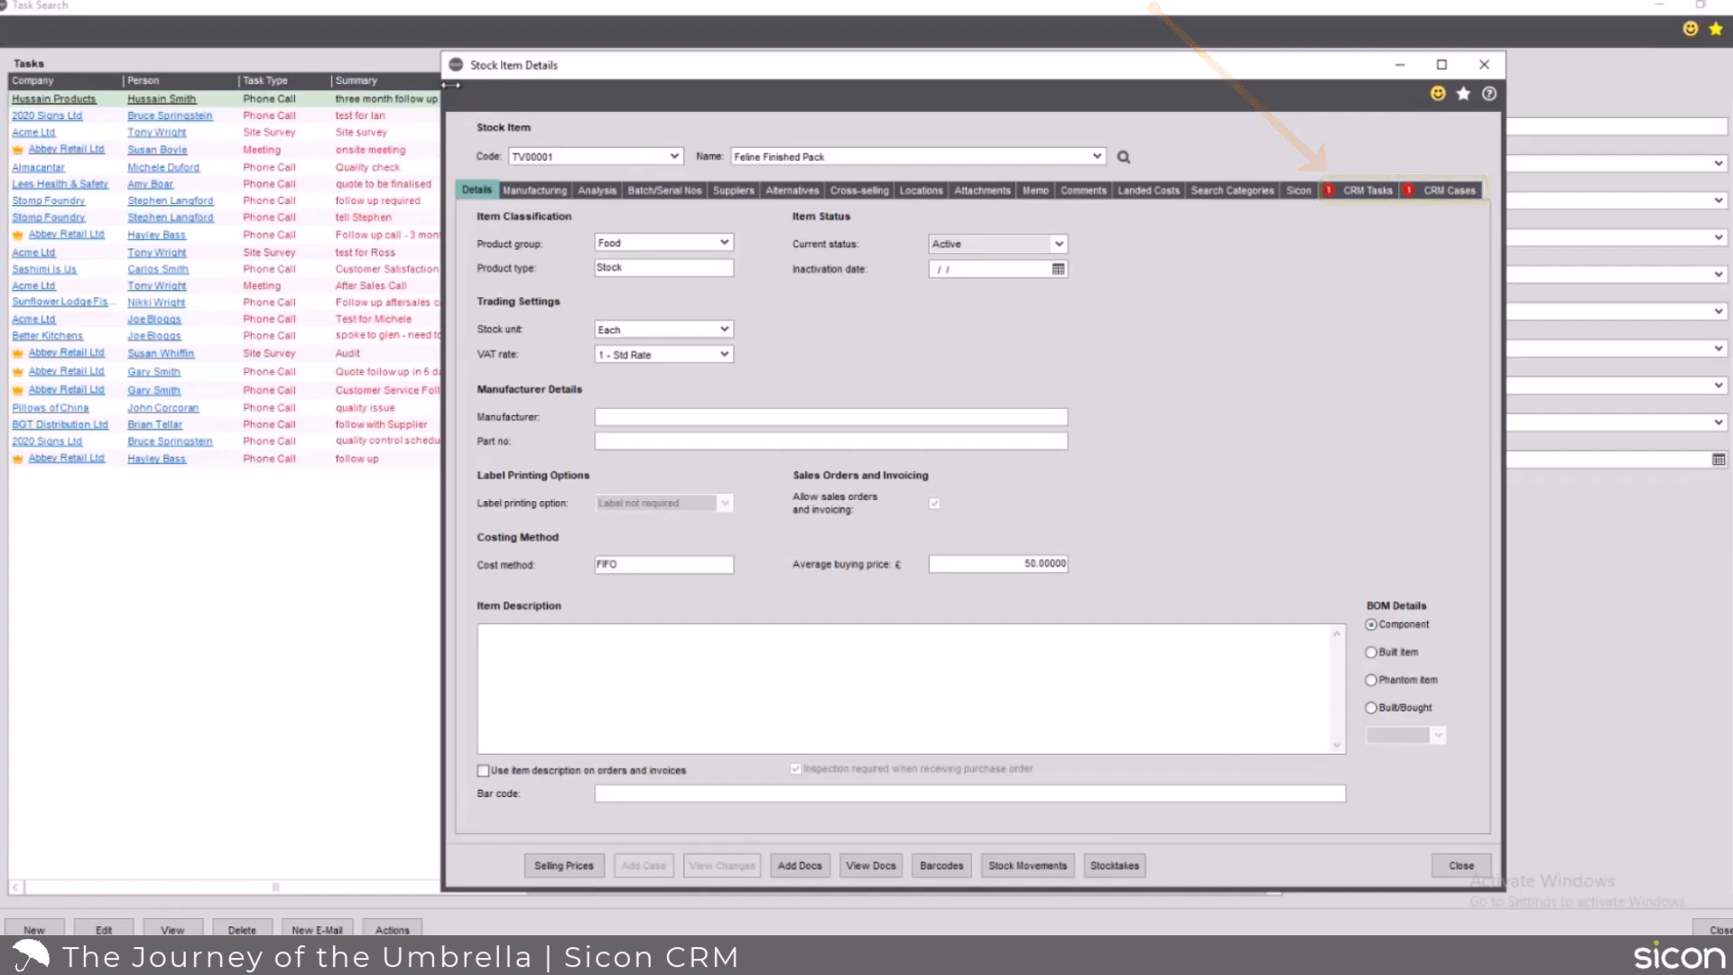
click(1345, 191)
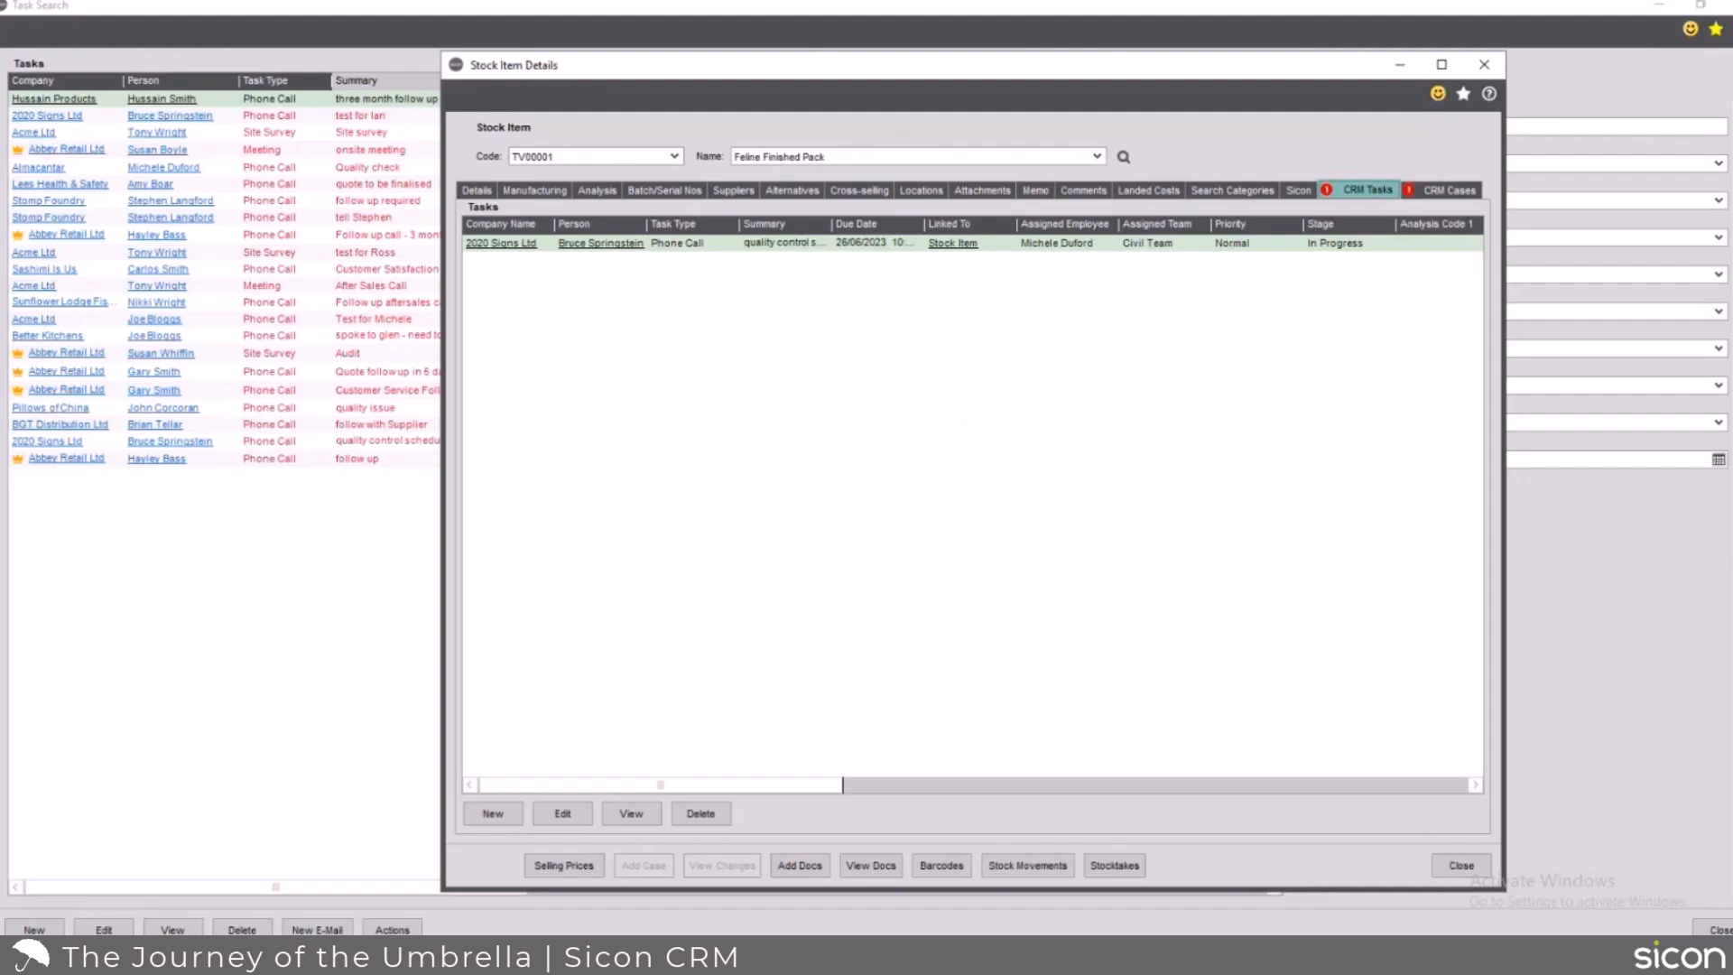
click(1438, 192)
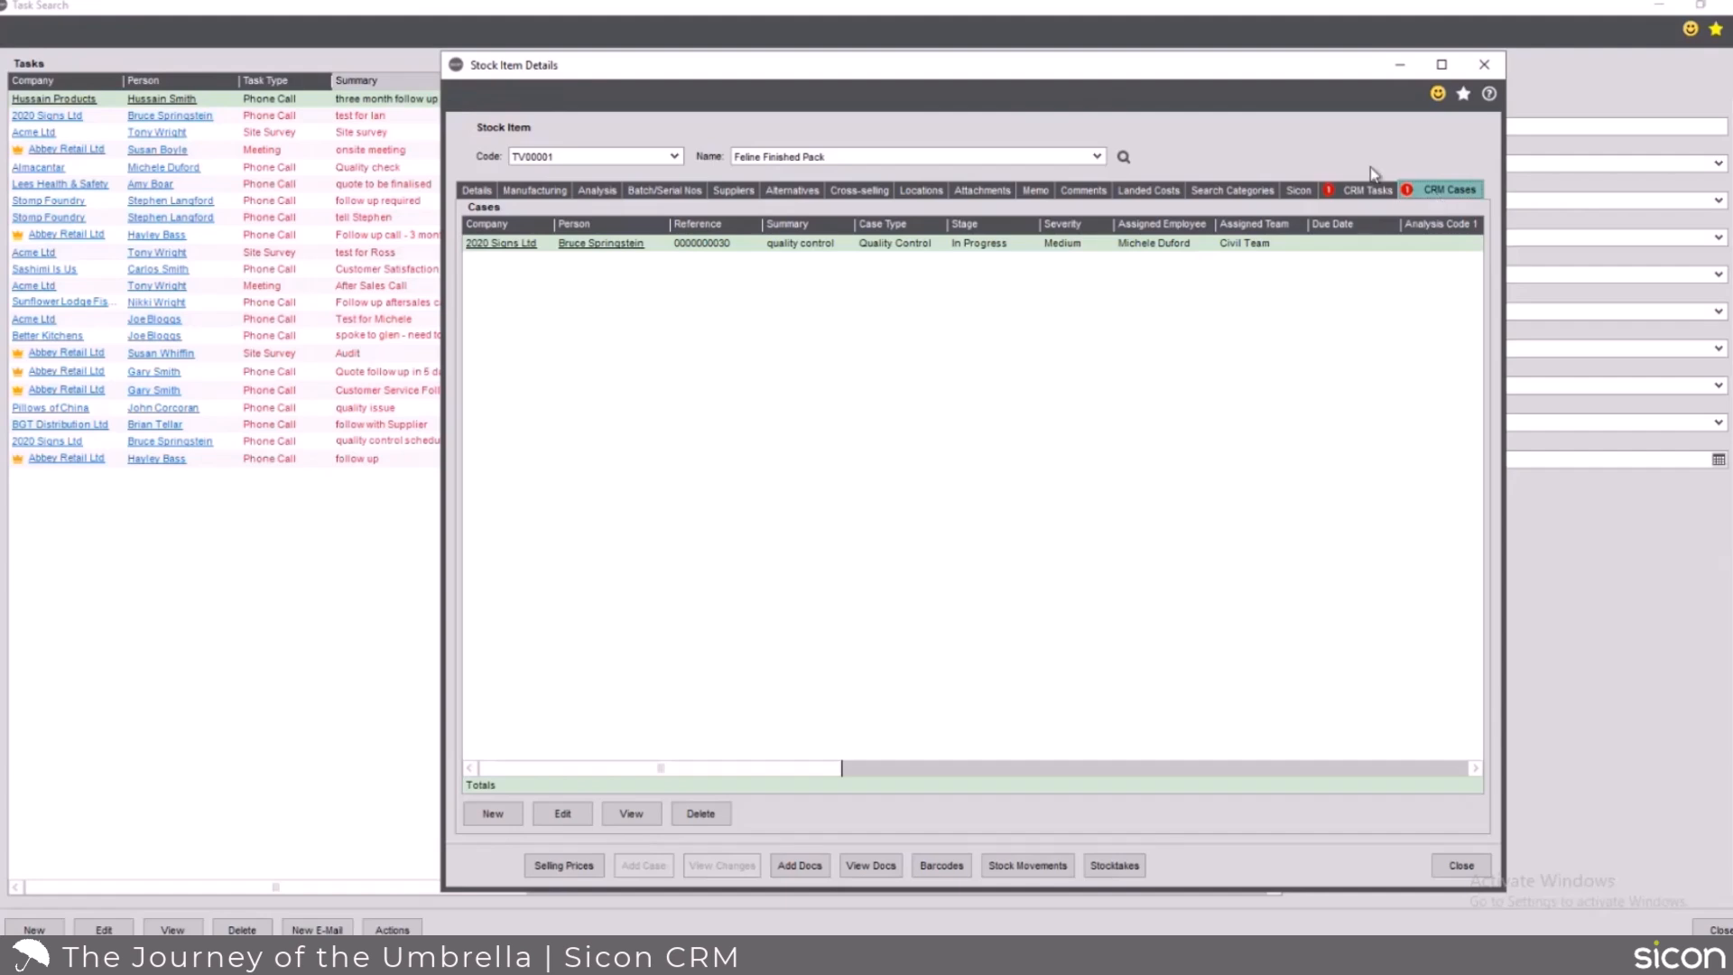
Create a new task from the stock item's CRM tasks and enter a short test text as its summary
click(1368, 189)
click(492, 813)
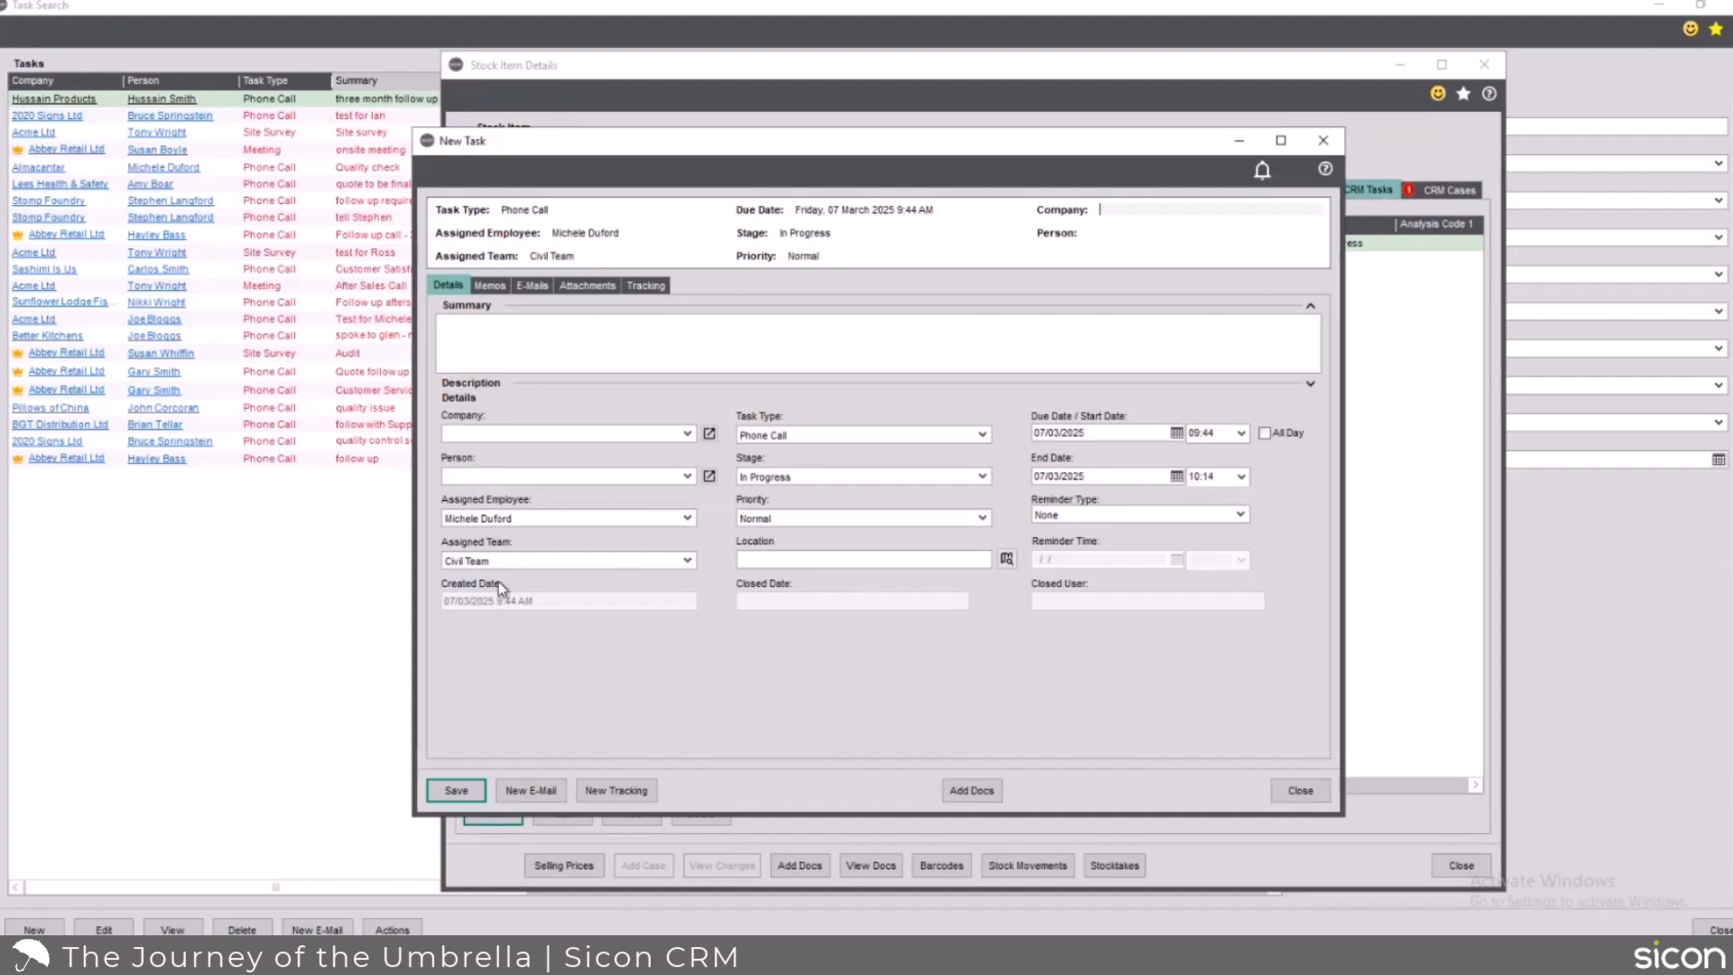
click(471, 334)
text(t)
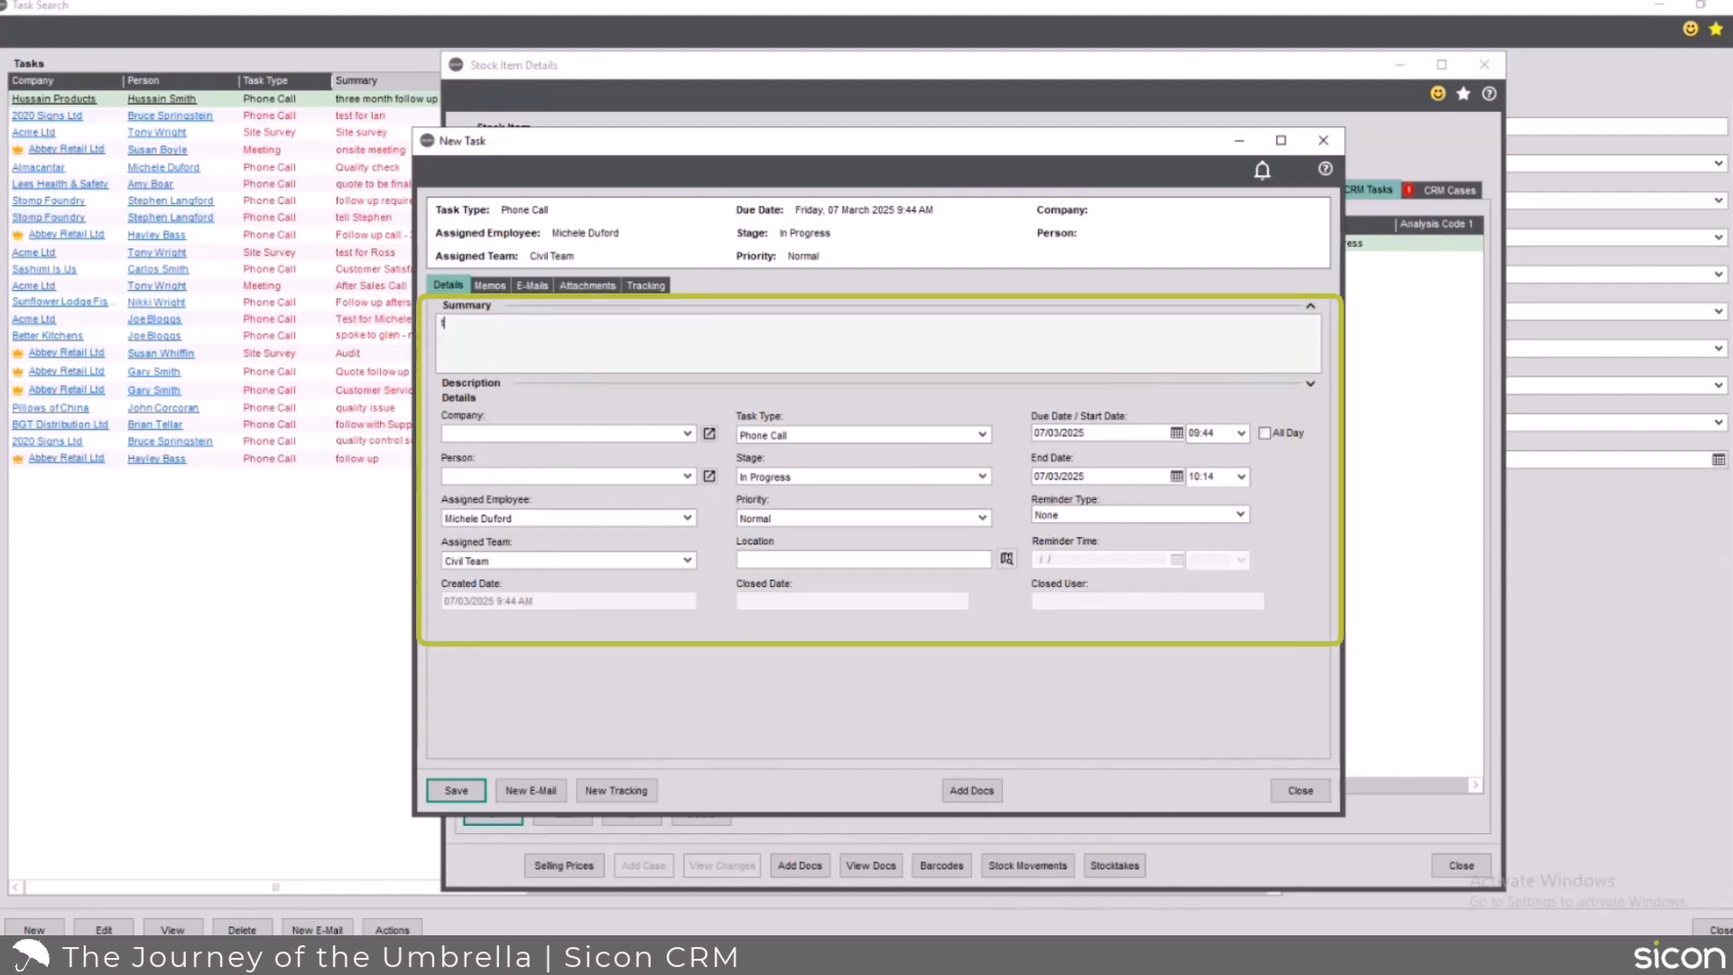
text(est for Gary)
View the new task's subscription options for yourself and your team
click(687, 434)
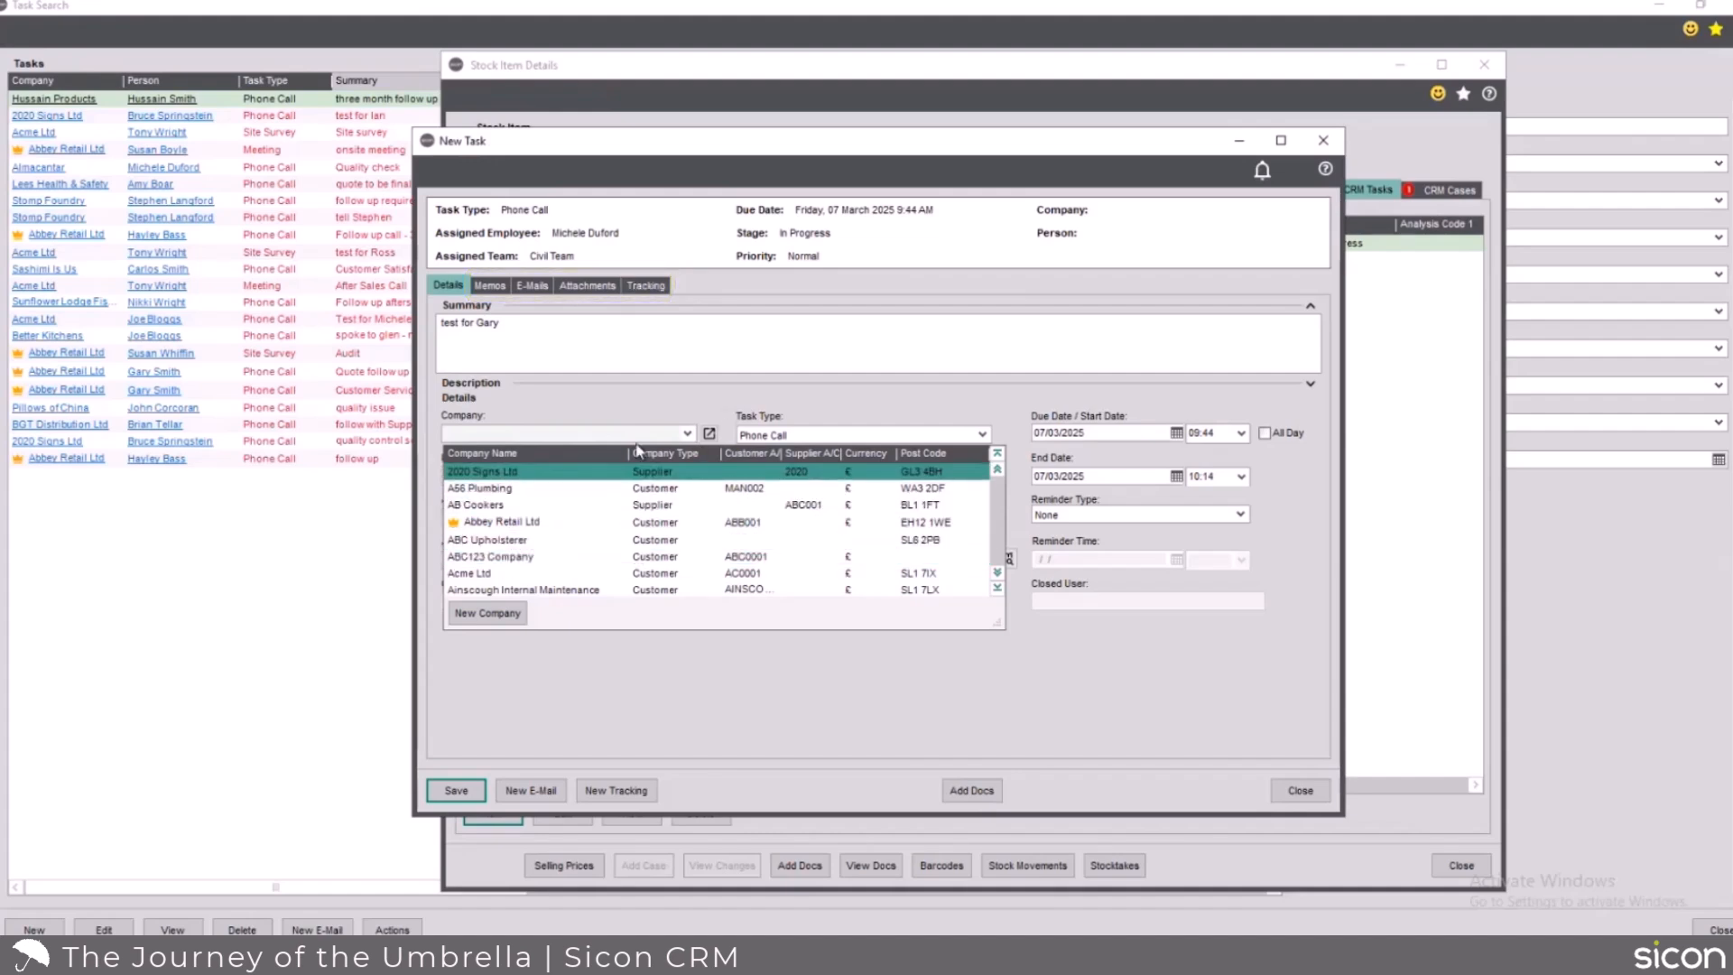
click(1268, 177)
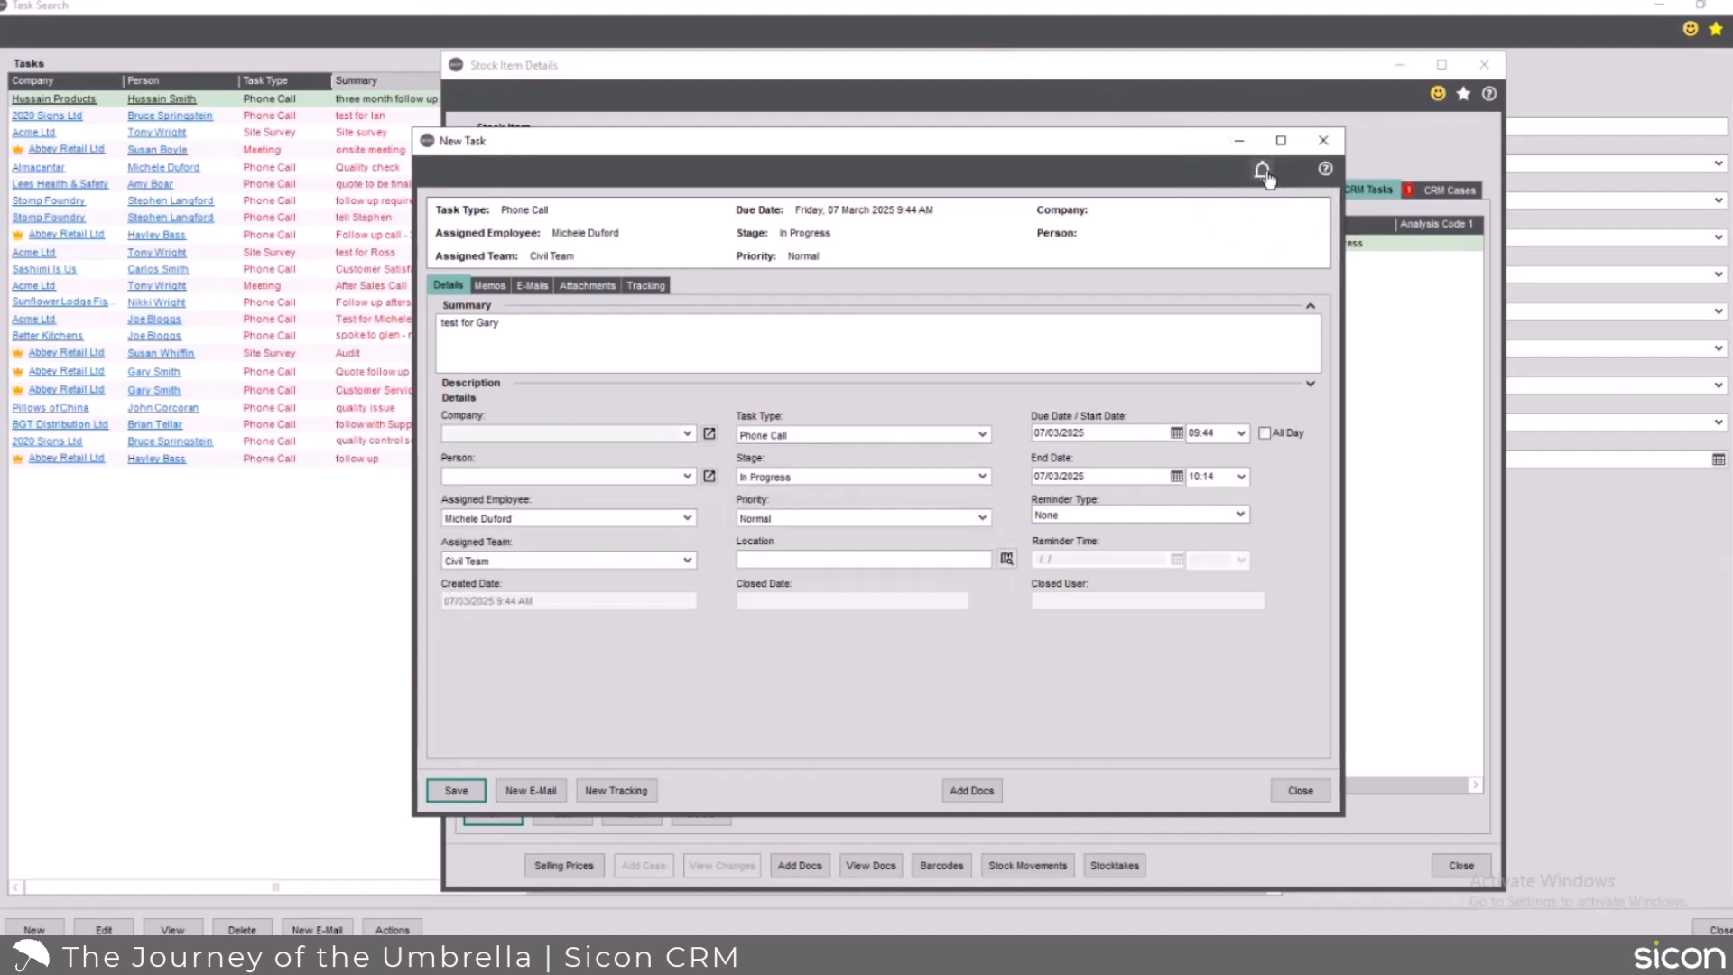
click(1268, 177)
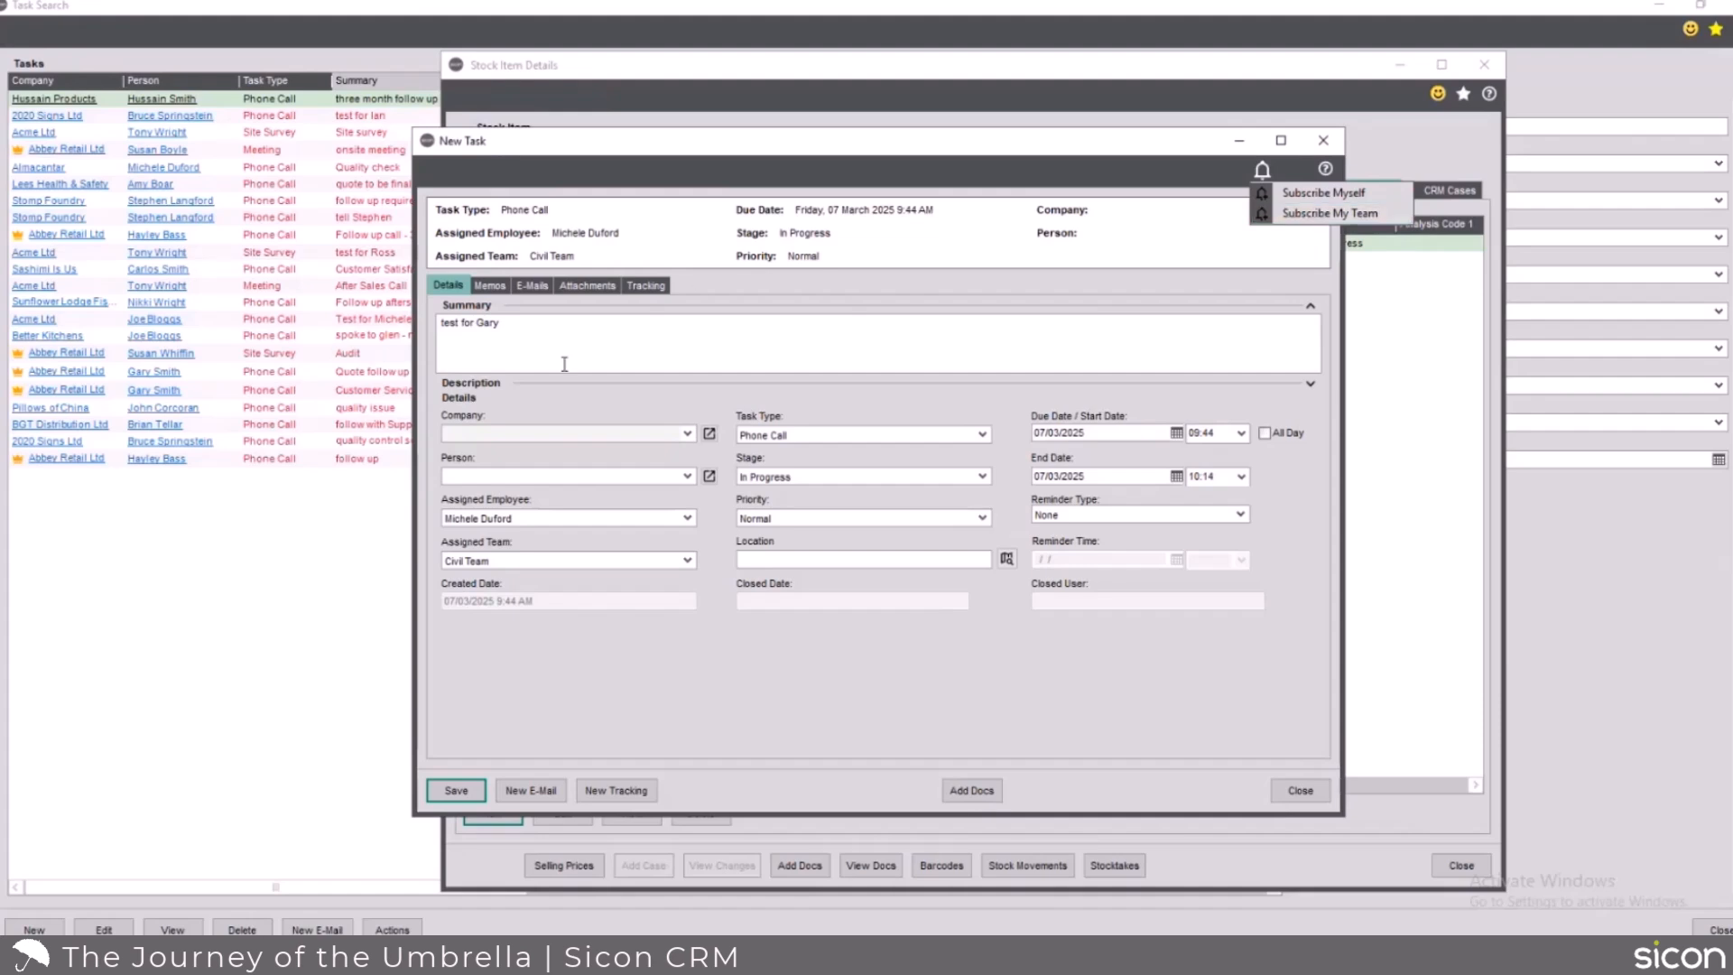
Link the new task to the company AB Cookers, check its available contacts, save the task, and close the stock item
click(686, 434)
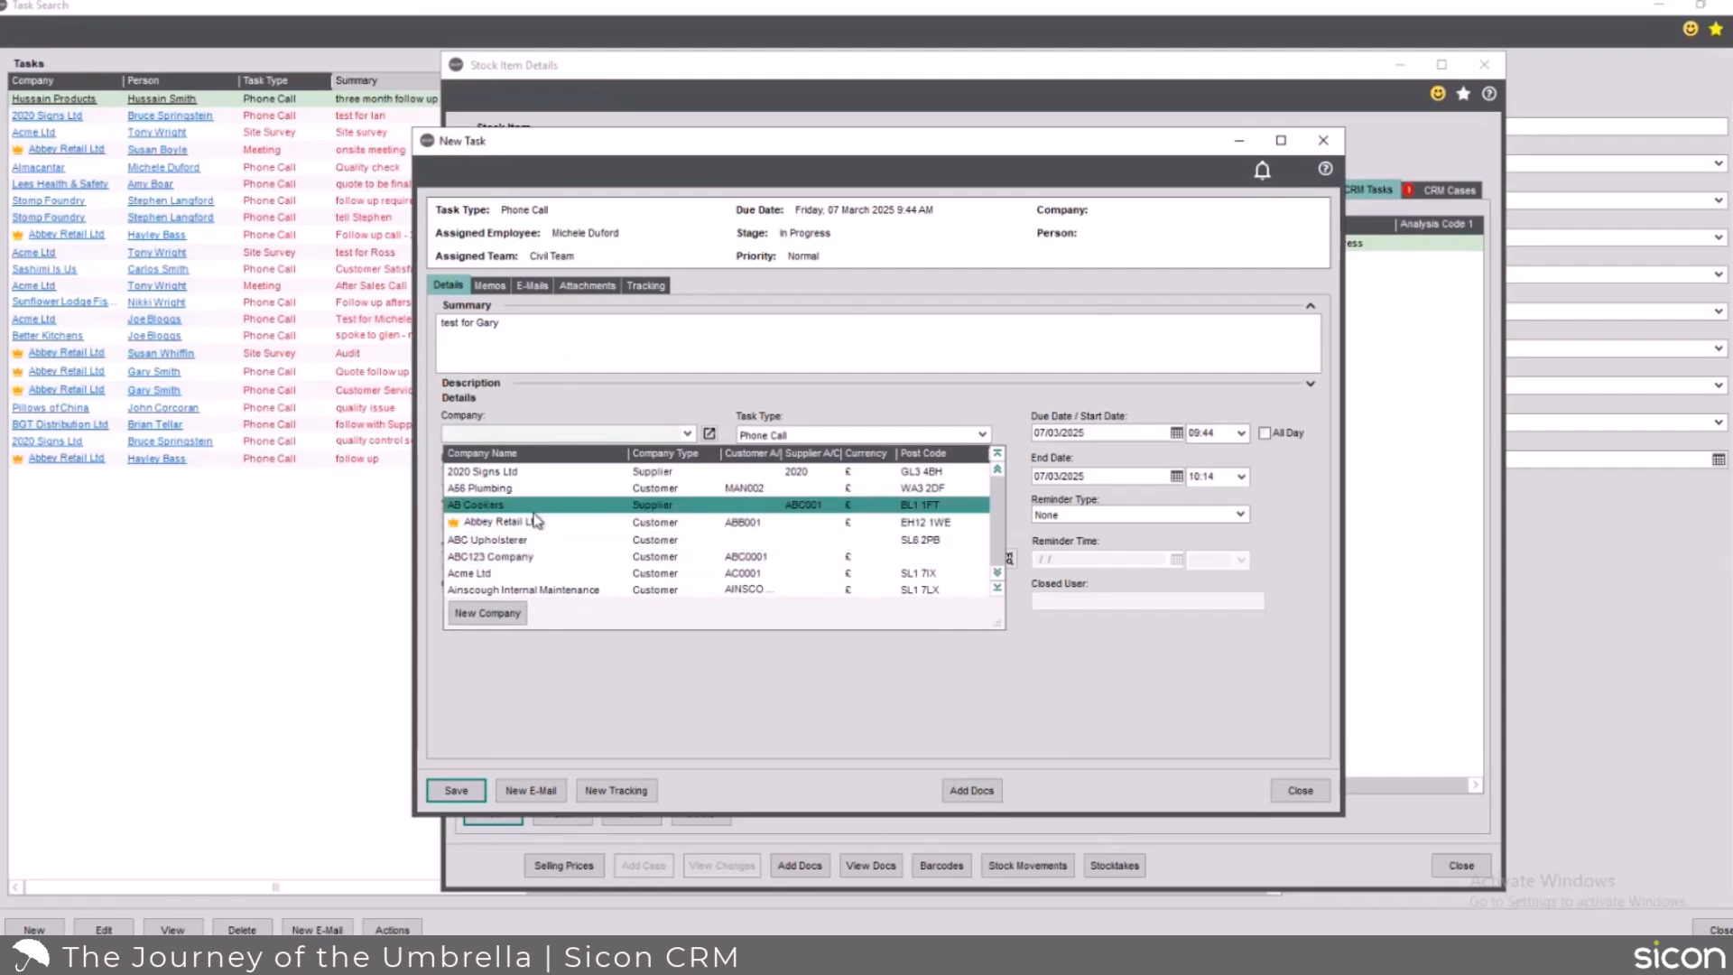
click(538, 506)
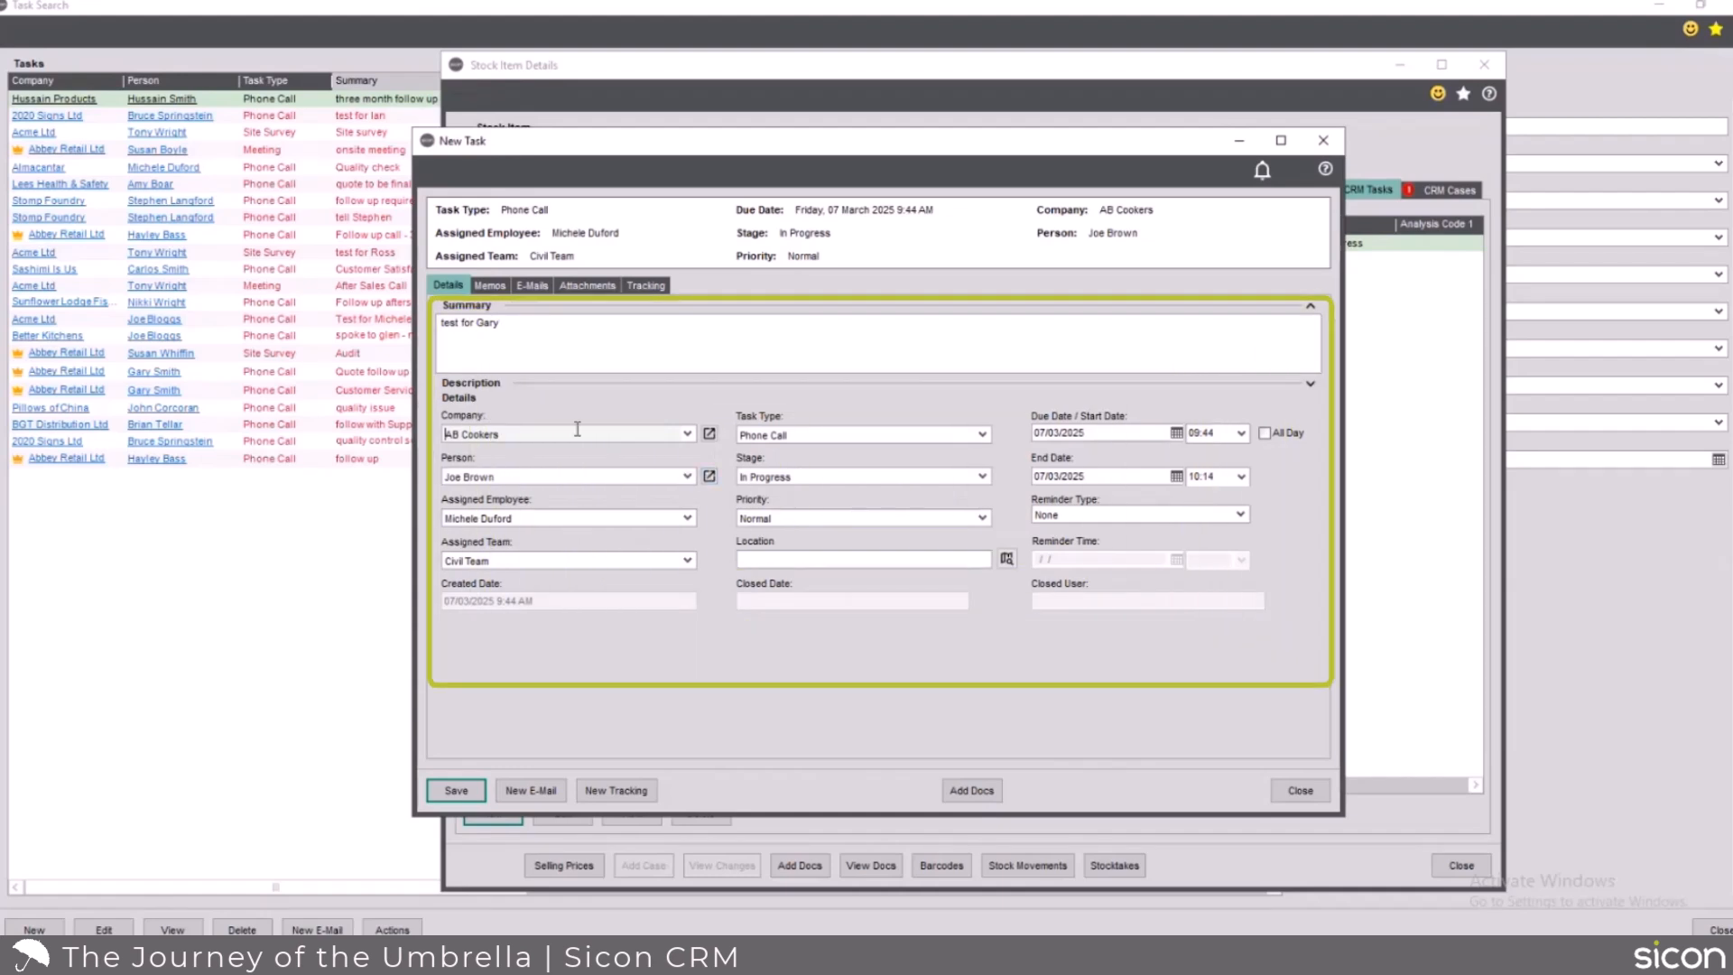
click(687, 476)
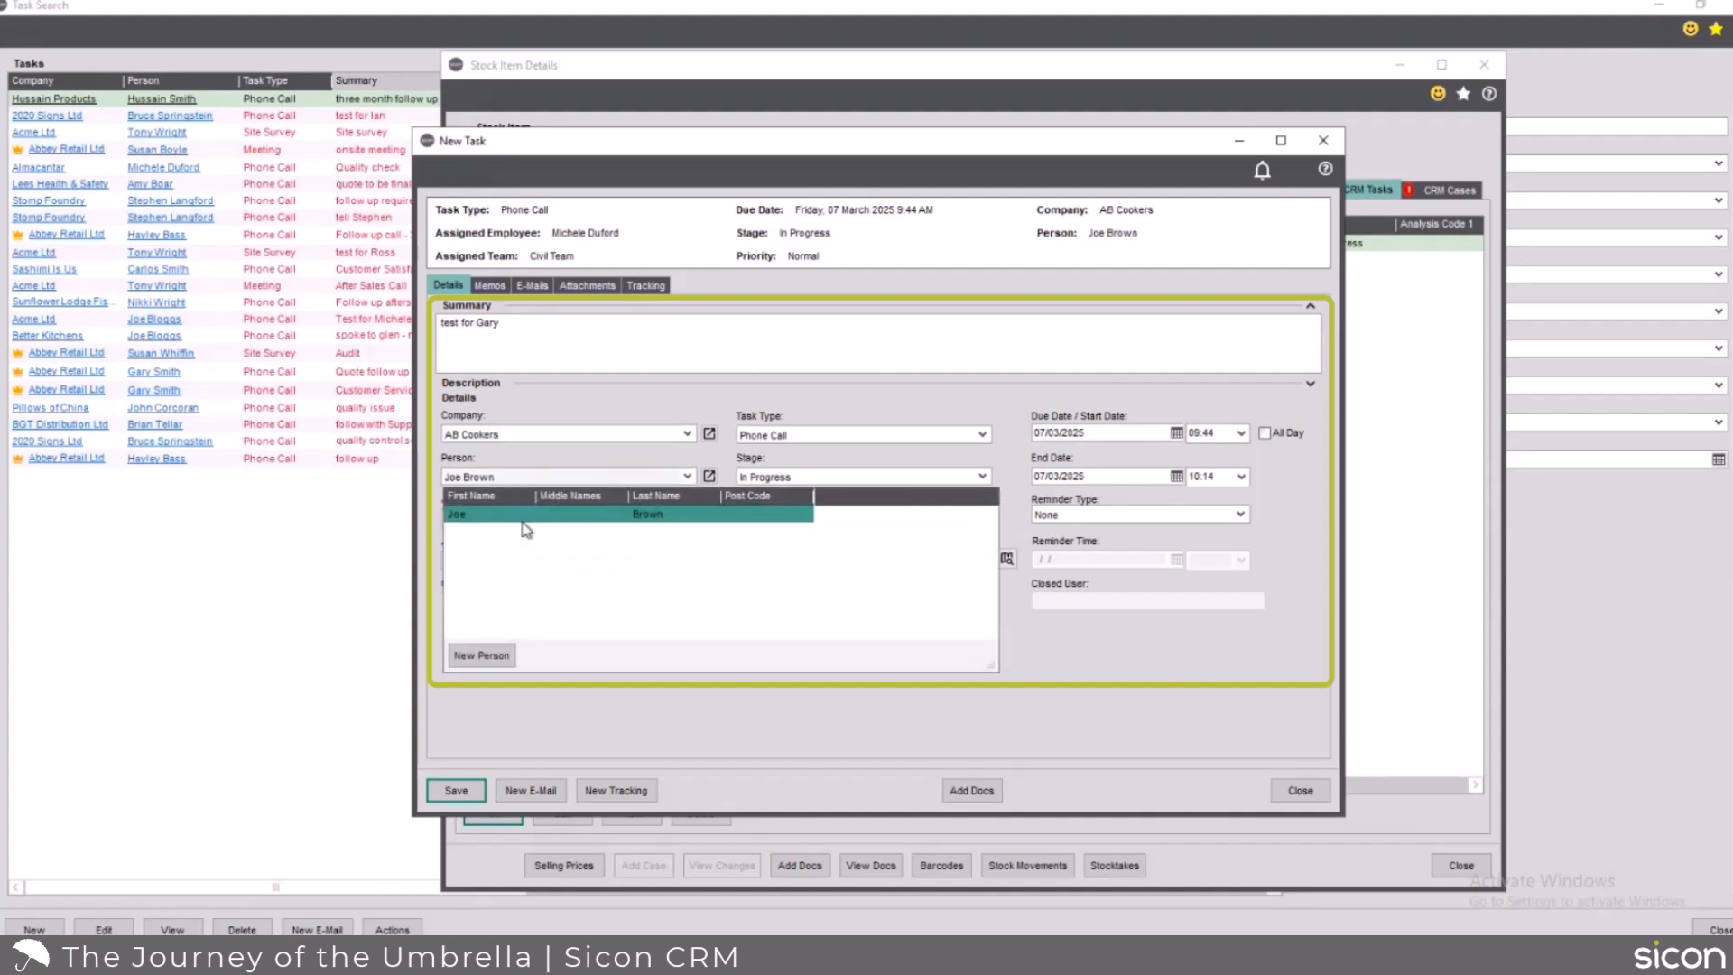
click(500, 663)
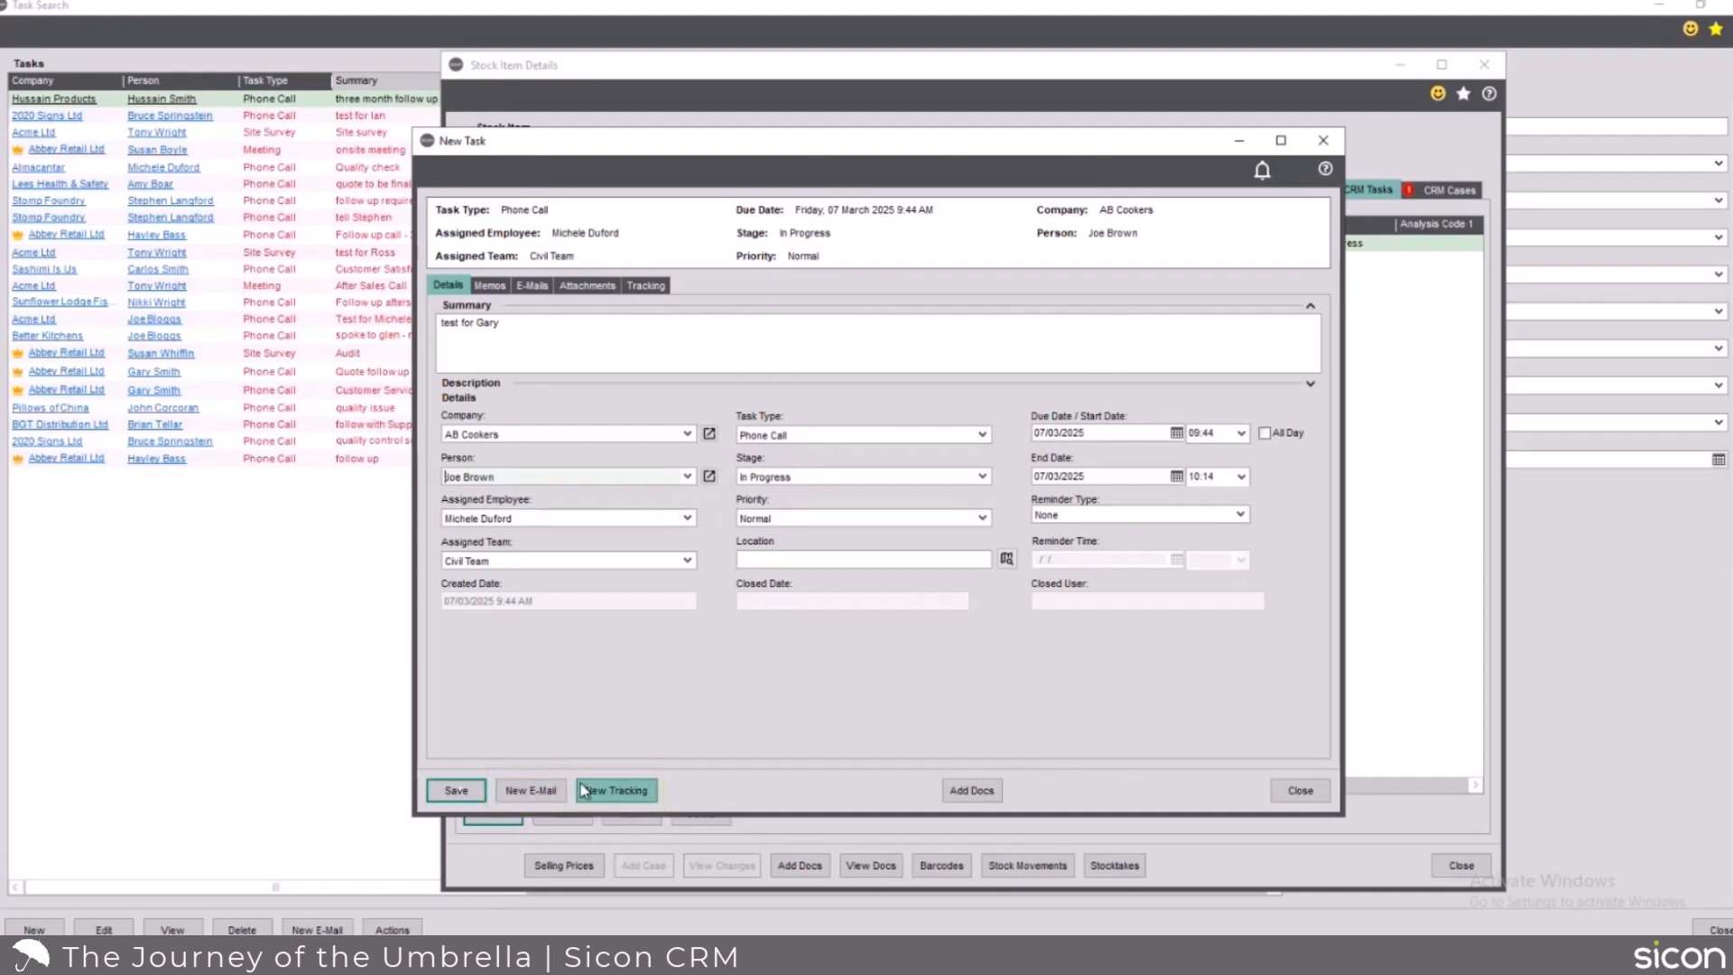
click(457, 790)
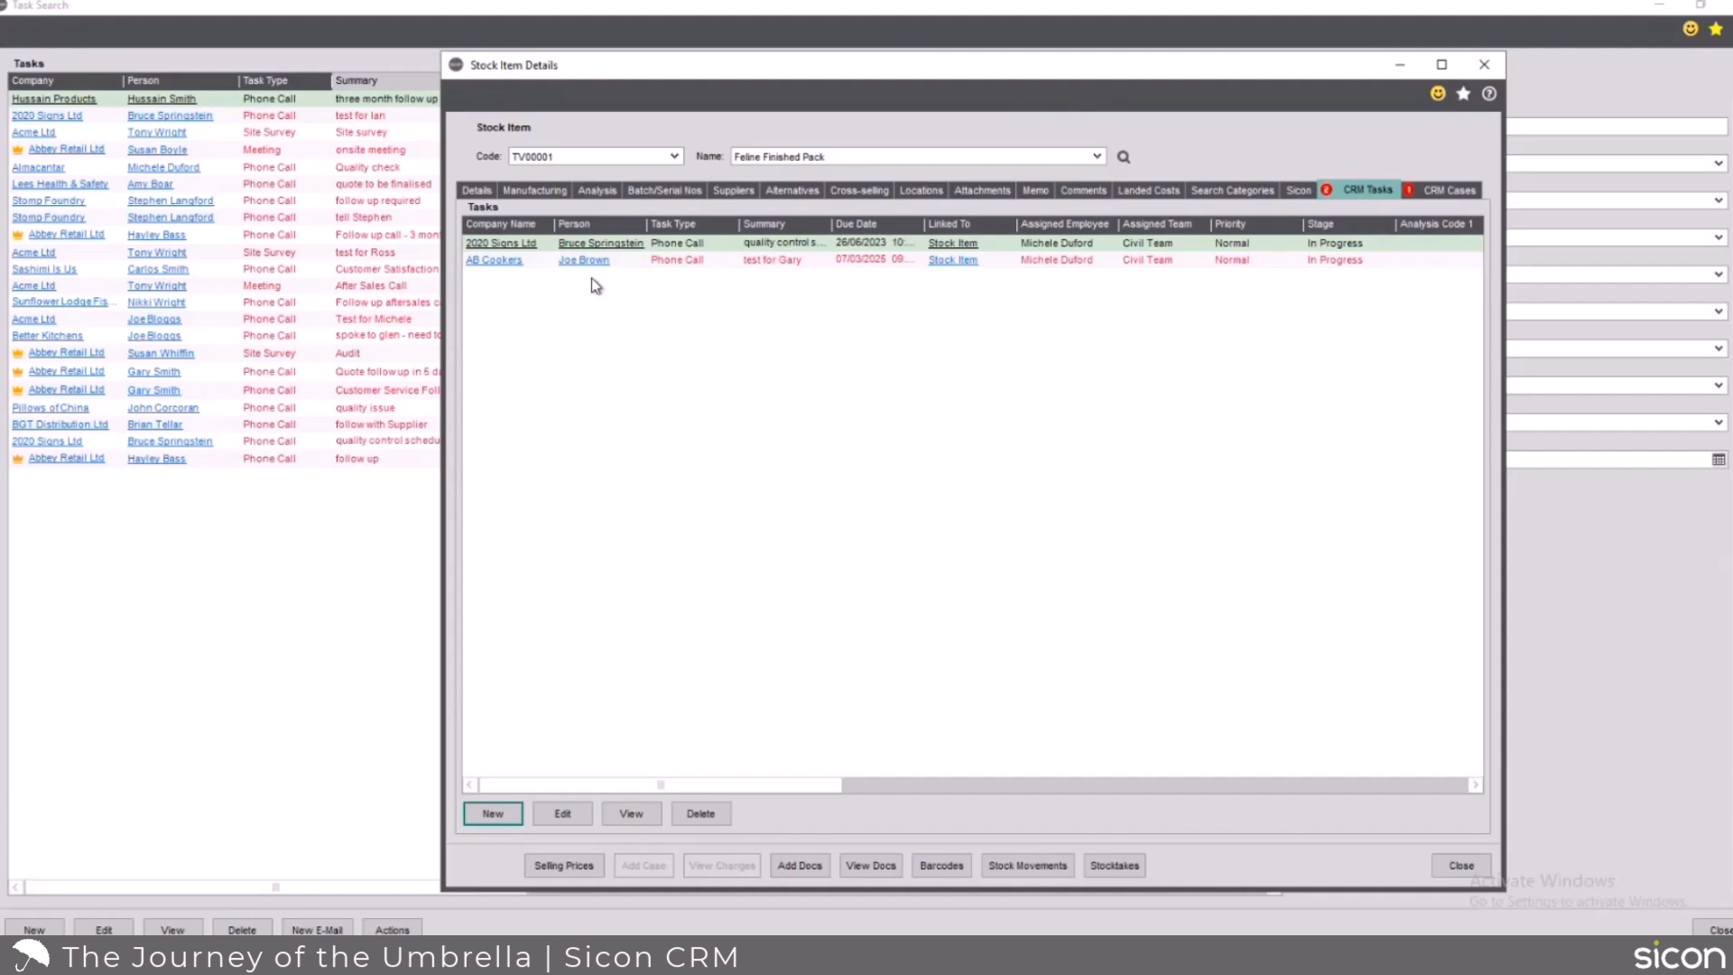
click(1461, 864)
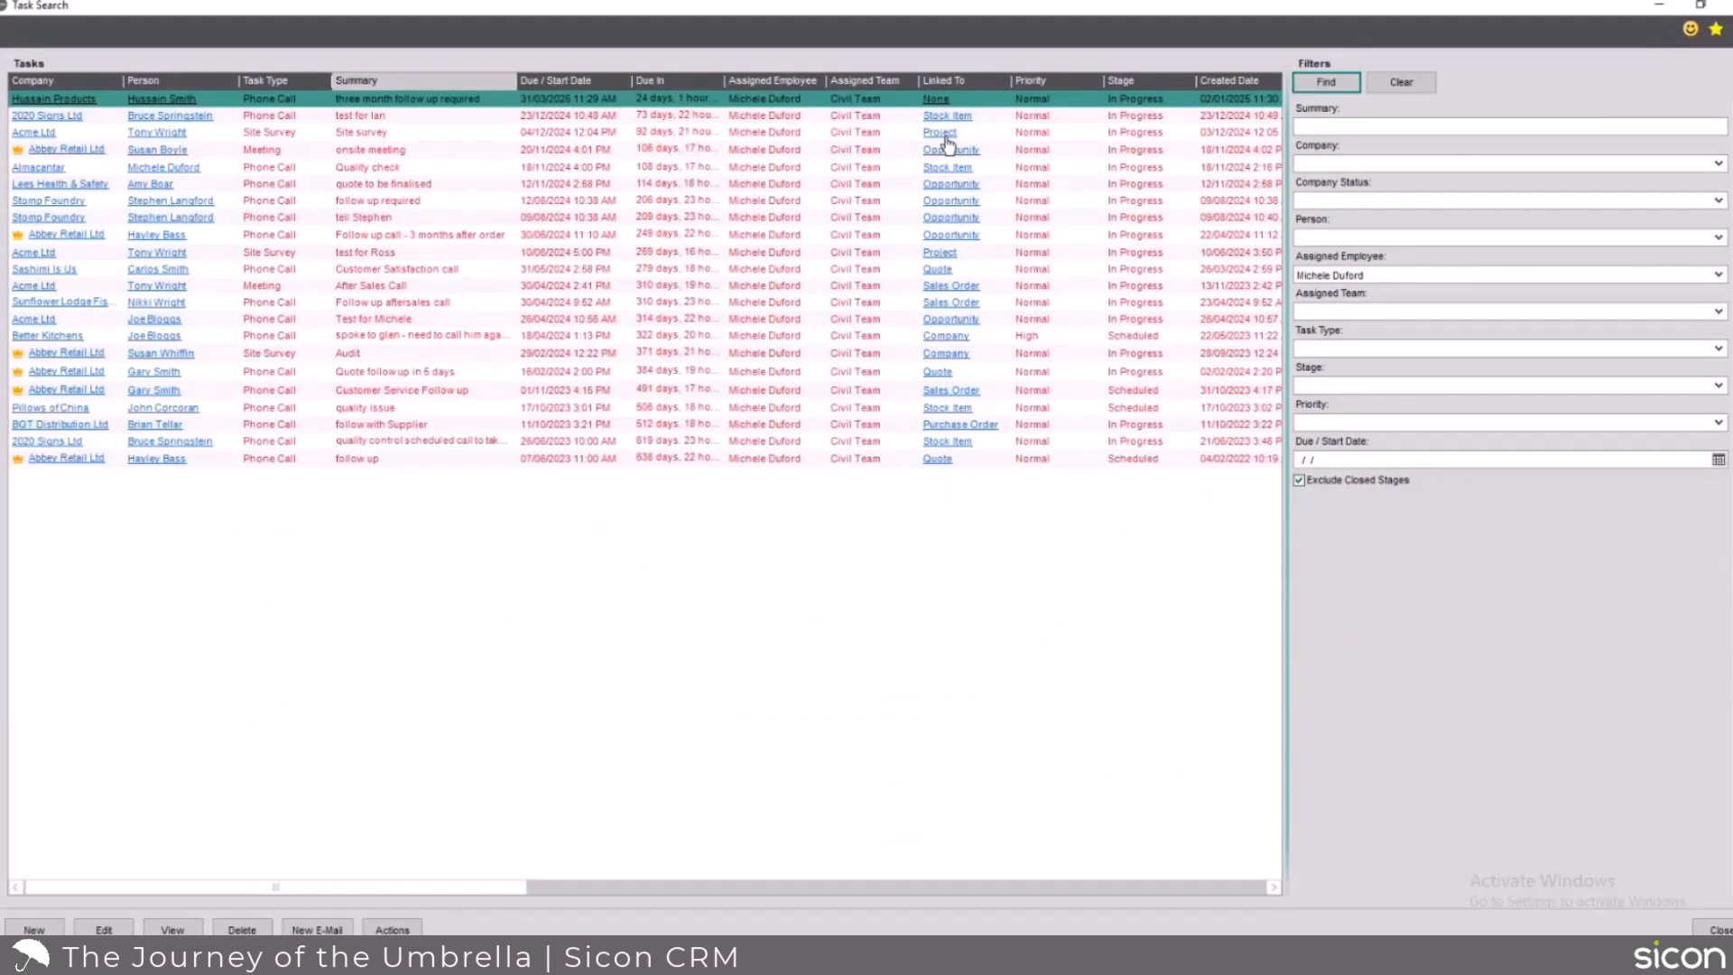
Open the project linked to the Acme Ltd site survey task and view its CRM tasks
click(944, 131)
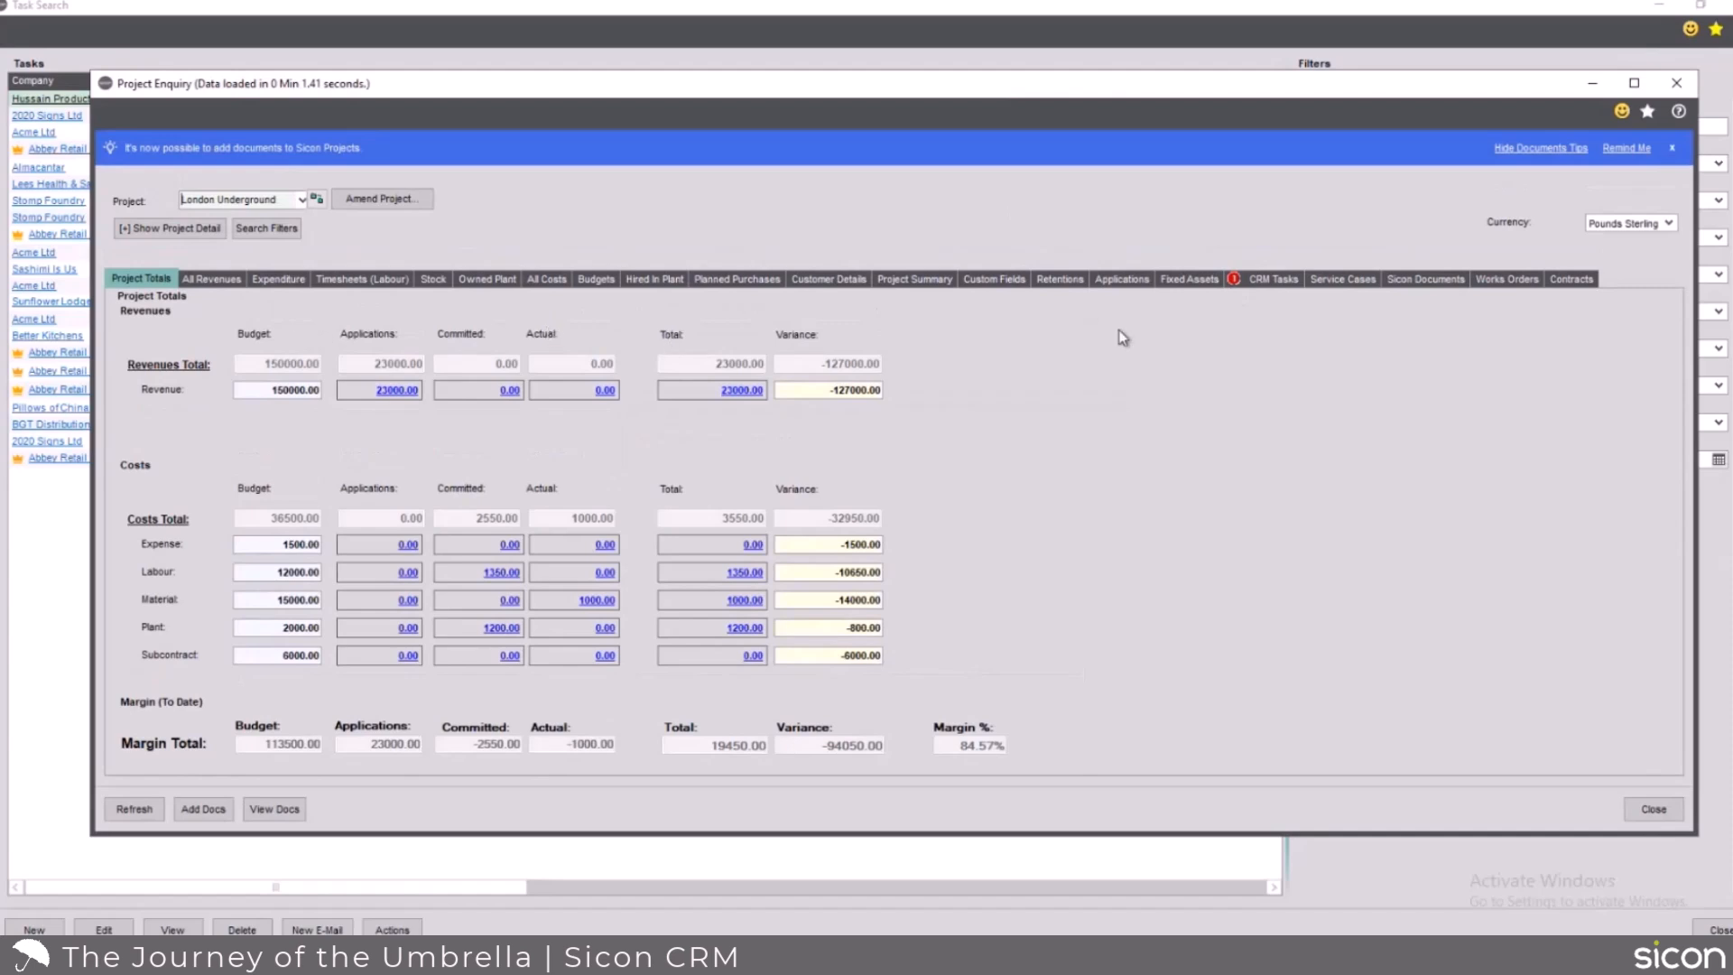
click(1263, 281)
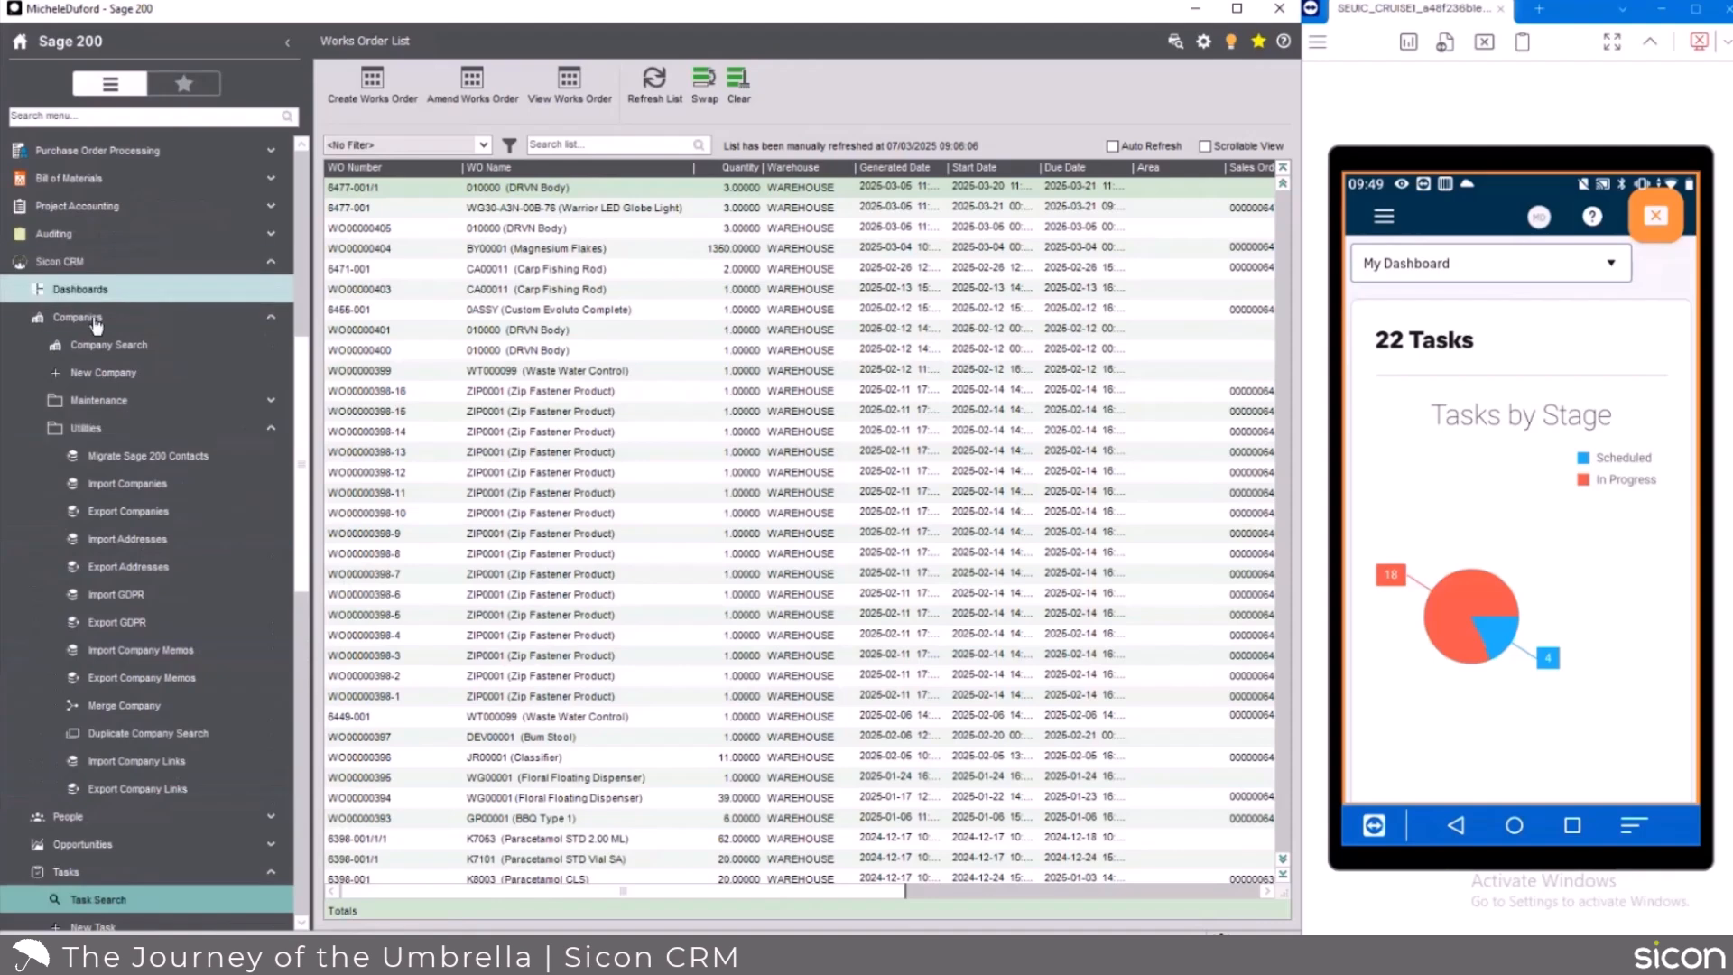
Find all active companies in the Sicon CRM company search and view the additional new-record options for Abbey Retail Ltd
click(133, 352)
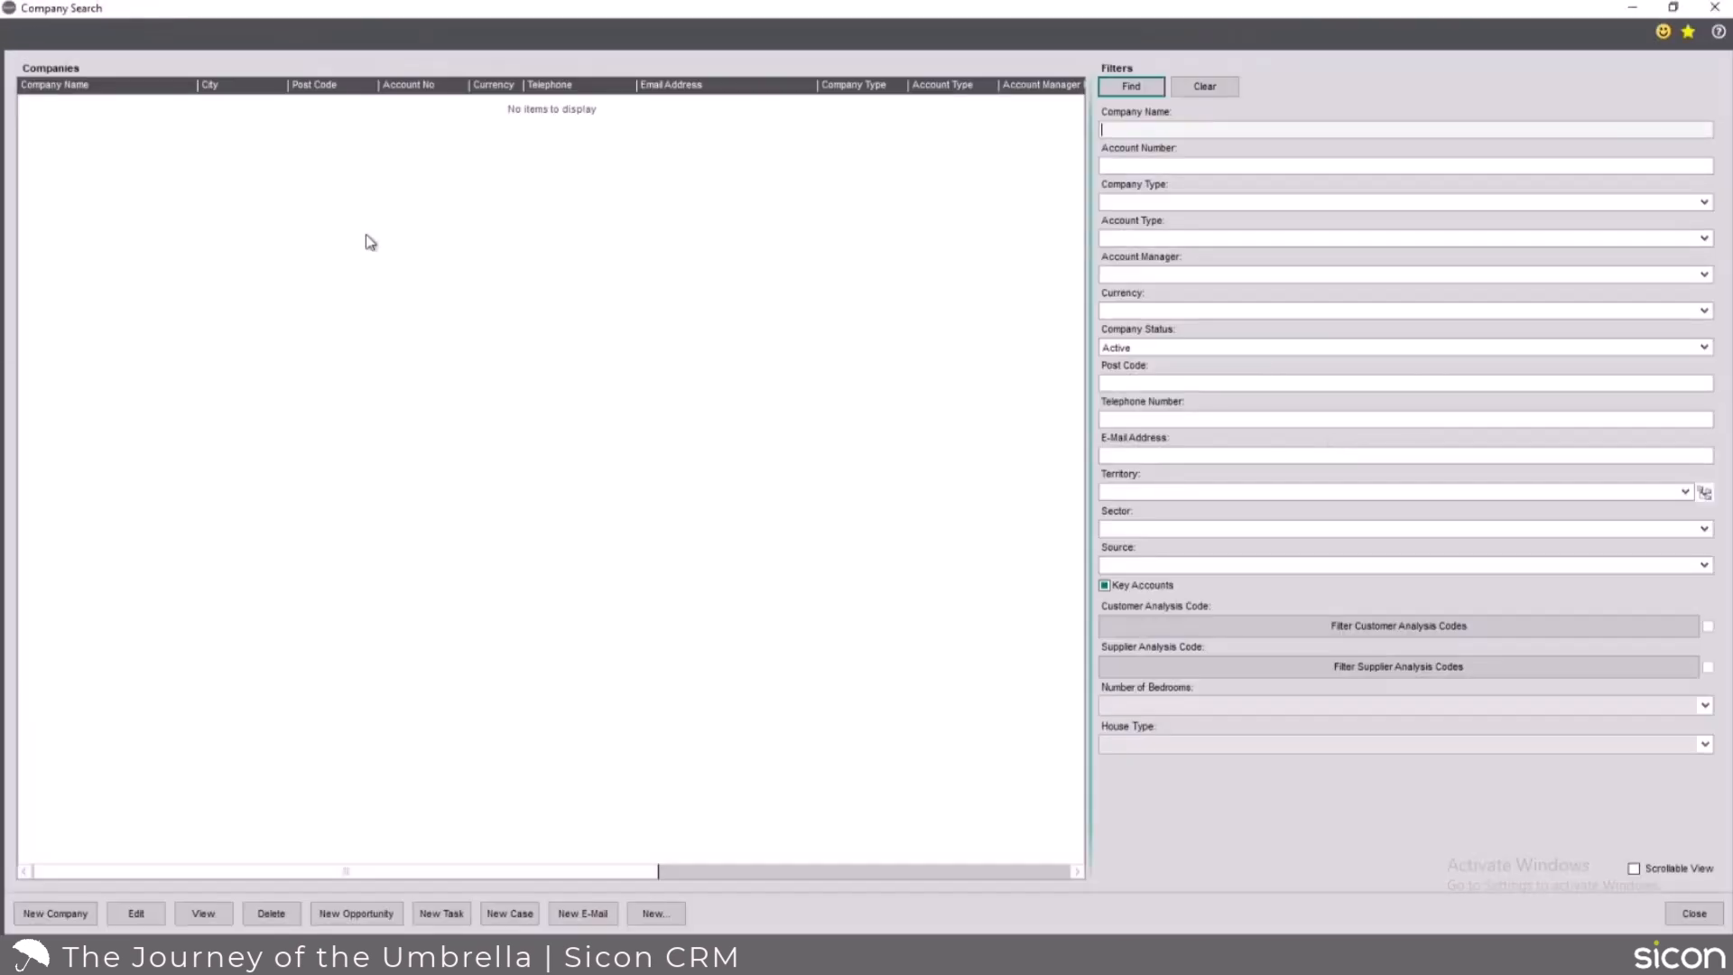
click(1128, 90)
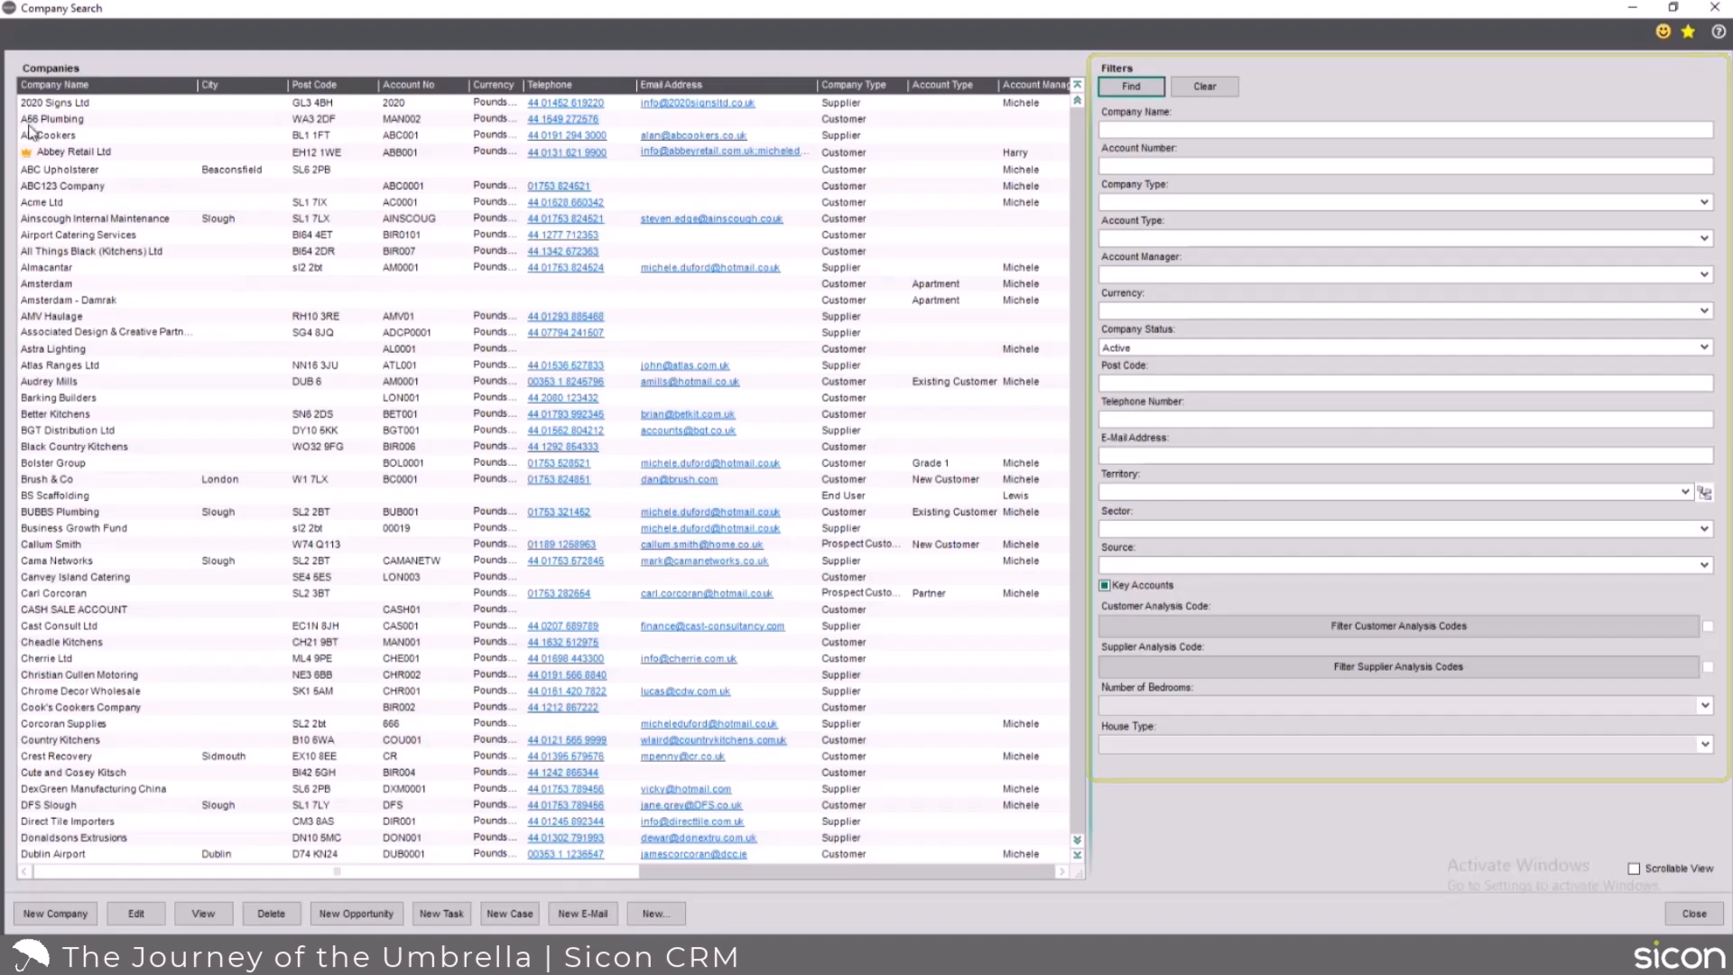
click(27, 154)
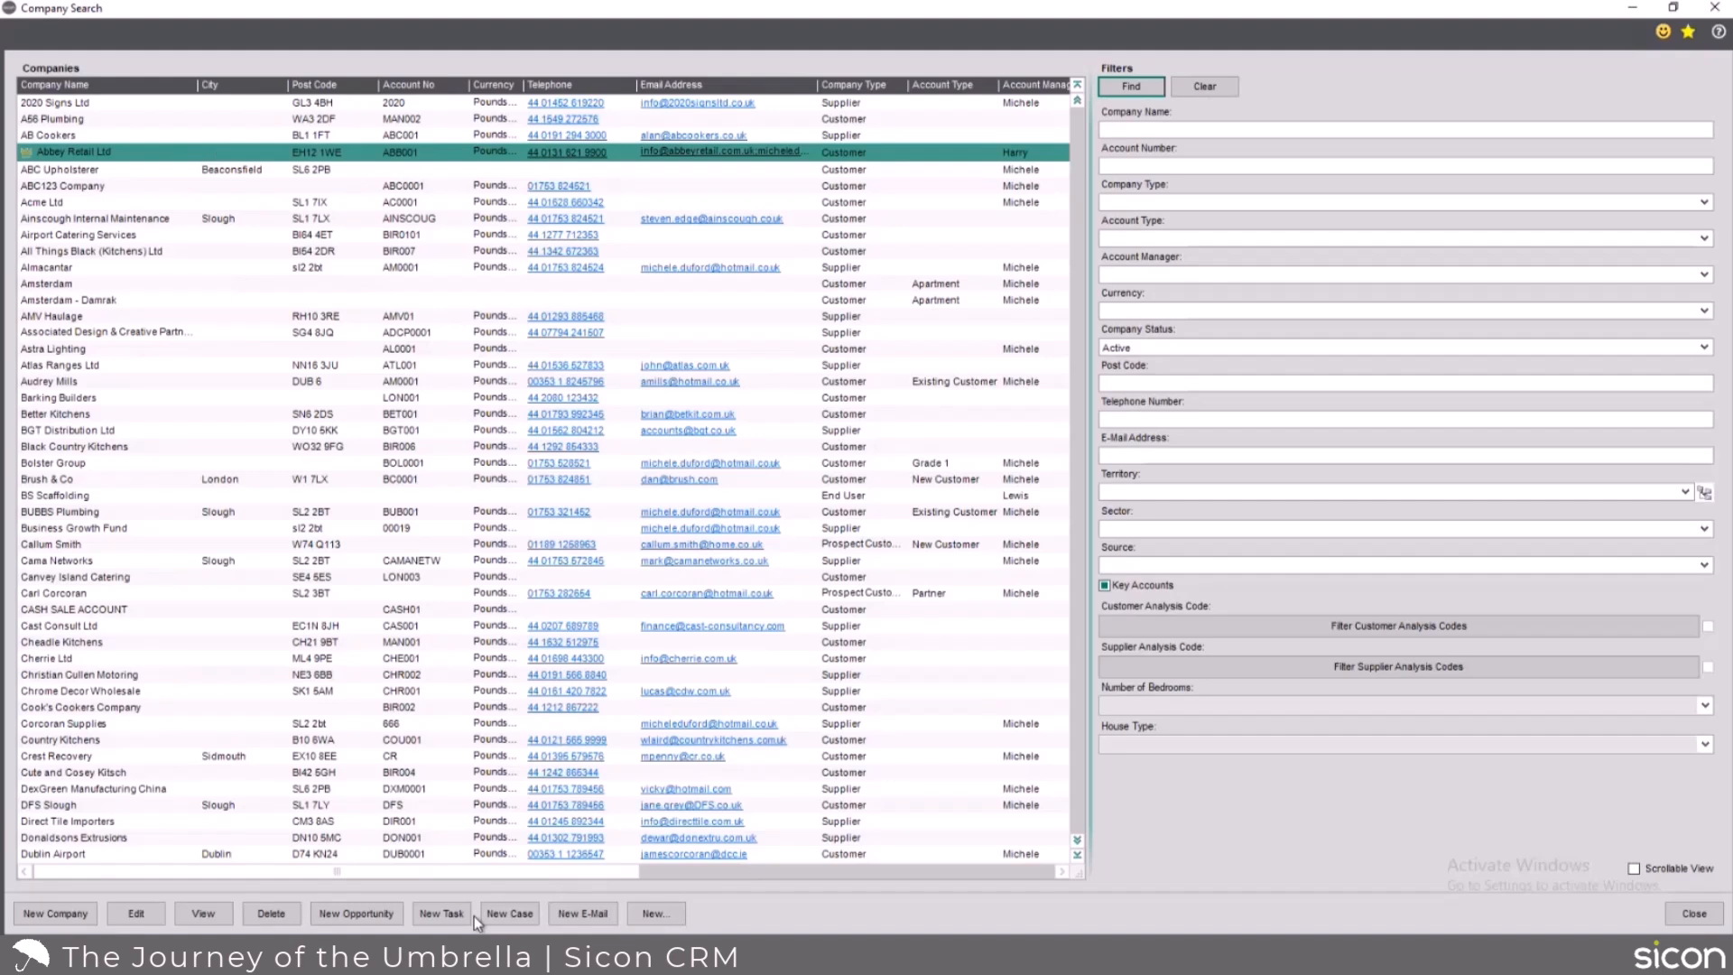
click(655, 913)
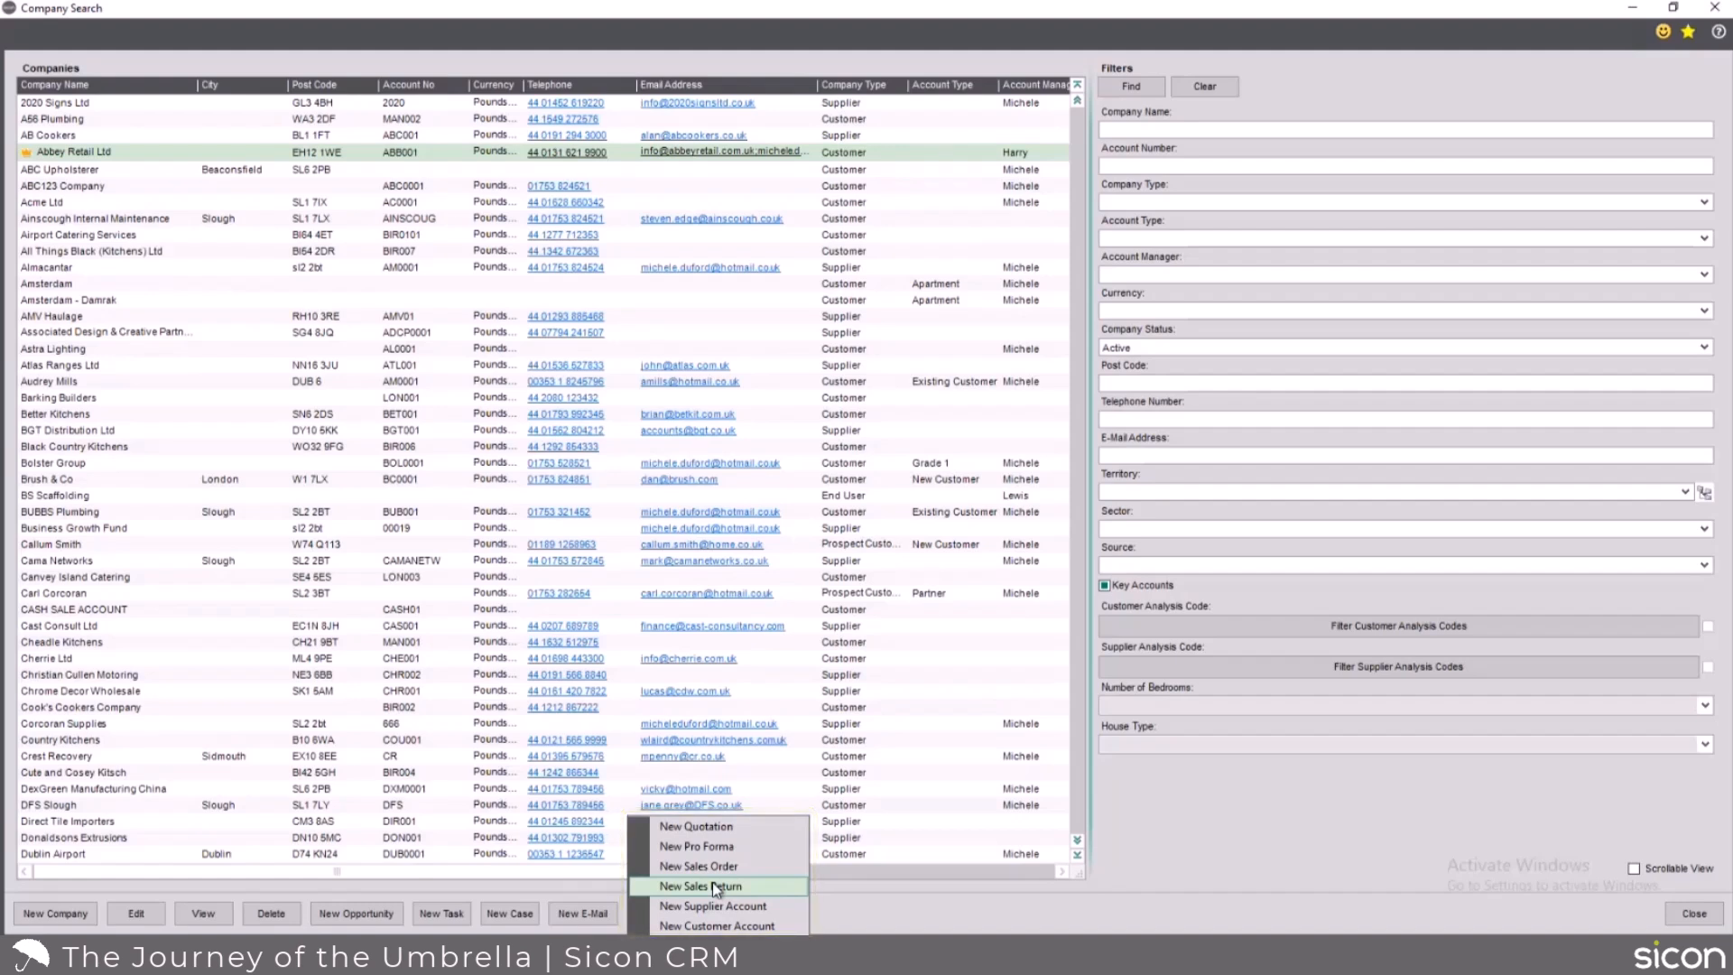
Open the CRM E-Mail Drop Panel from the Sicon CRM quick menu and place it over the Outlook window
click(1517, 835)
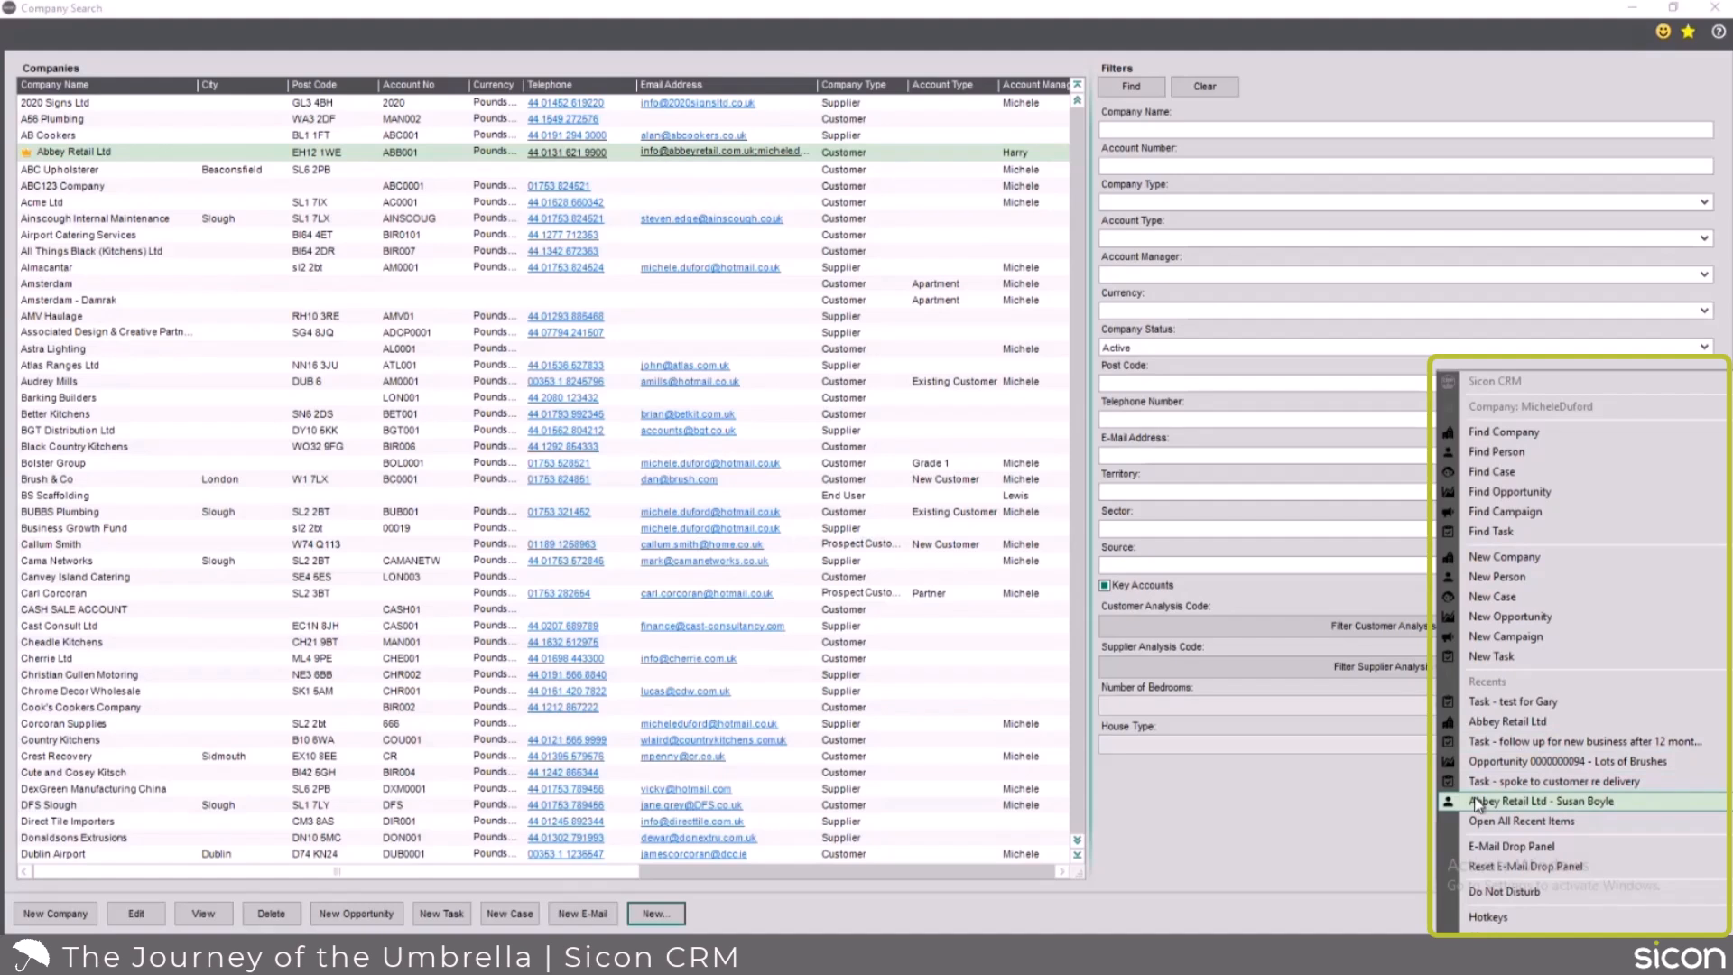
click(1502, 847)
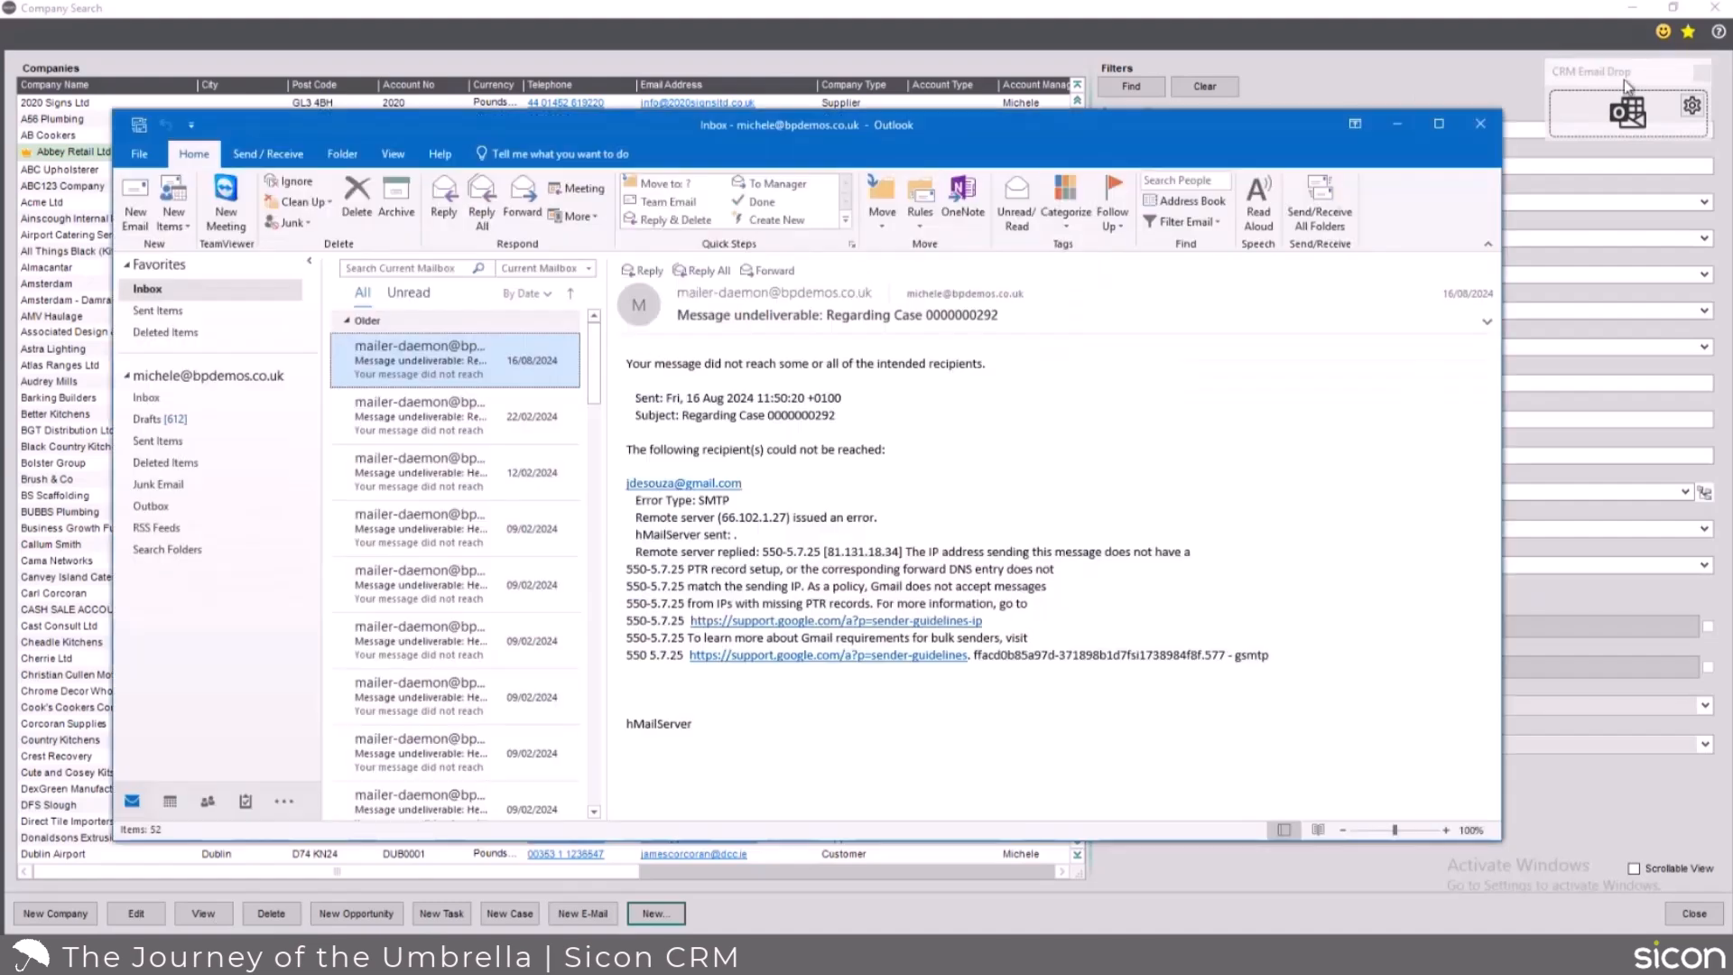
drag(1624, 80, 1341, 250)
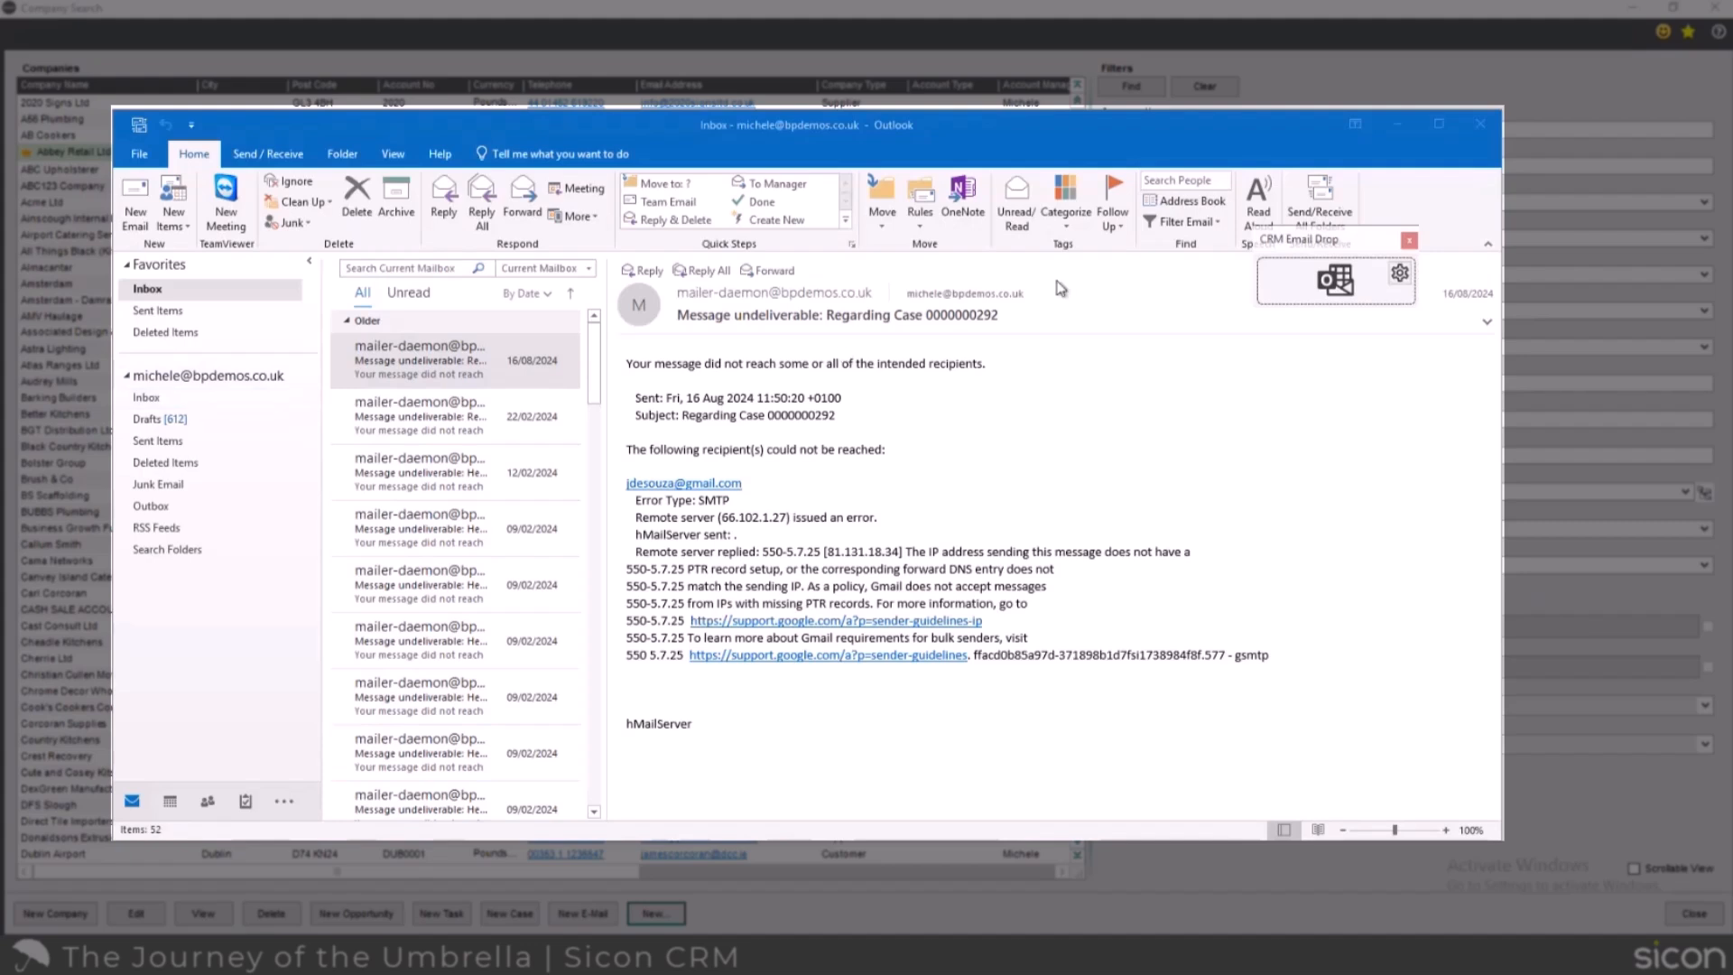
click(205, 398)
click(204, 426)
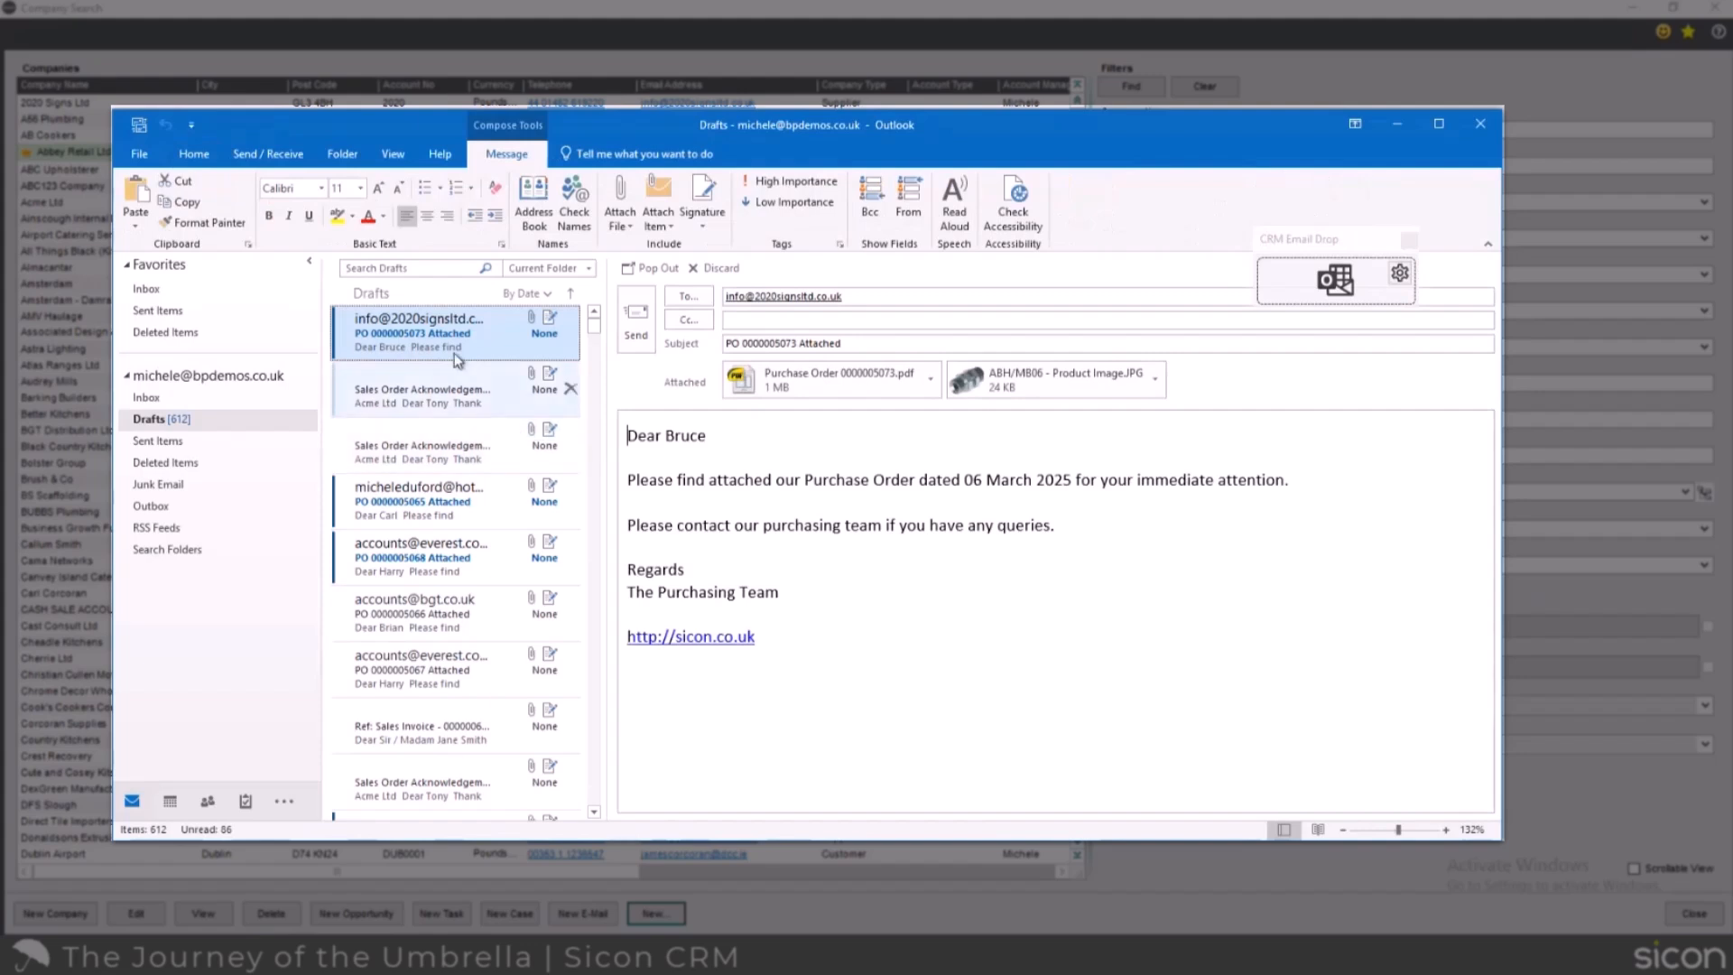
drag(442, 349, 1315, 266)
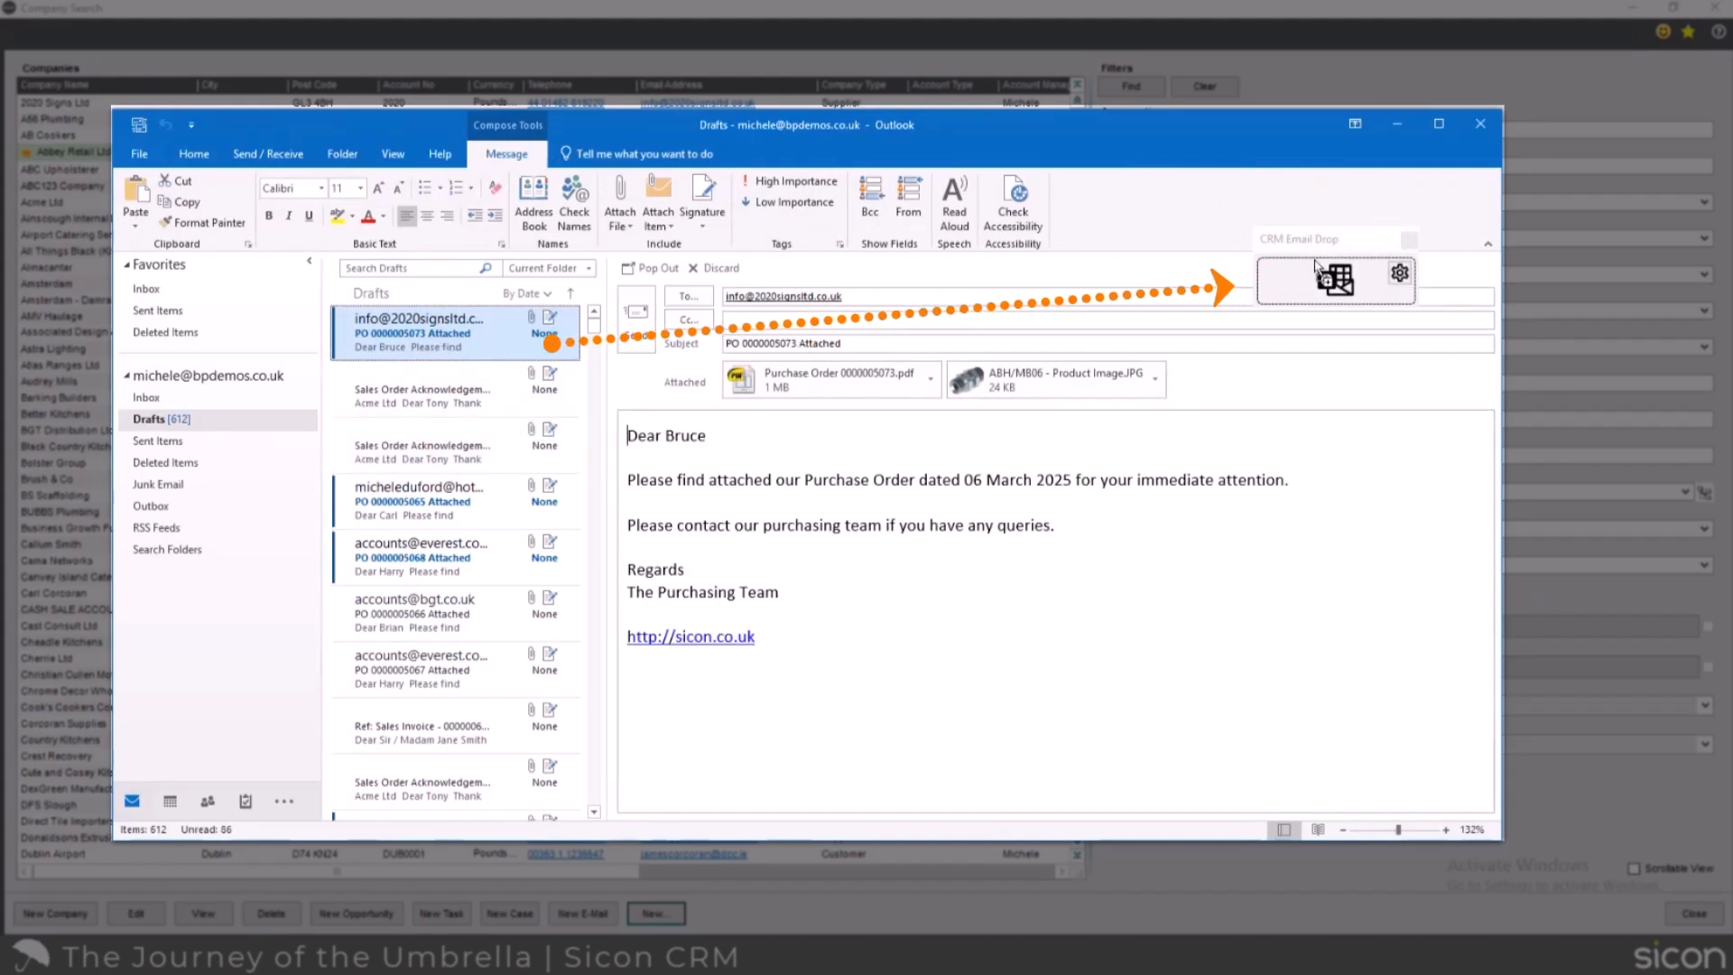
drag(1314, 263, 1315, 263)
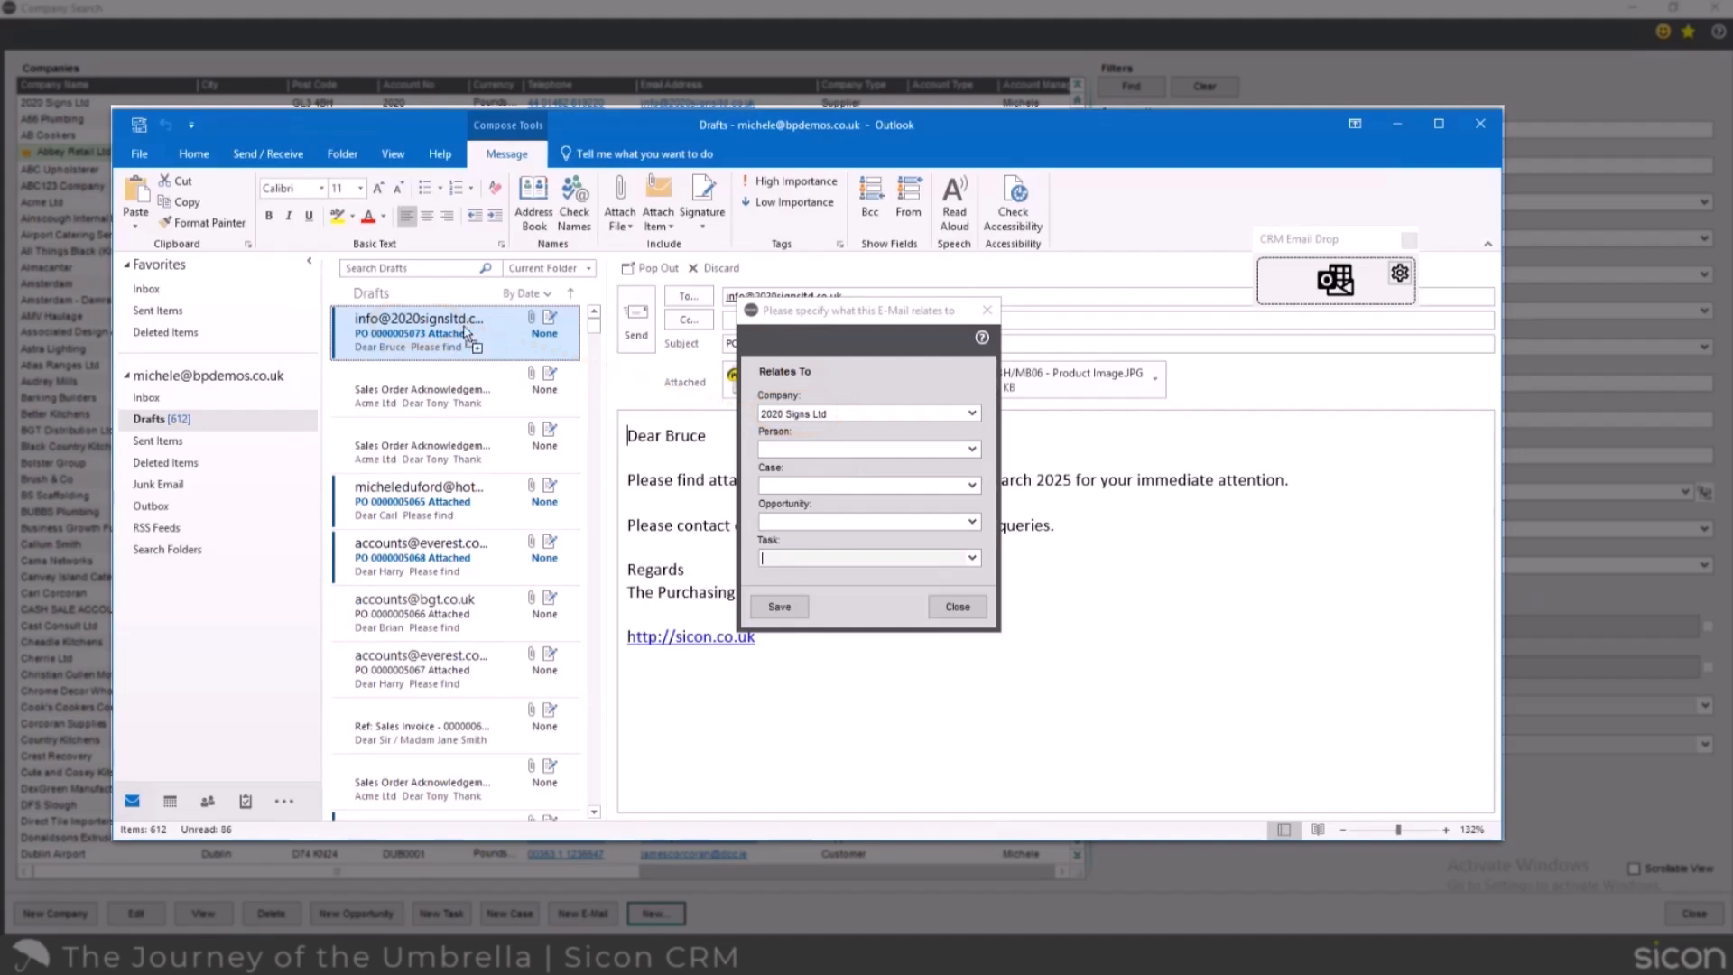
Review the person, case, opportunity and task choices for relating the e-mail to 2020 Signs Ltd, and close the dialog without saving
click(972, 450)
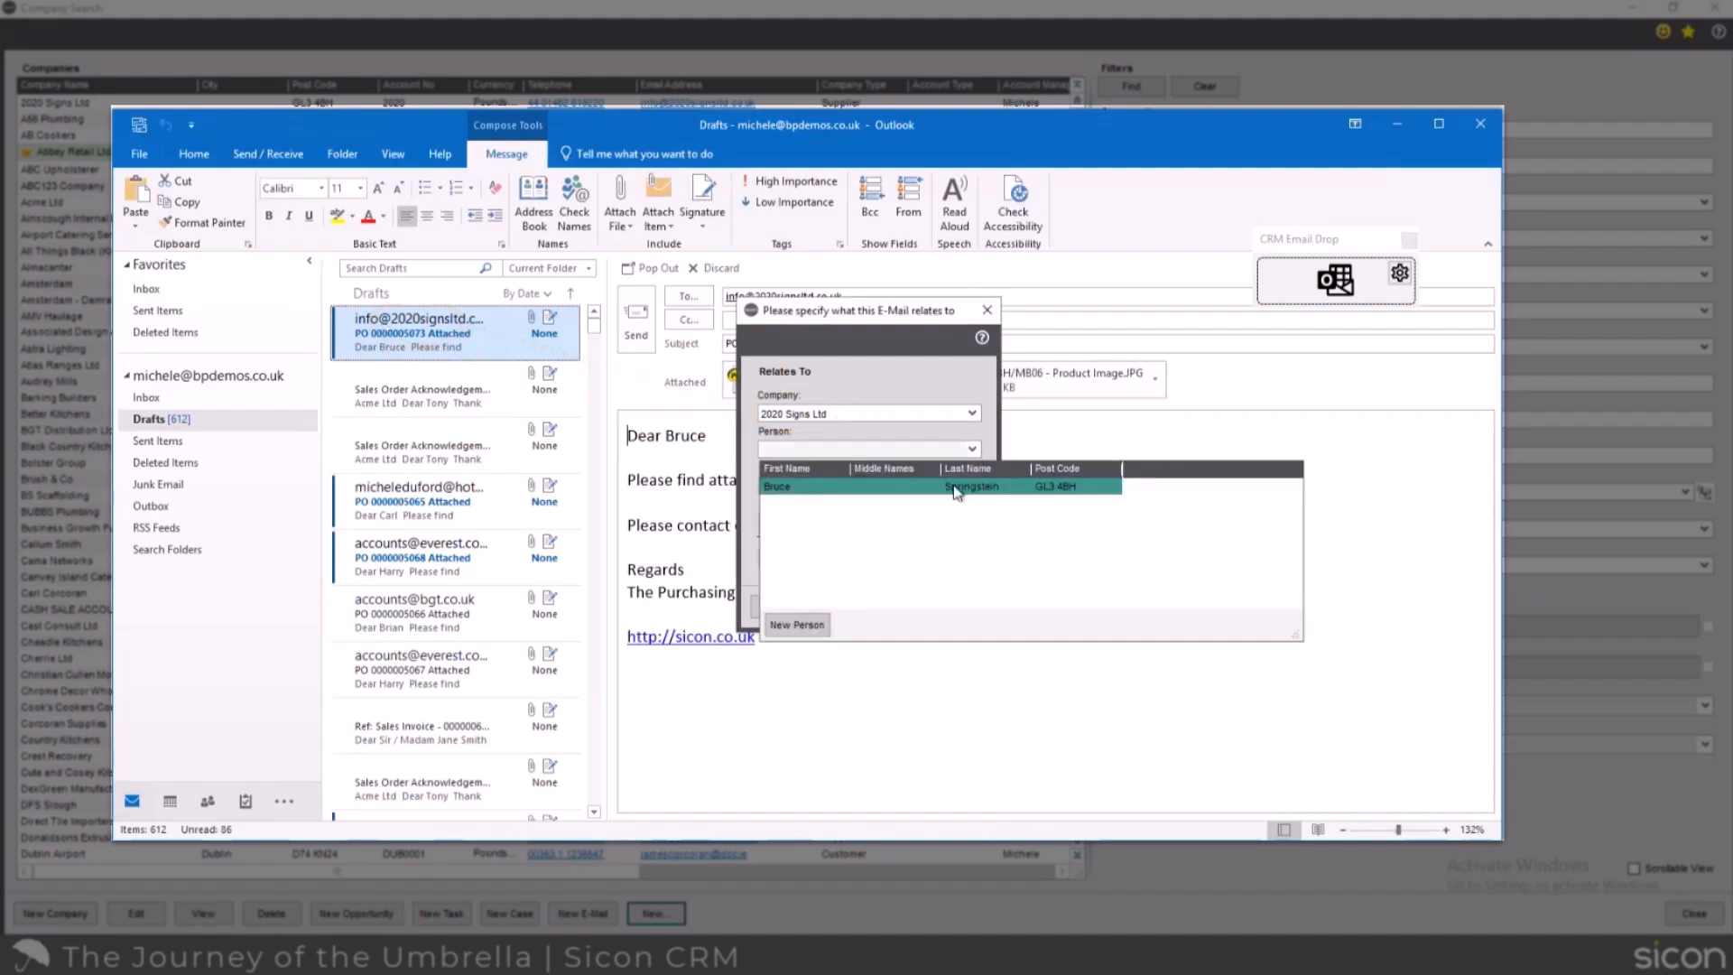
click(975, 408)
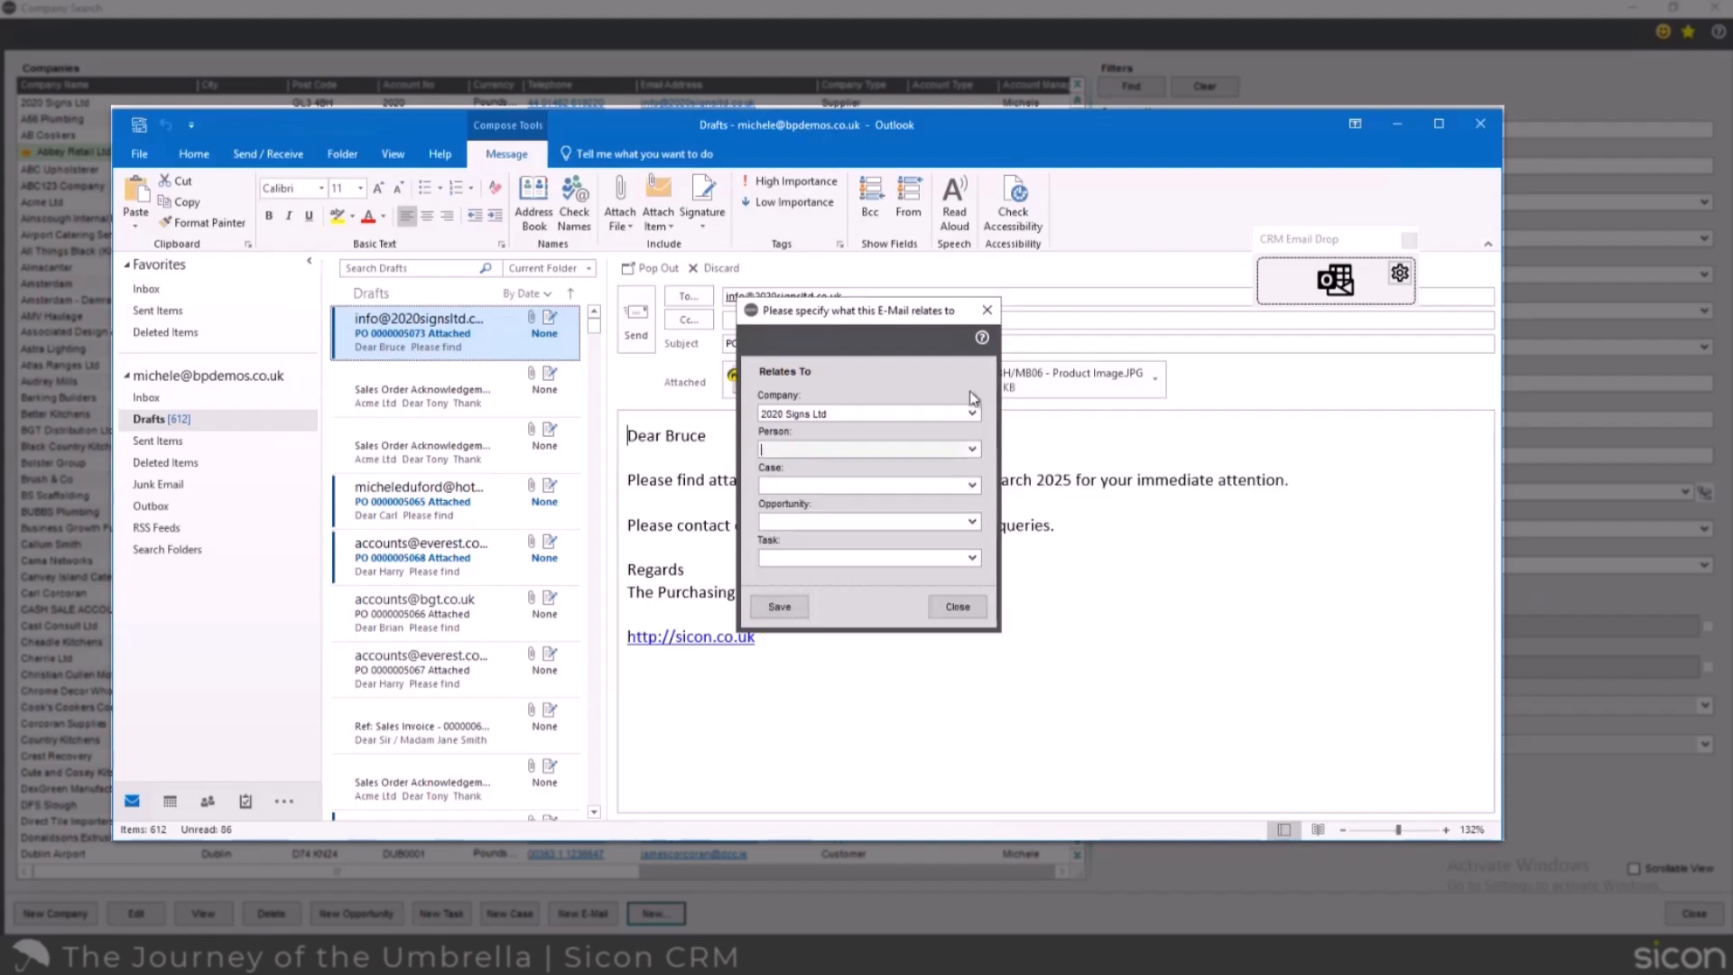
click(972, 485)
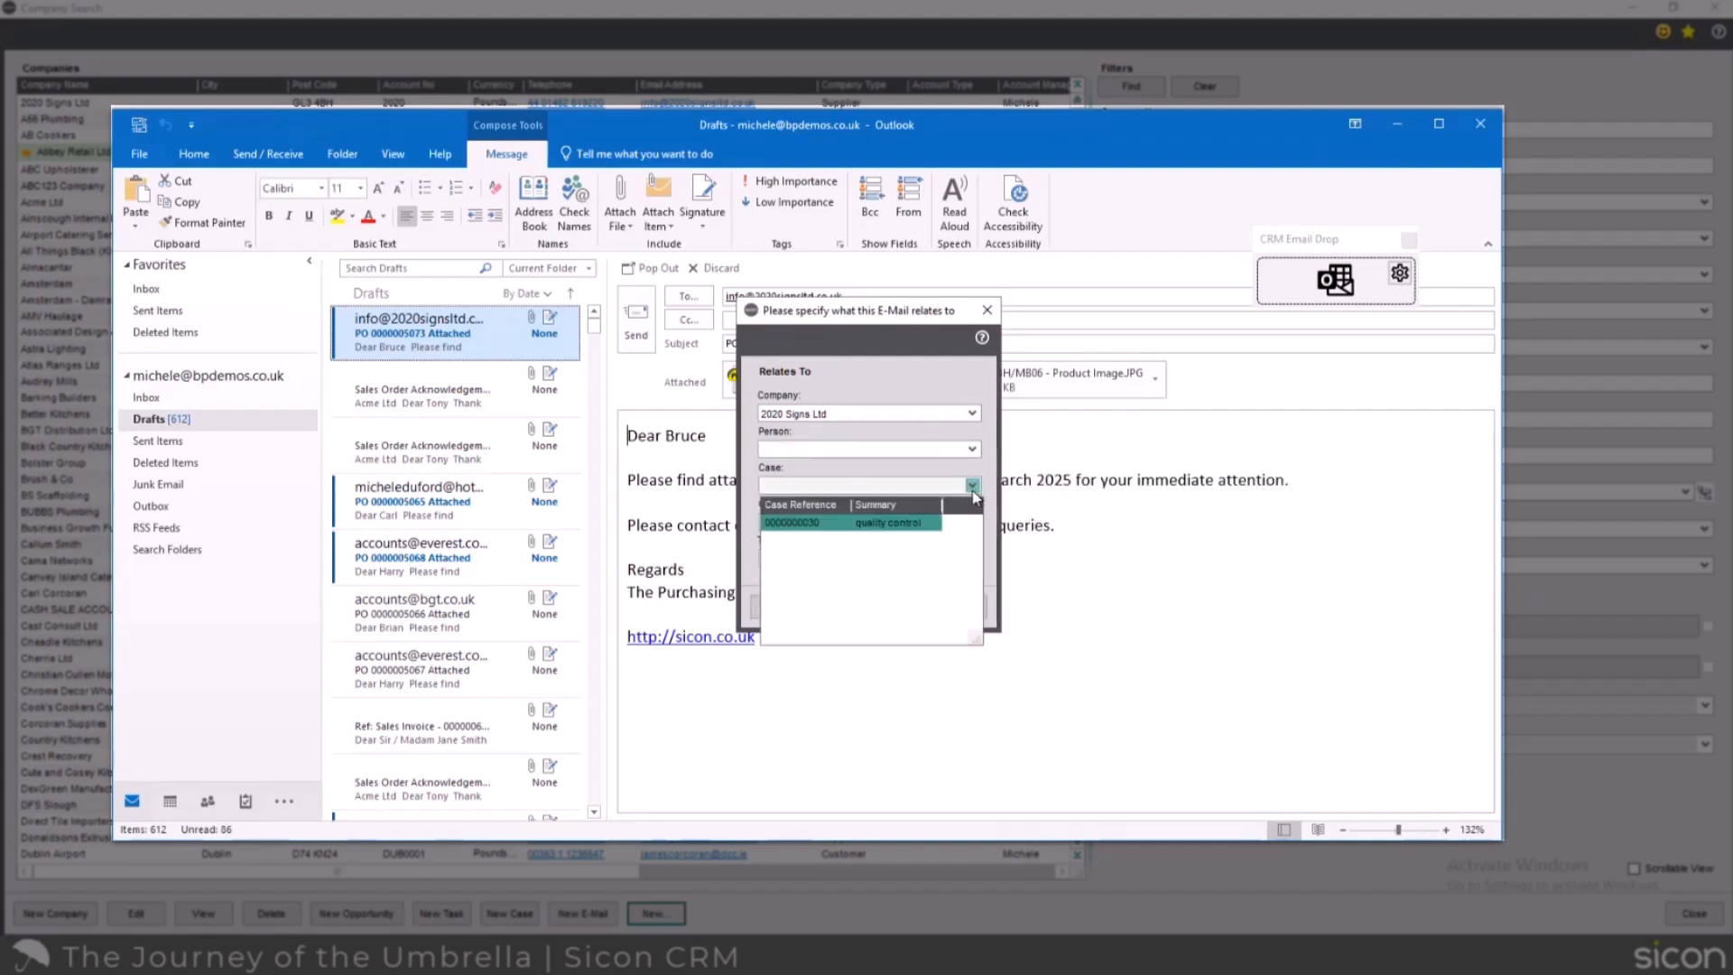
click(971, 486)
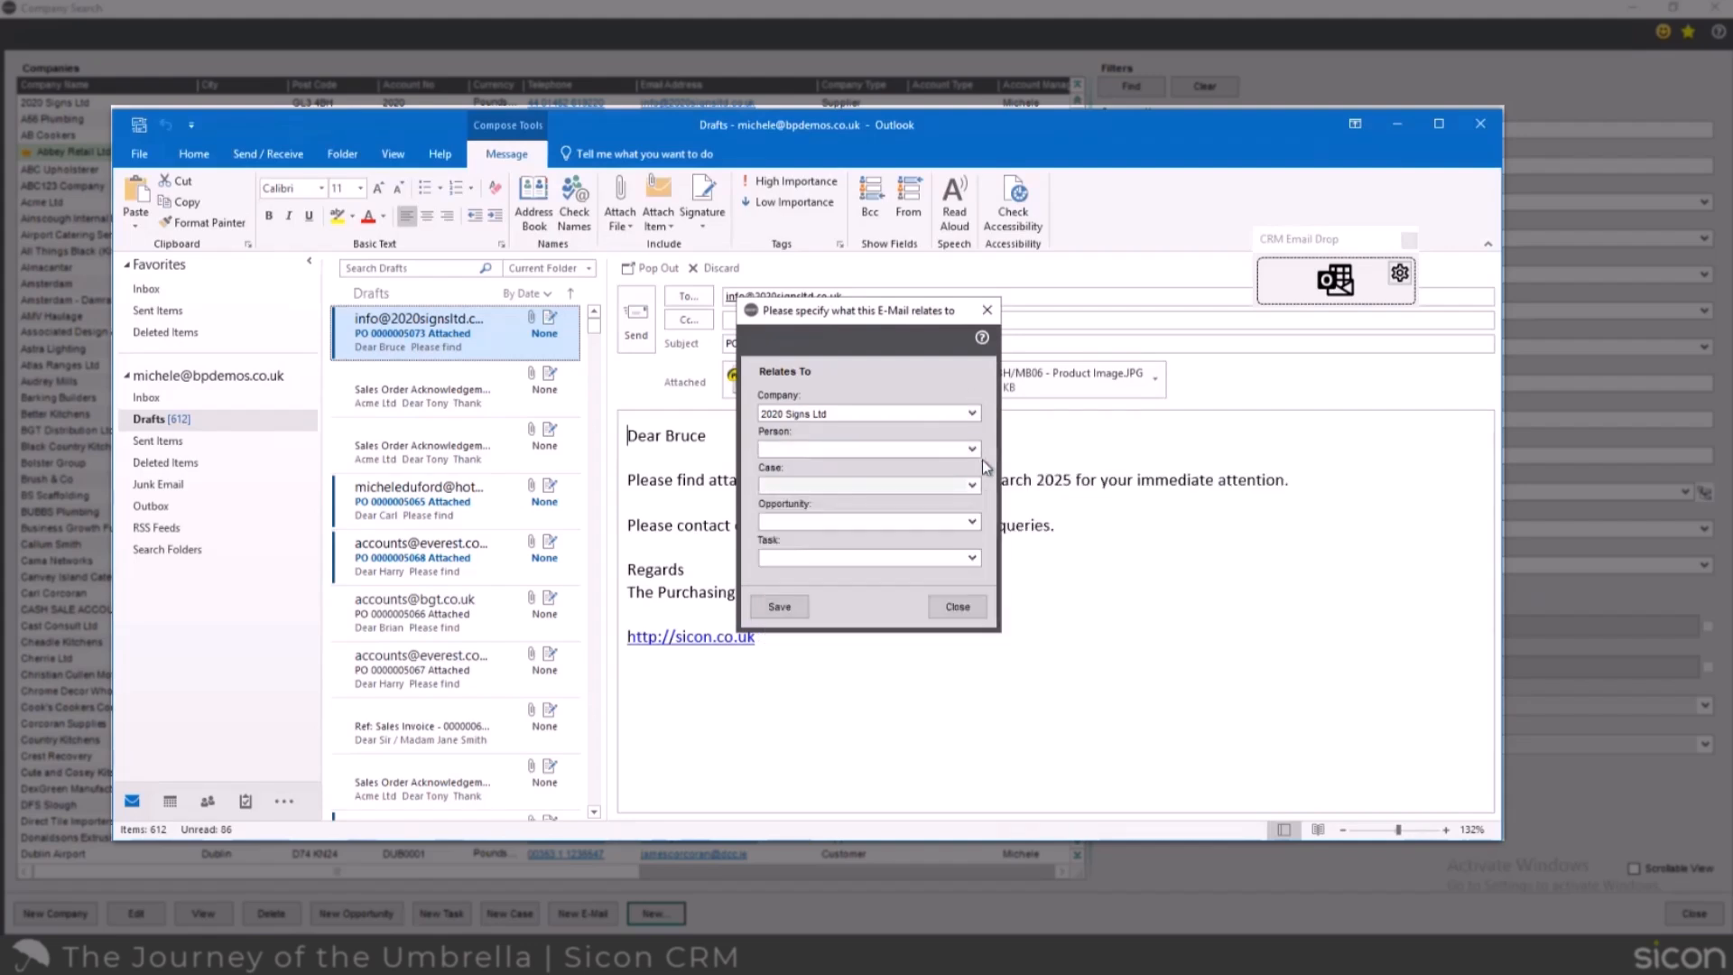
click(972, 522)
click(974, 521)
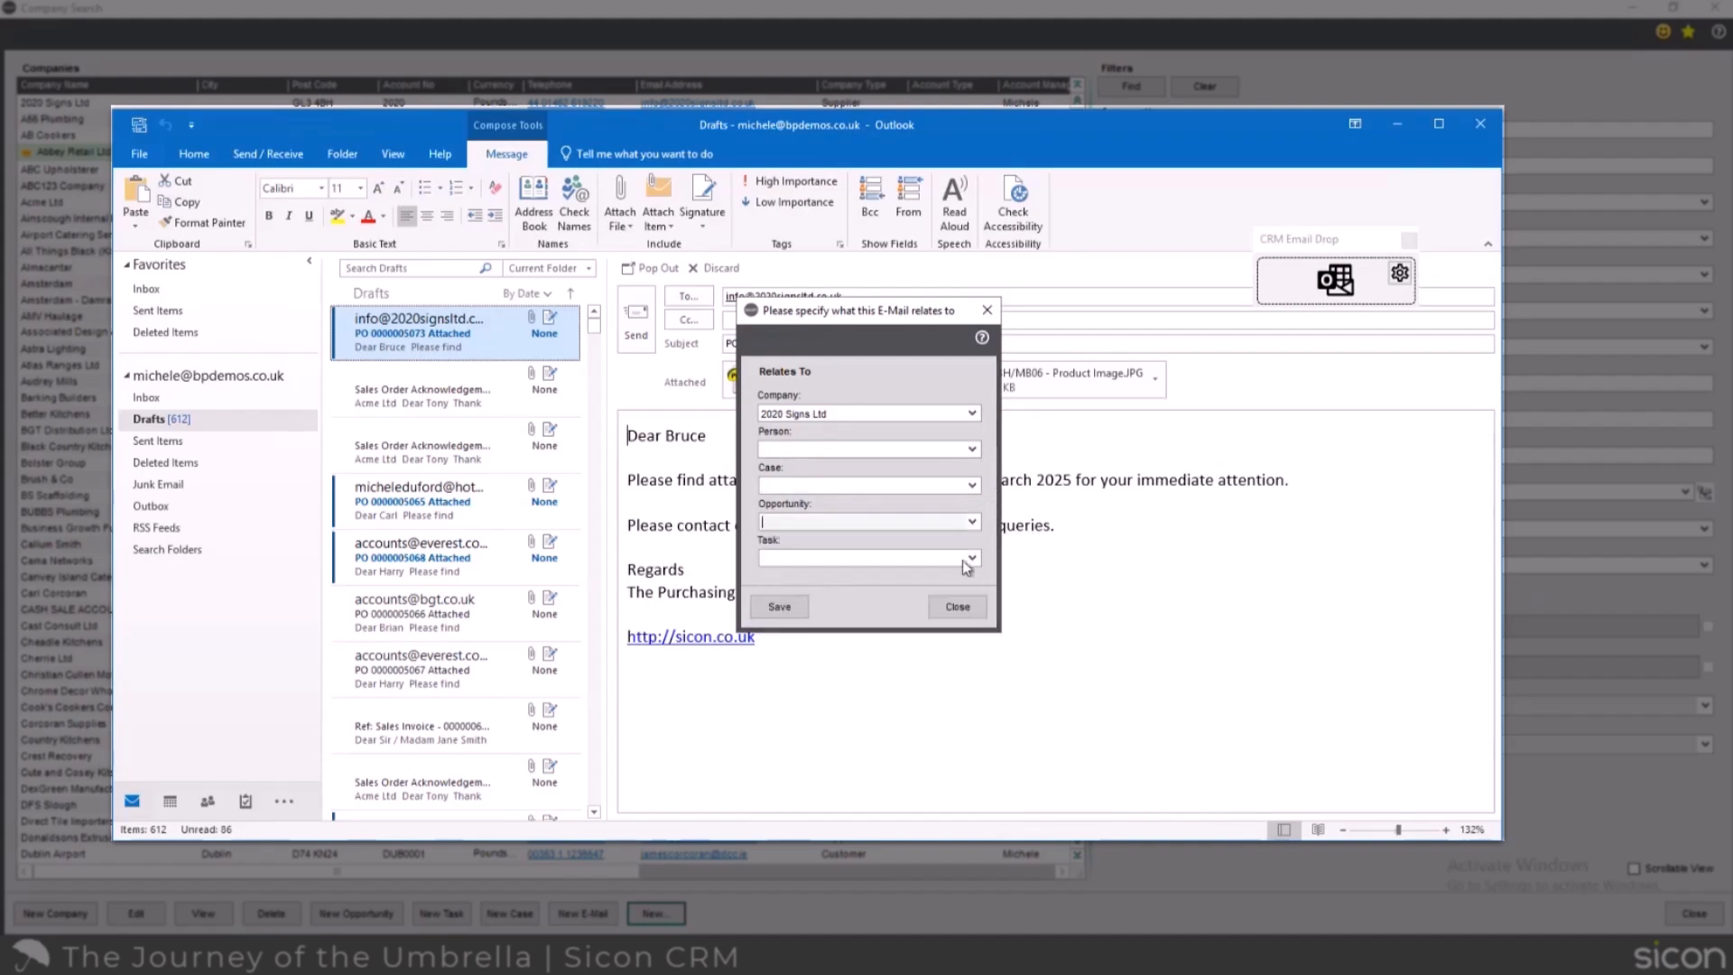
click(972, 560)
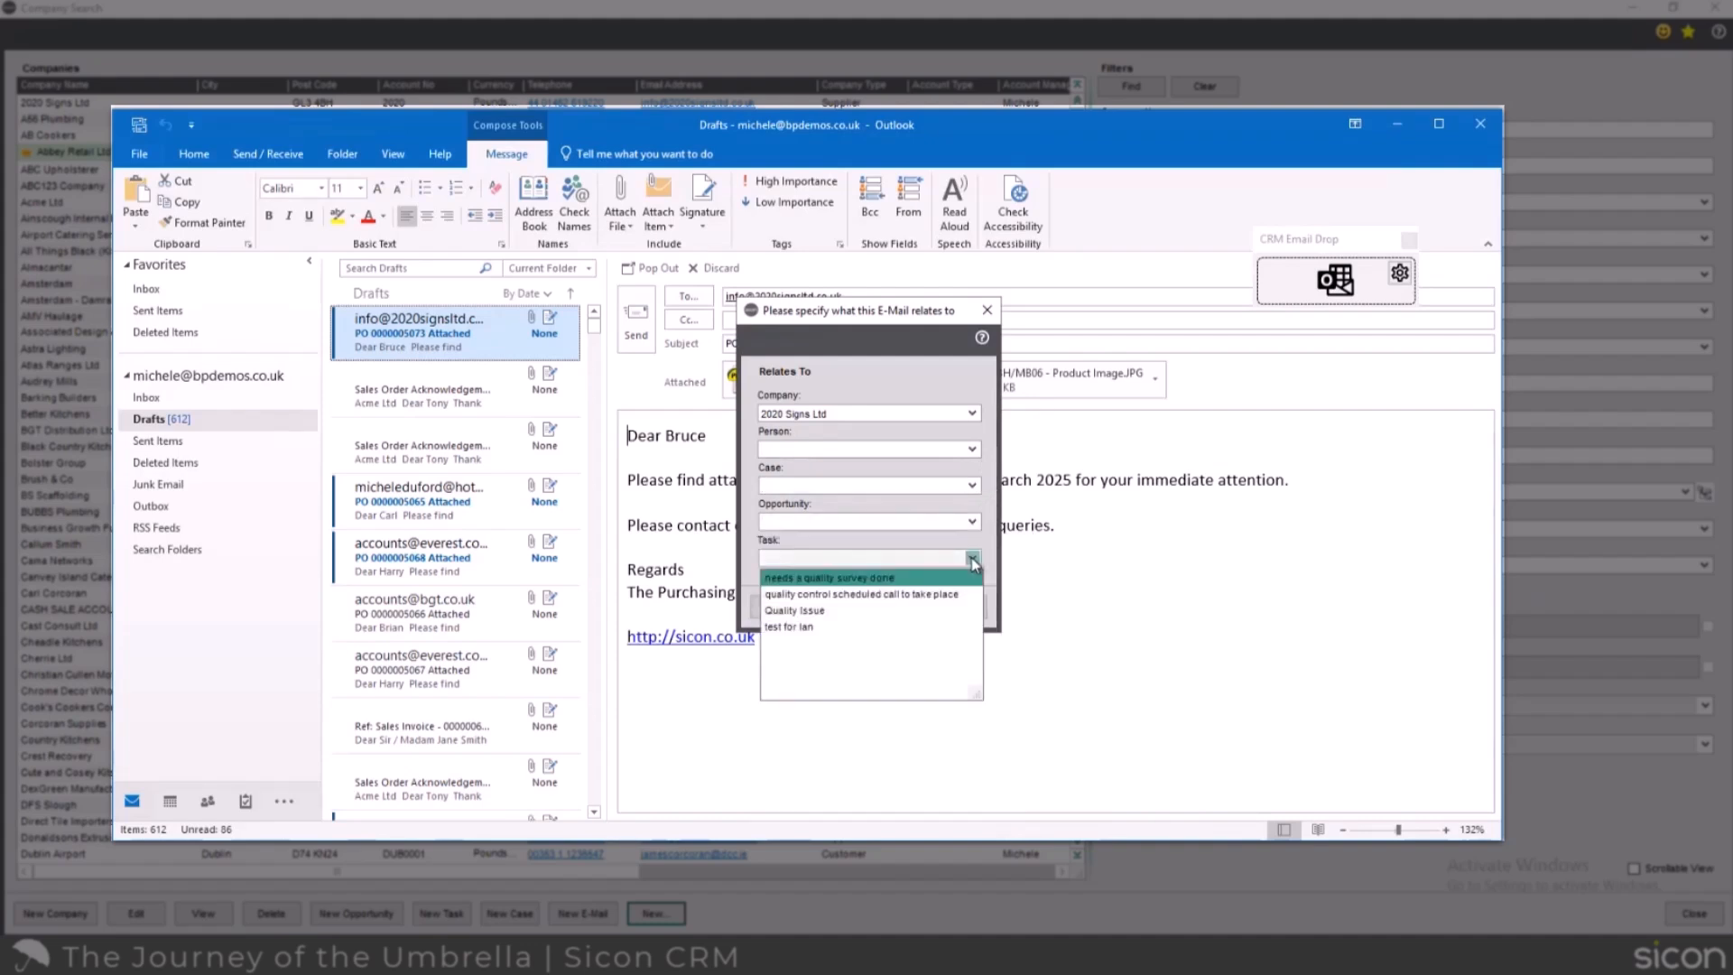
click(864, 366)
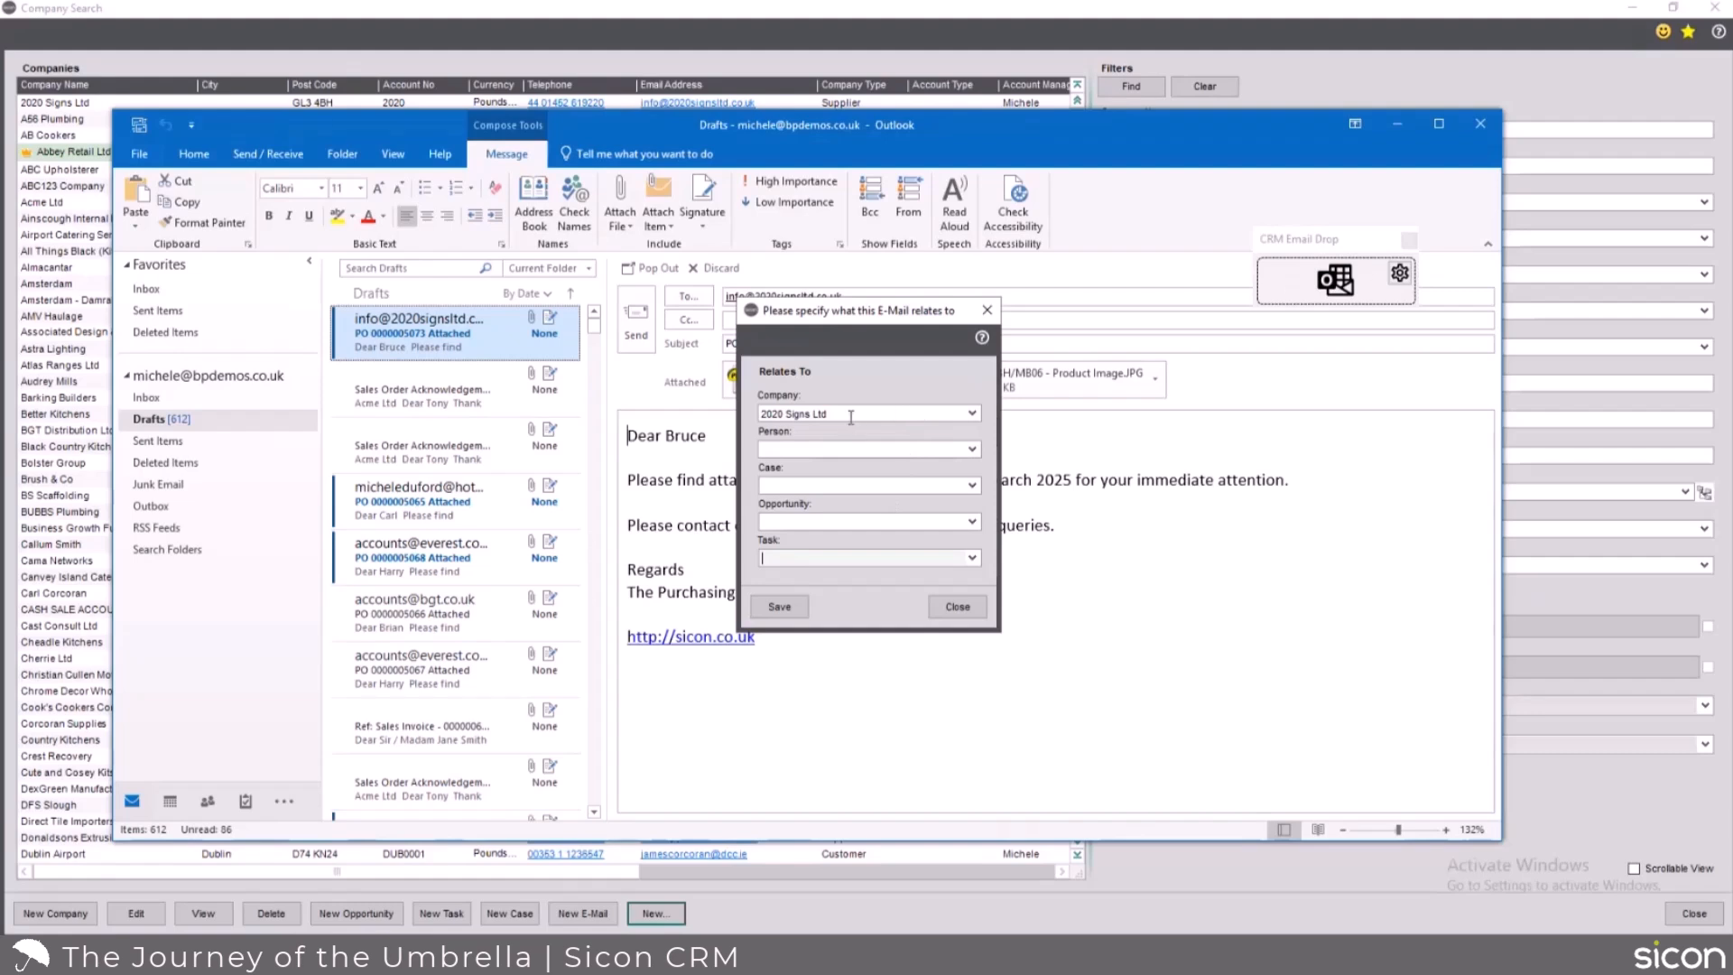
click(958, 608)
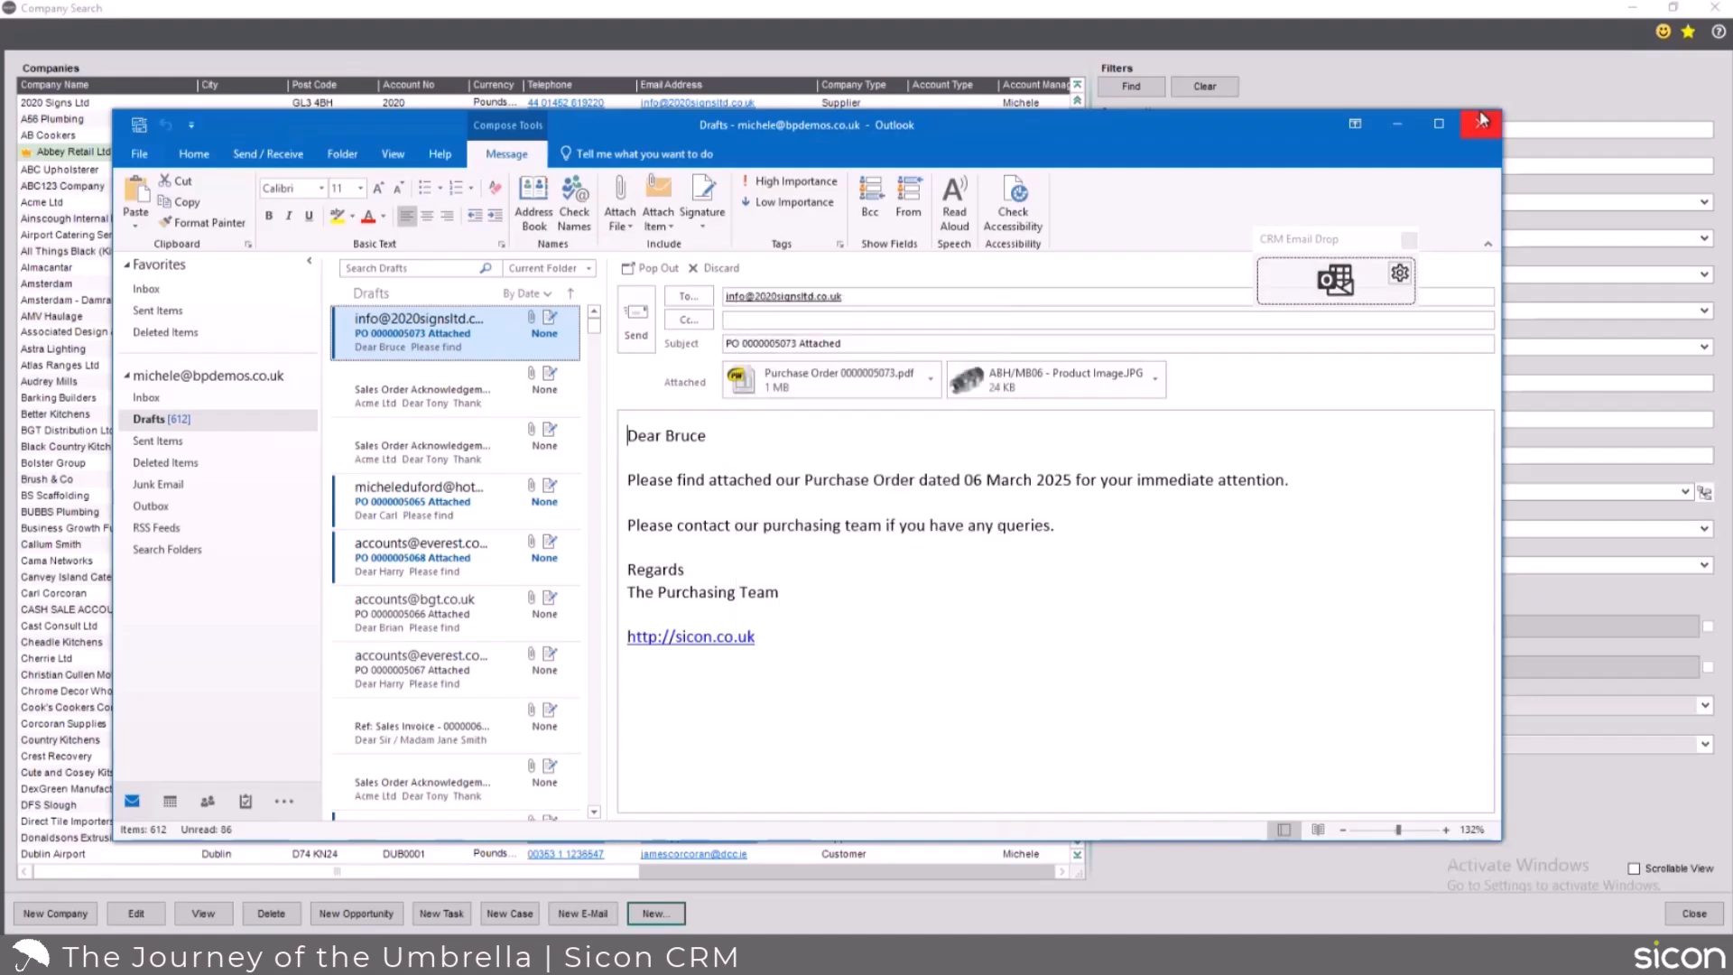
Return from Outlook to the company search, open the Abbey Retail Ltd record, and review its activity timeline and company details
click(1403, 122)
click(118, 150)
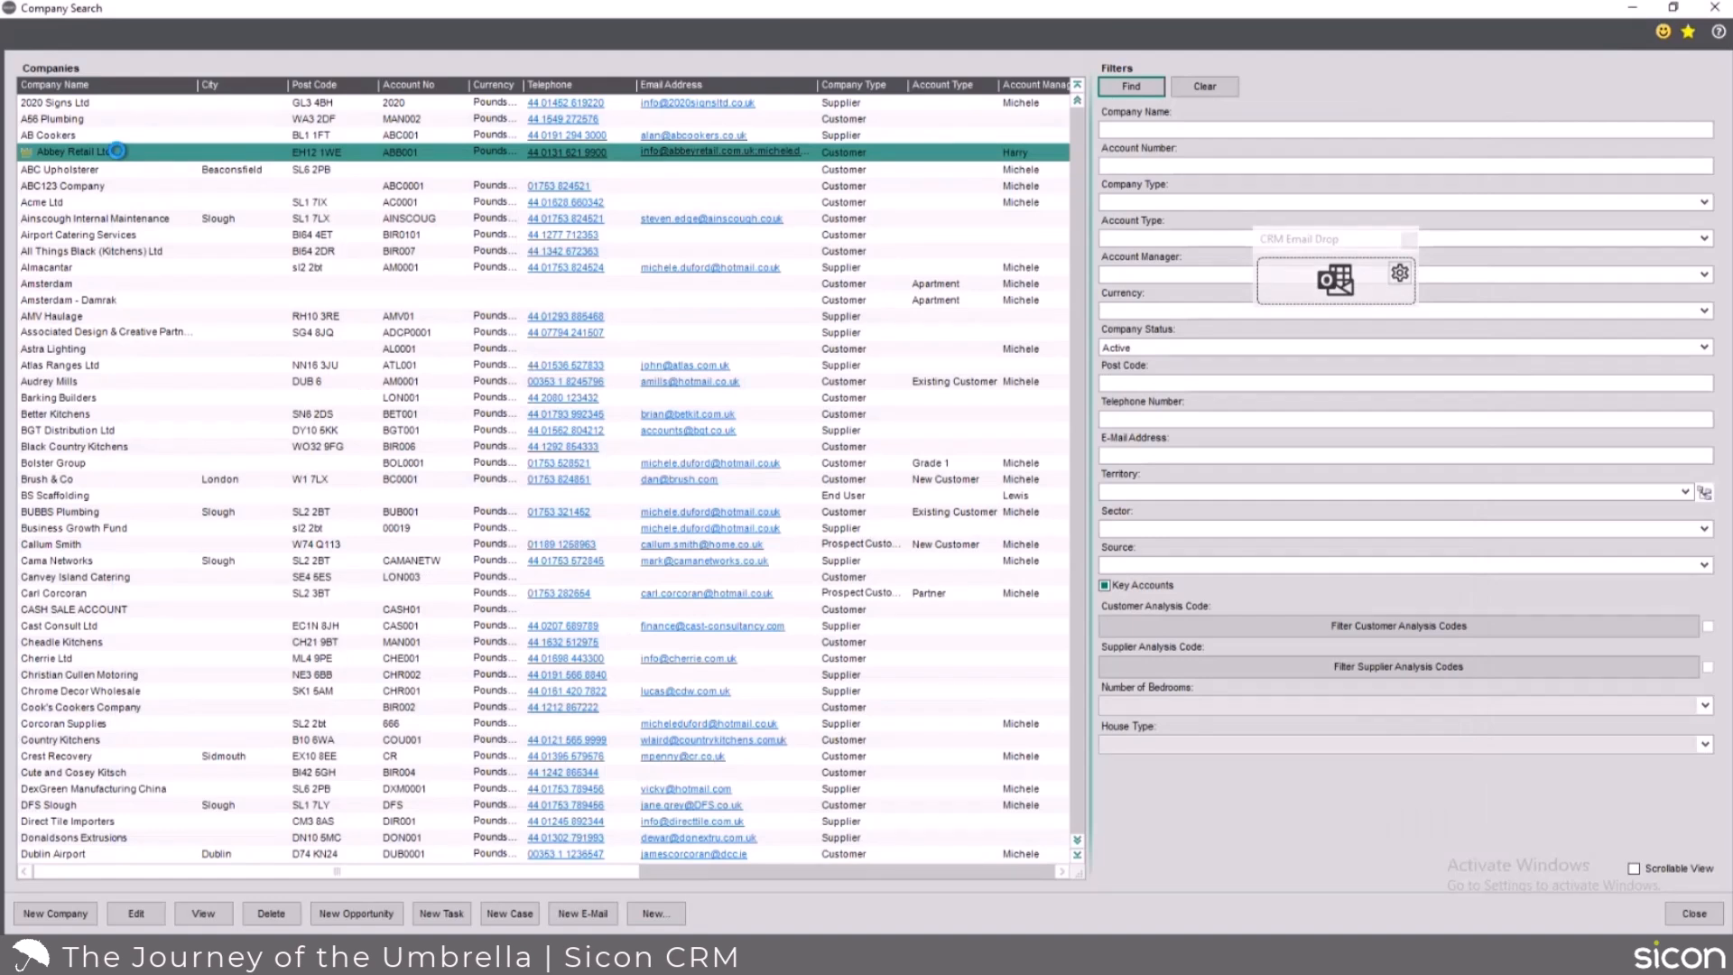
double_click(90, 152)
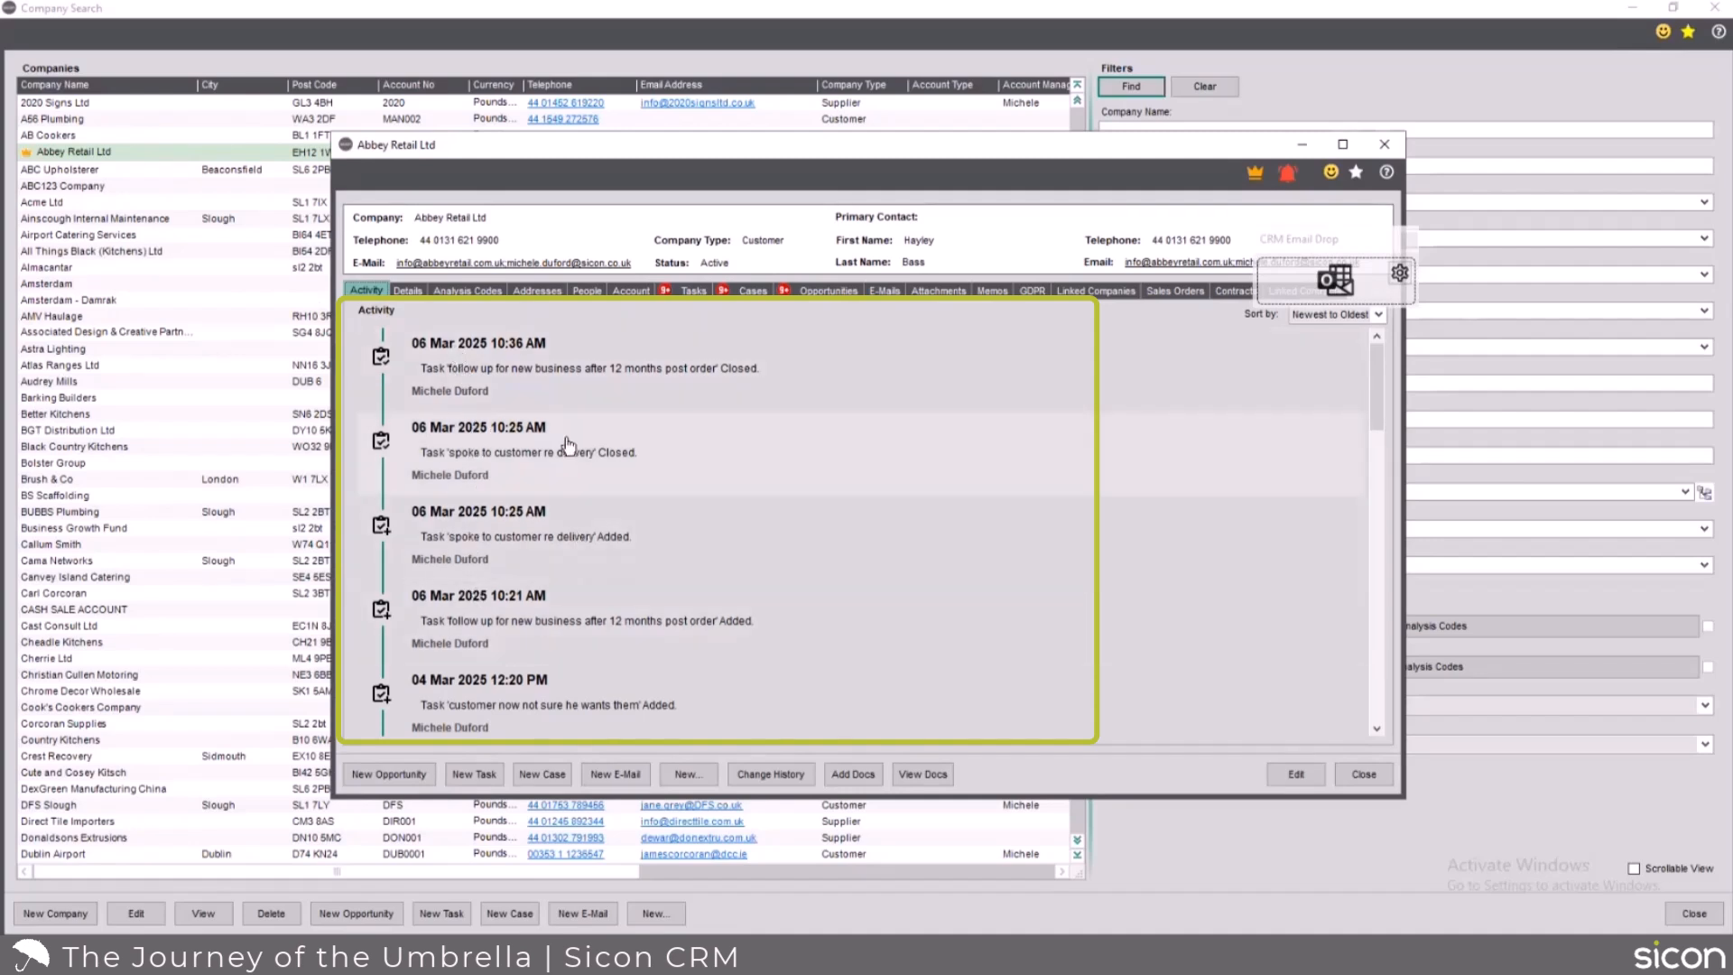
scroll(508, 529, down, 2)
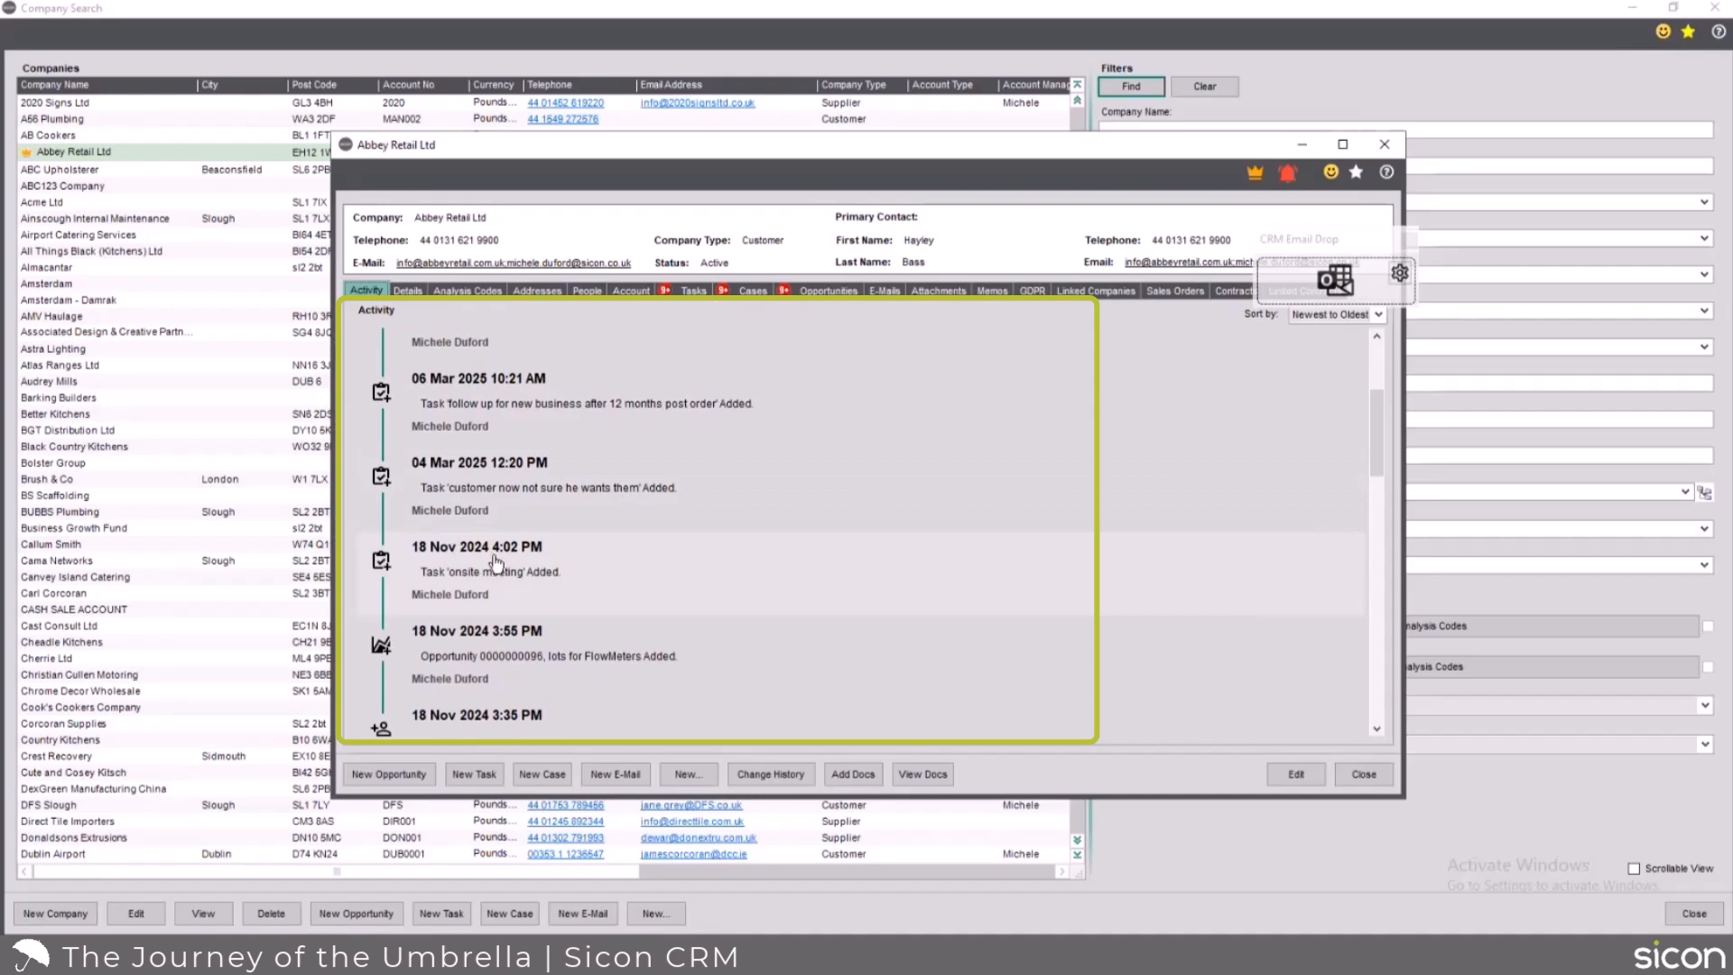
scroll(536, 610, down, 2)
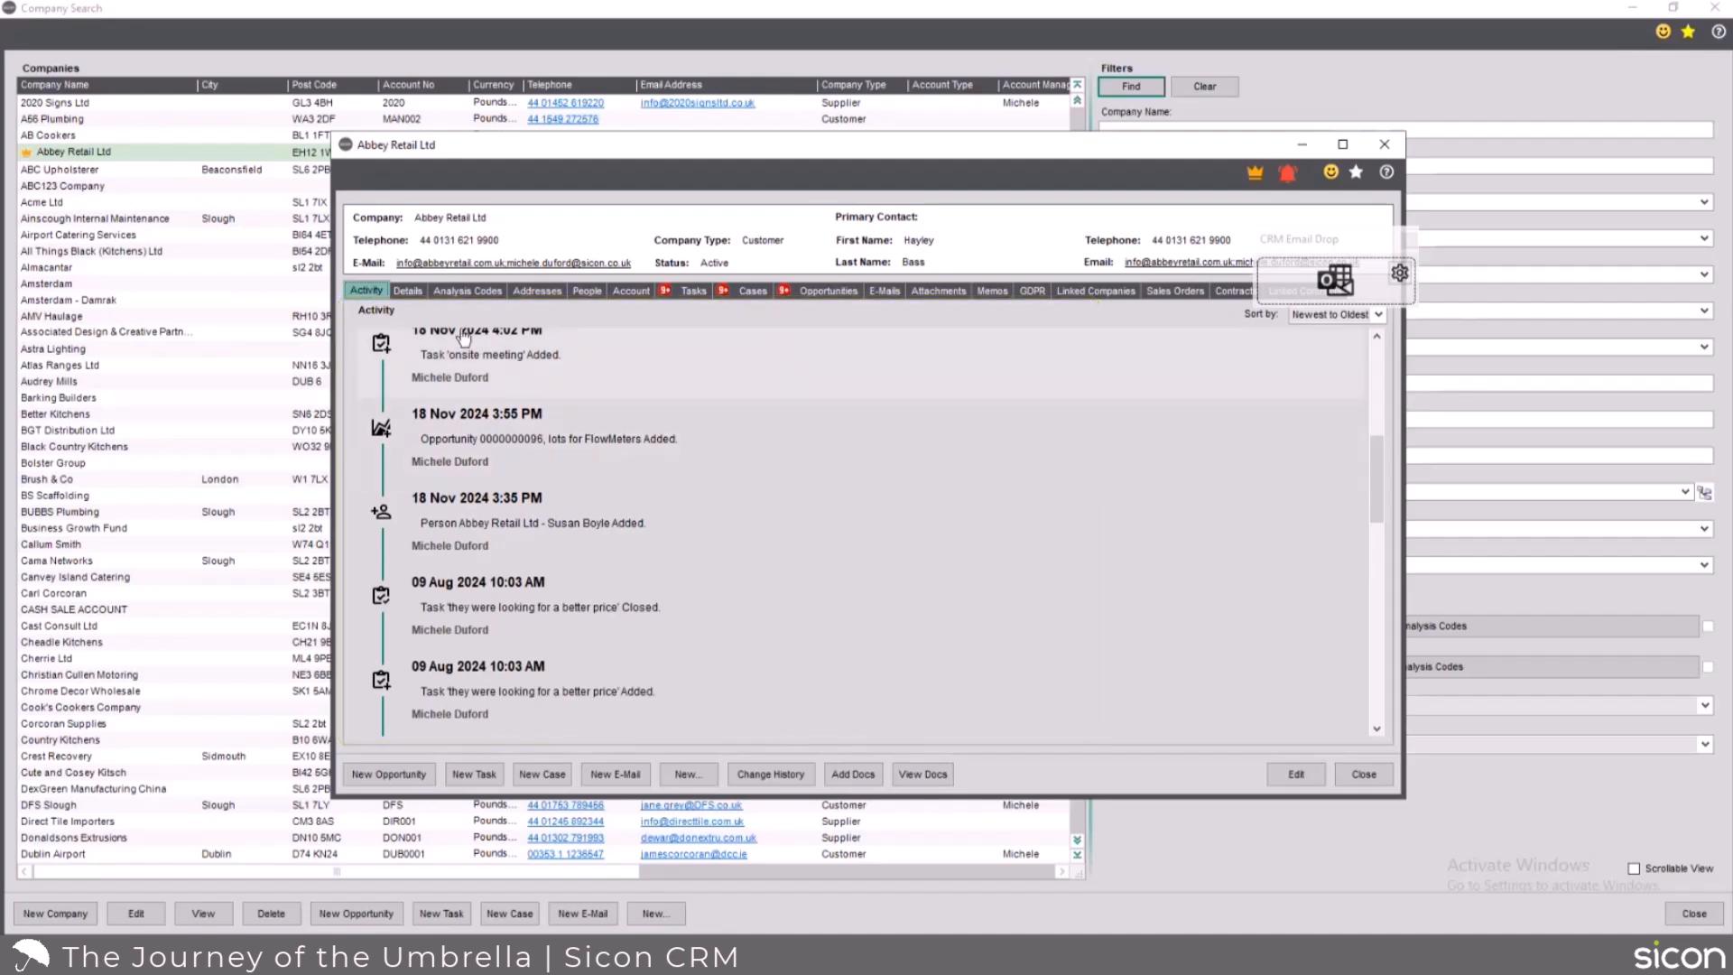
click(407, 289)
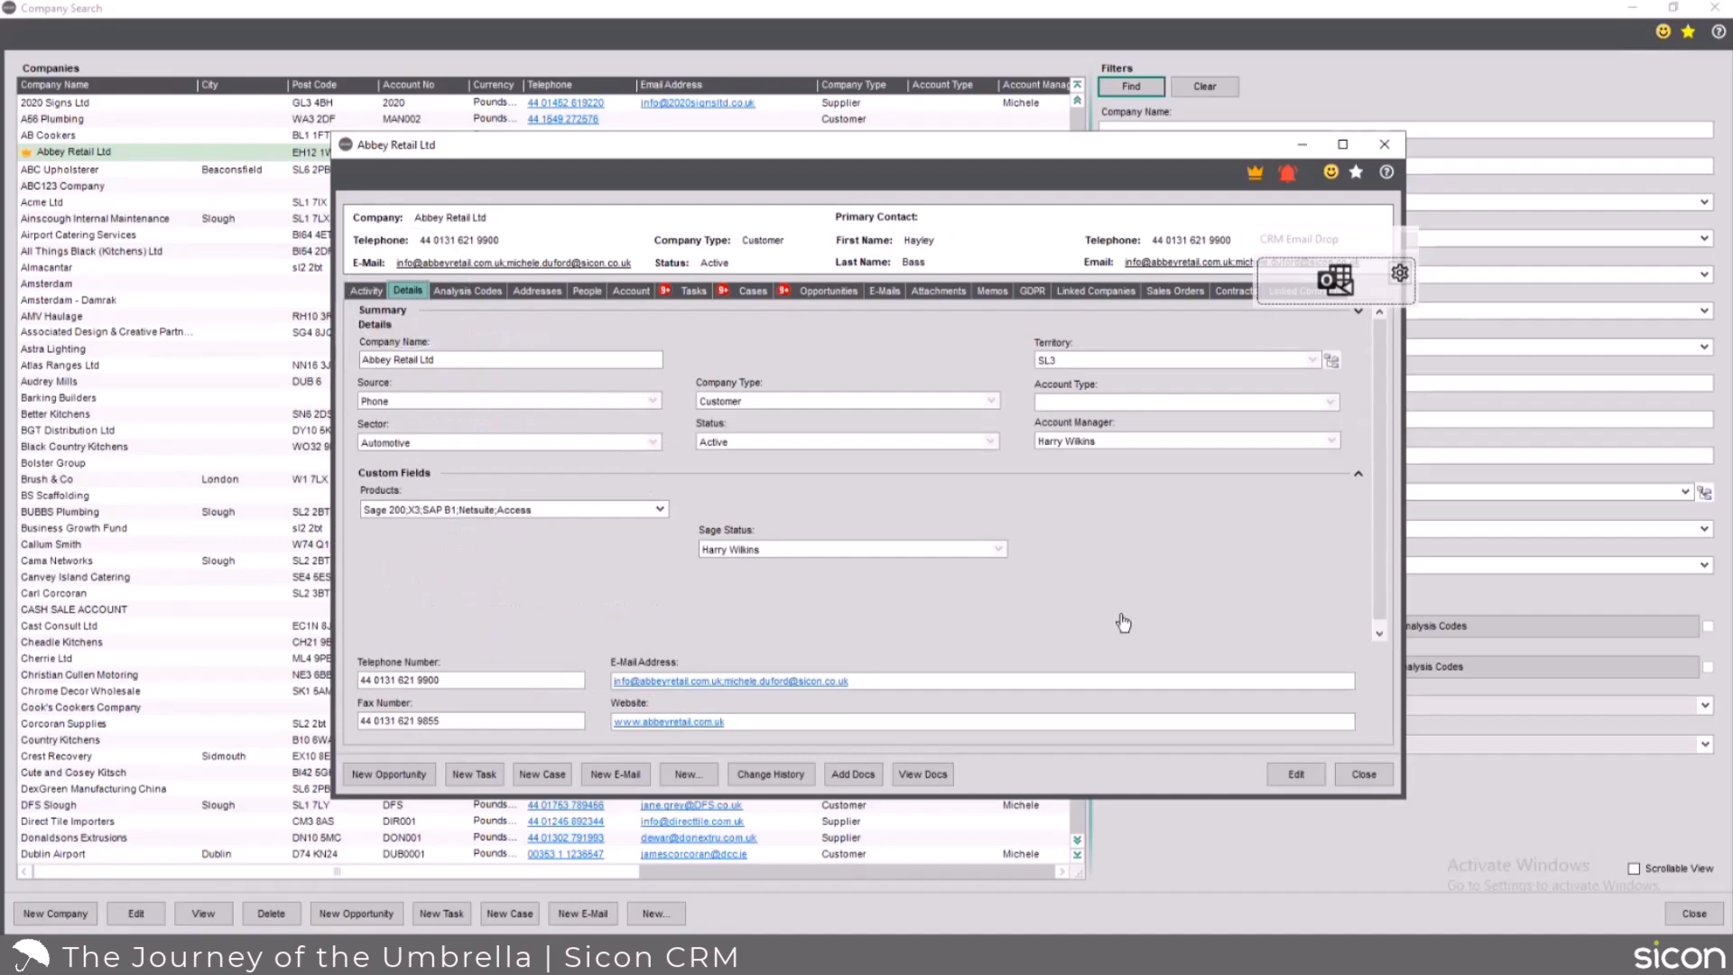
Reopen the Abbey Retail Ltd record in edit mode and view its editable details and sales orders
click(1316, 777)
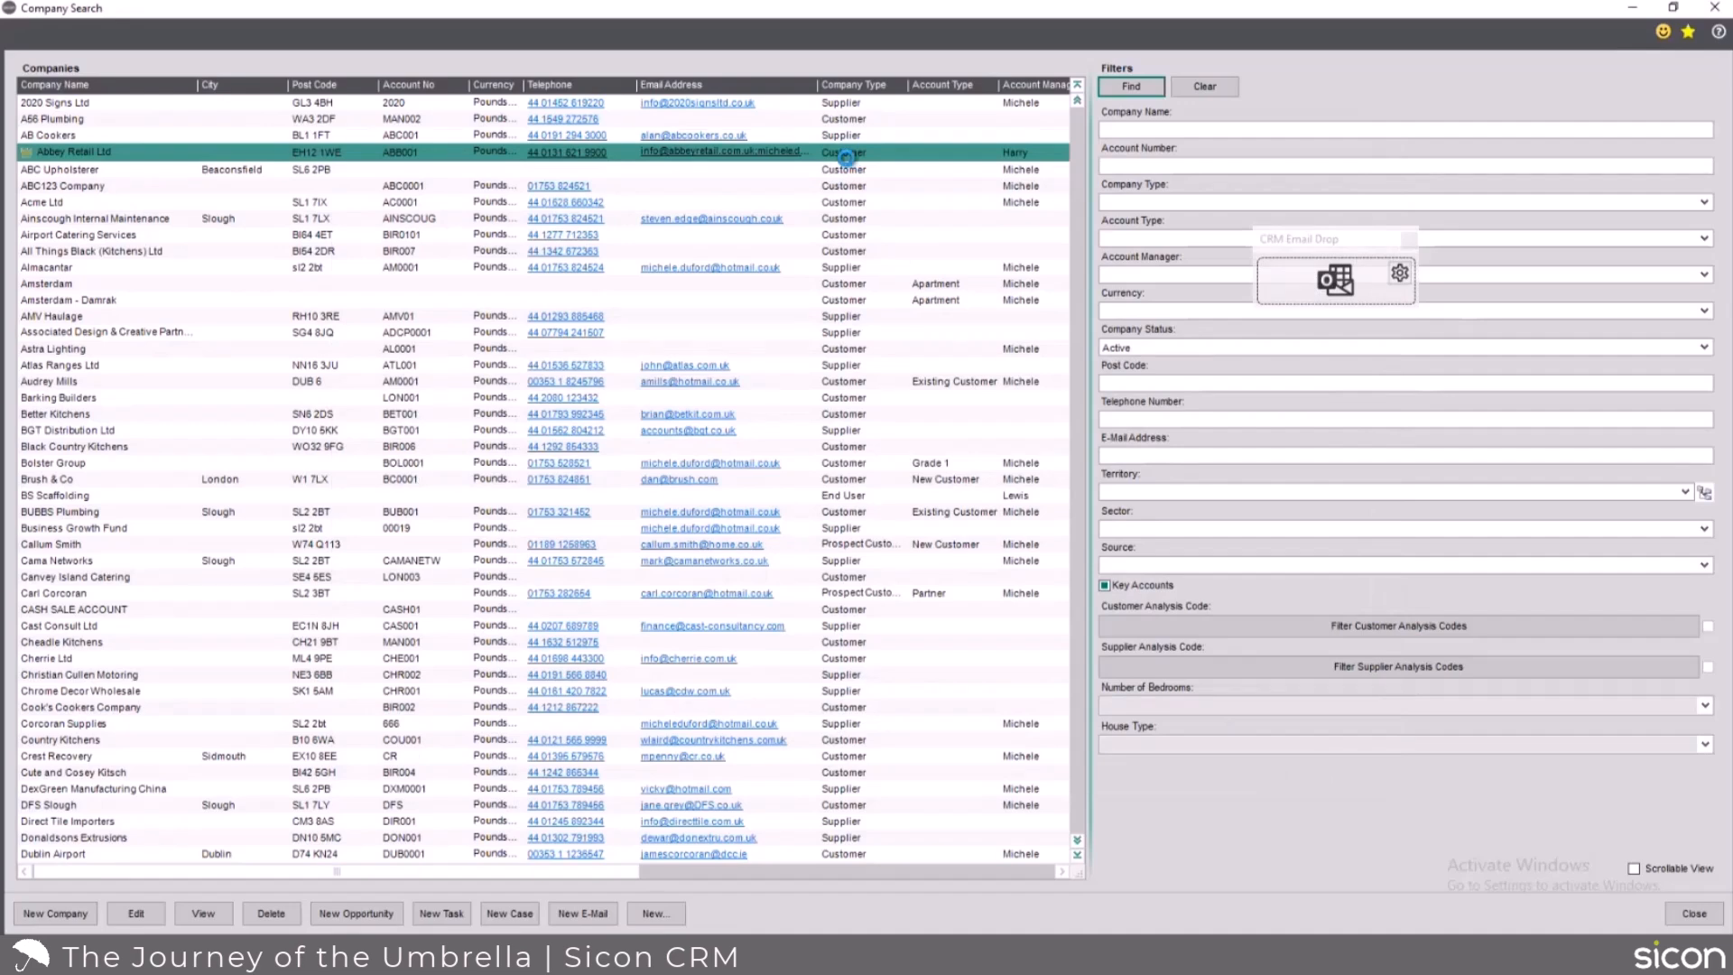
double_click(845, 158)
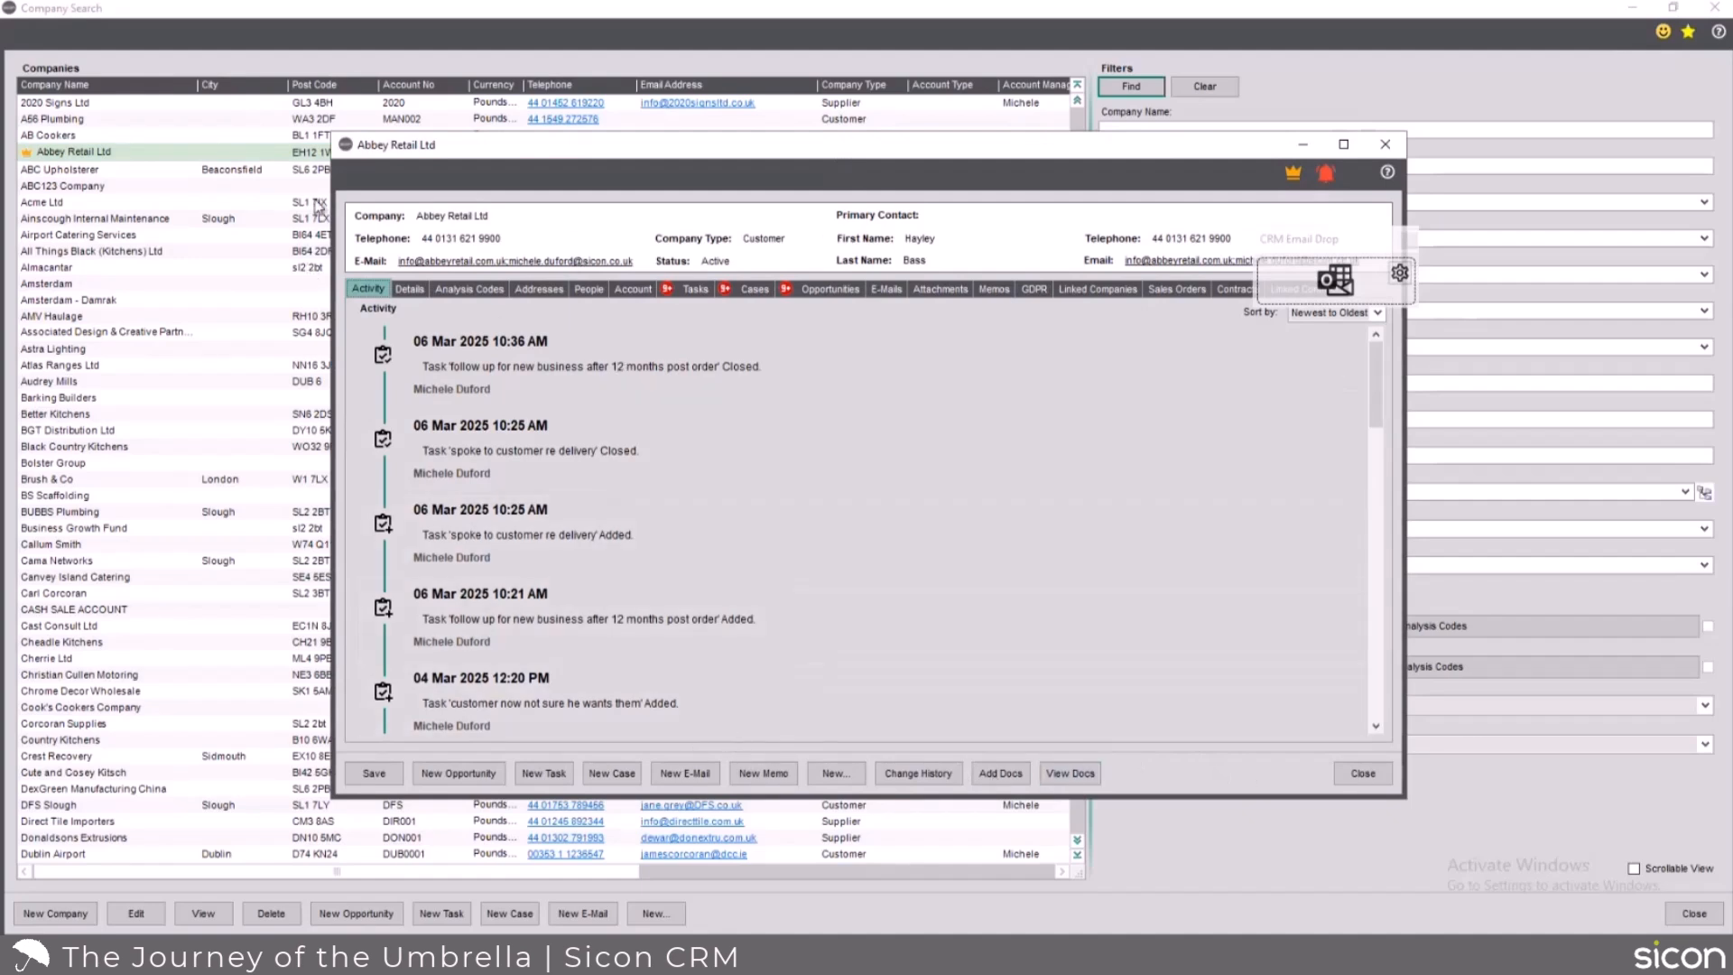
click(411, 289)
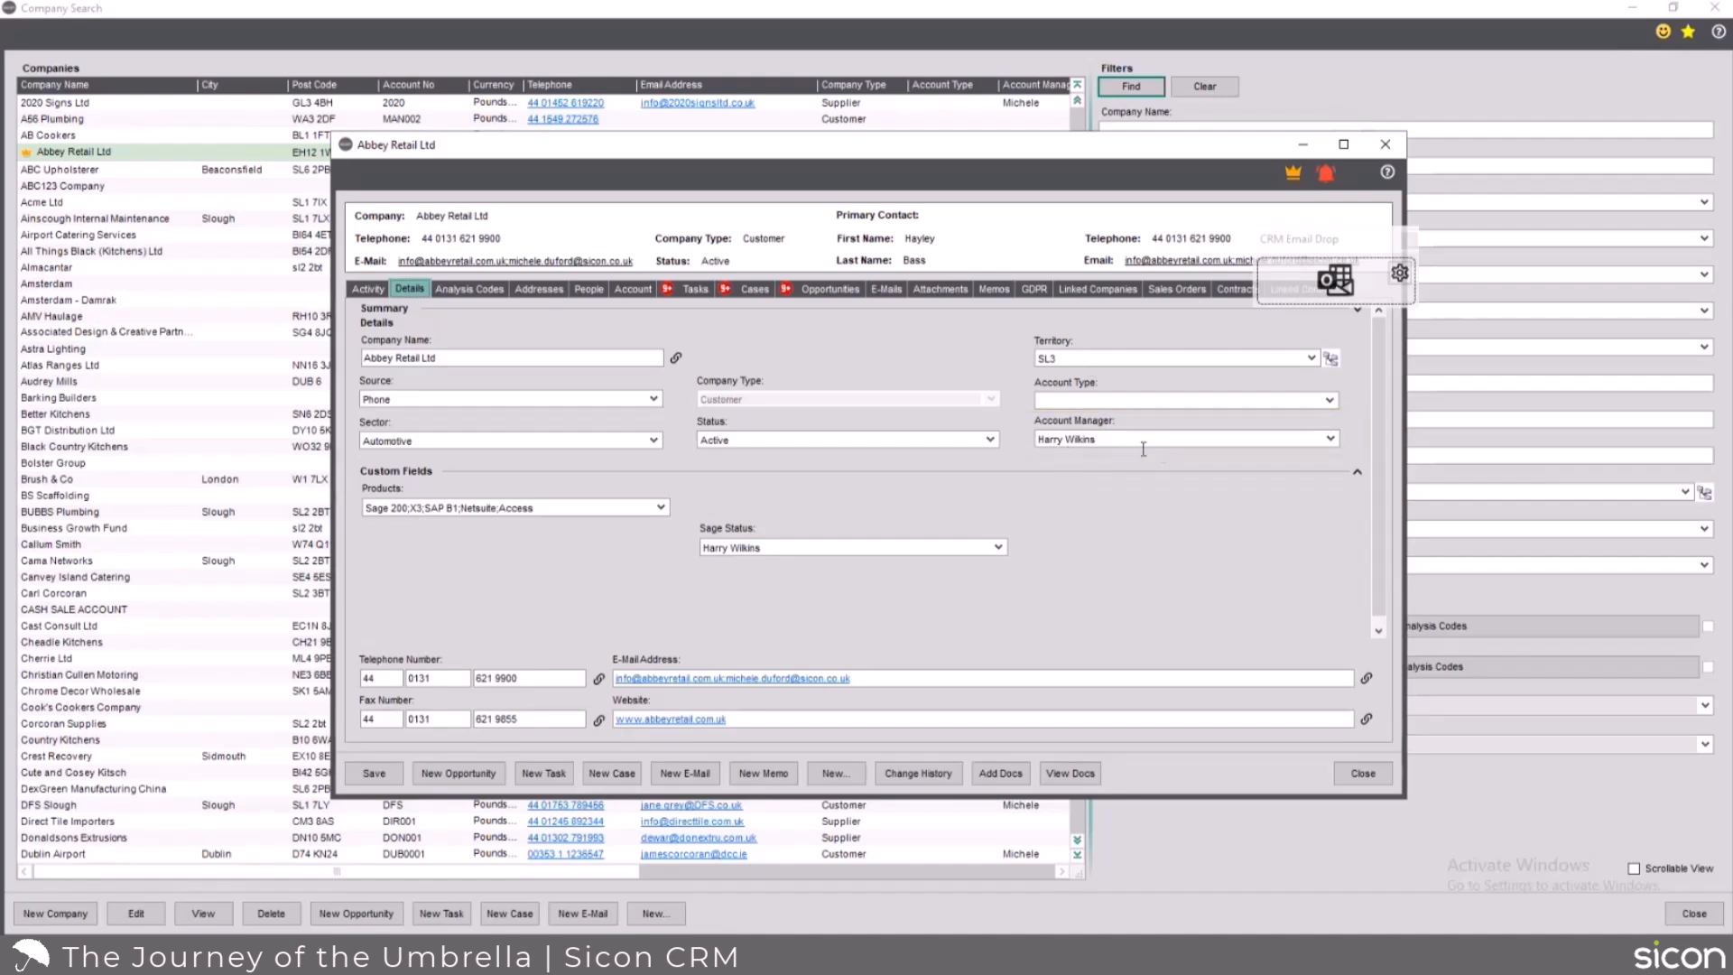
click(1178, 290)
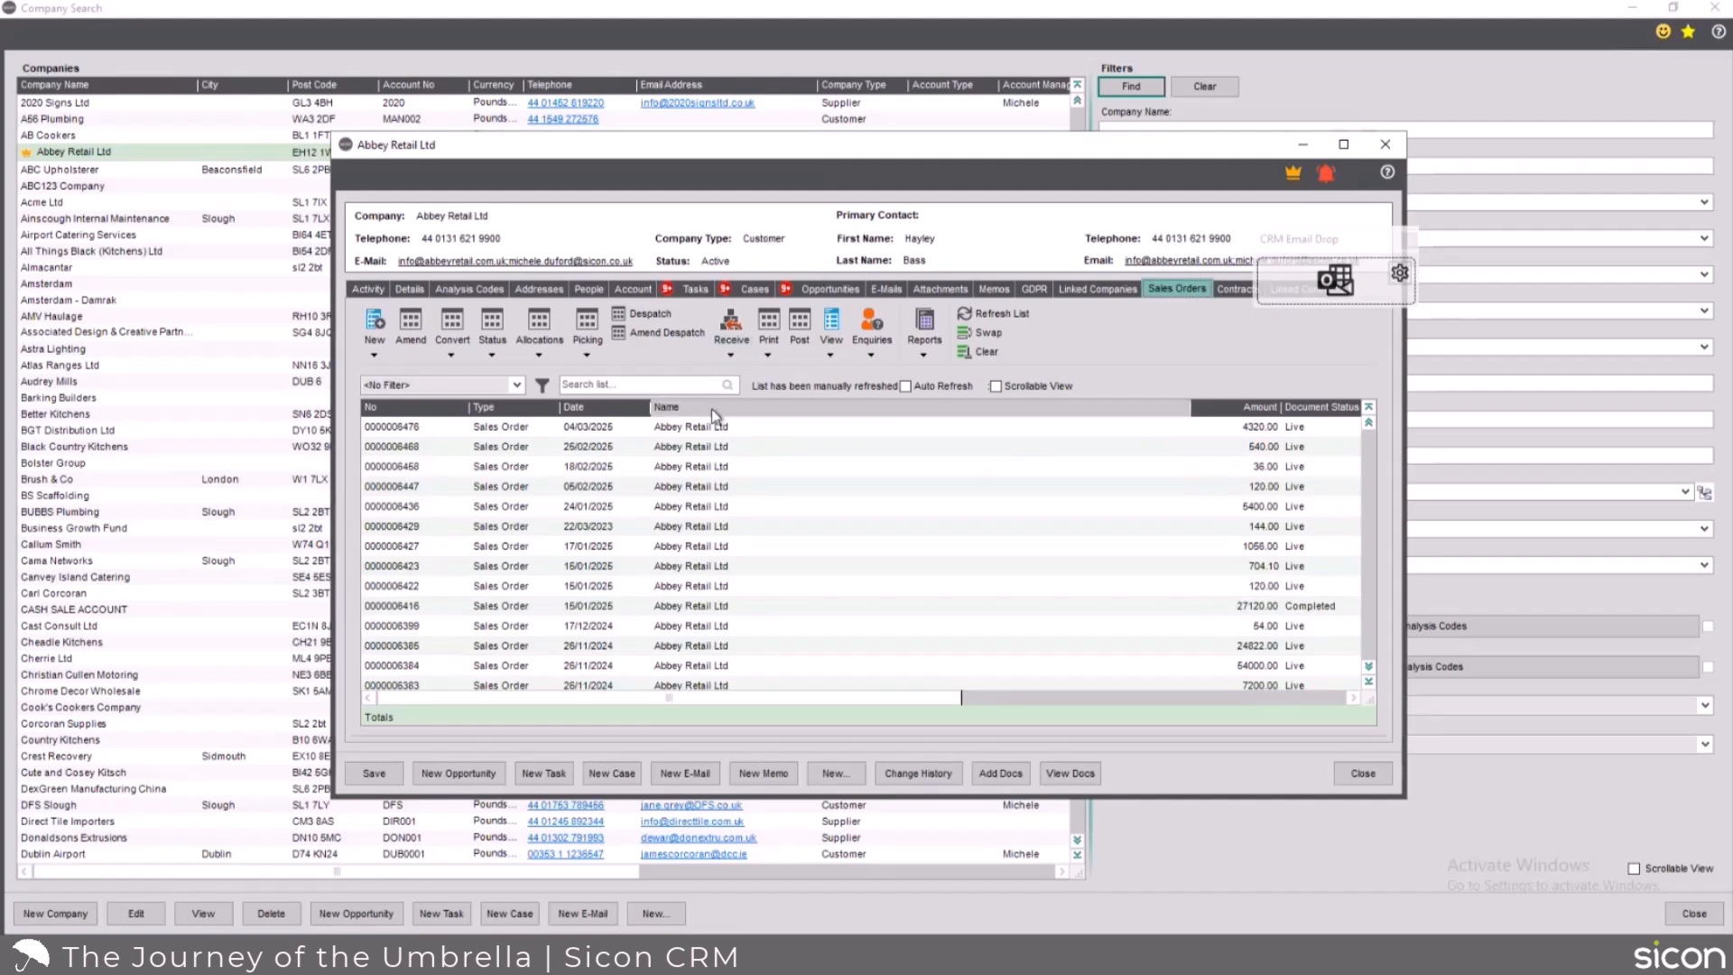
Review the tasks, cases, opportunities and e-mails recorded for Abbey Retail Ltd
click(688, 294)
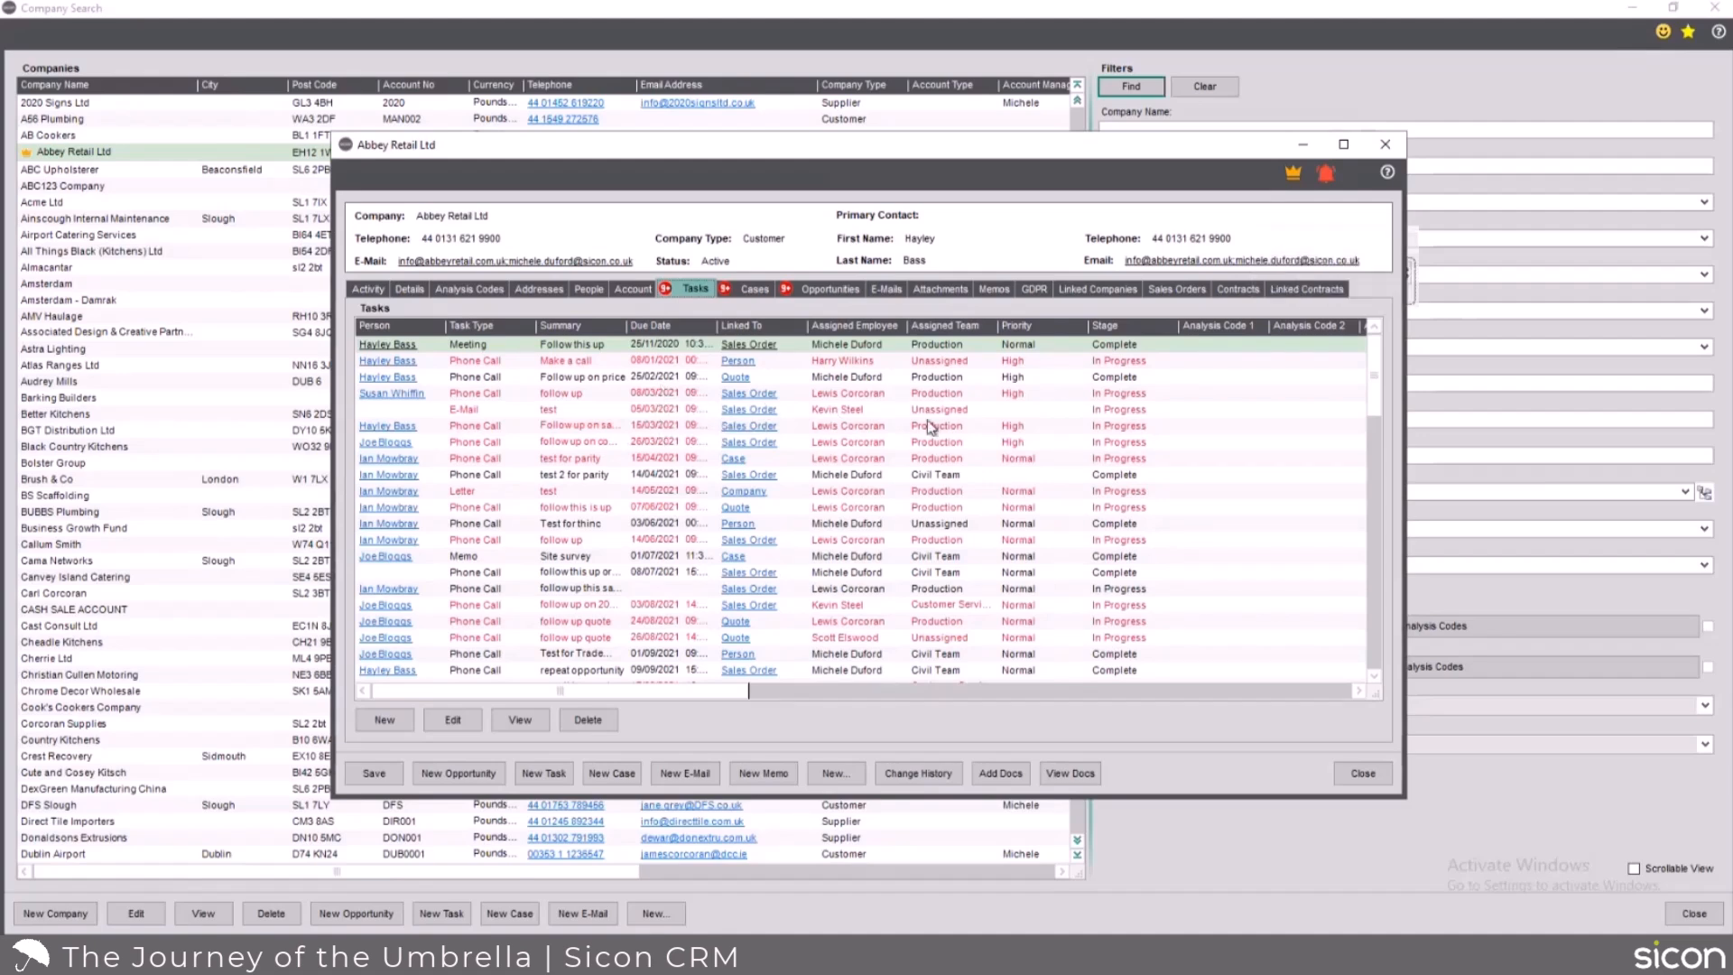
click(745, 290)
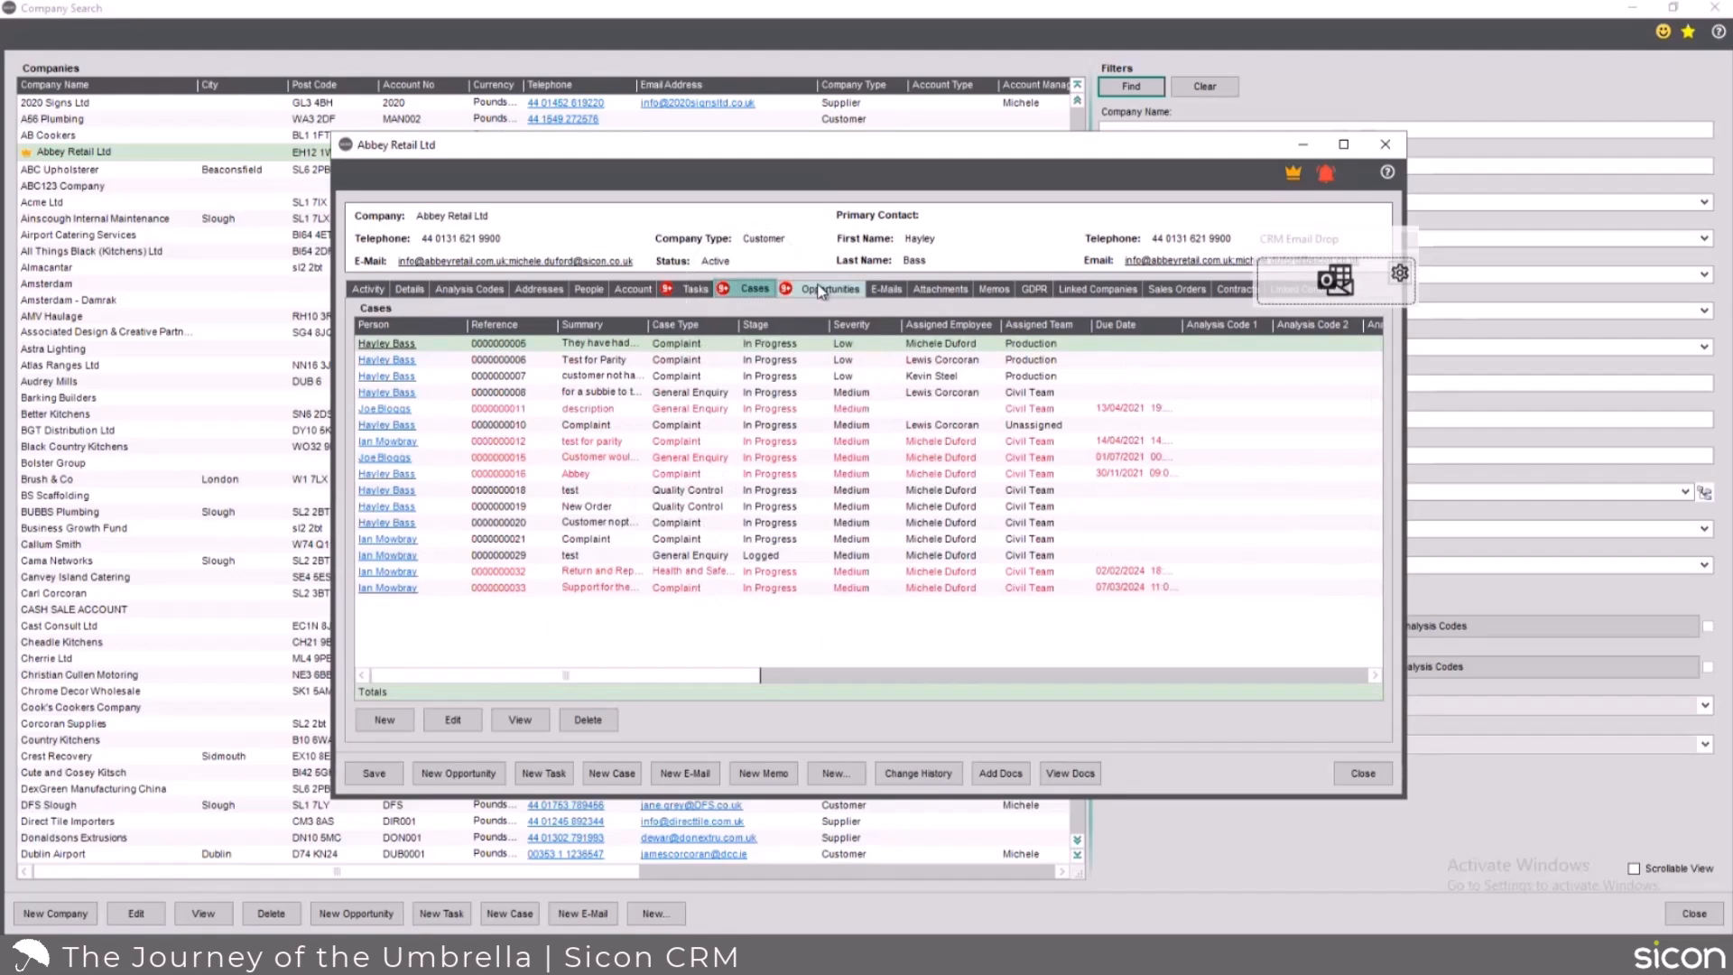
click(821, 289)
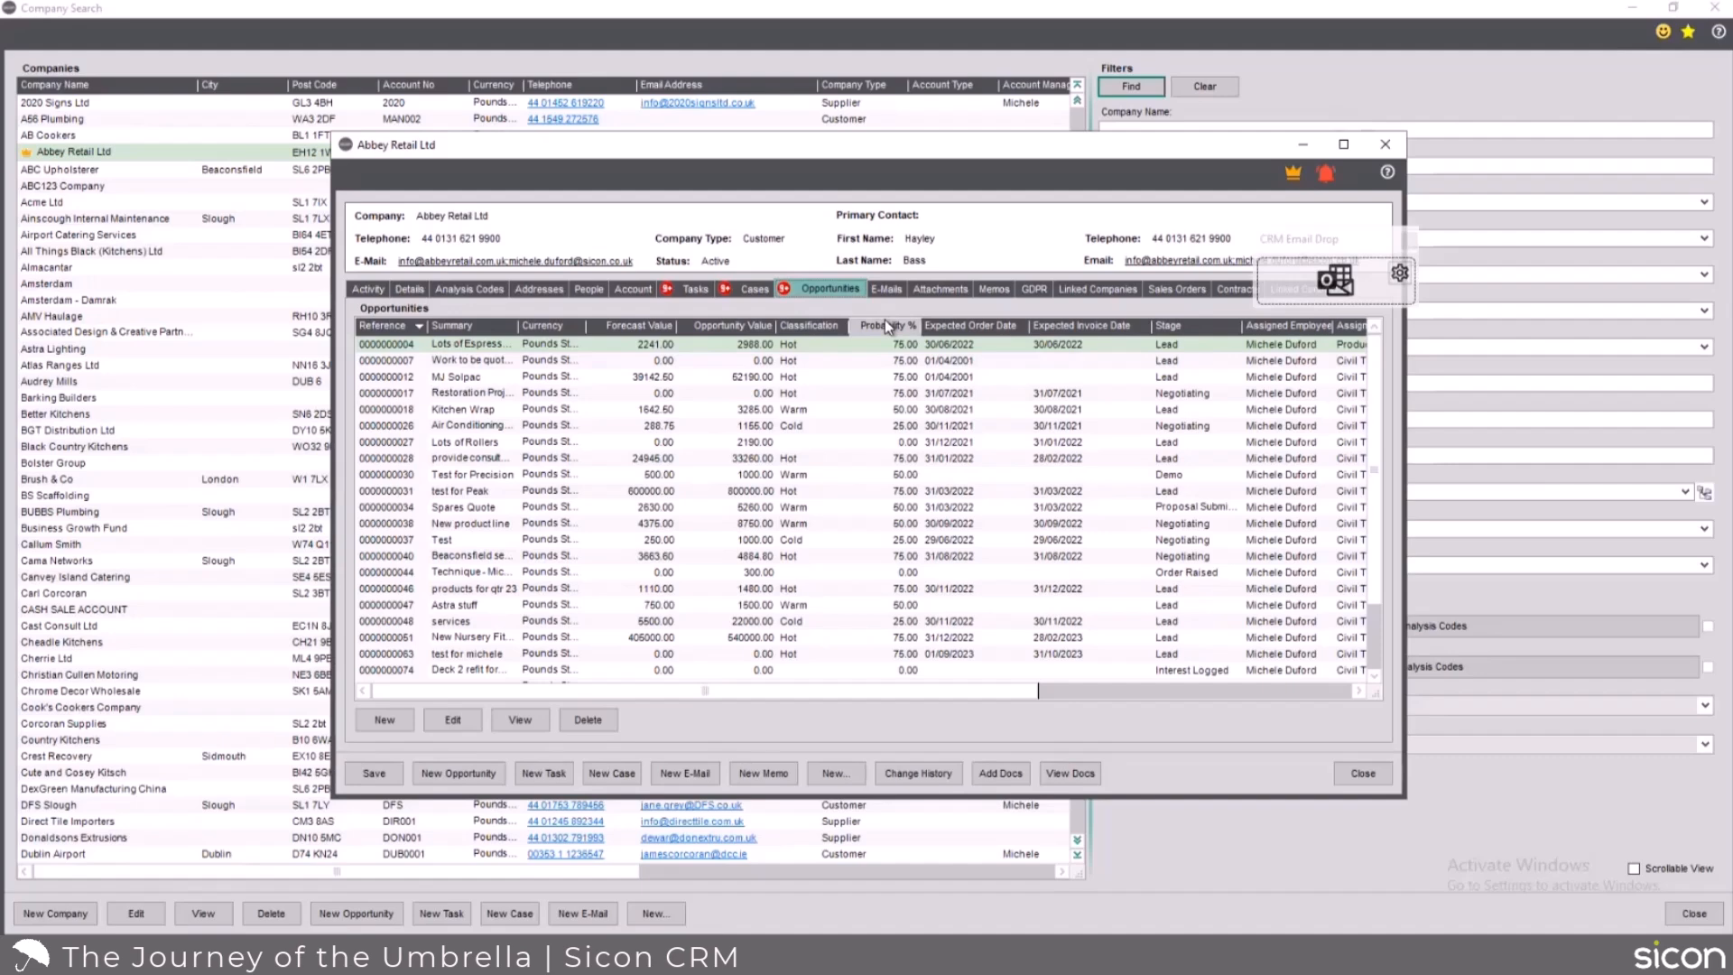
click(886, 291)
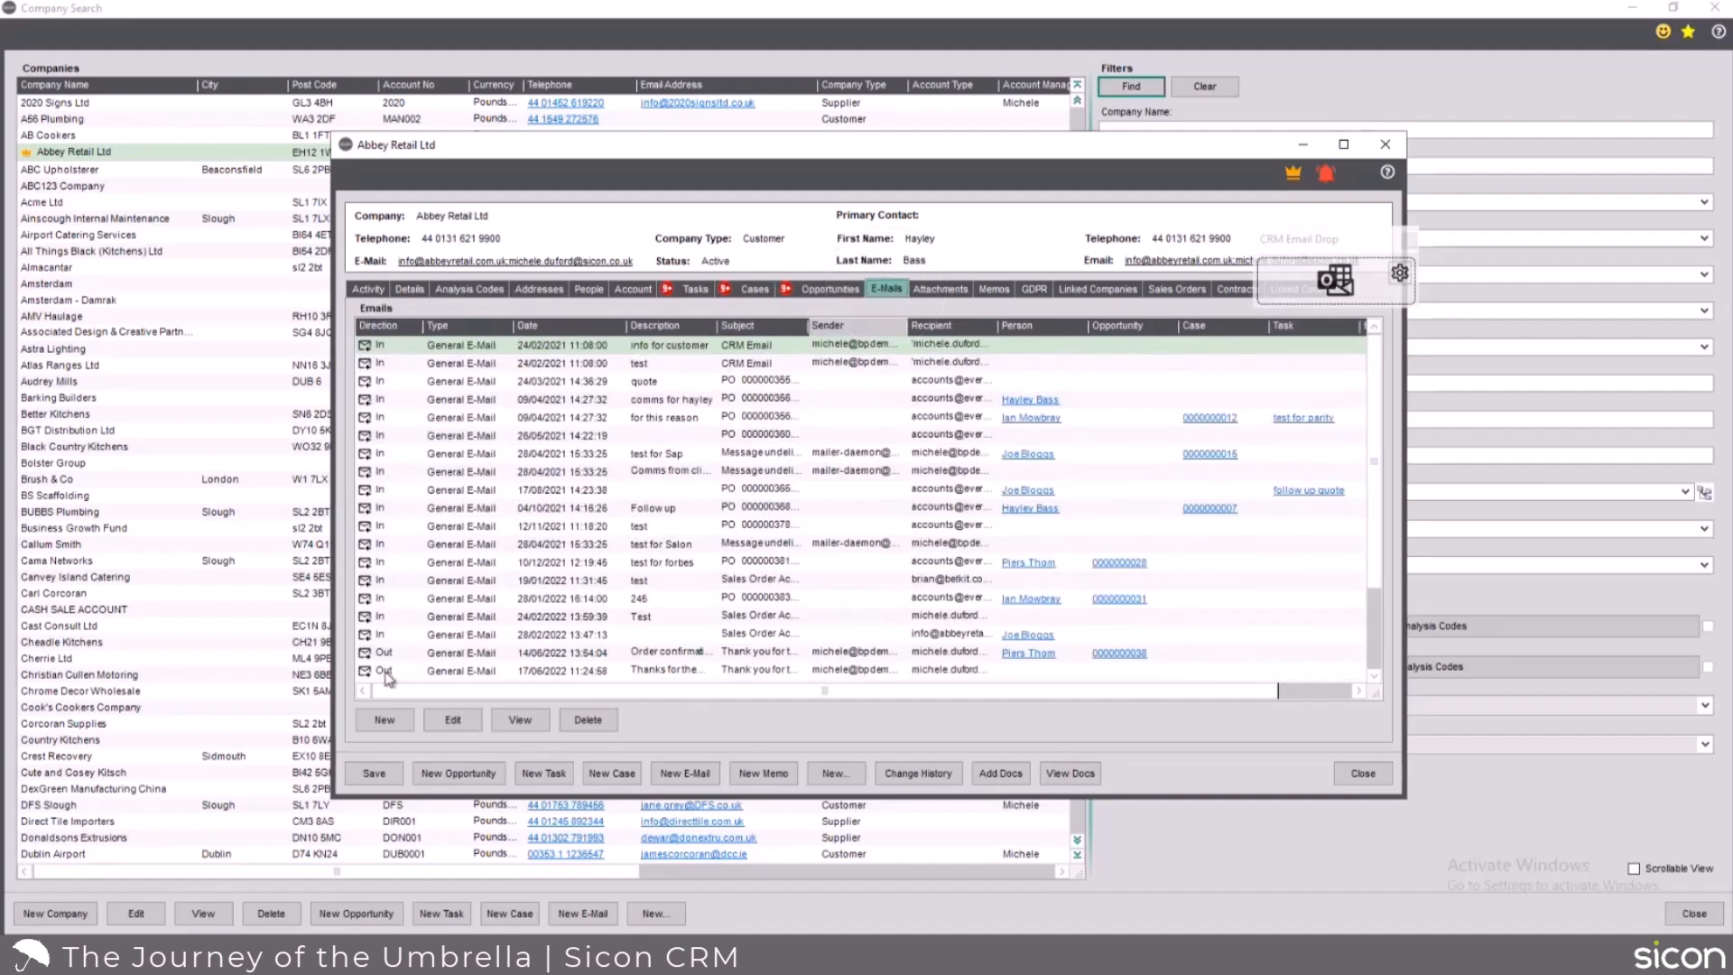
Review the company's attachments, memos, GDPR marketing settings, linked companies, contracts and linked contracts
click(940, 289)
click(996, 291)
click(1034, 291)
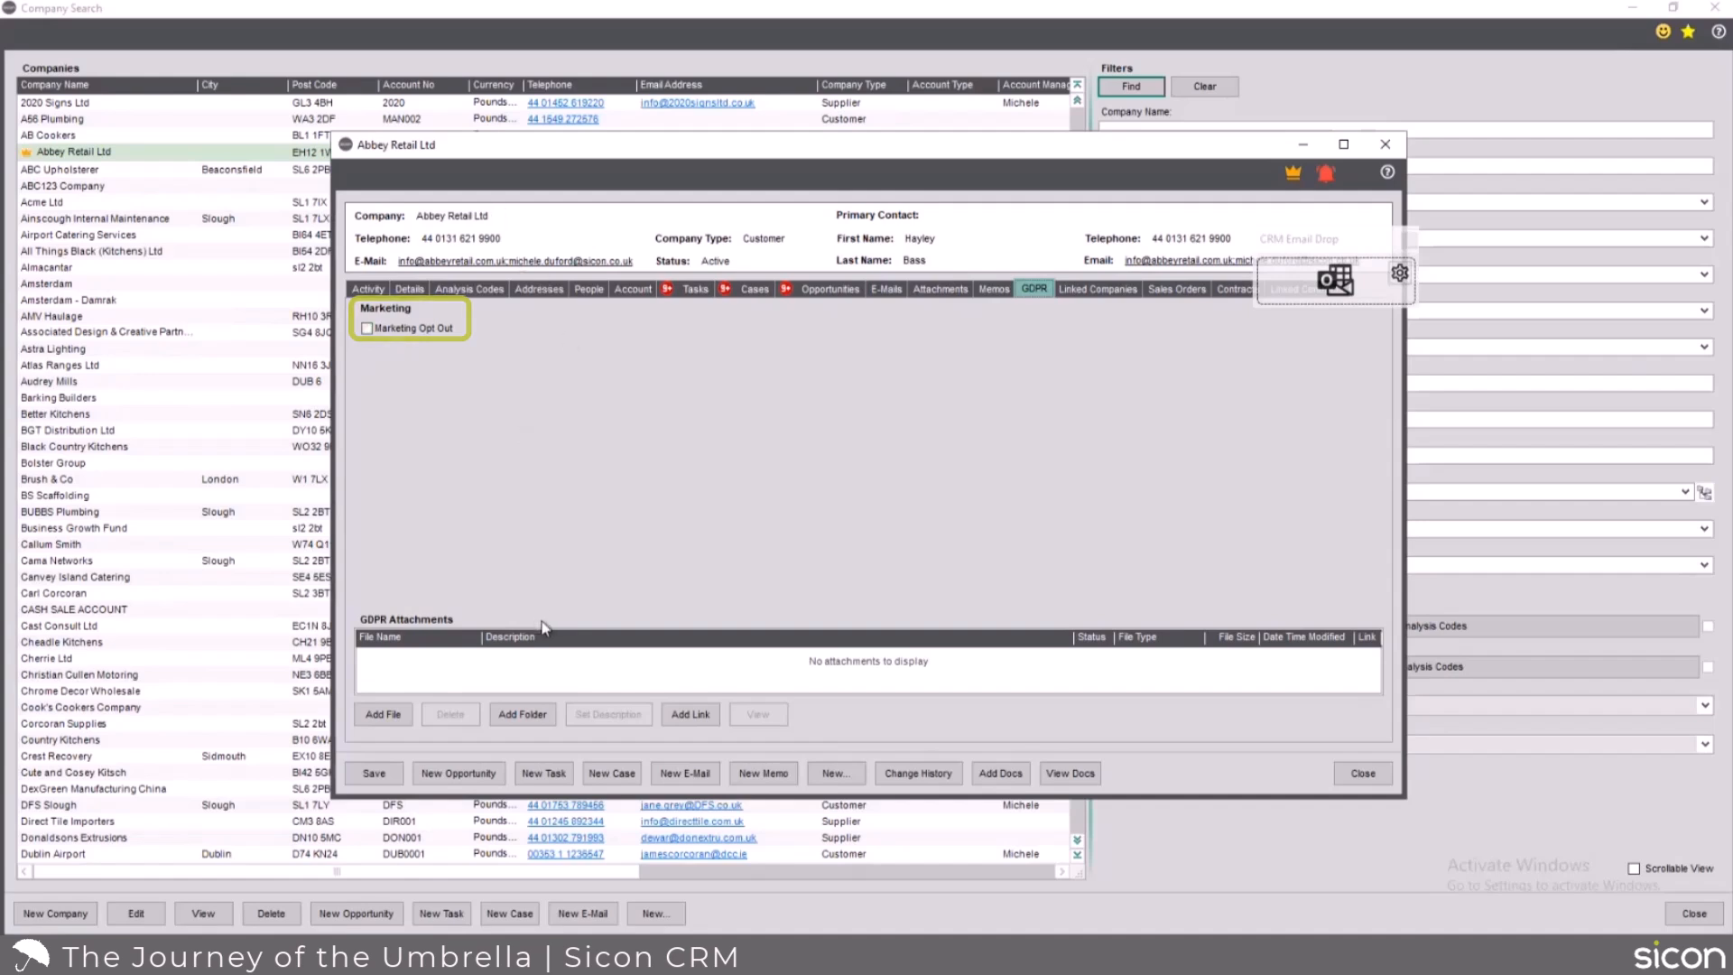
click(1092, 291)
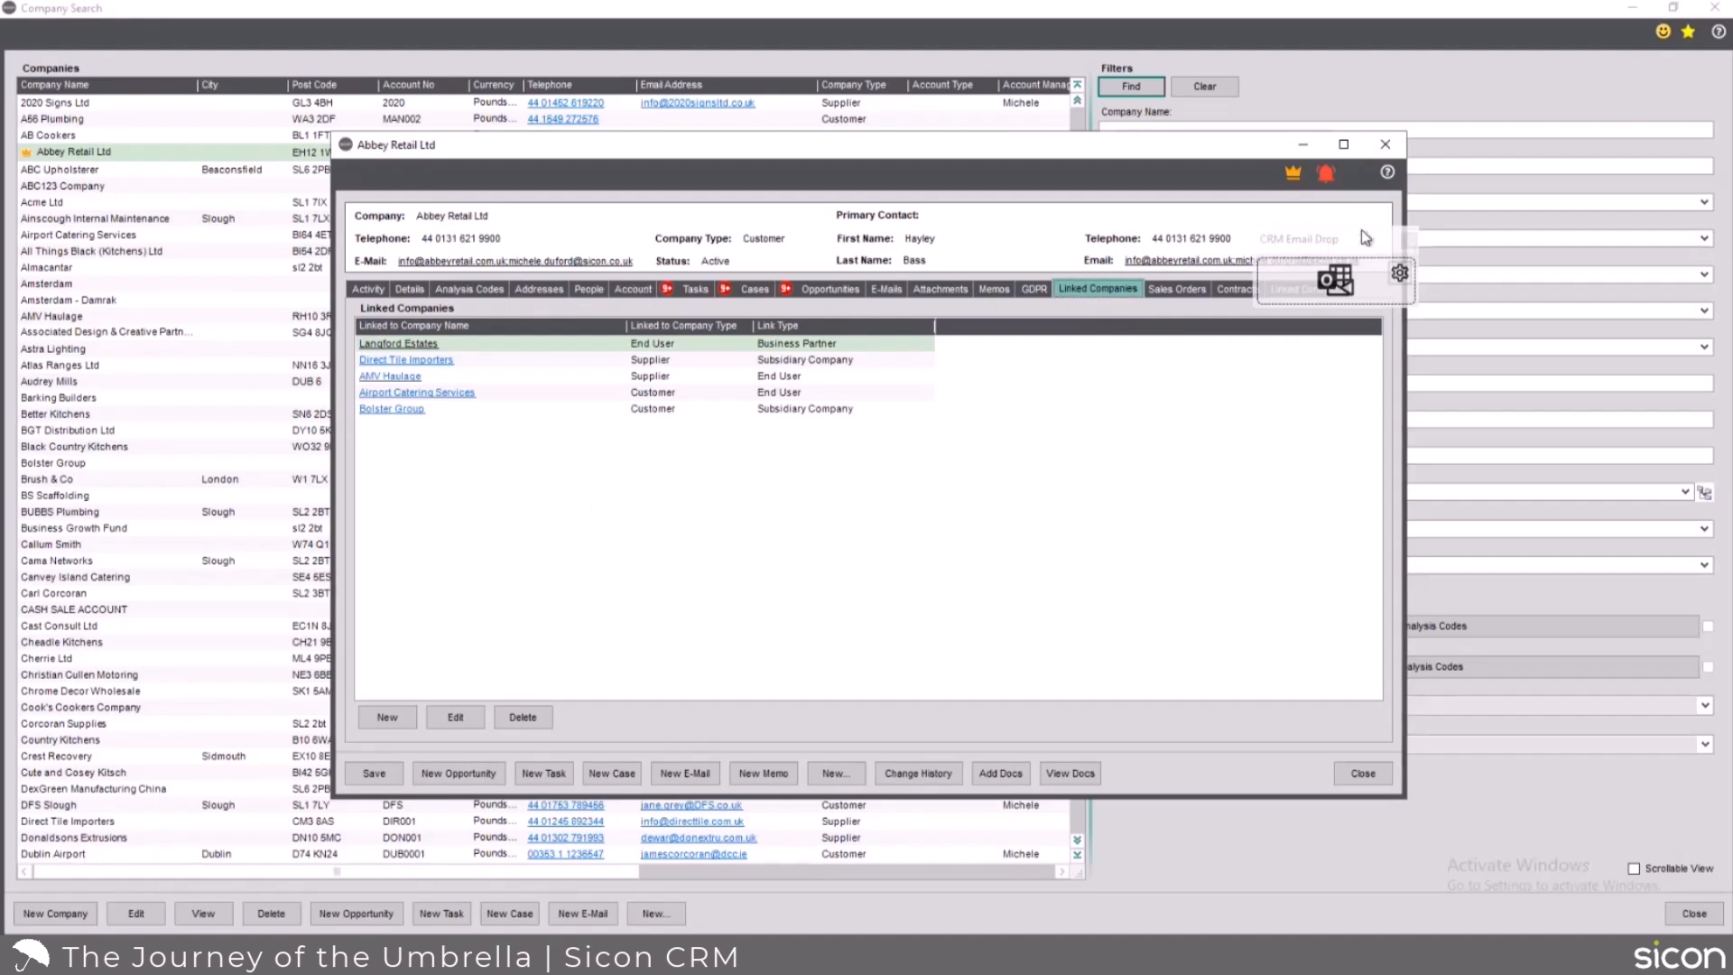
drag(1237, 153, 1083, 184)
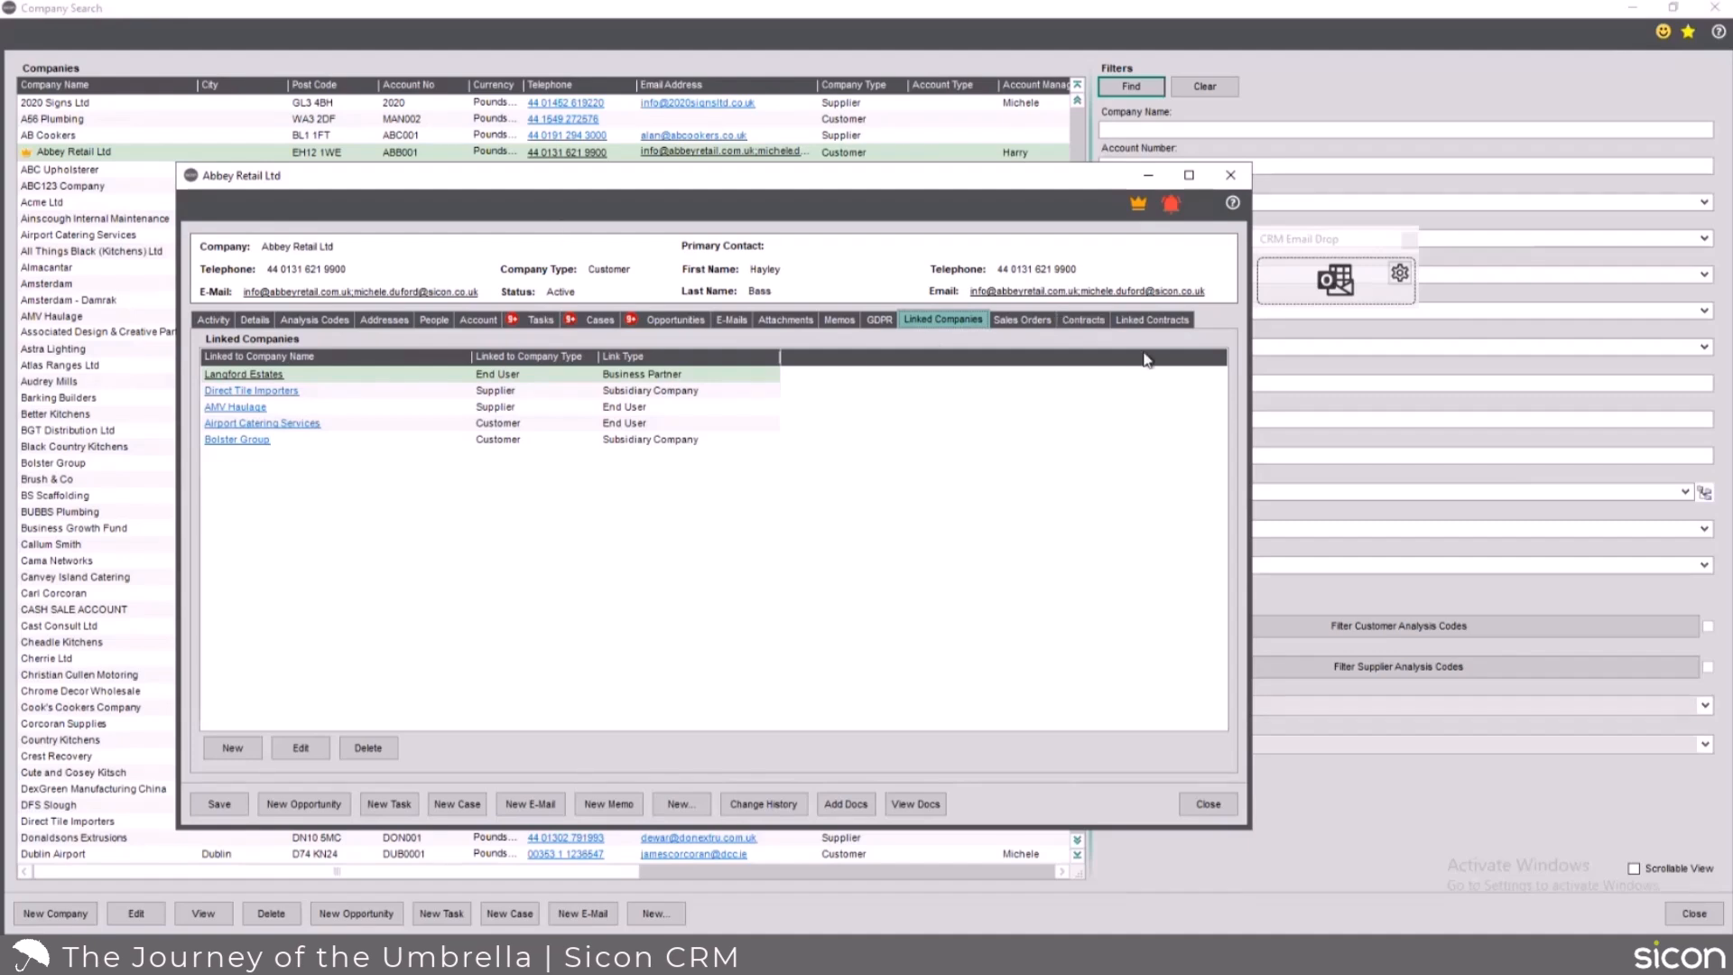
click(1094, 323)
click(1140, 326)
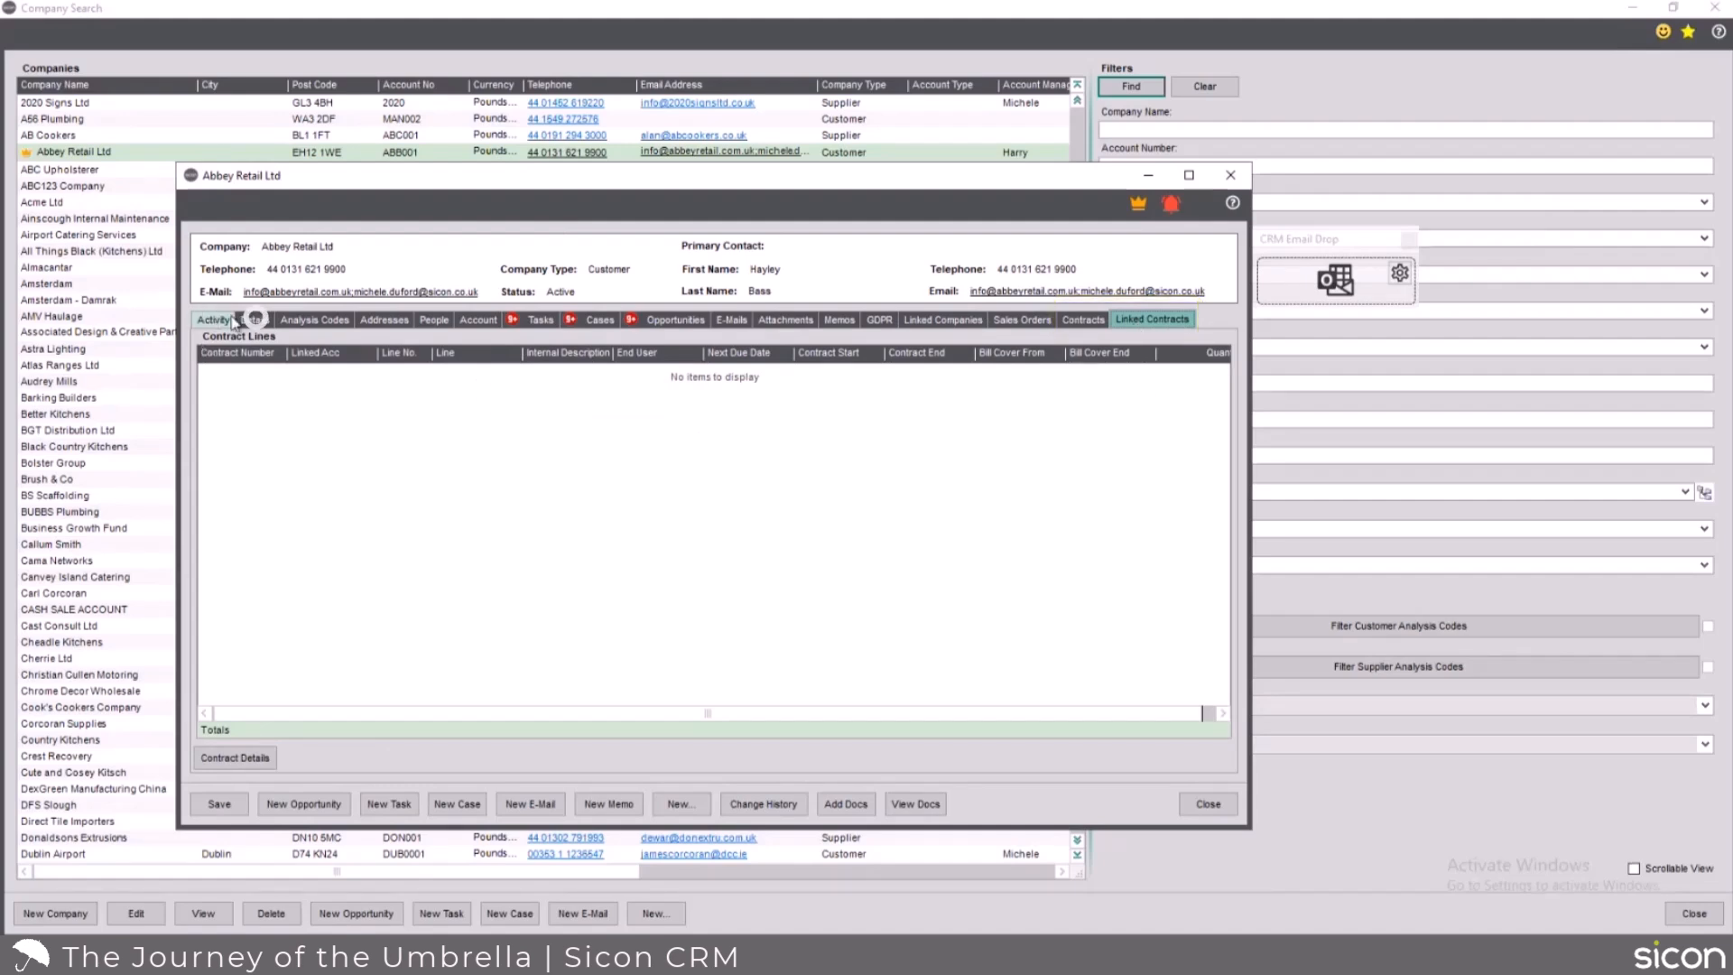
Review the custom fields in the company details and the company's analysis codes
click(254, 320)
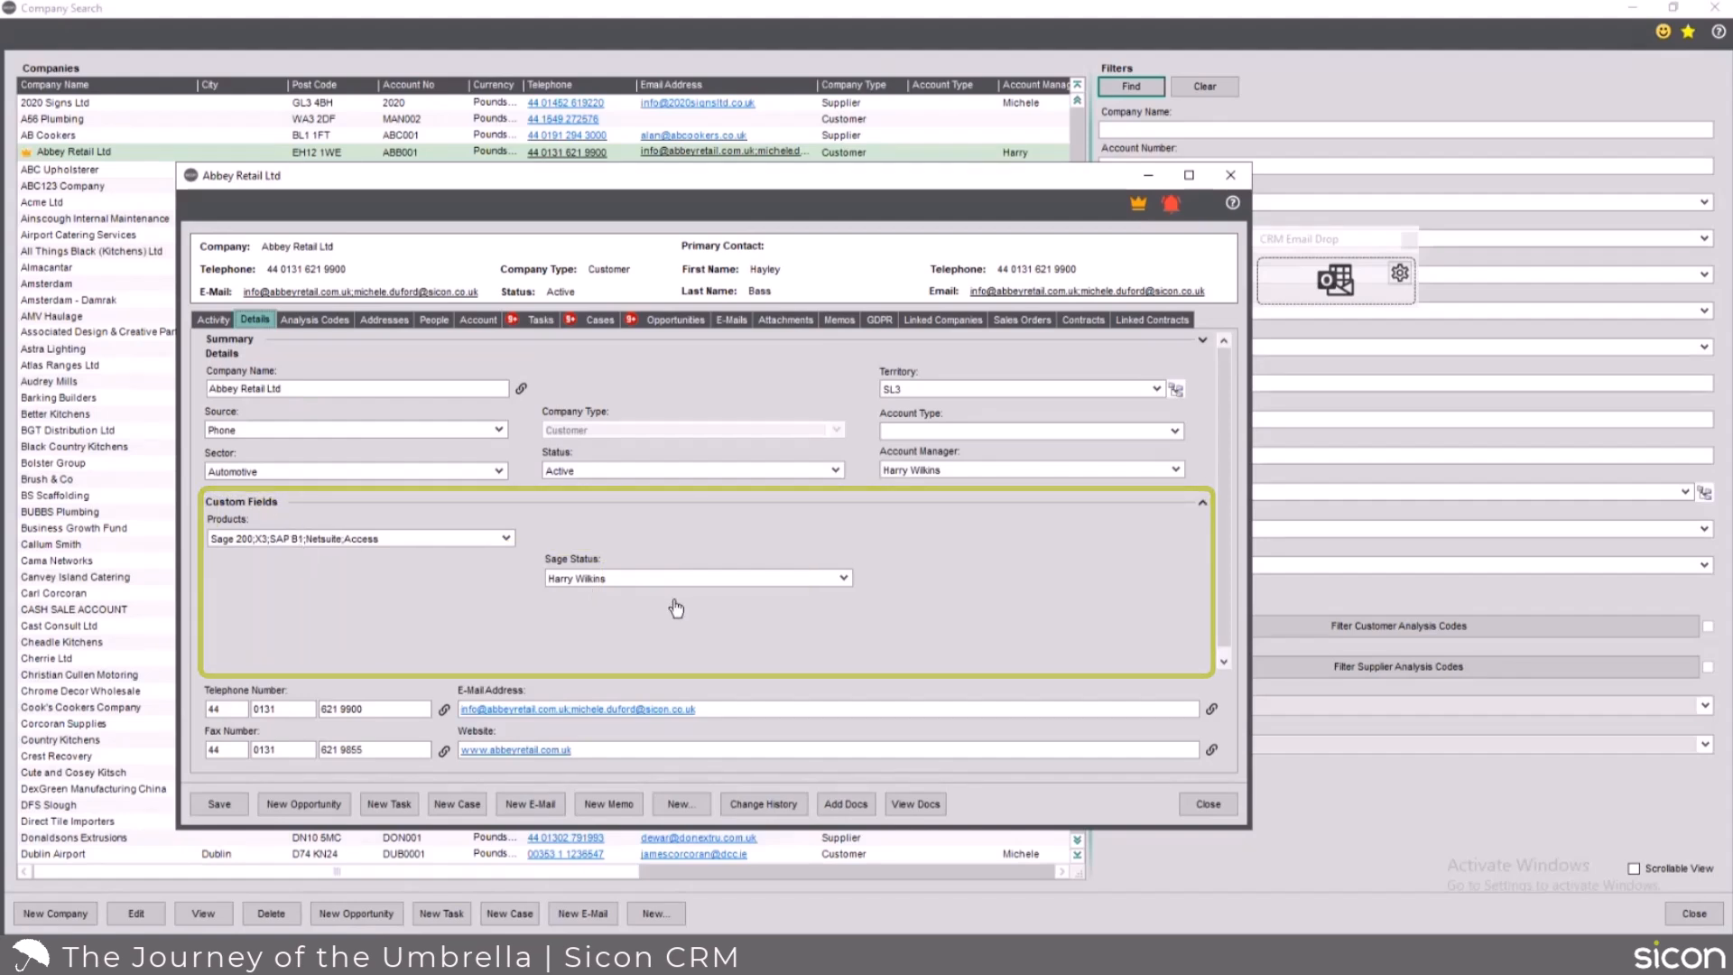
click(312, 322)
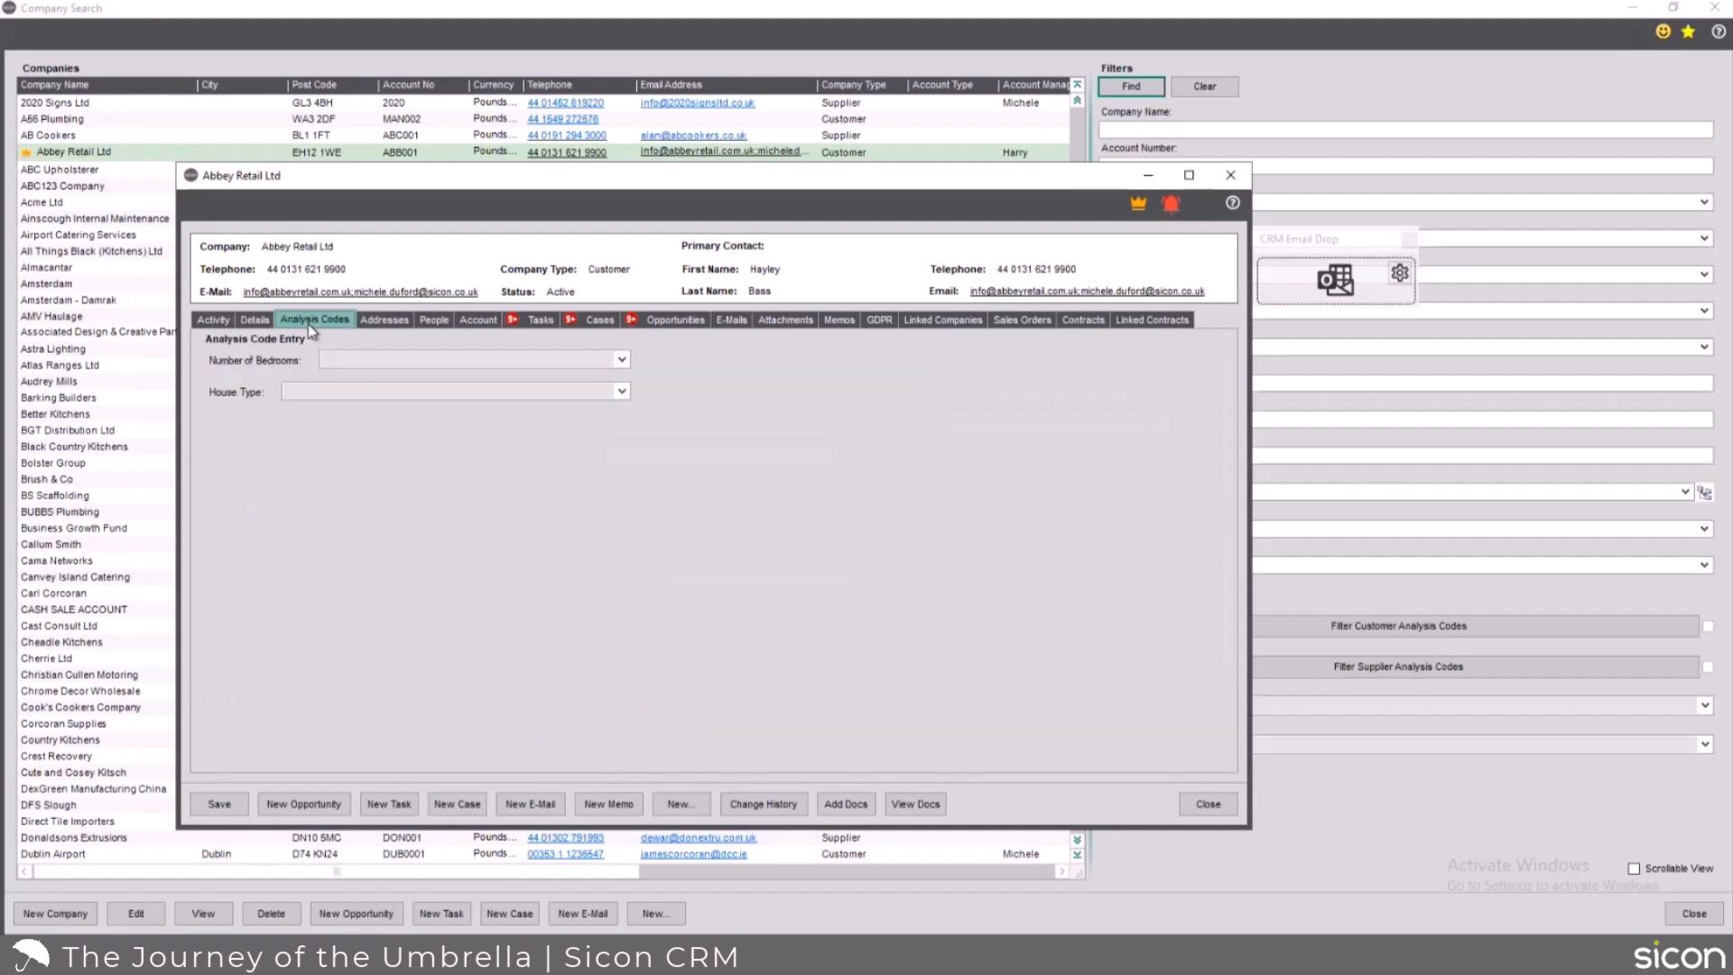
click(255, 321)
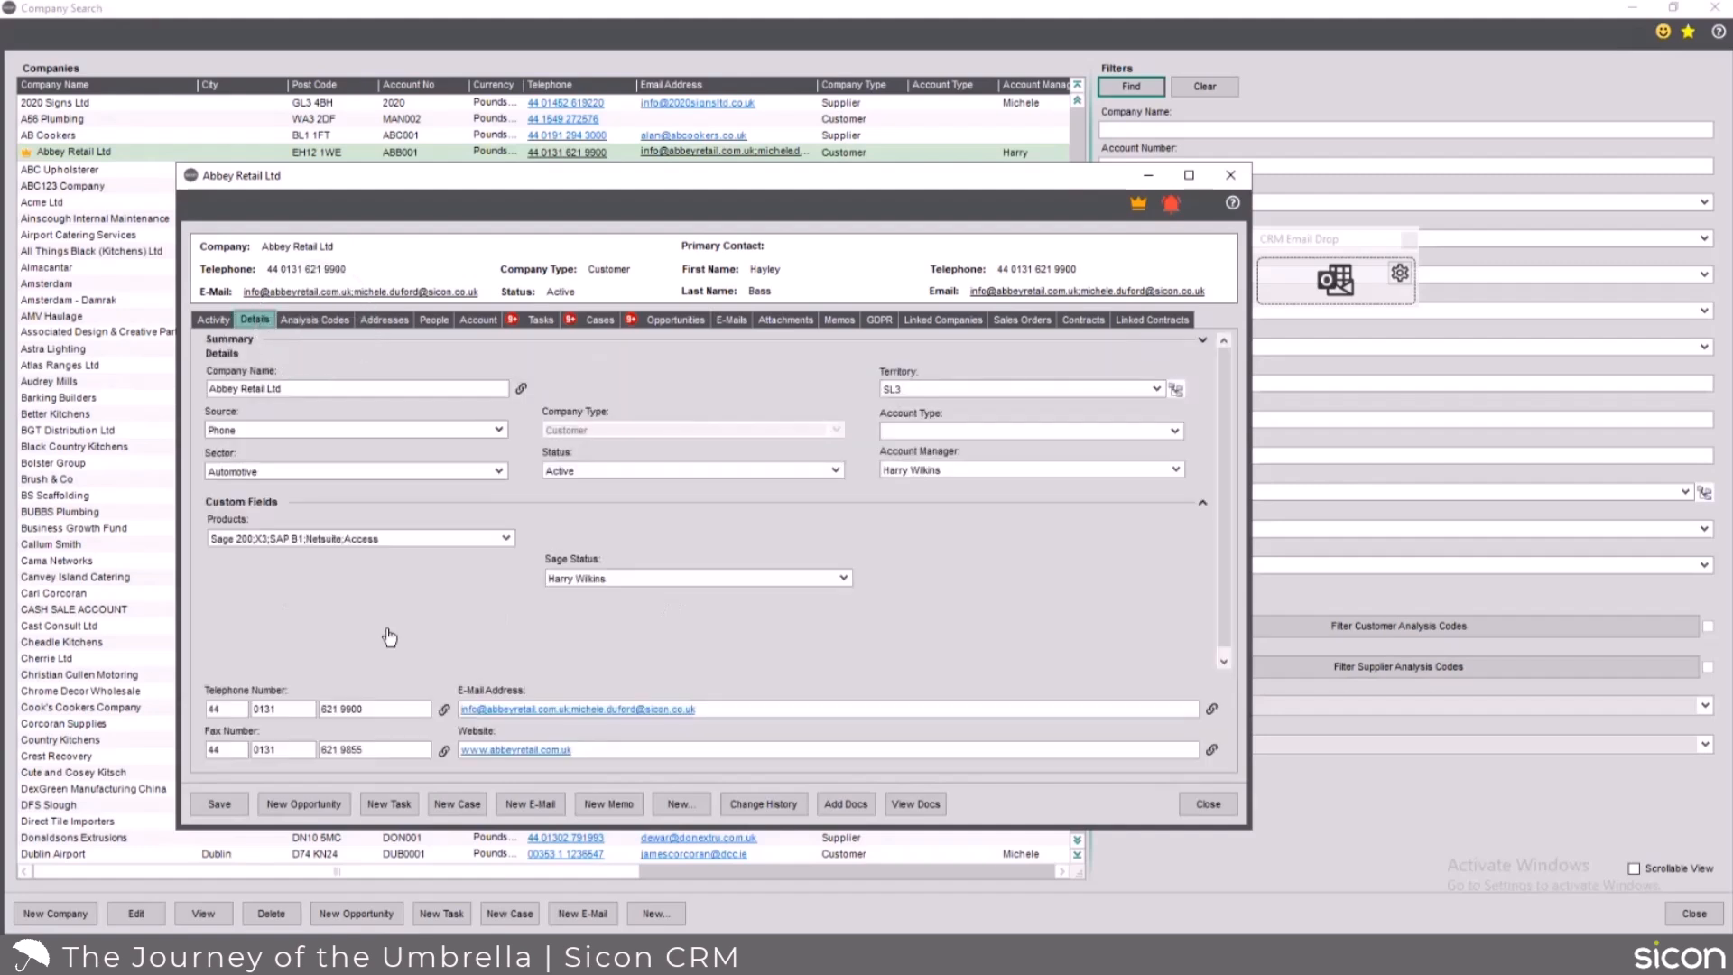
Look through the change history of the Abbey Retail Ltd record down to its earliest entries and close it
drag(1024, 180, 899, 212)
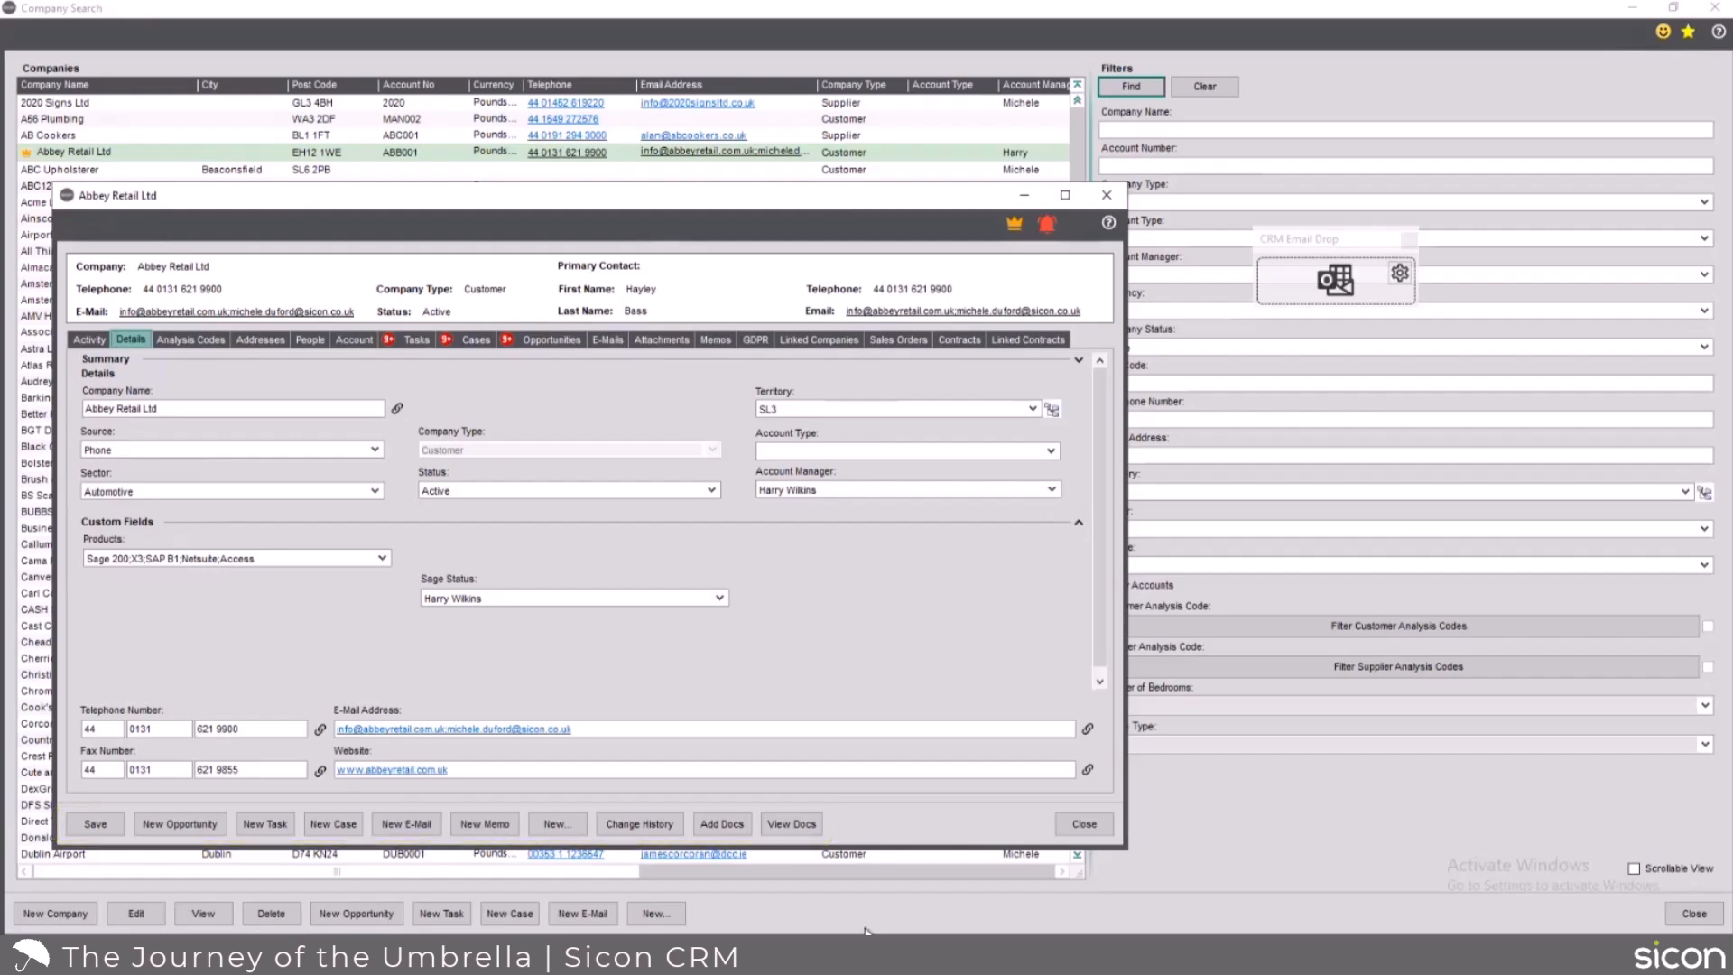
click(640, 823)
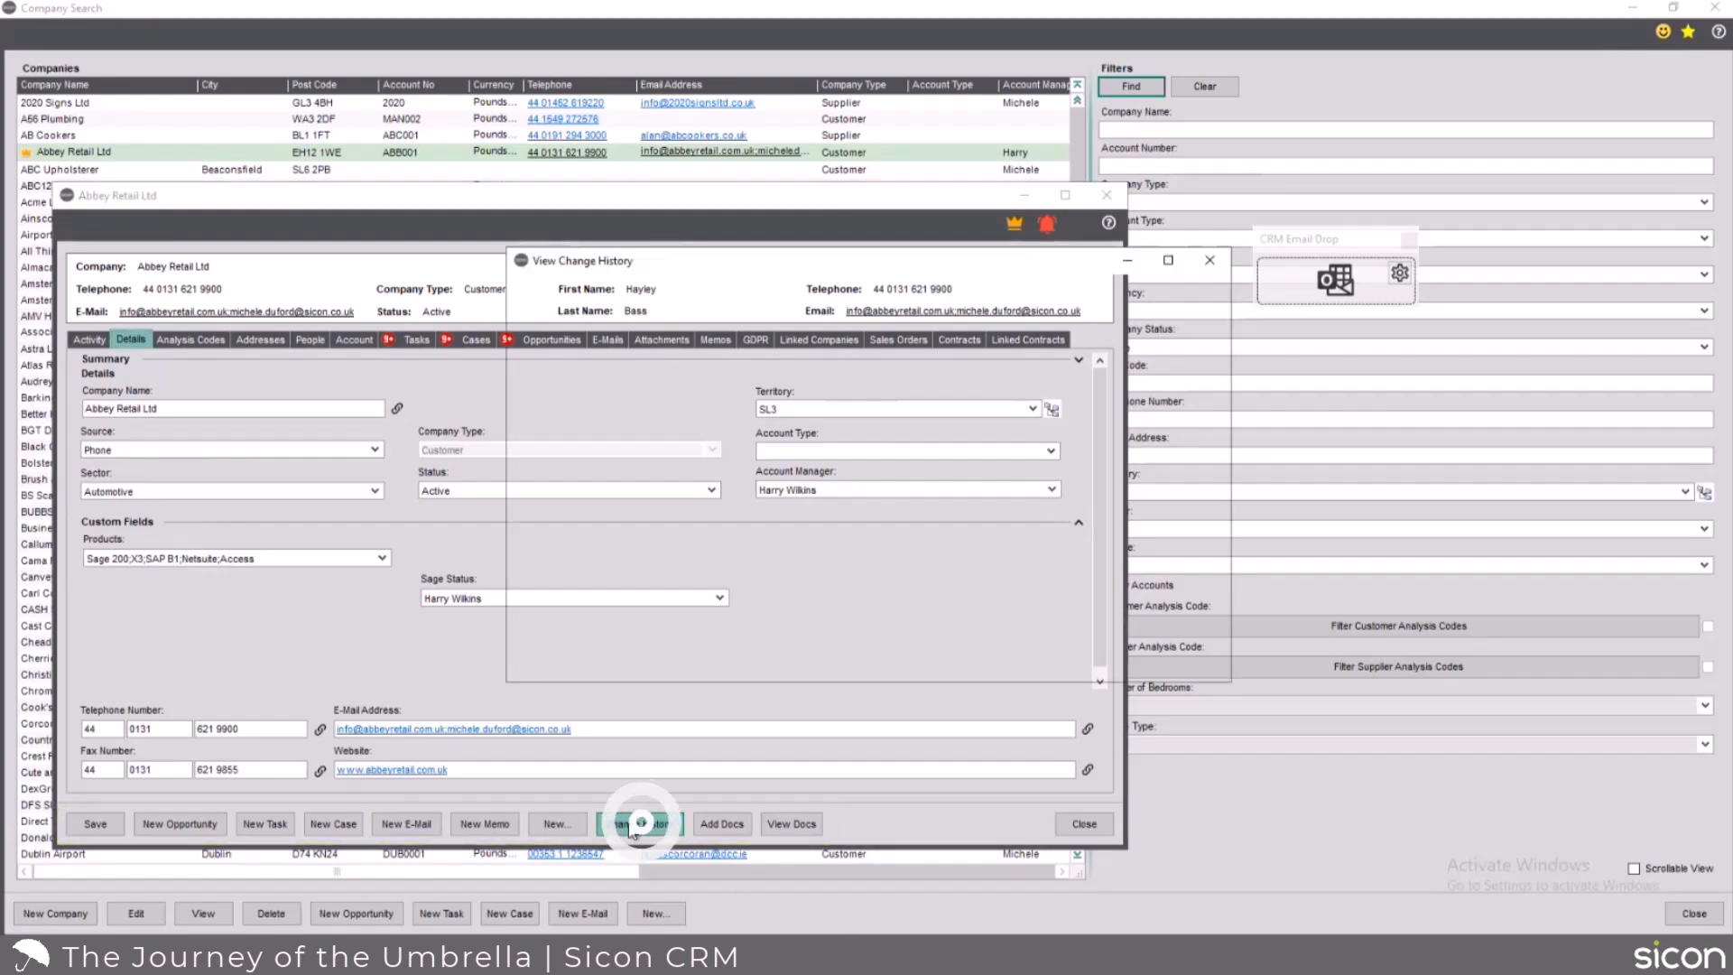
scroll(658, 555, down, 8)
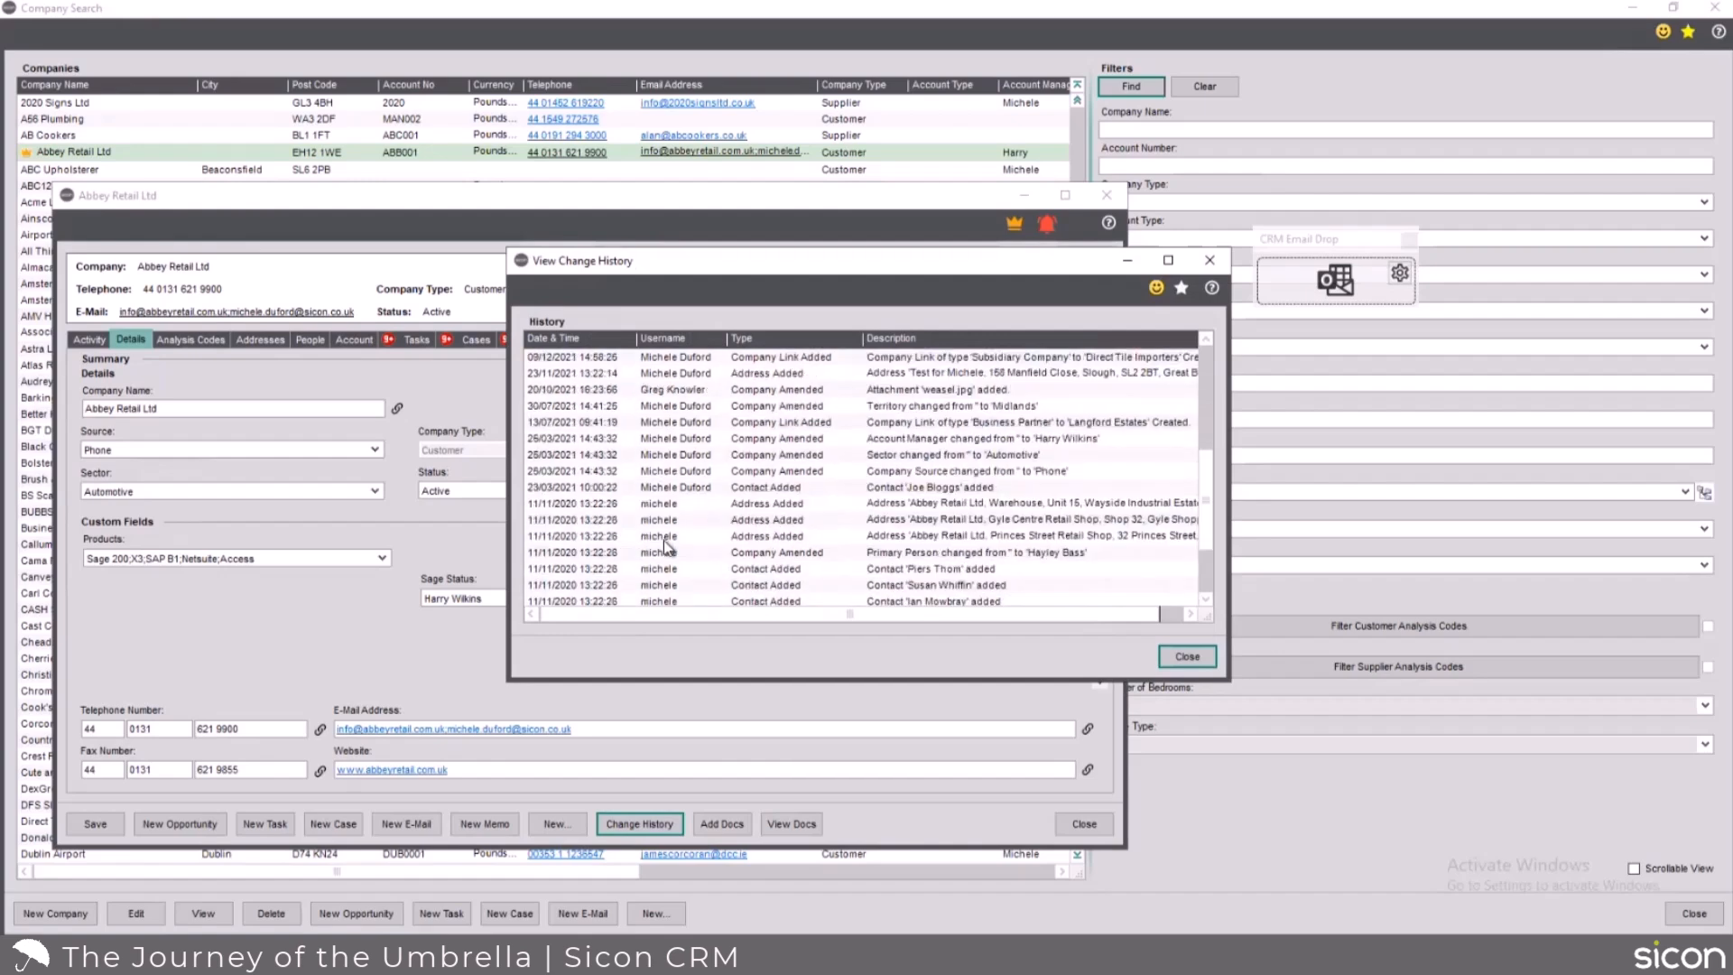
scroll(664, 548, down, 1)
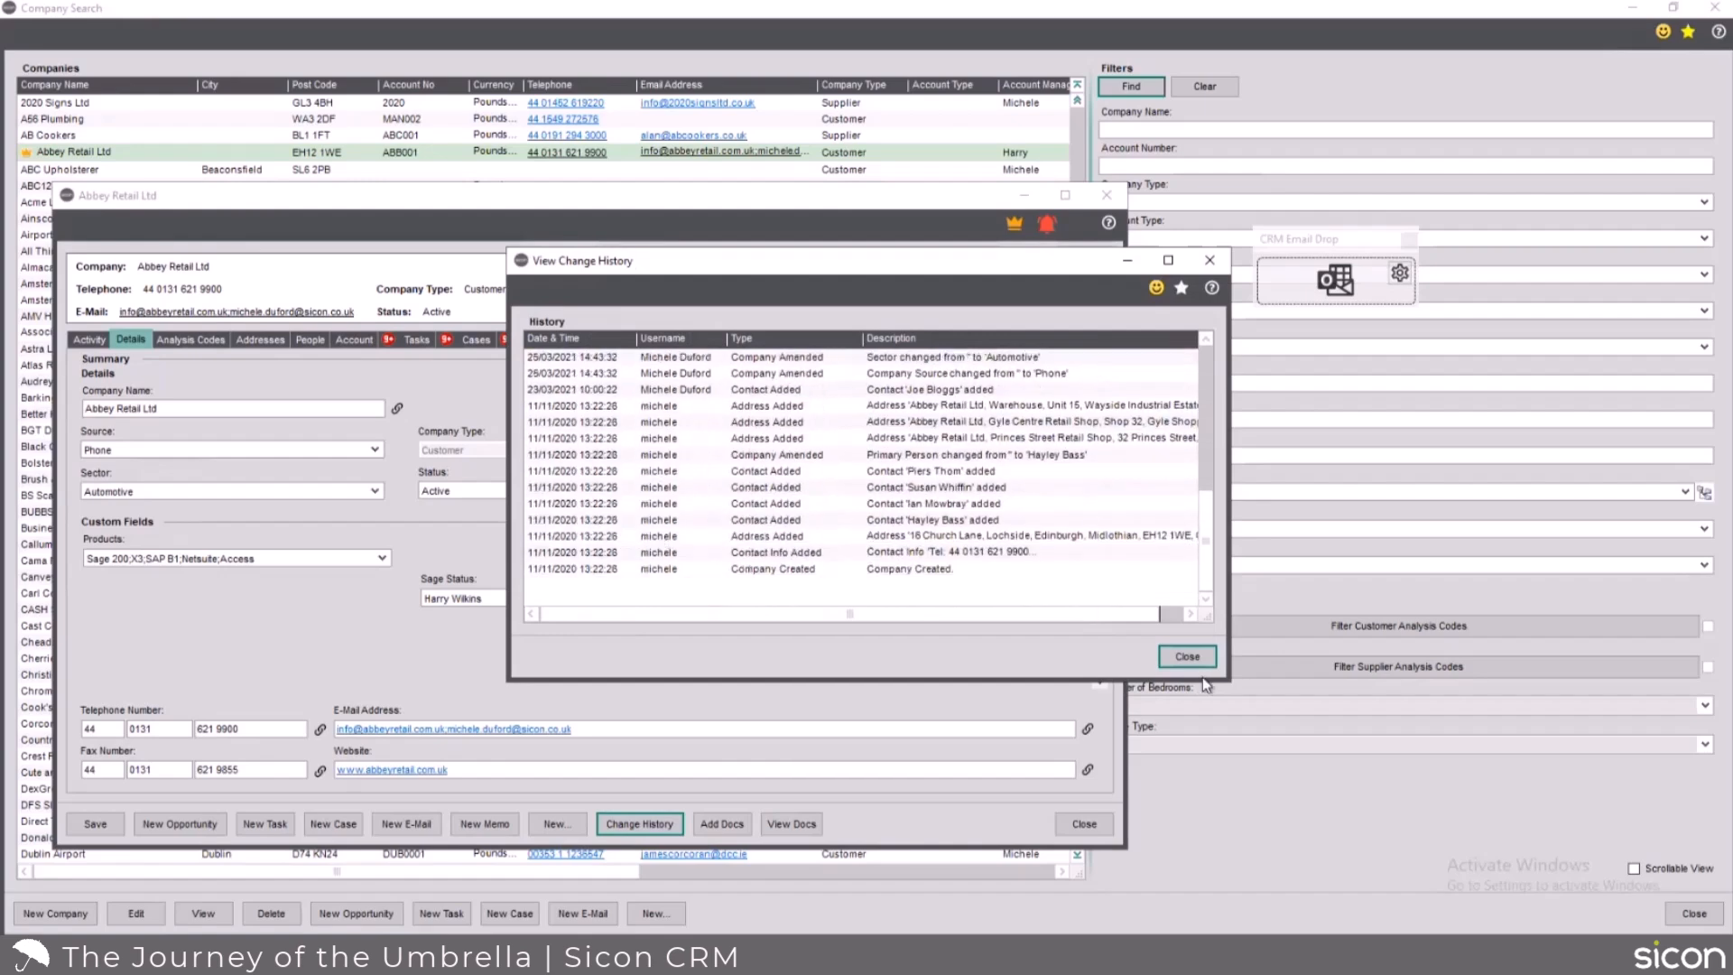
click(1186, 659)
View the activity timeline, and examine the account's 2022 turnover charts with the company record maximized
click(90, 339)
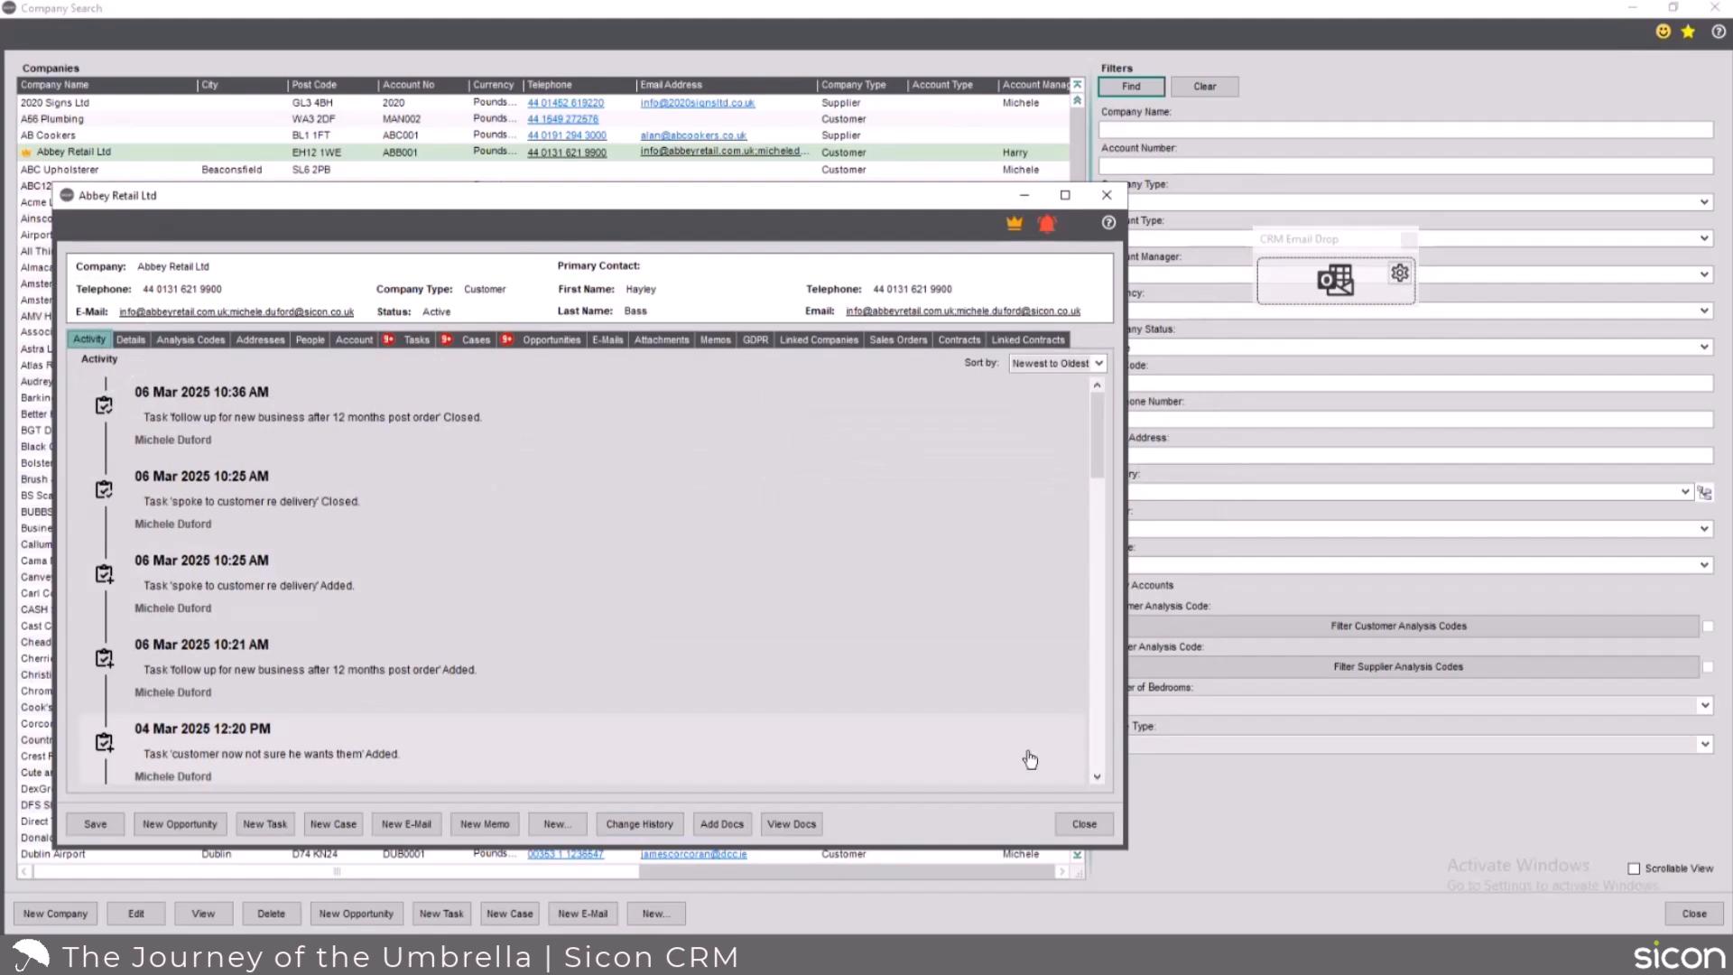
click(356, 340)
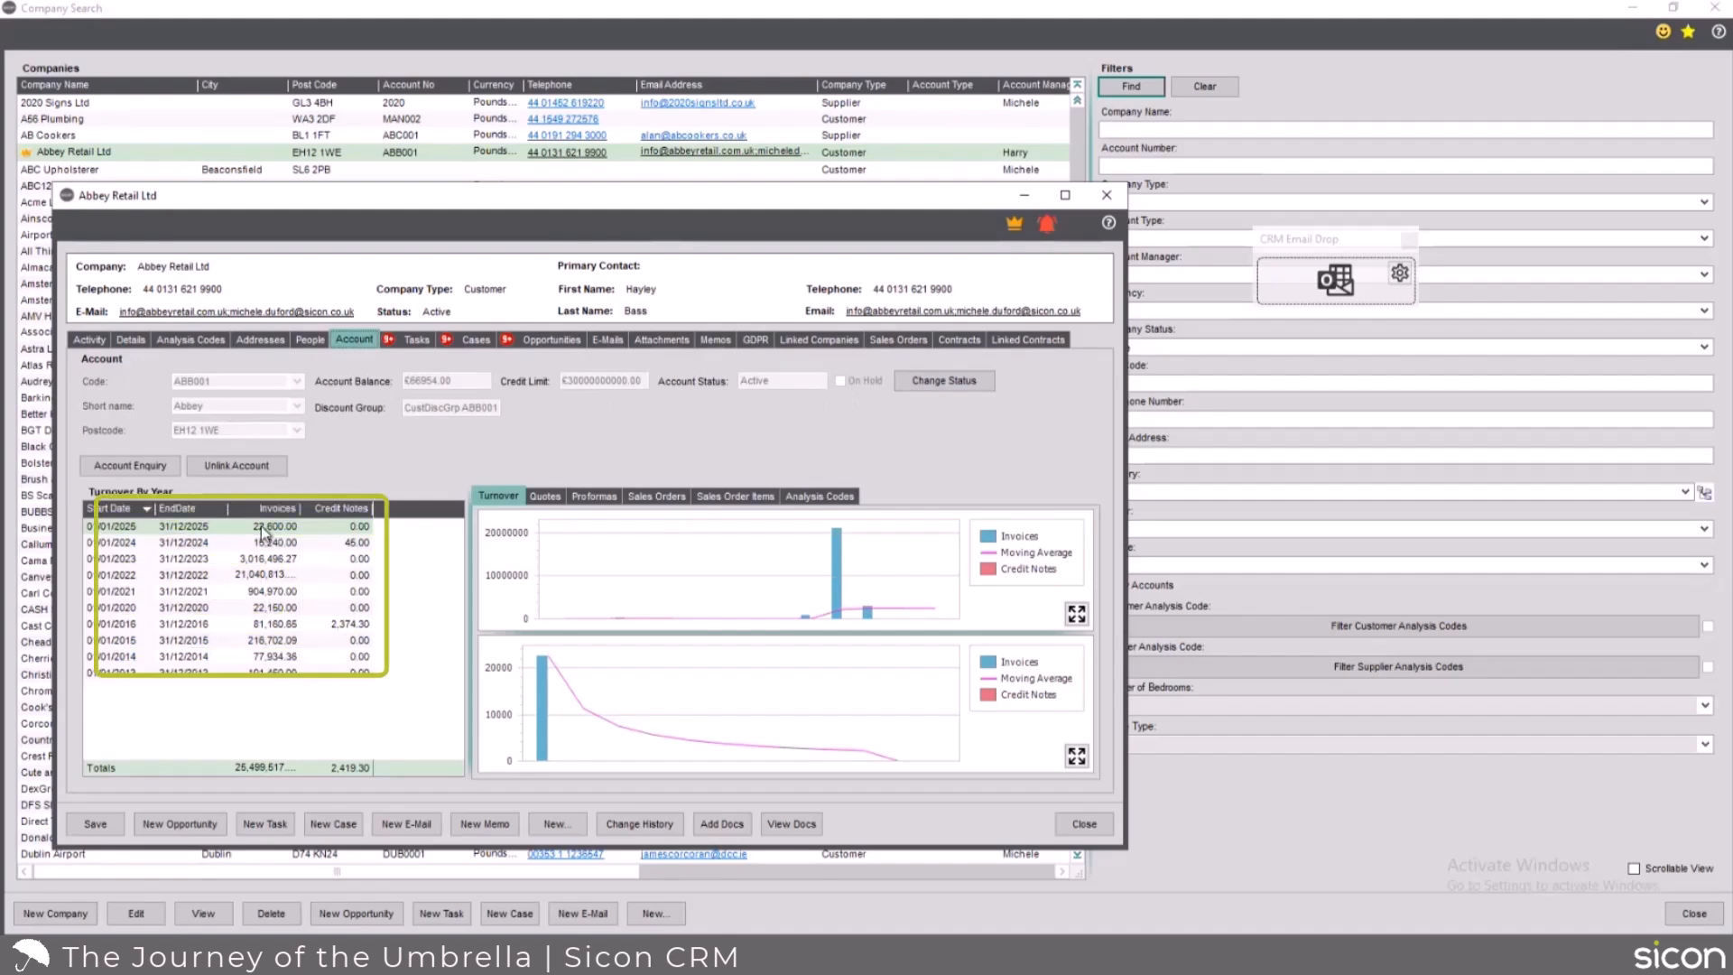
click(247, 573)
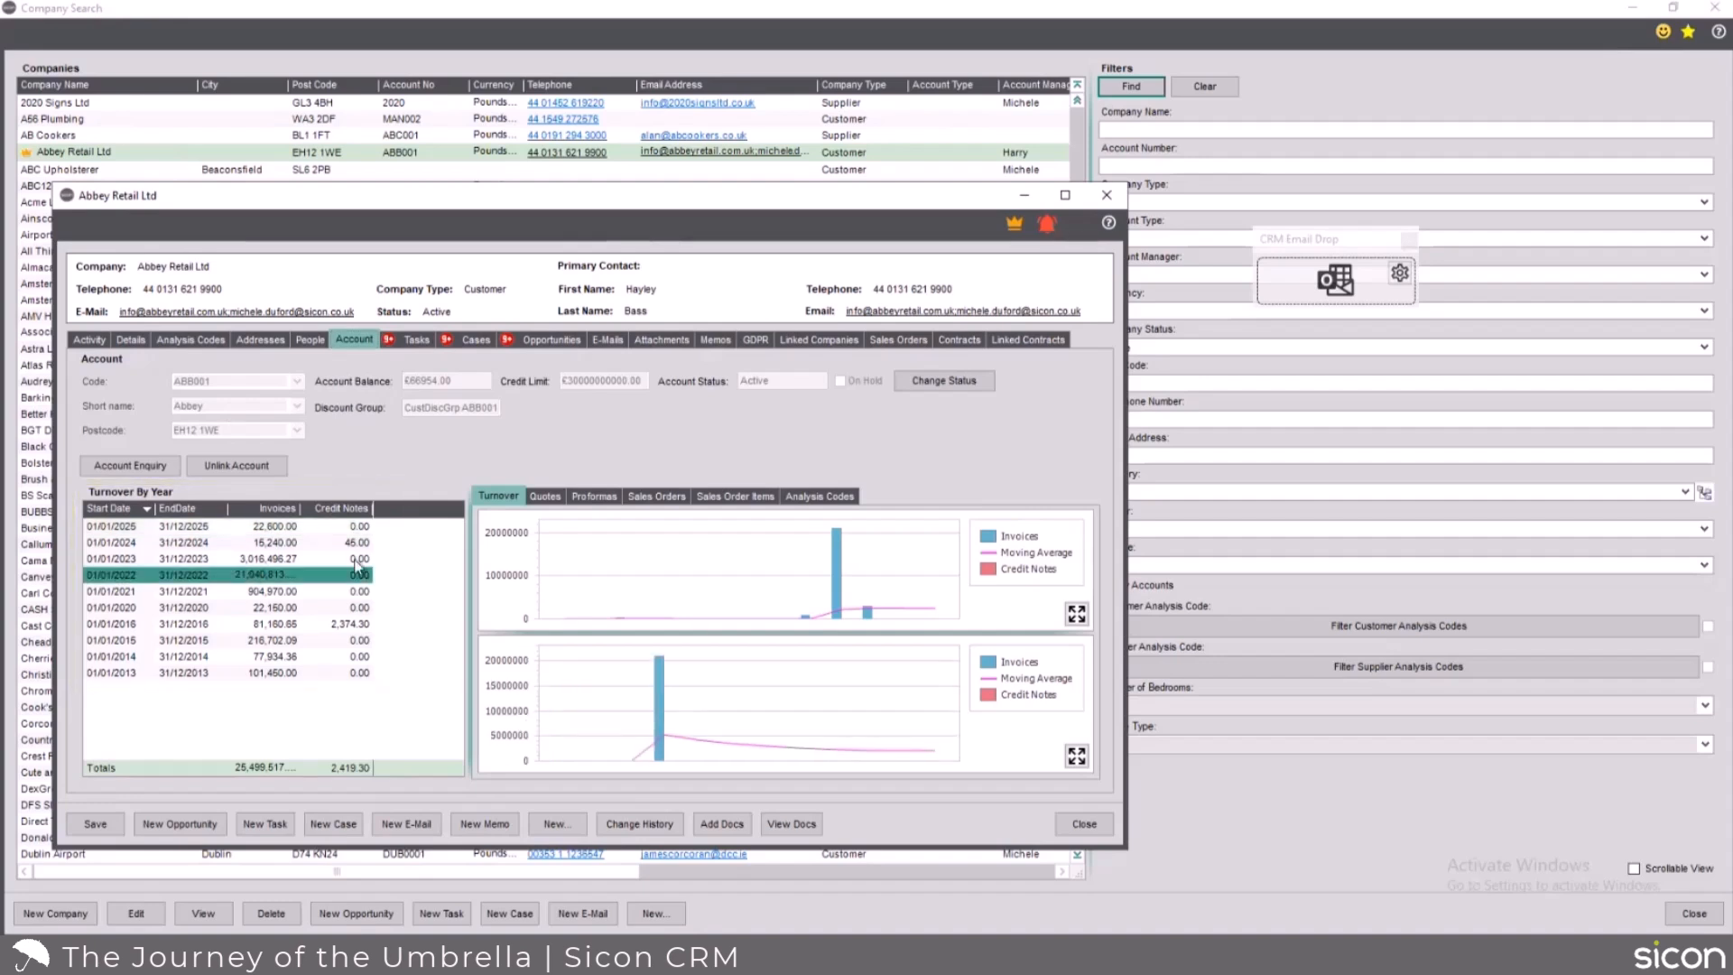
click(1065, 193)
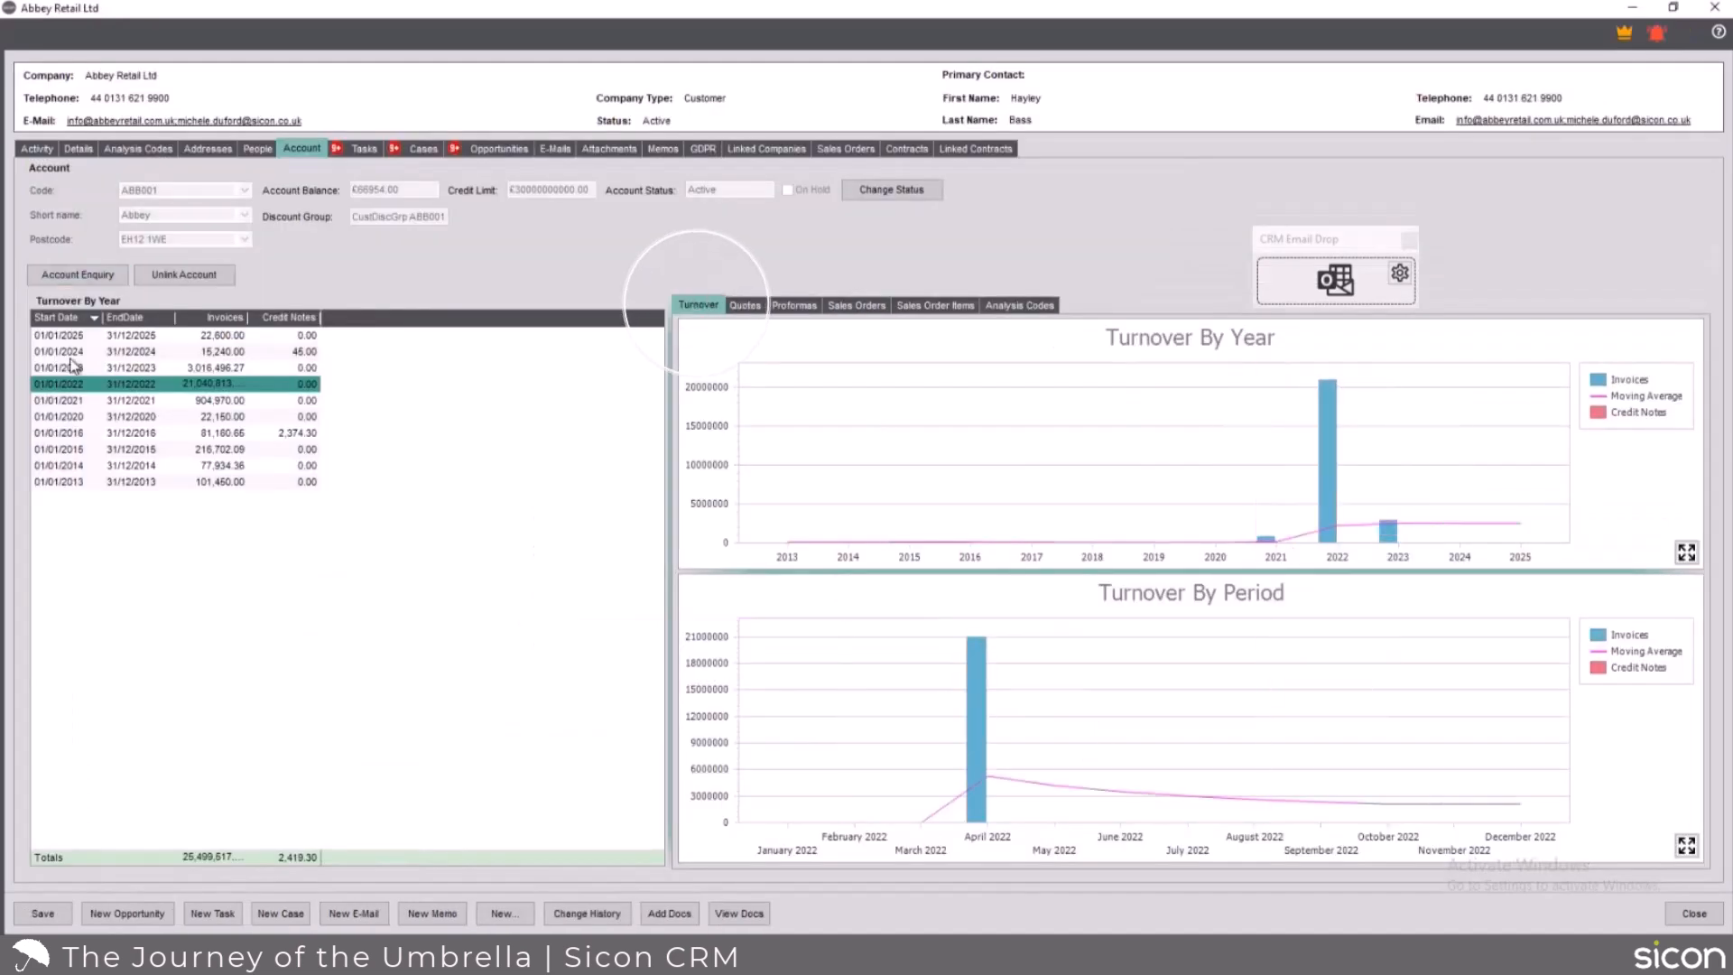
Review the account's 2022 quotes, proformas, sales orders and sales order items
click(758, 307)
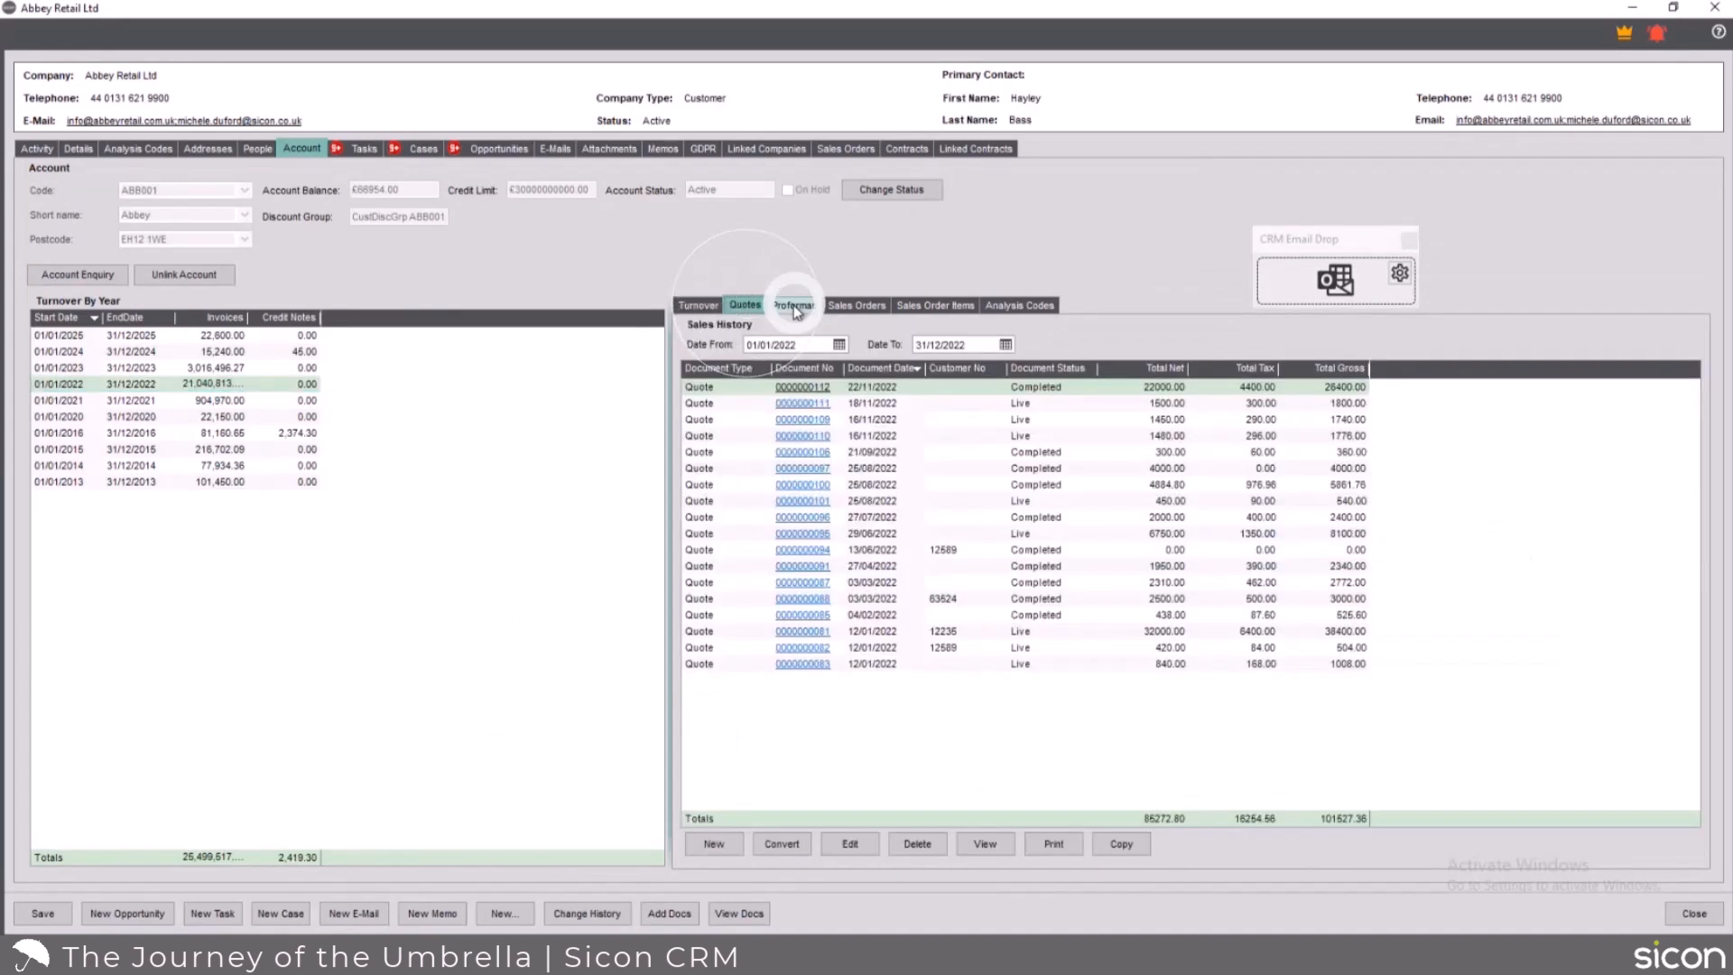
click(792, 305)
click(852, 305)
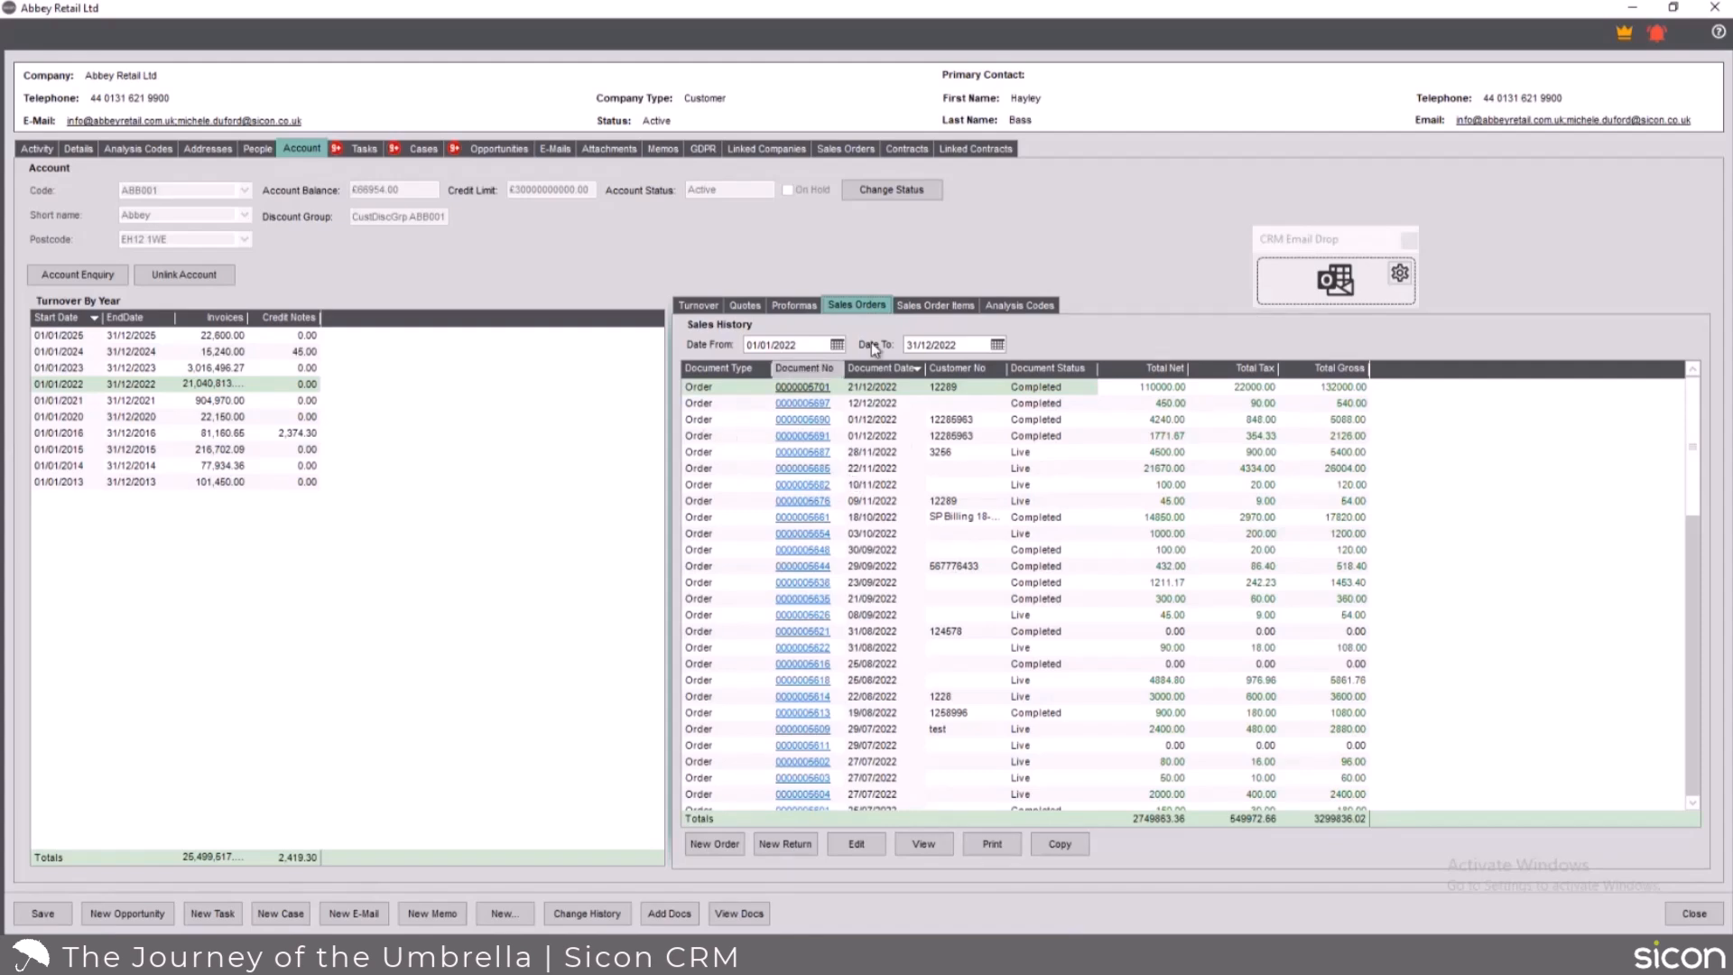
click(922, 306)
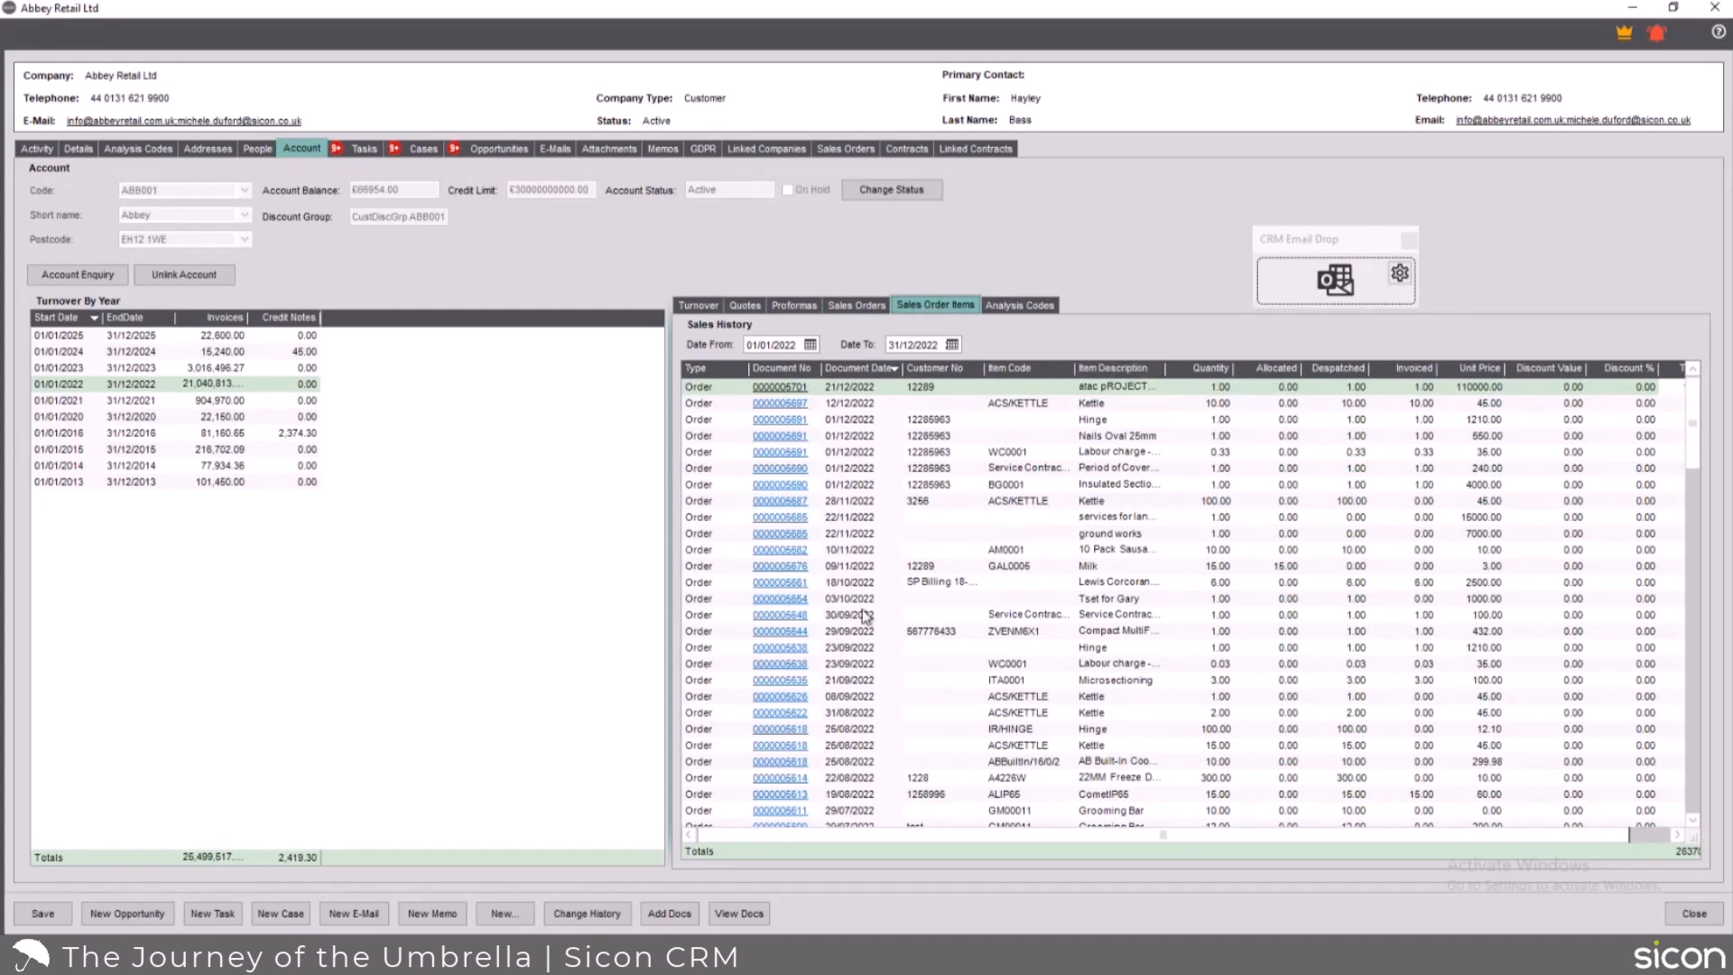
Sort the sales order items by item description and view the list's options for exporting to Excel
click(1115, 367)
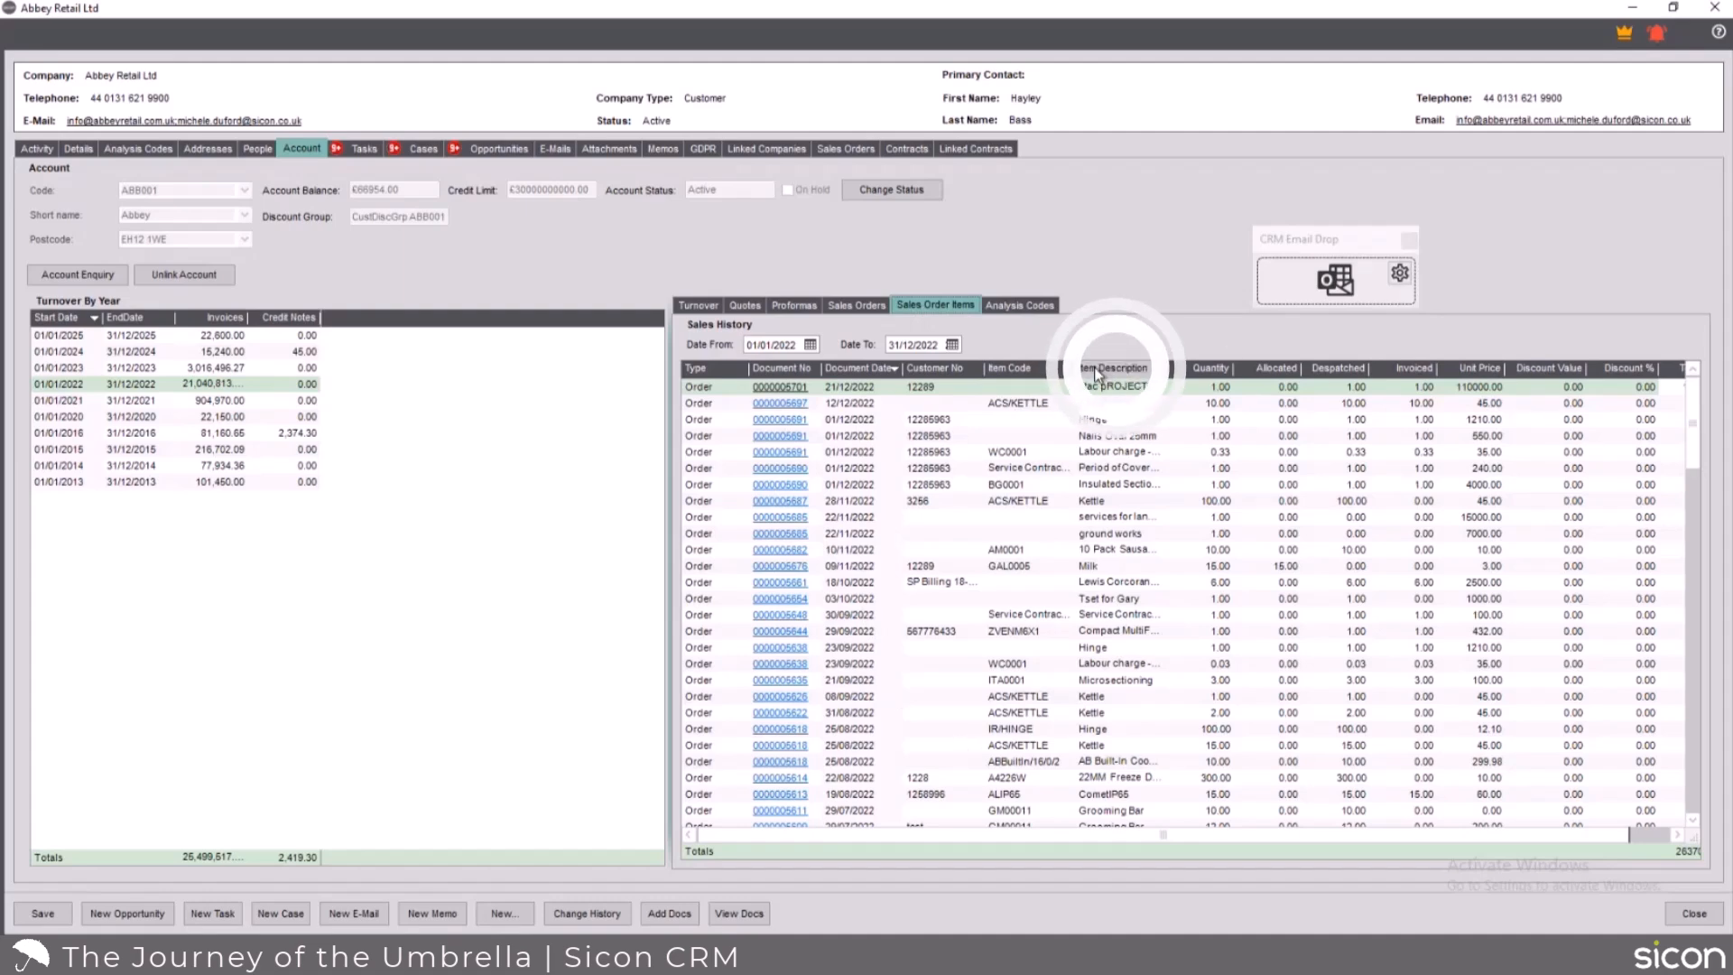
scroll(1108, 603, down, 1)
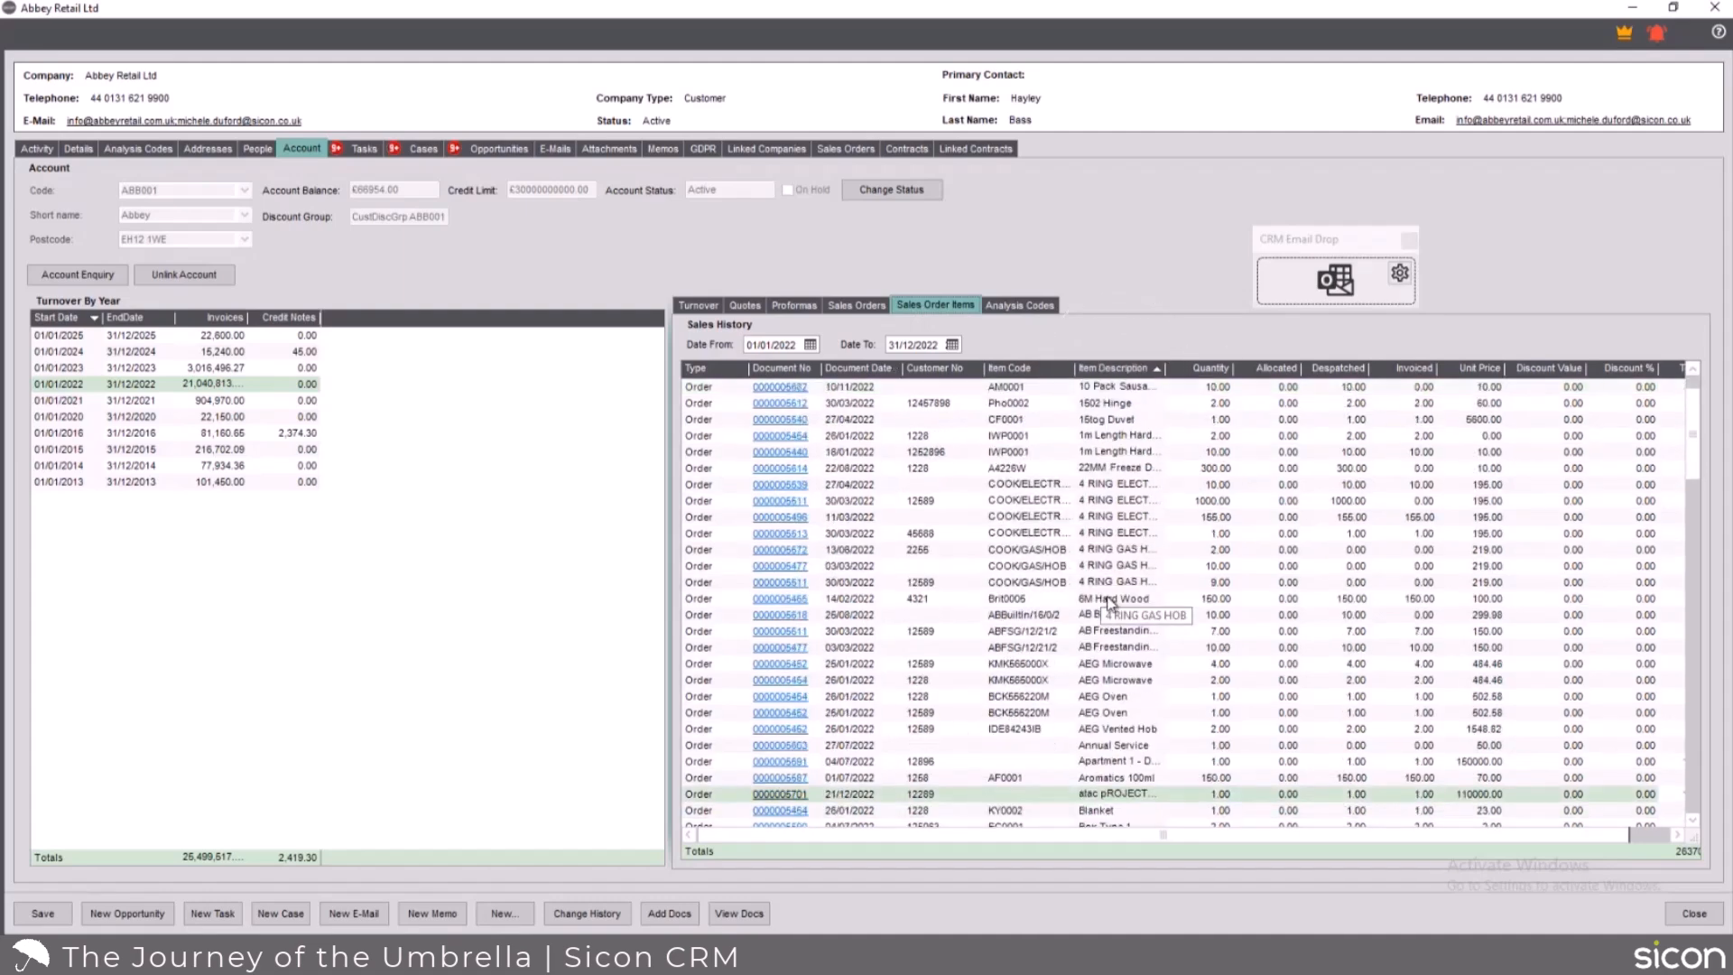
scroll(1108, 603, up, 1)
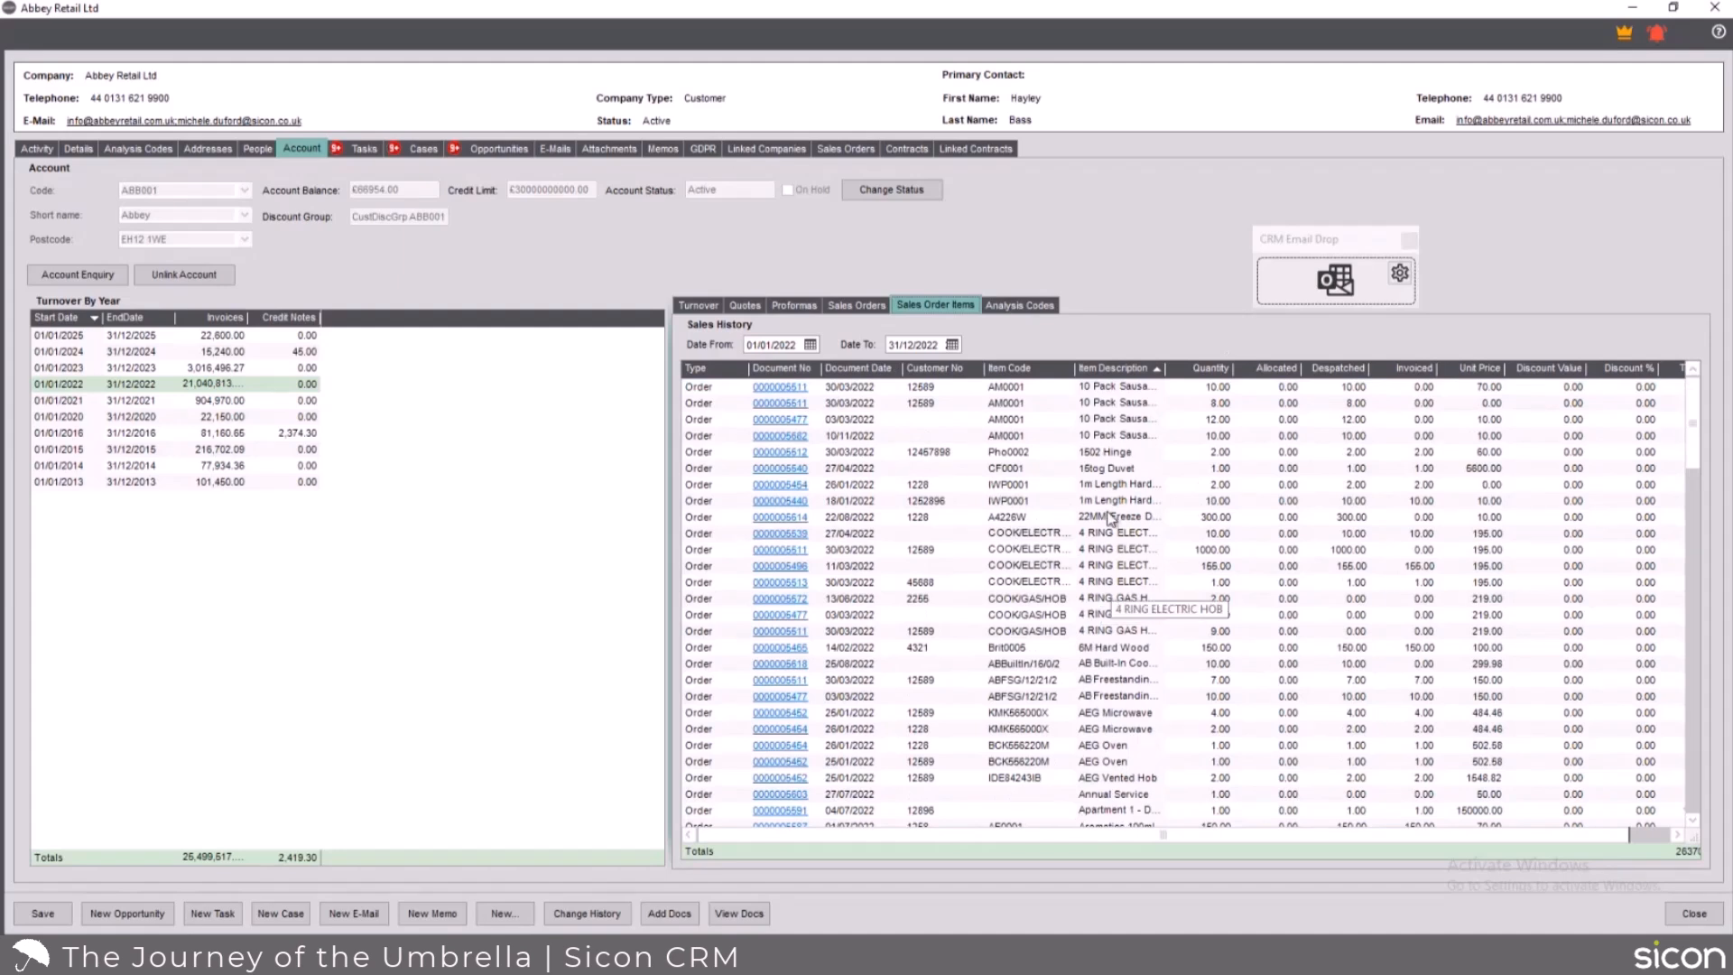
right_click(1234, 487)
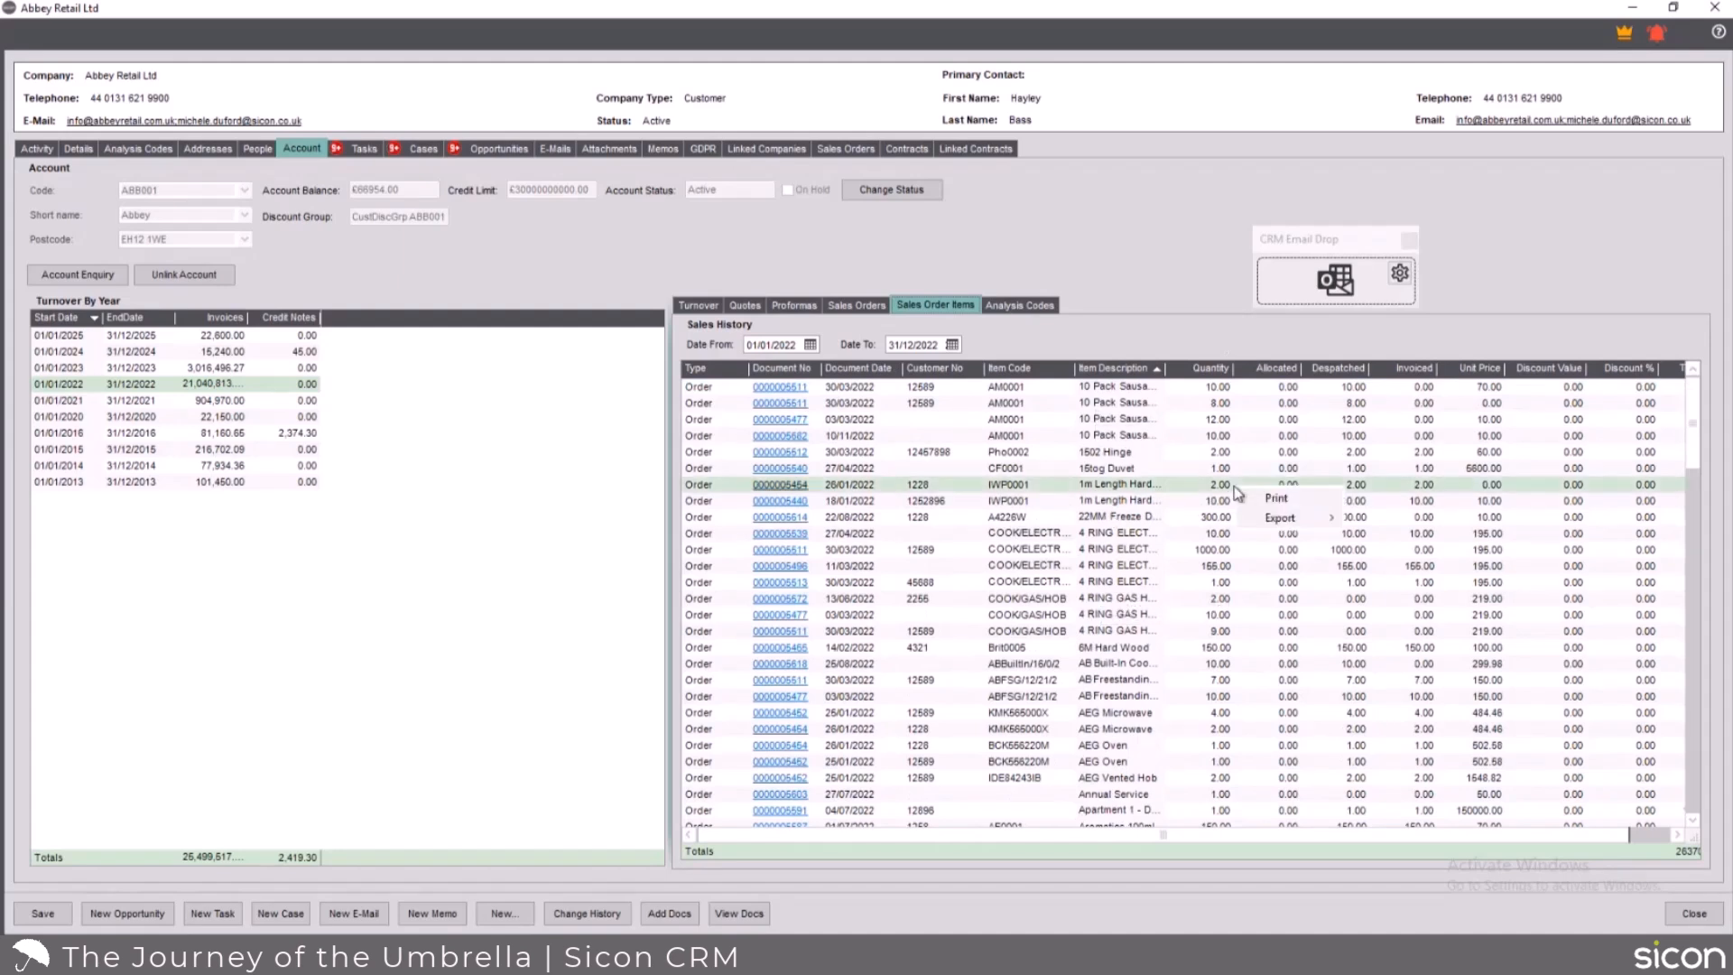
mouse_move(1300, 524)
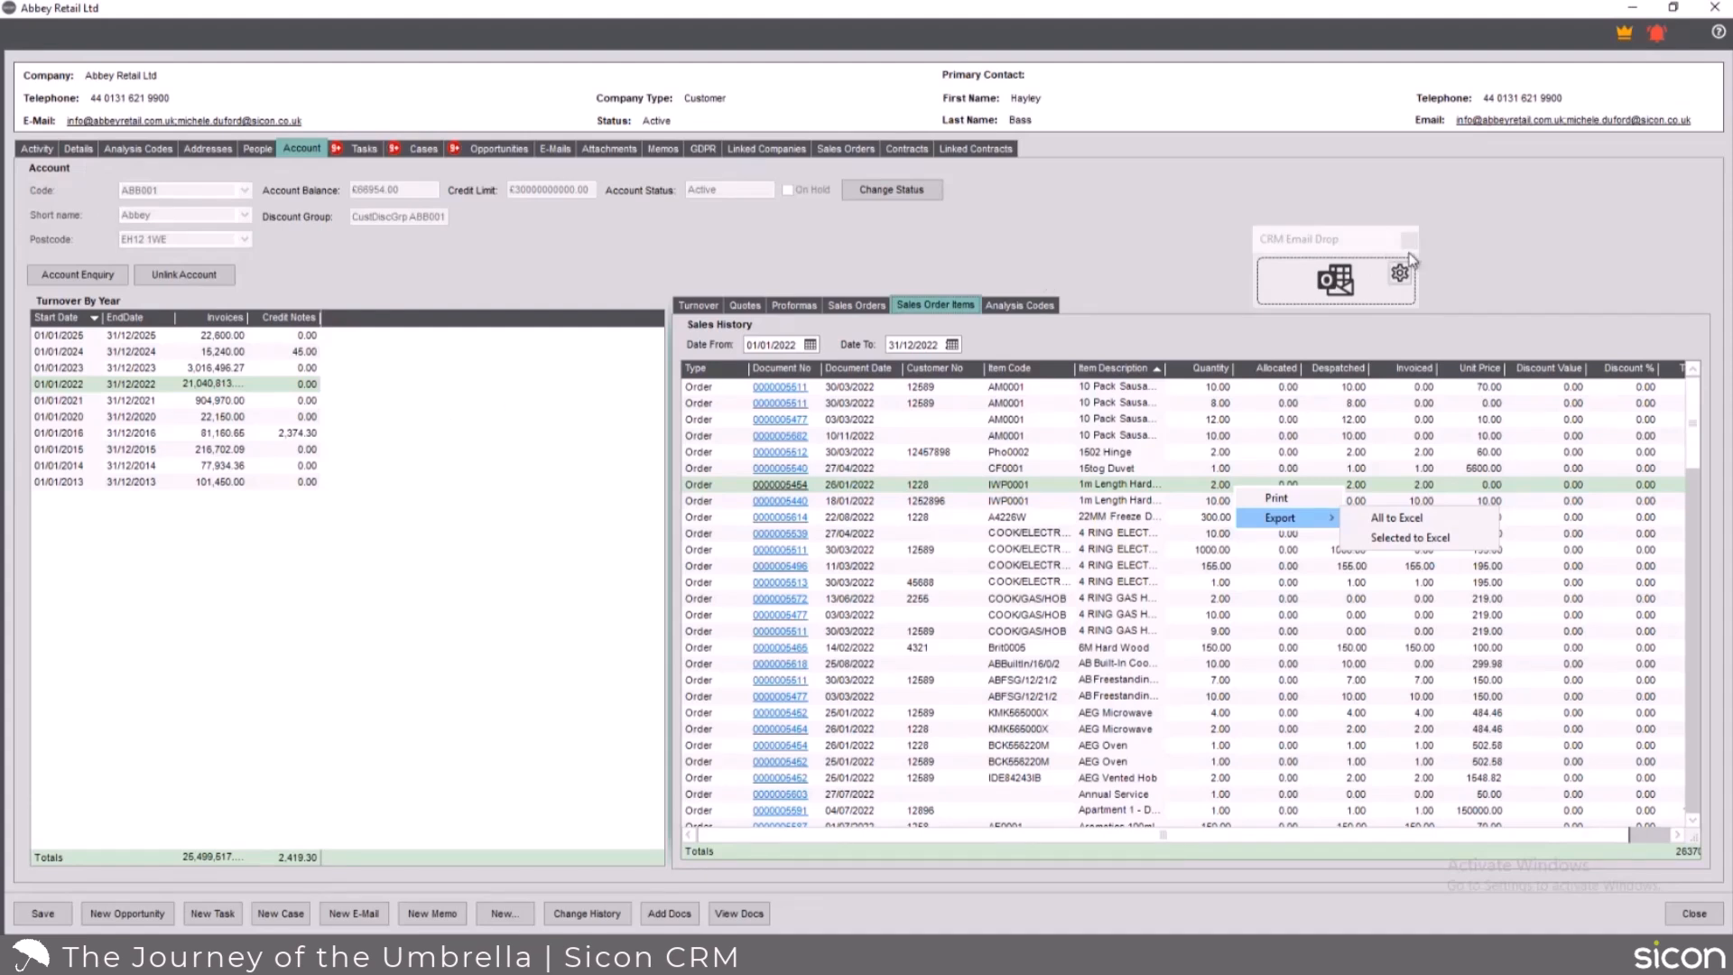
Start a new phone call task for Abbey Retail Ltd, enter a short test summary, and choose the second listed contact as the person
mouse_move(423, 957)
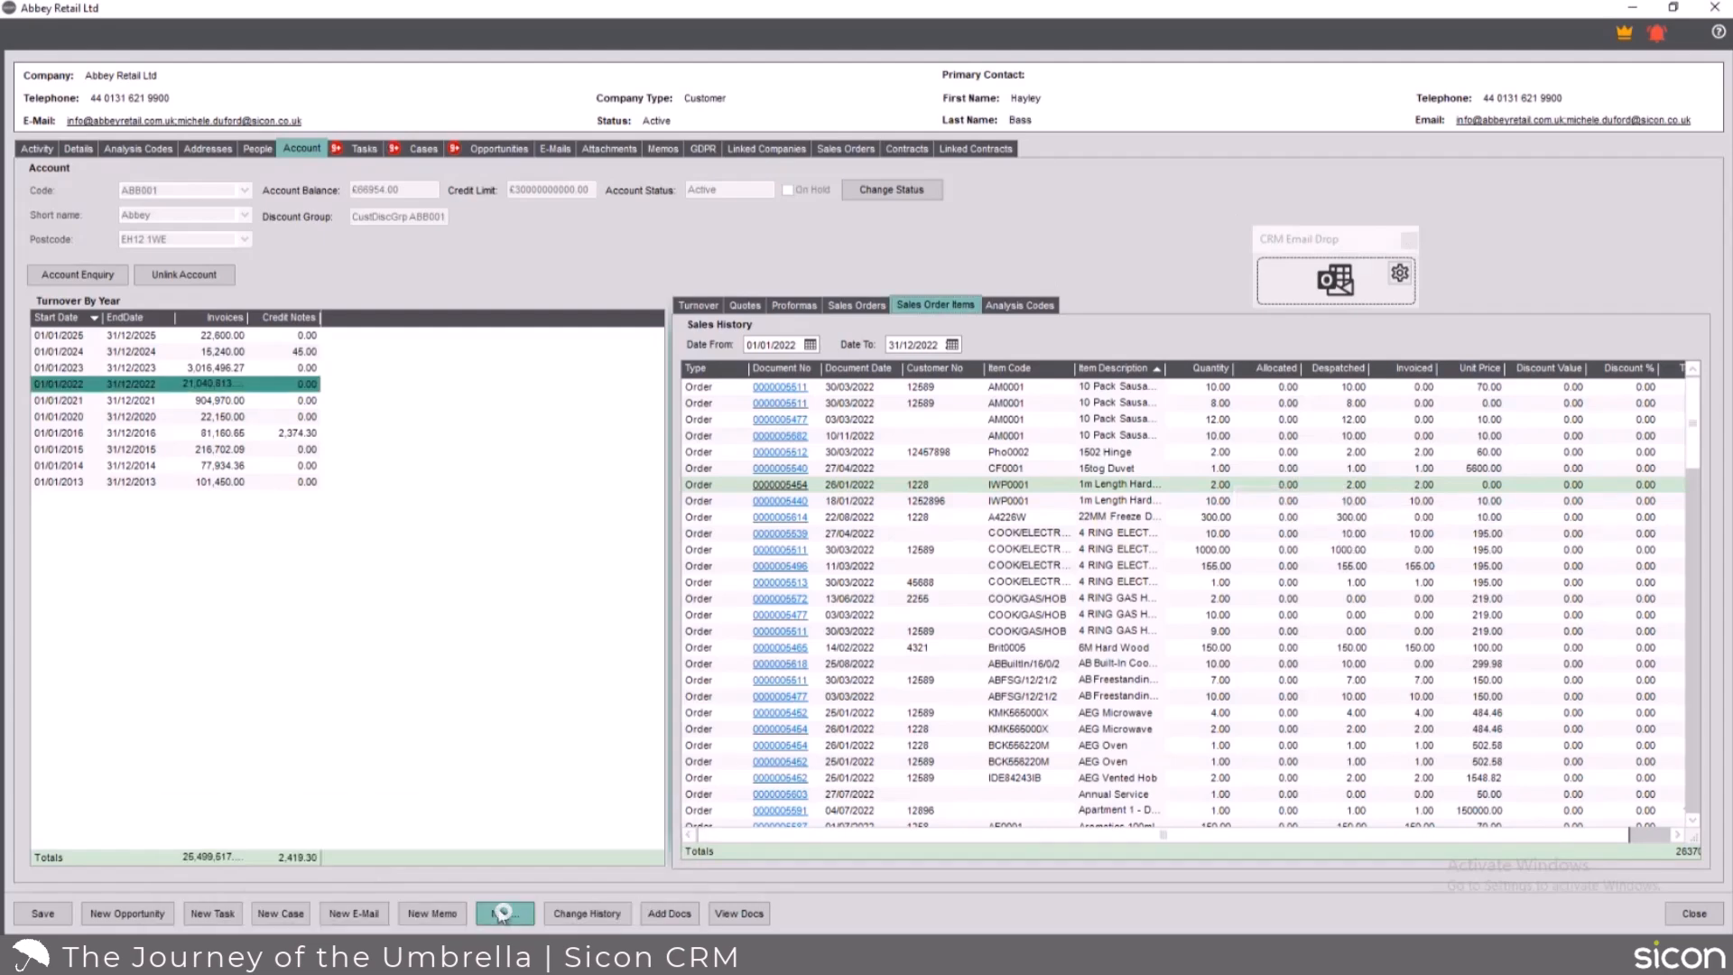
click(503, 913)
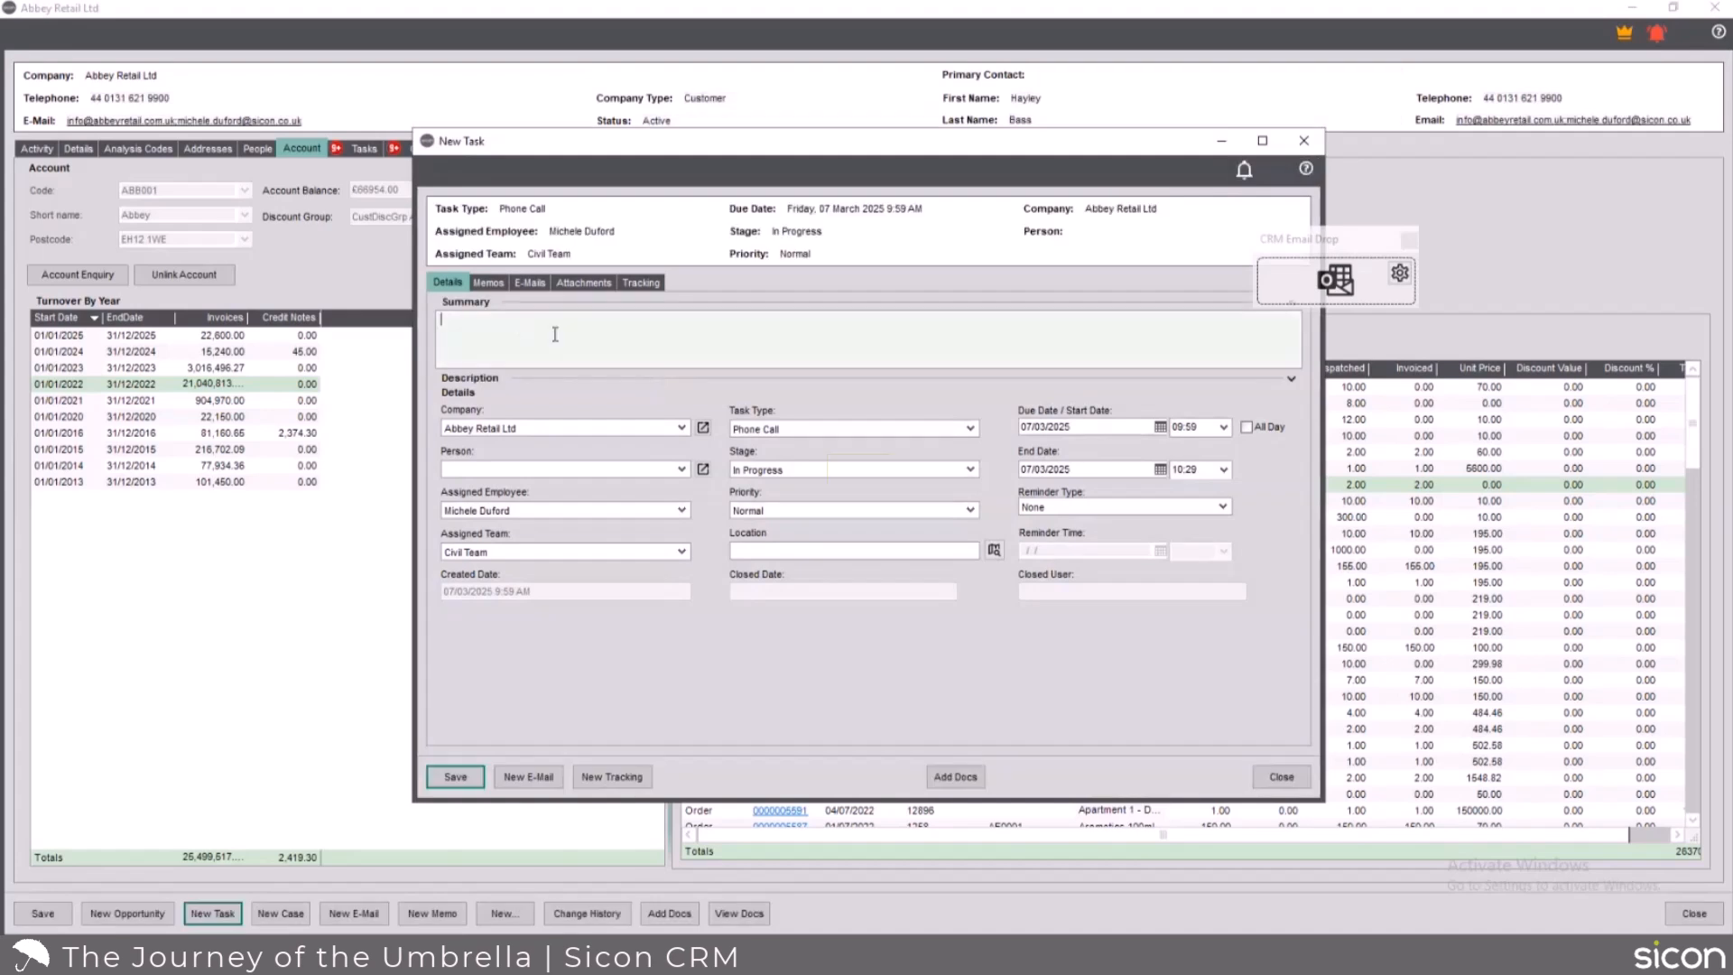
text(test for Chris)
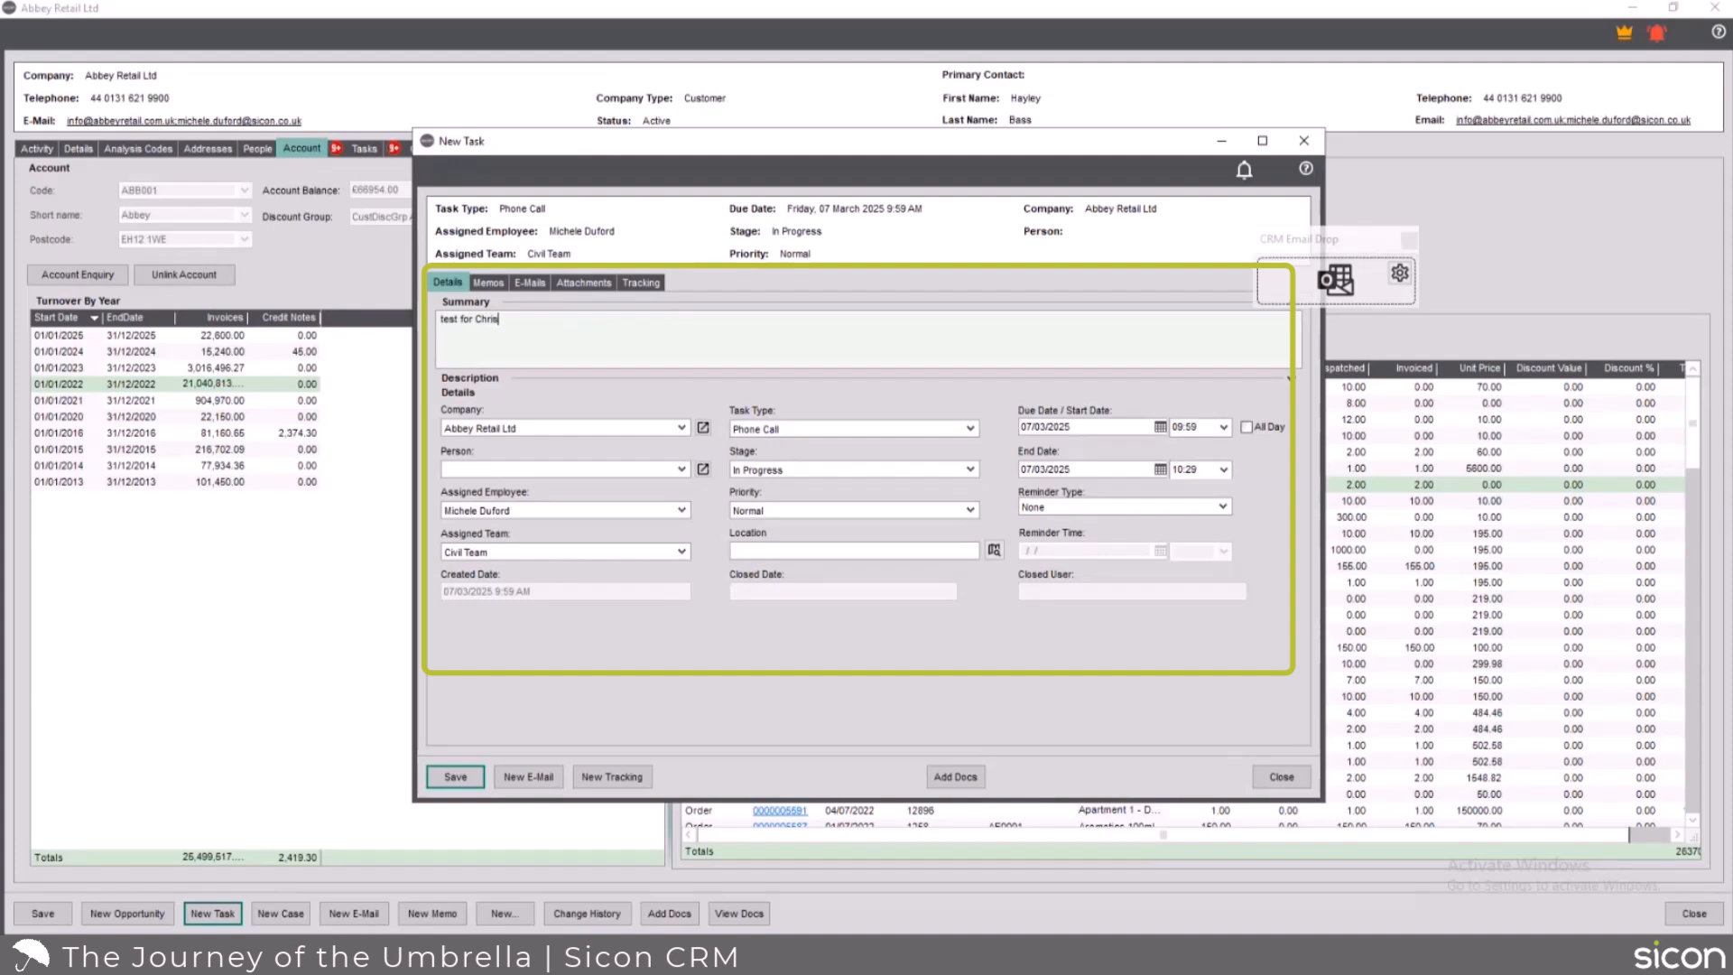
click(681, 469)
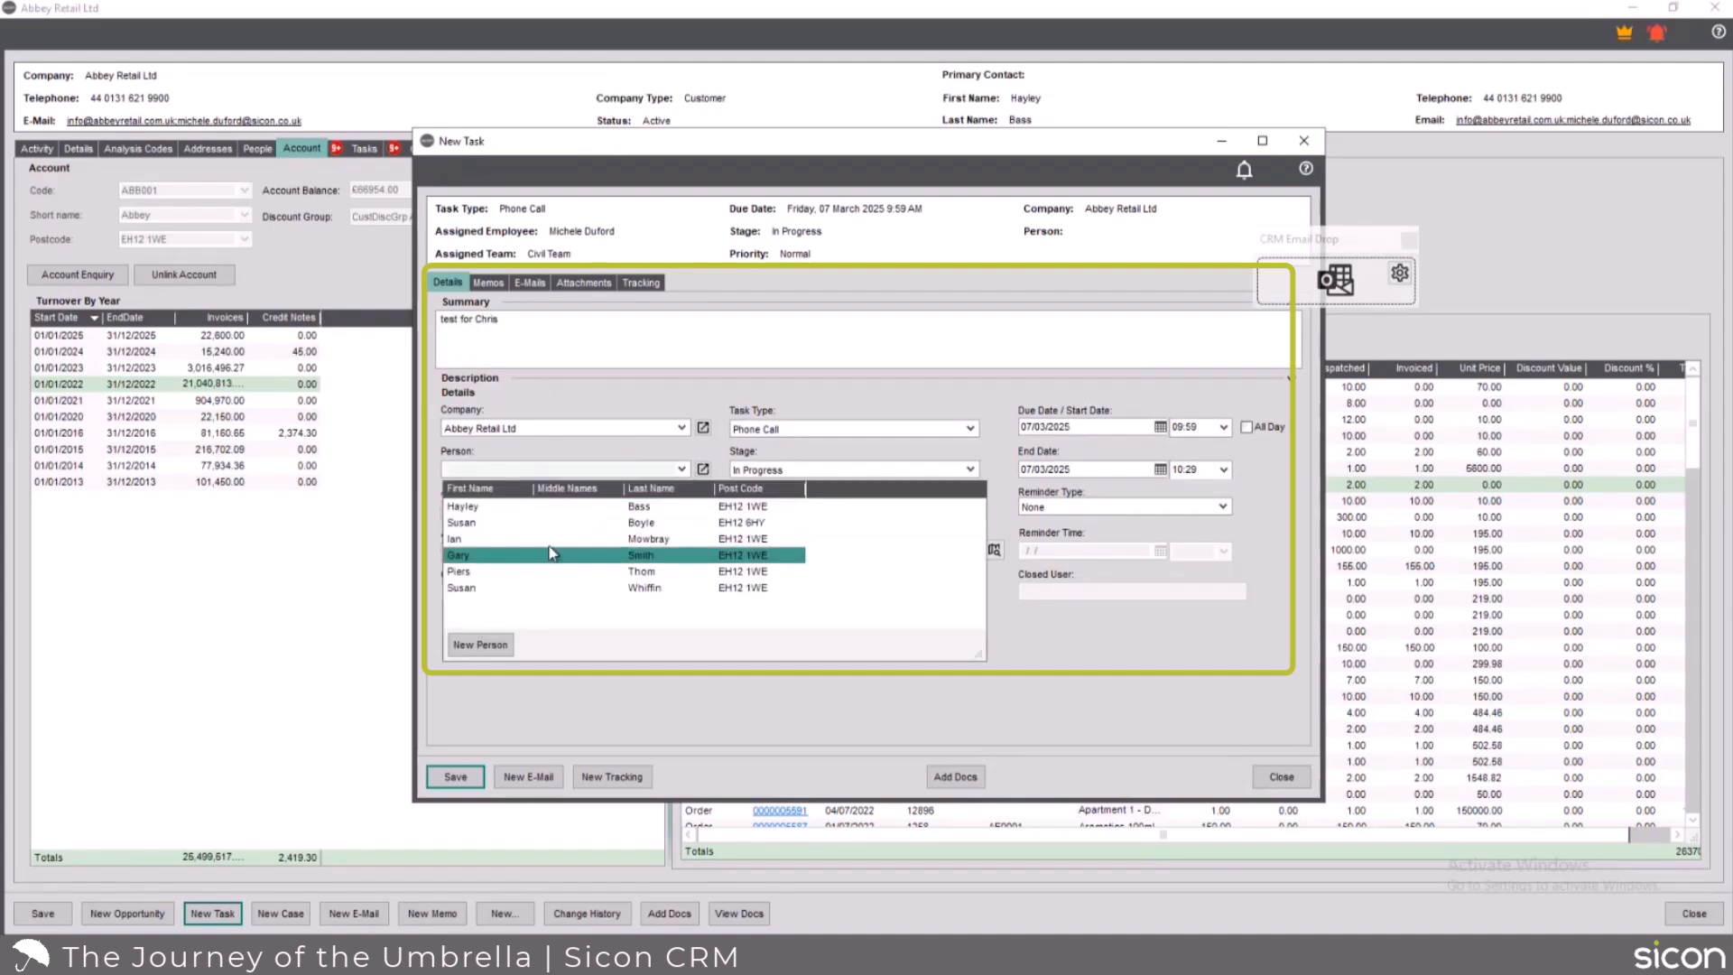
click(531, 523)
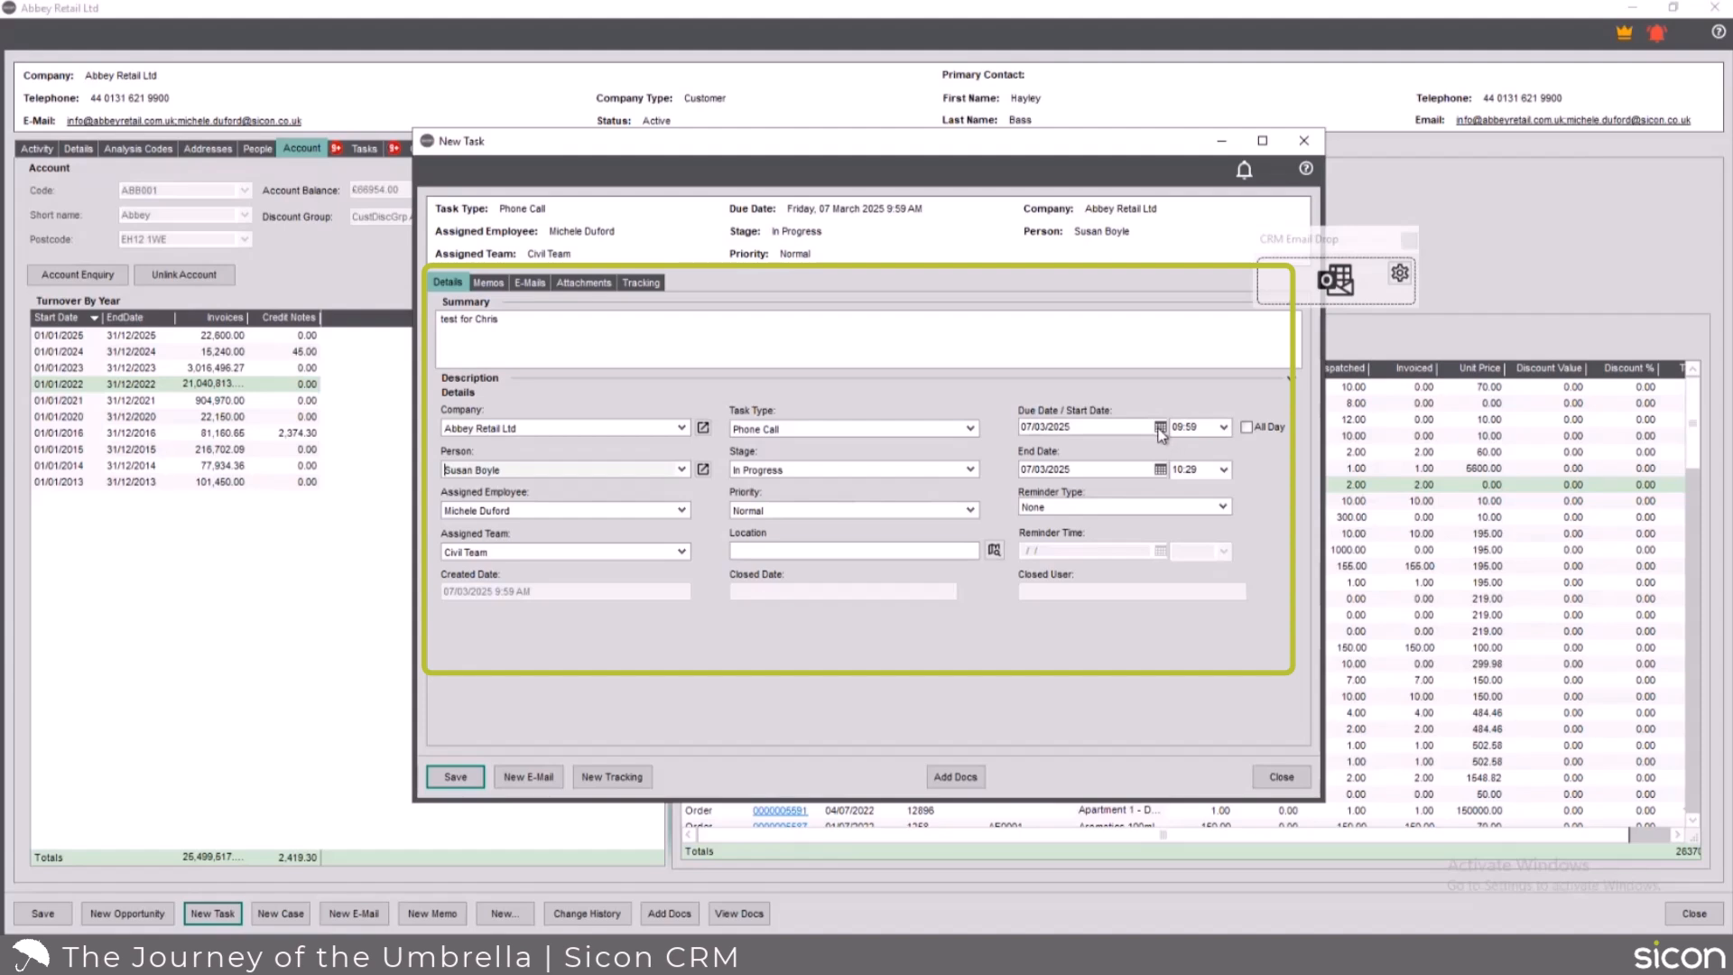
Set the phone call task's start time to 14:00, choose the third listed employee as assignee, and save the task
click(1222, 427)
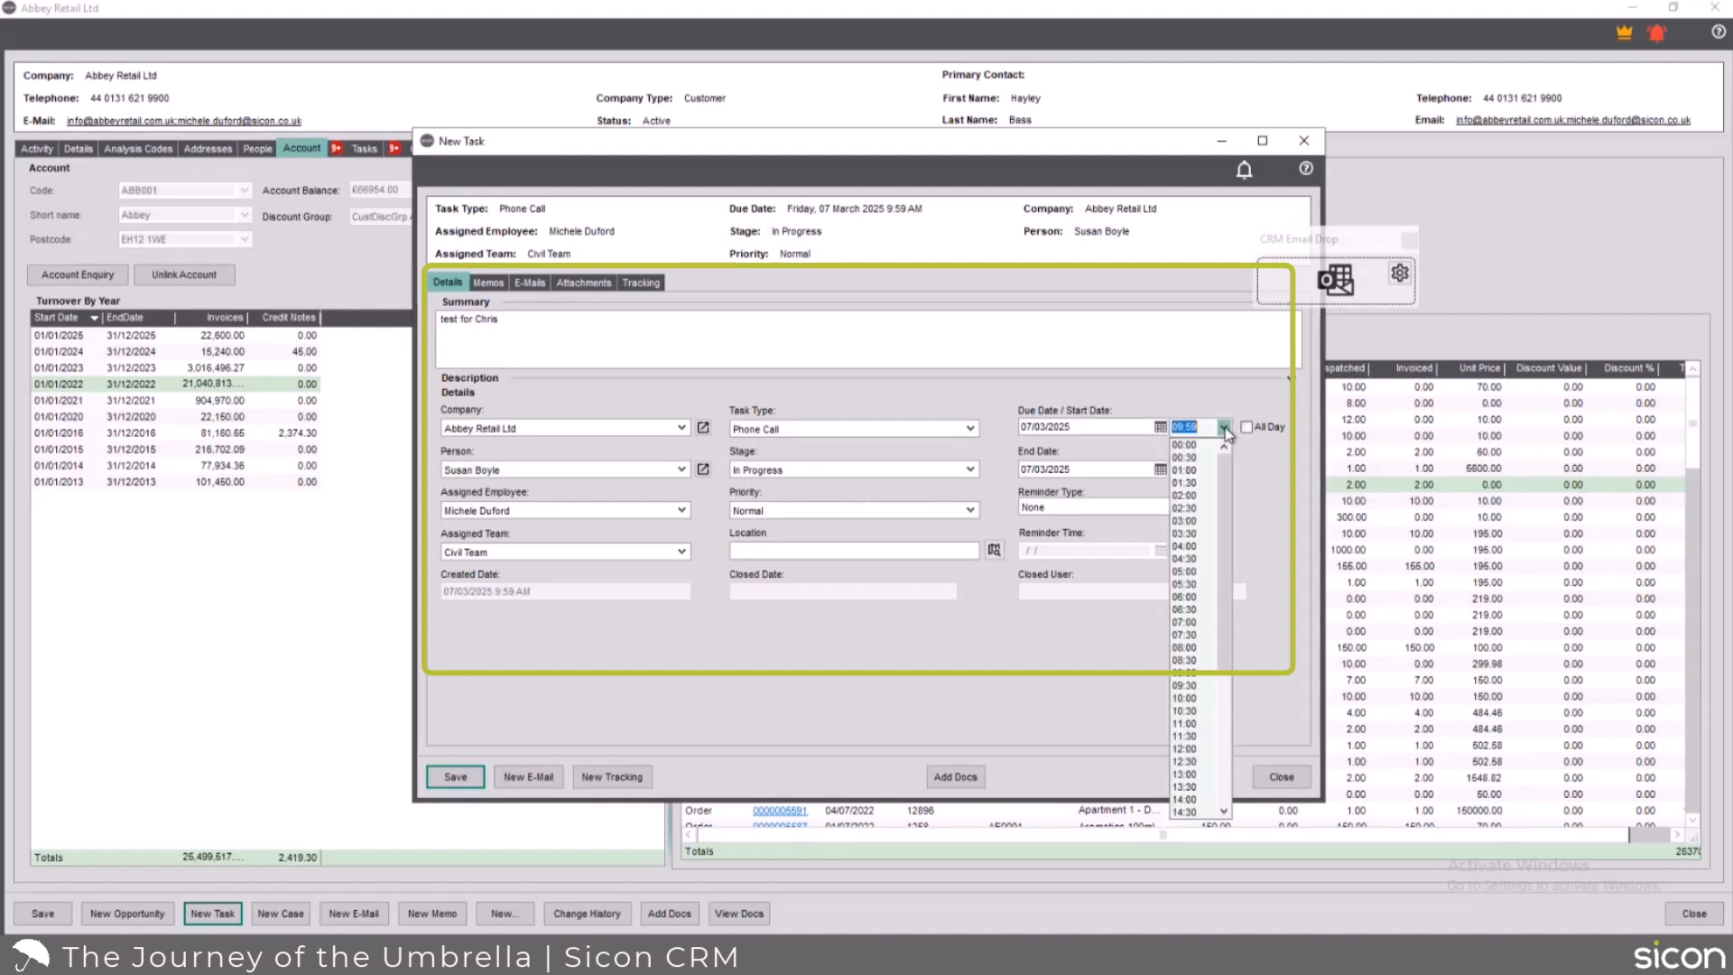
click(1186, 799)
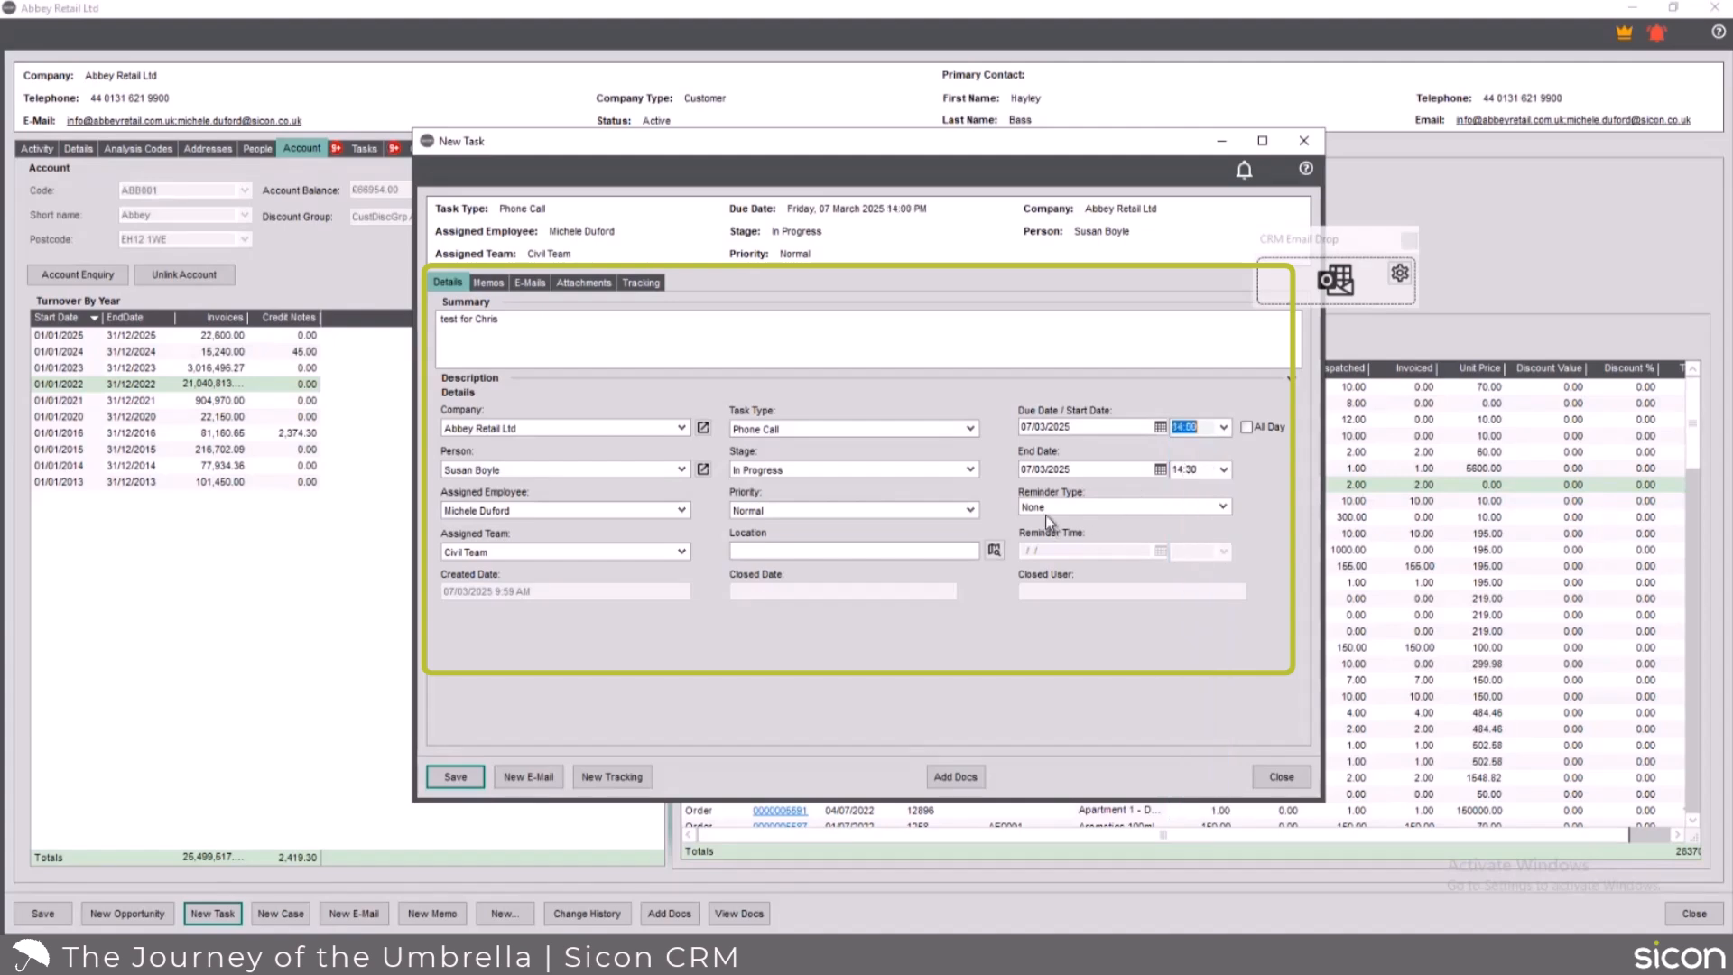
click(682, 511)
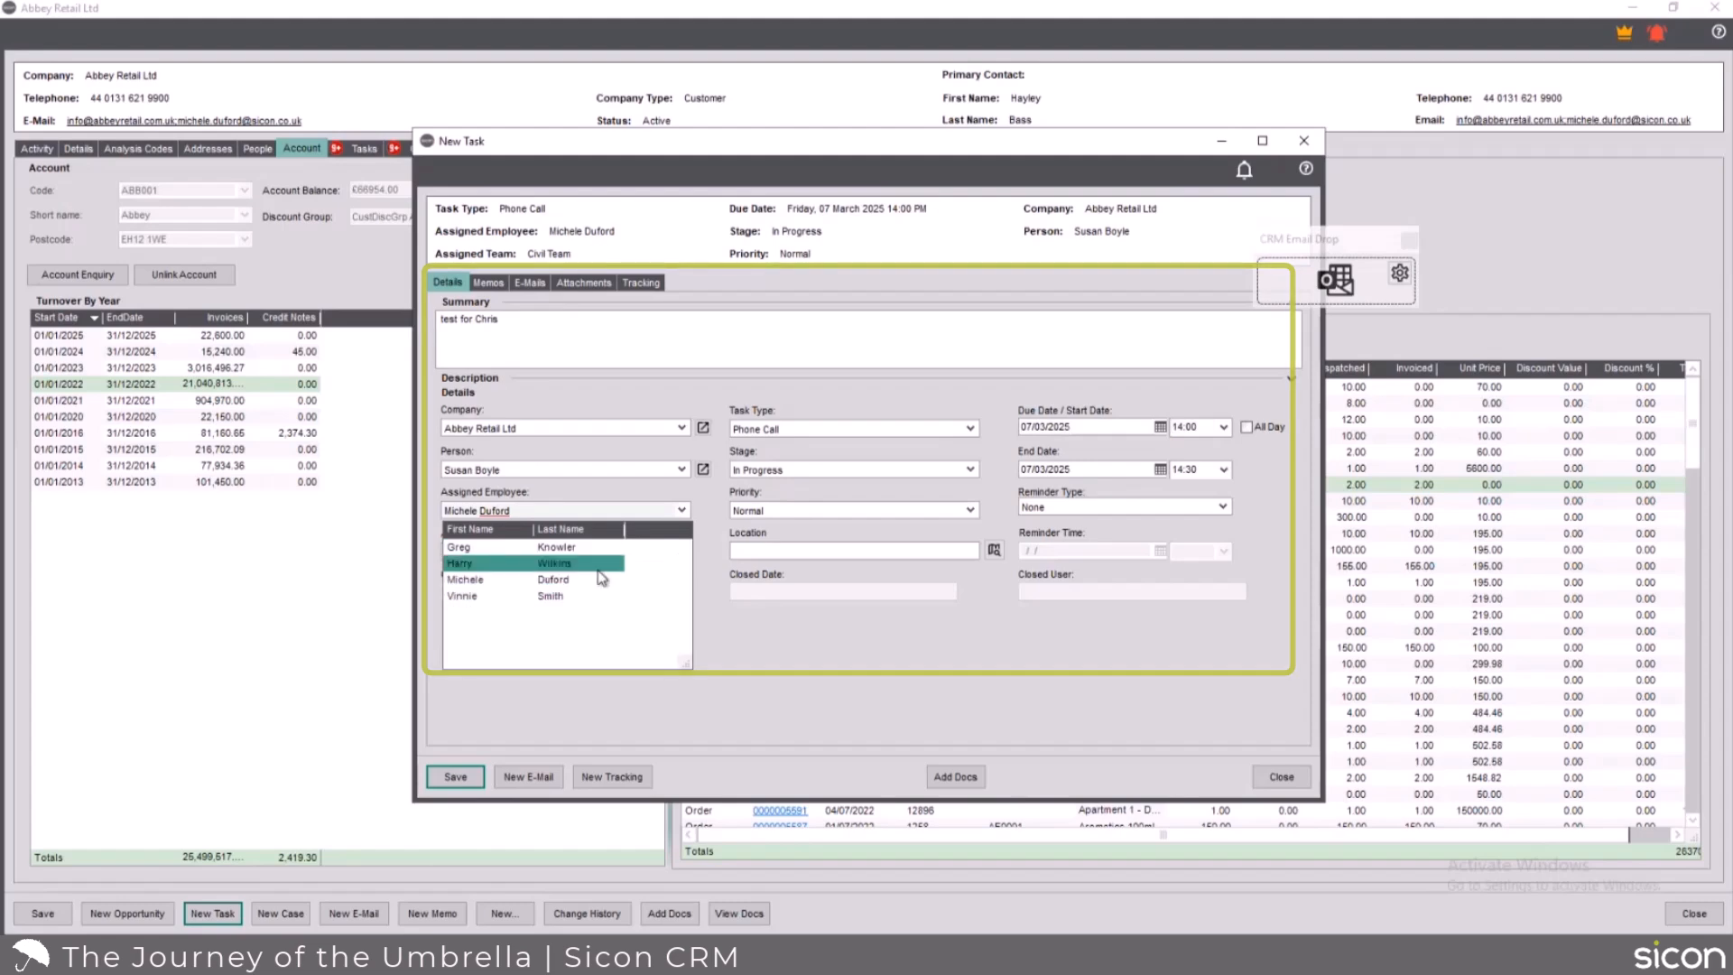
click(559, 579)
click(460, 777)
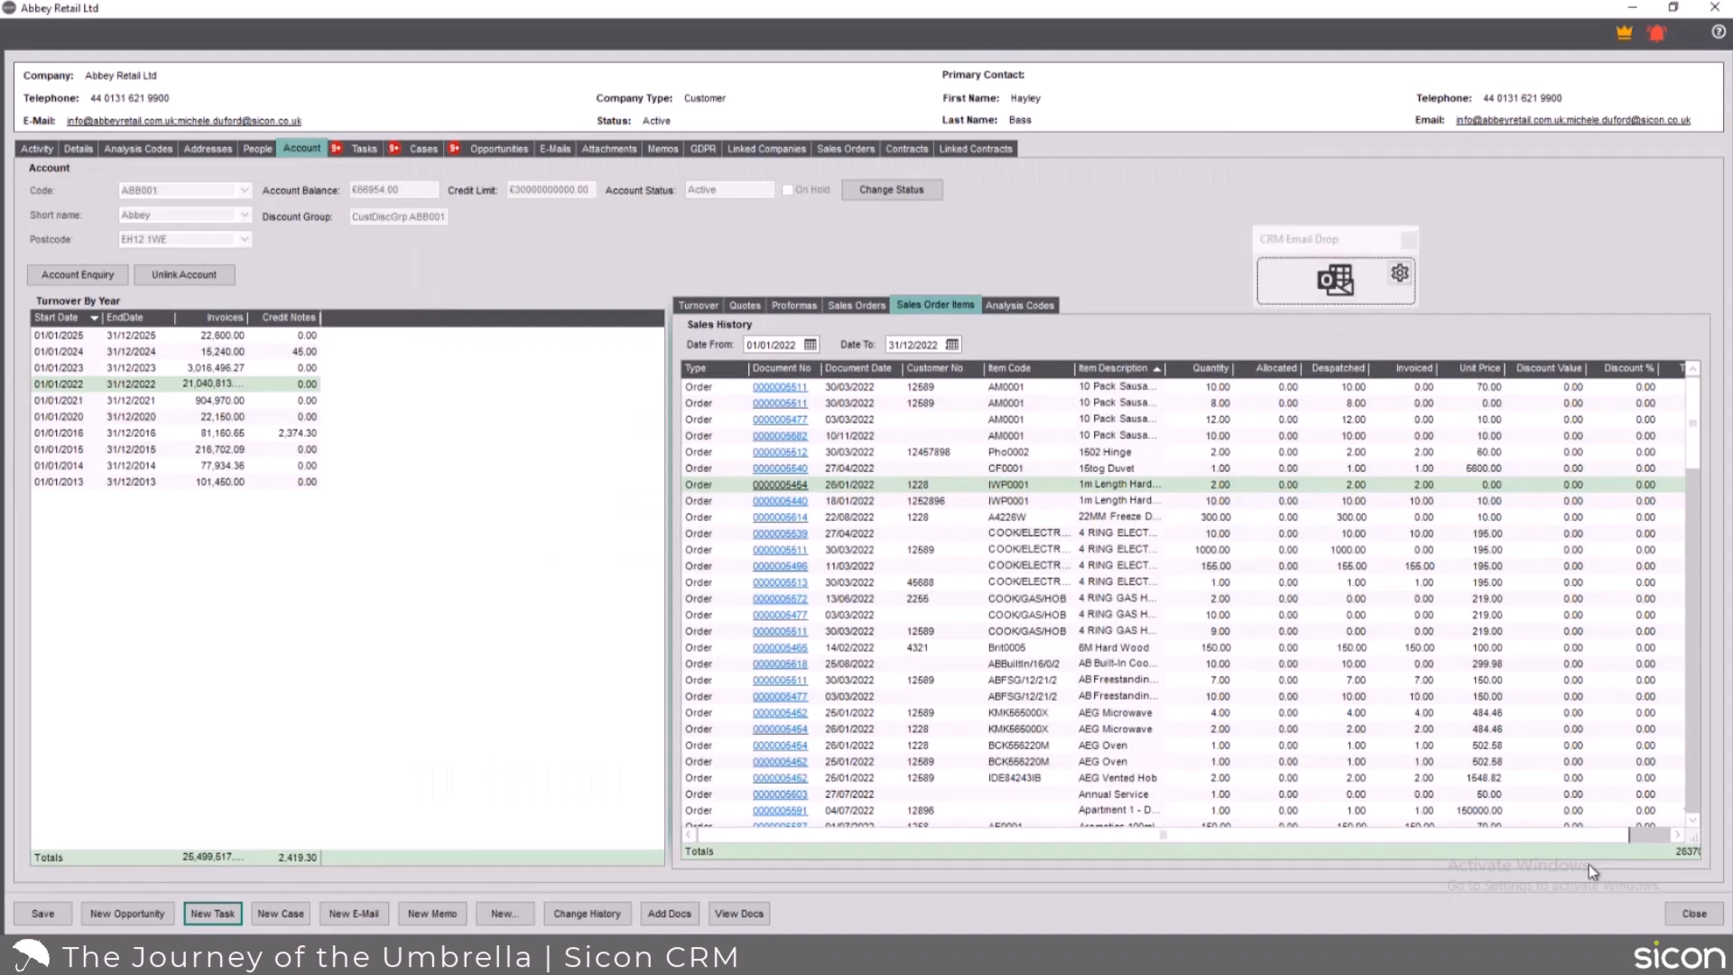
Save the Abbey Retail Ltd company record and reopen the company from the search list
click(43, 913)
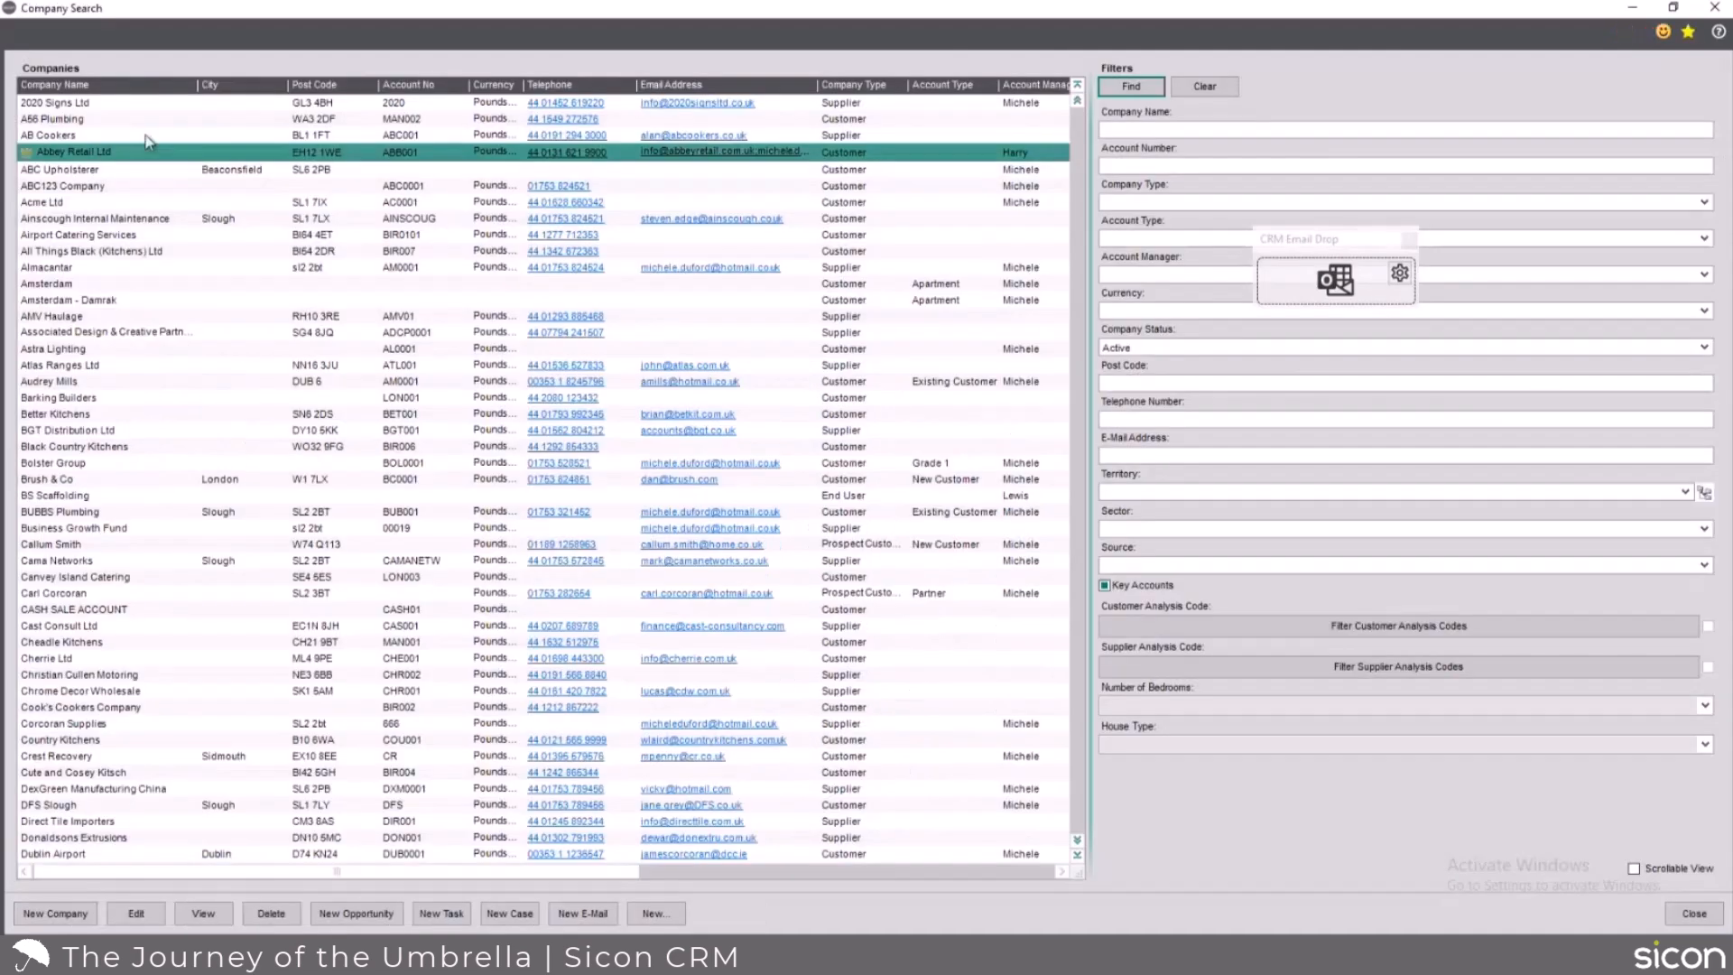
click(118, 159)
double_click(117, 159)
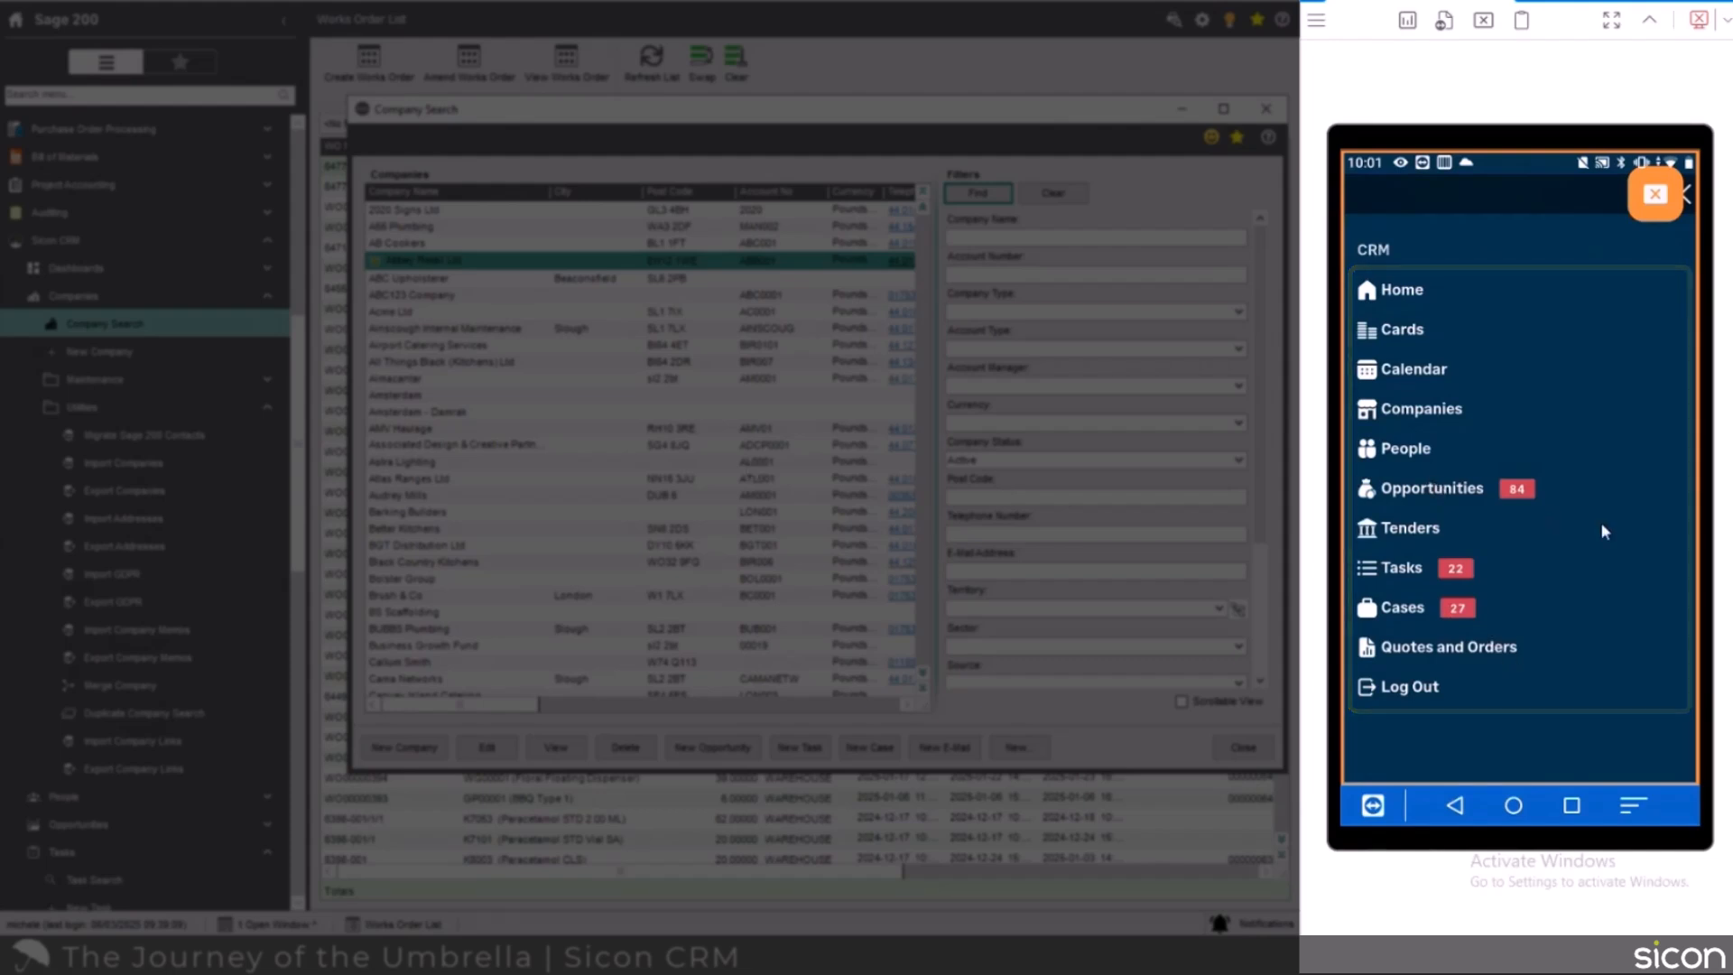
Open Quotes and Orders in the mobile CRM and browse the list of sales orders
click(1367, 646)
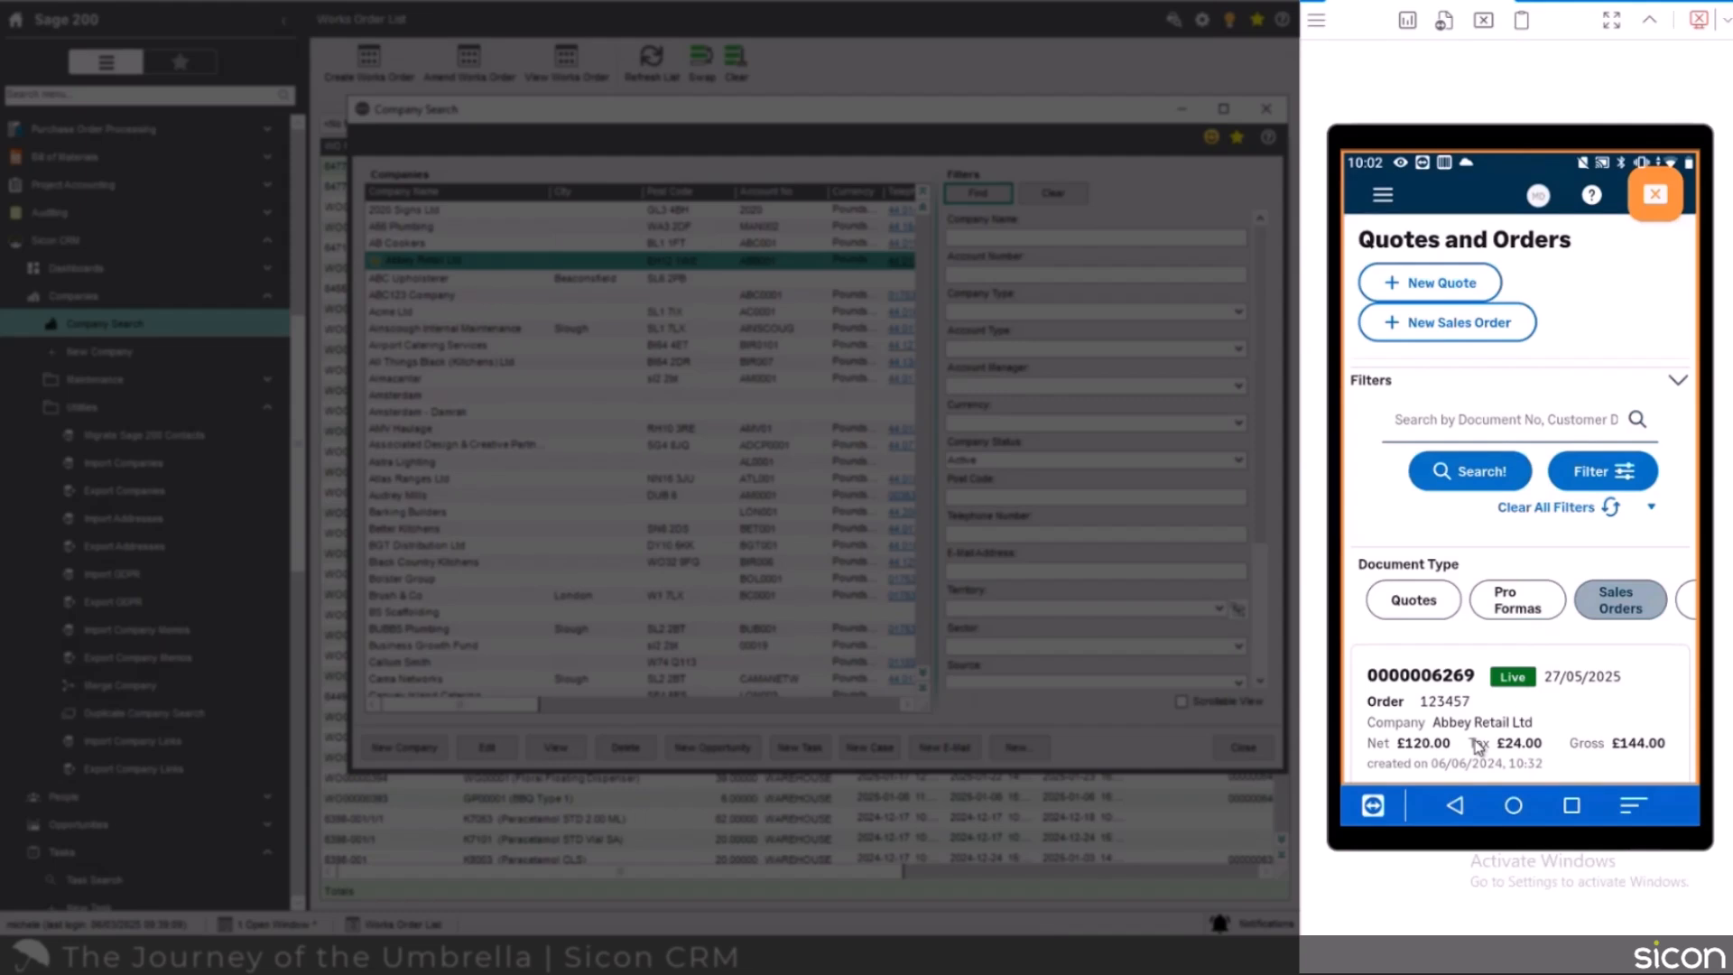
scroll(1478, 745, down, 10)
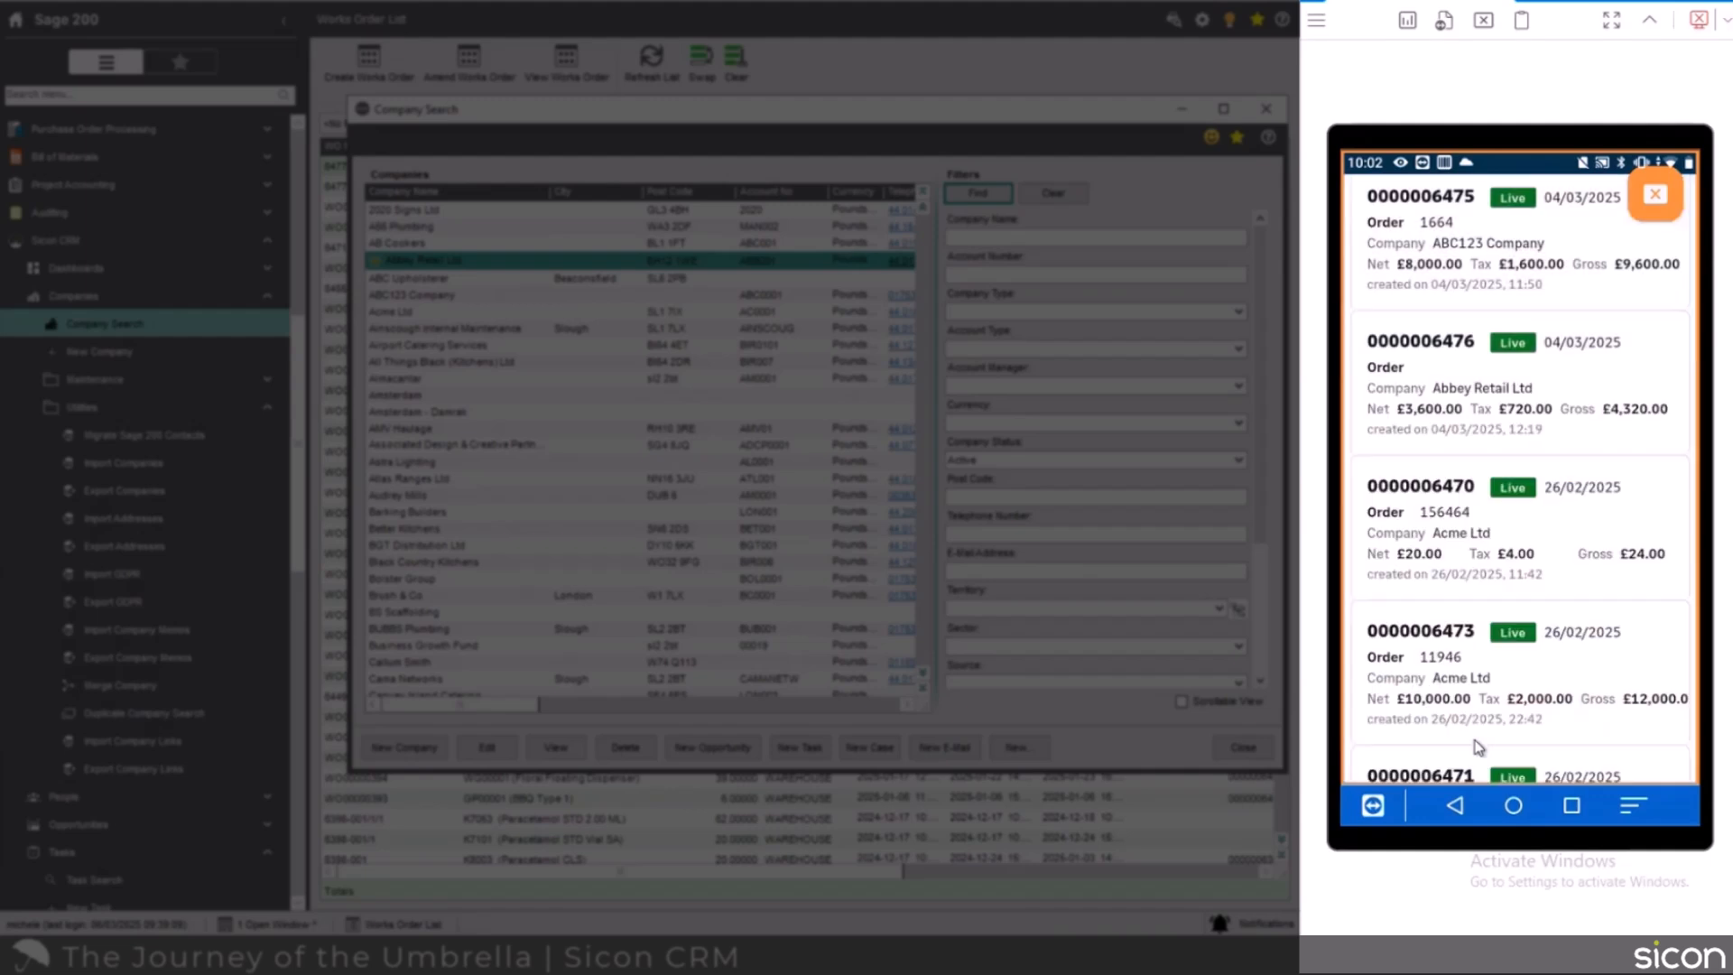
scroll(1477, 747, up, 10)
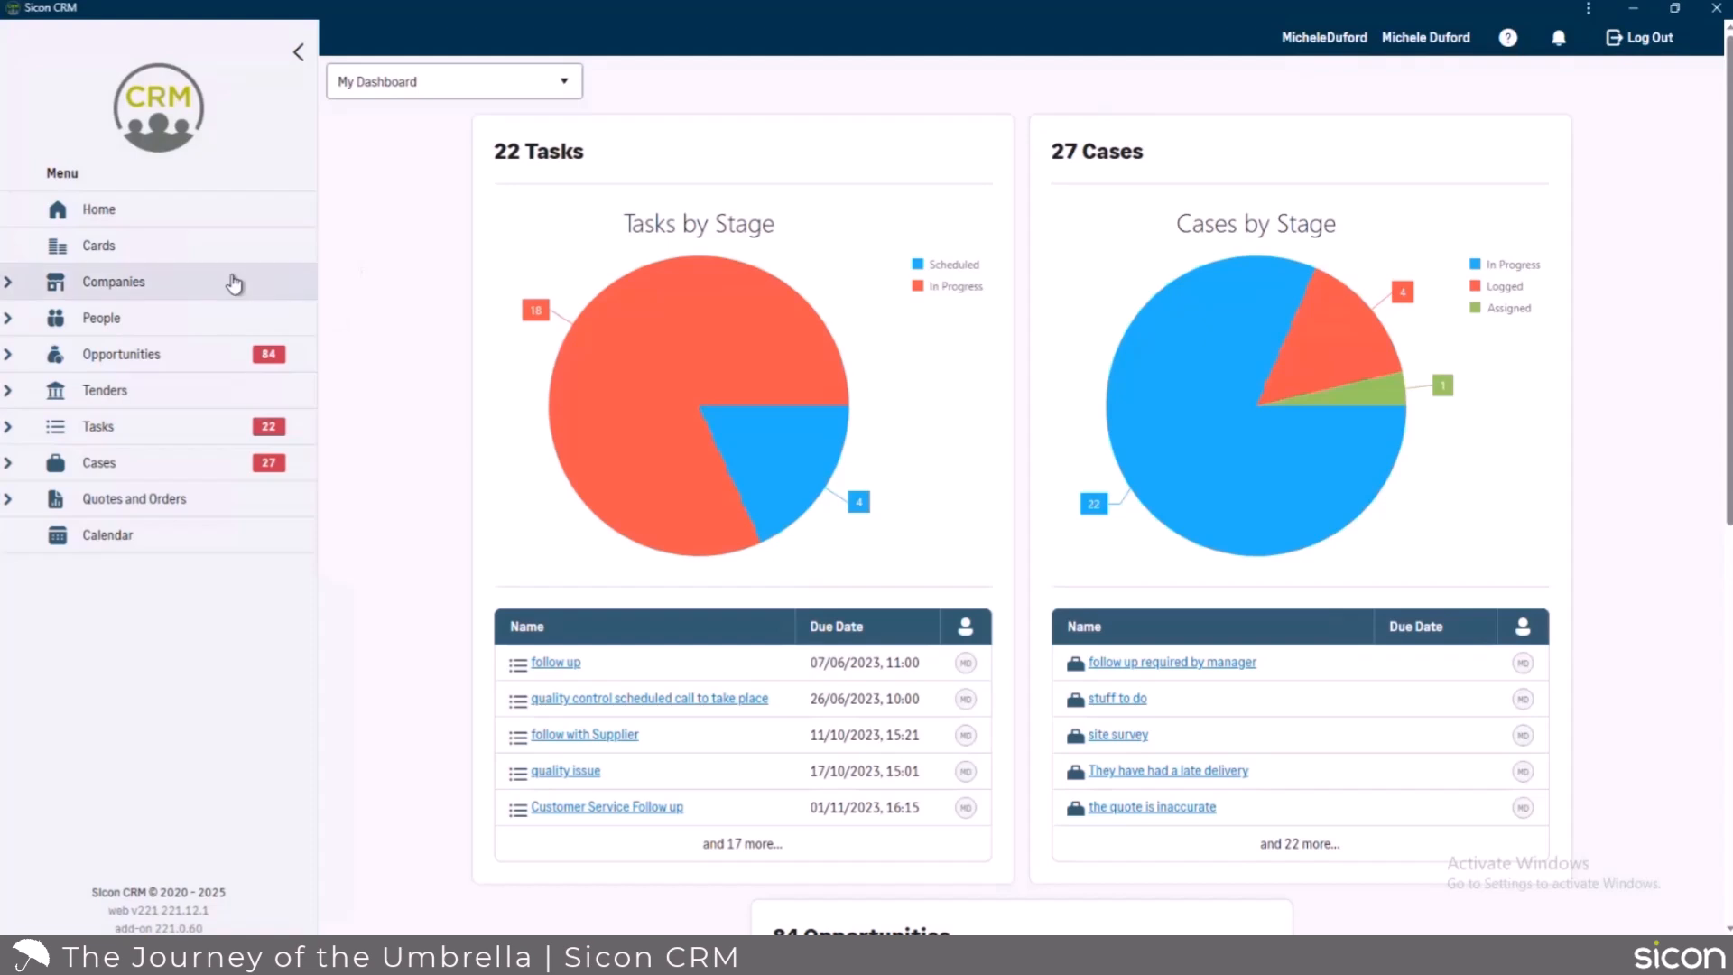
In the Sicon CRM web app, search the companies for "abbey" and open Abbey Retail Ltd
click(176, 285)
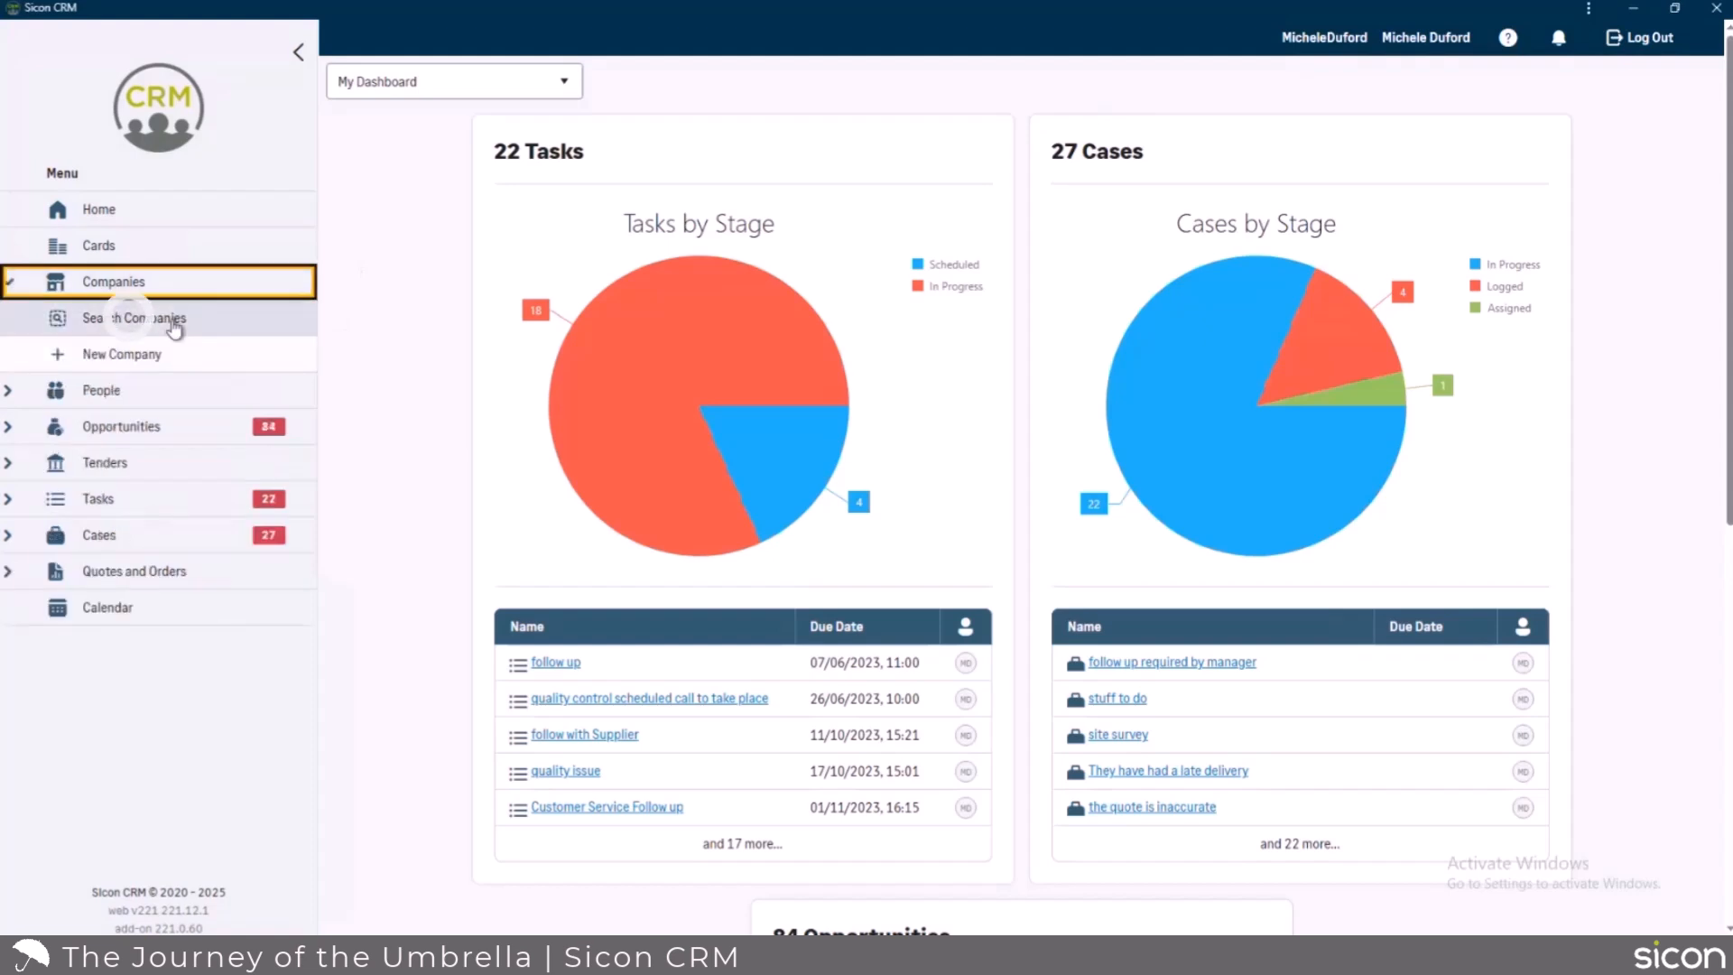
click(176, 319)
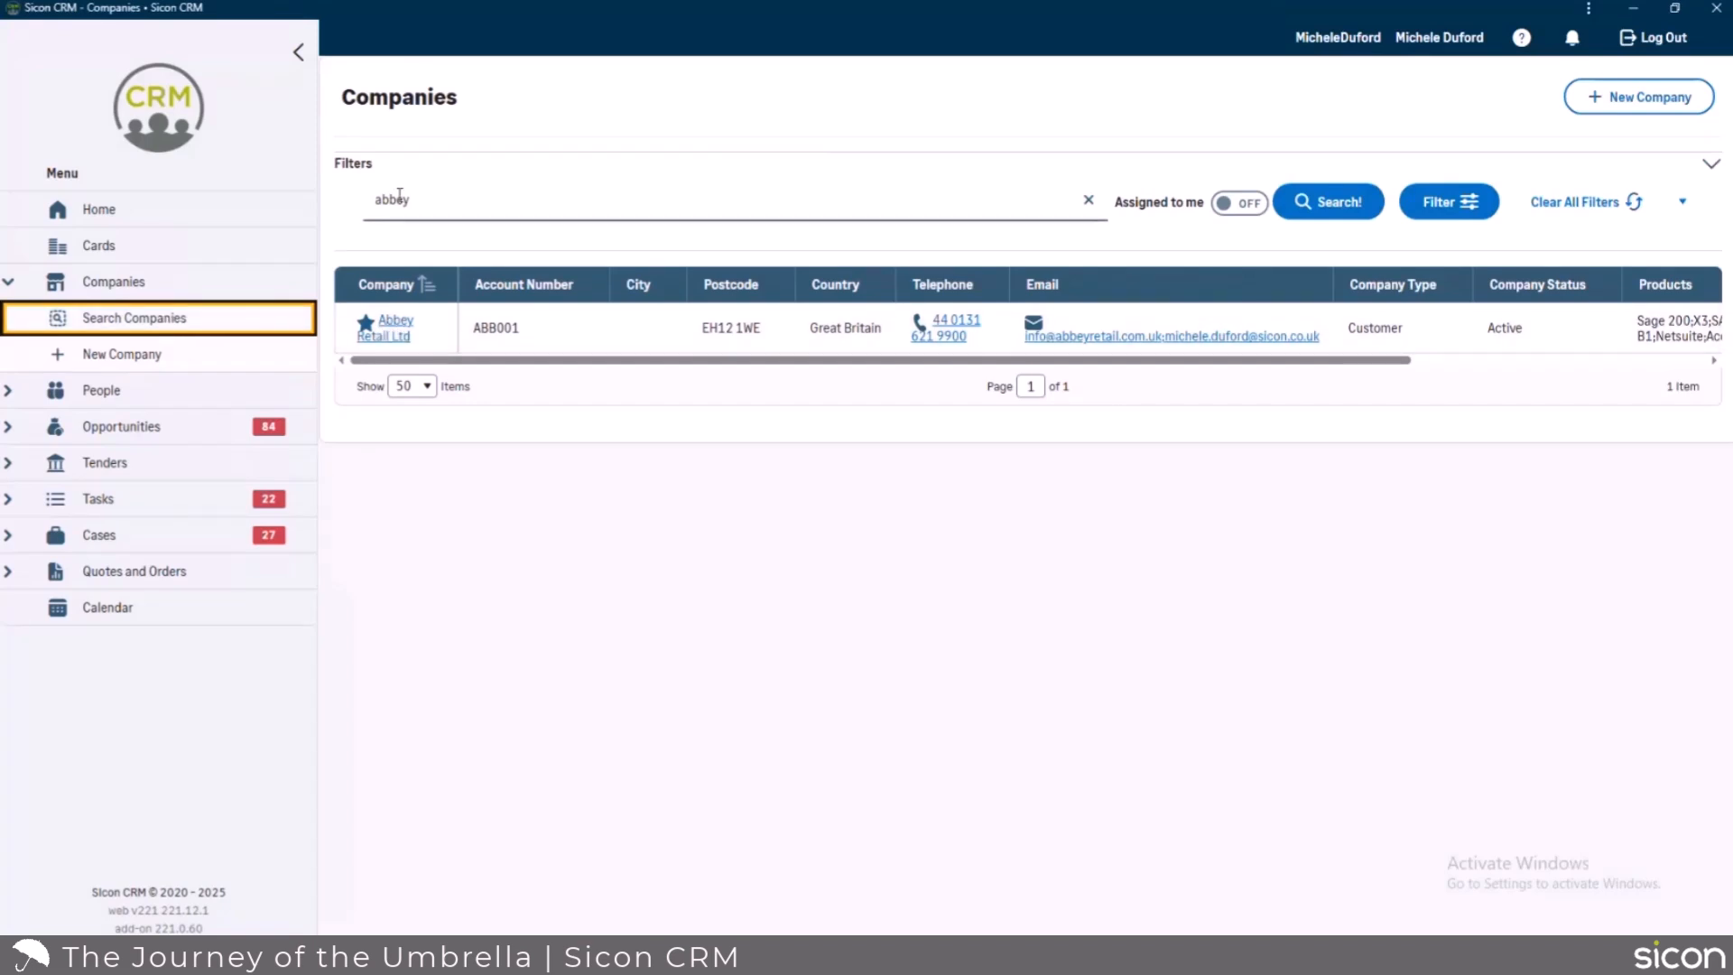
click(390, 321)
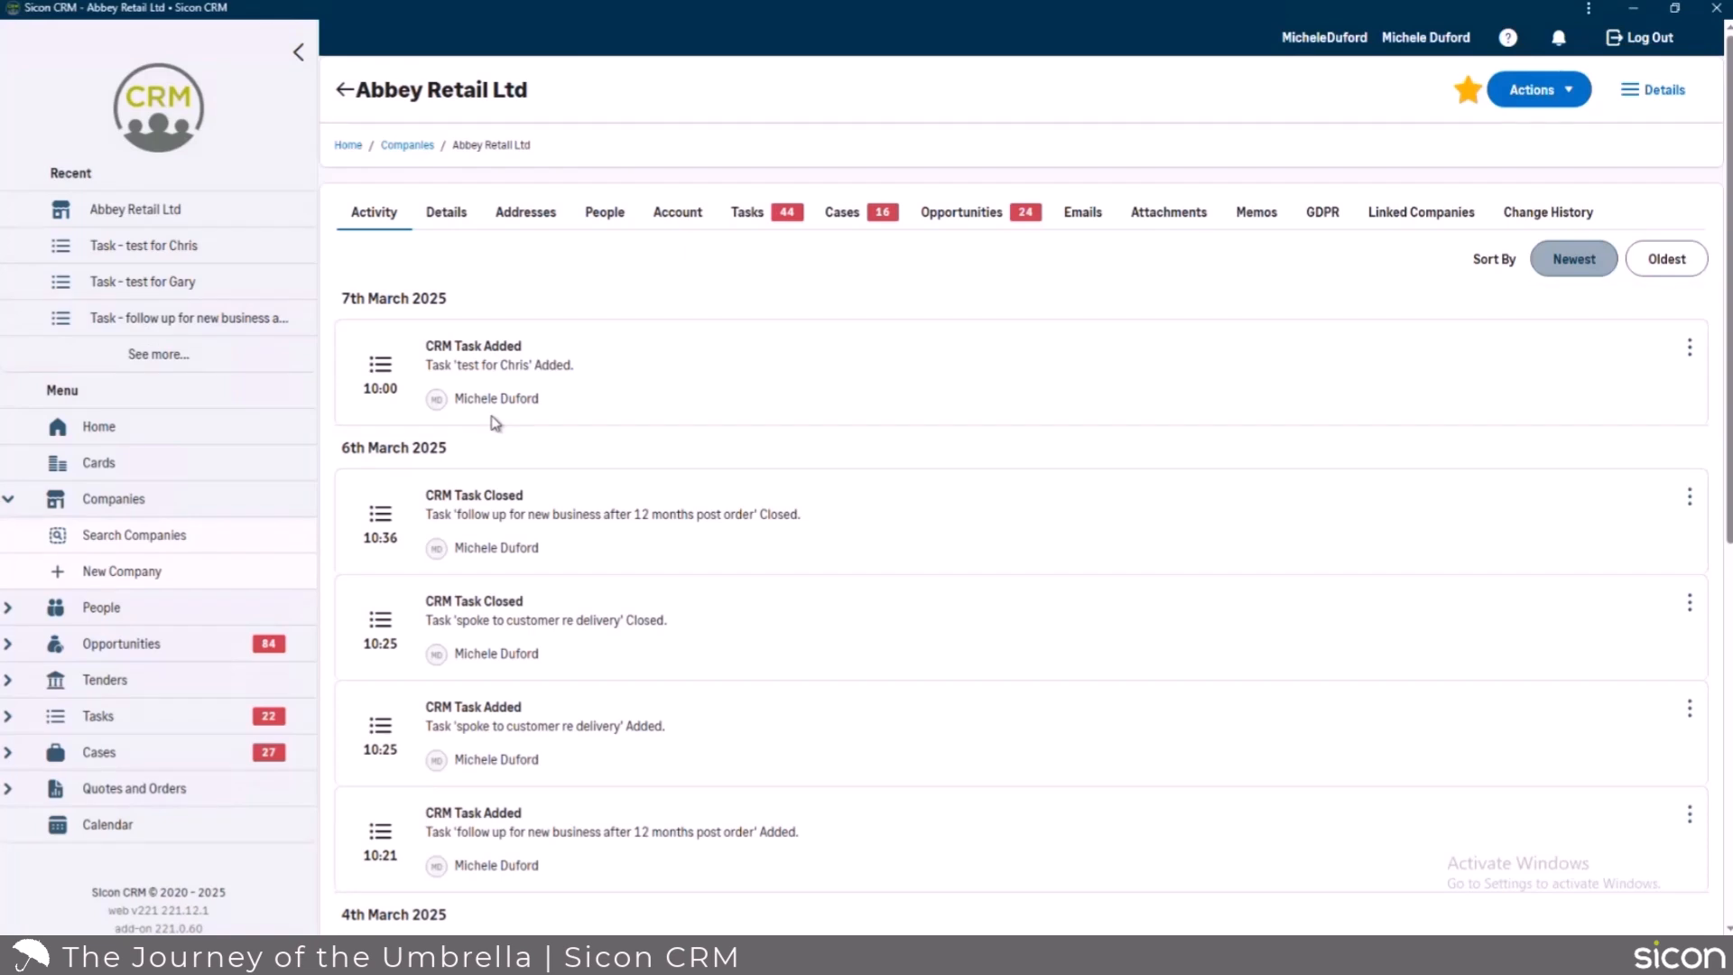
Review the tasks, cases and opportunities lists of Abbey Retail Ltd
click(765, 222)
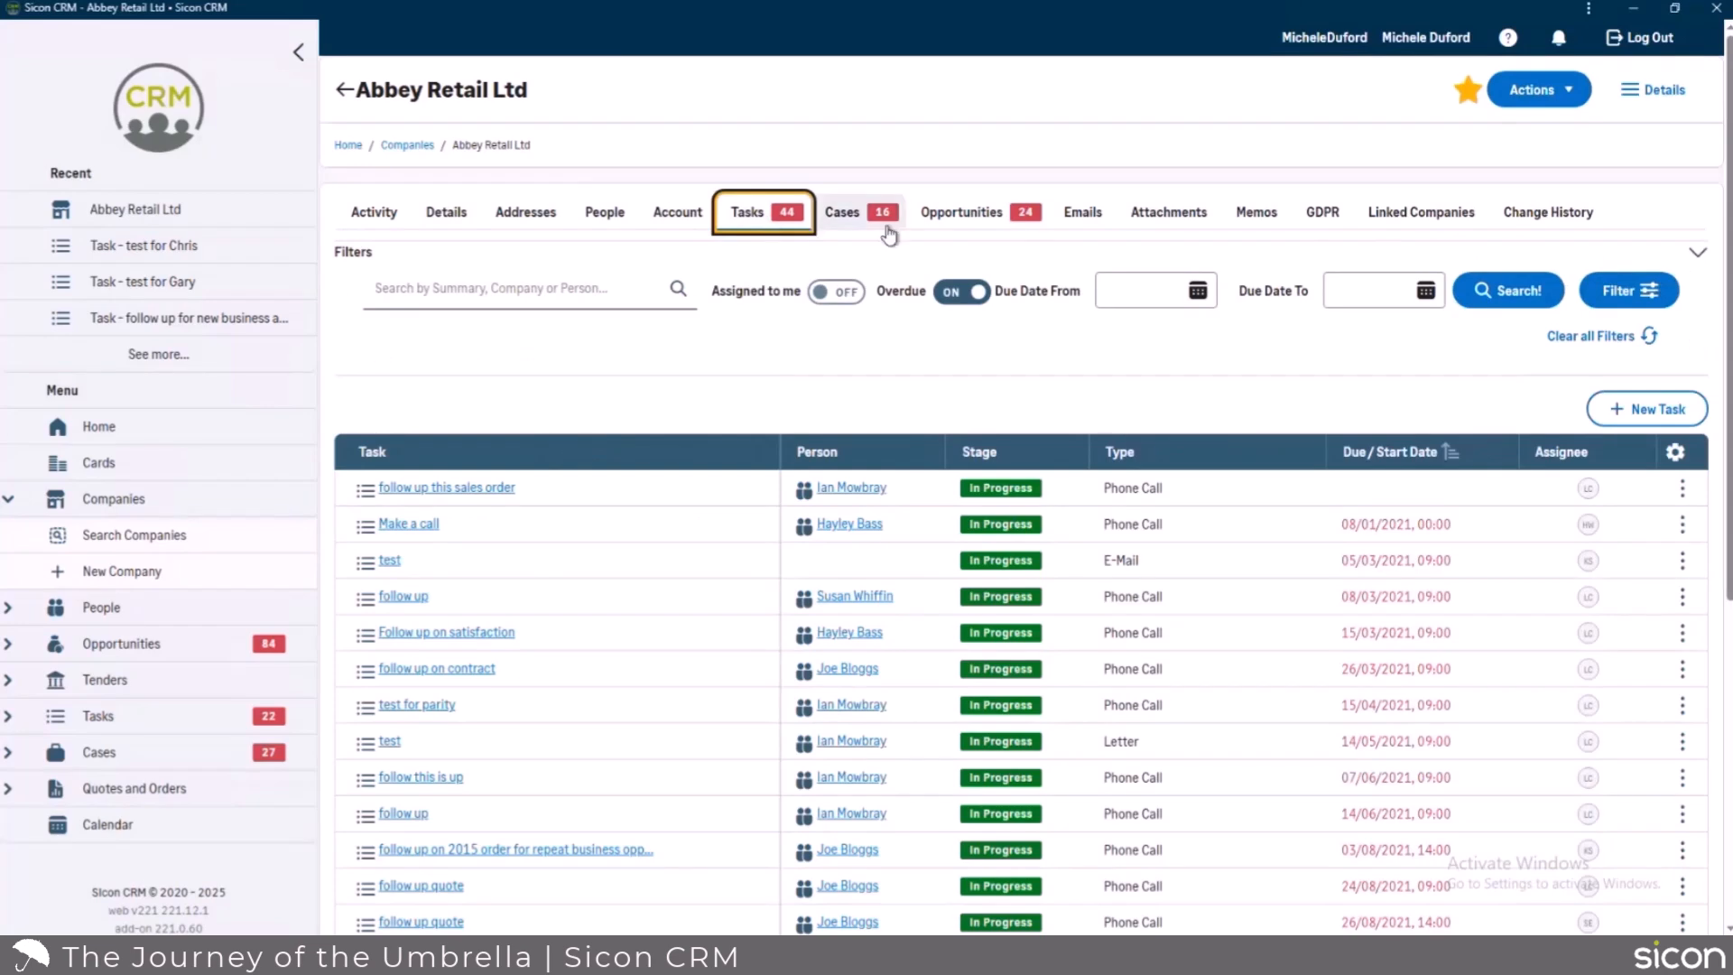
click(859, 222)
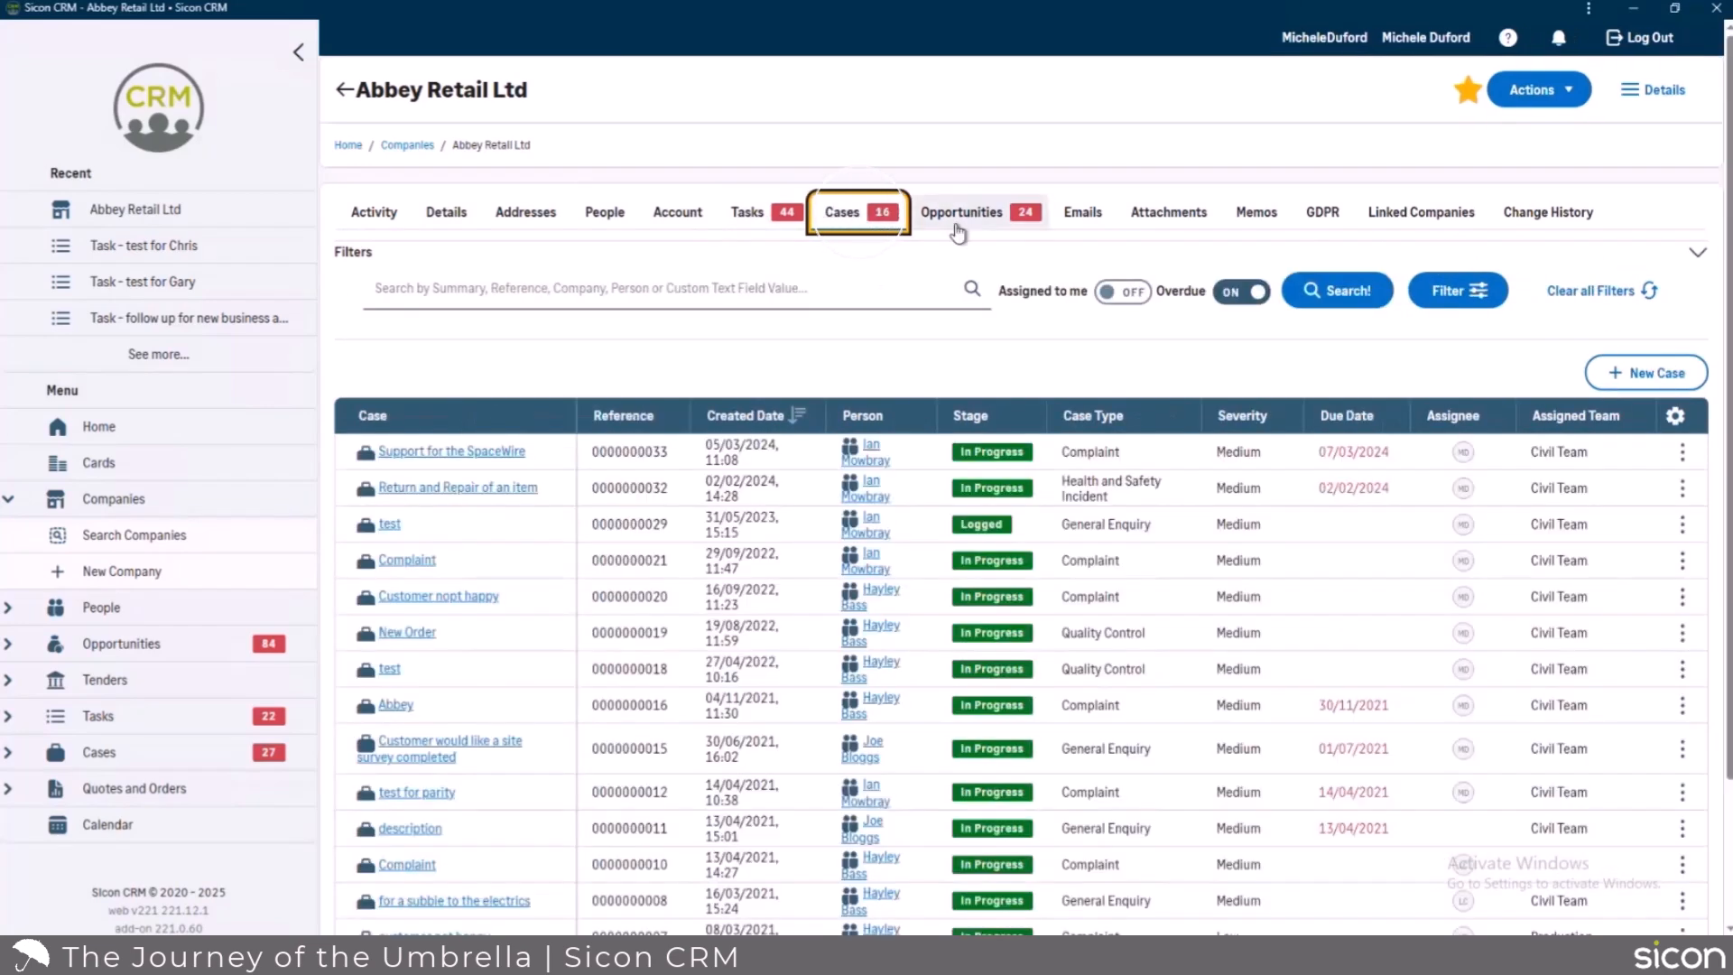
click(959, 225)
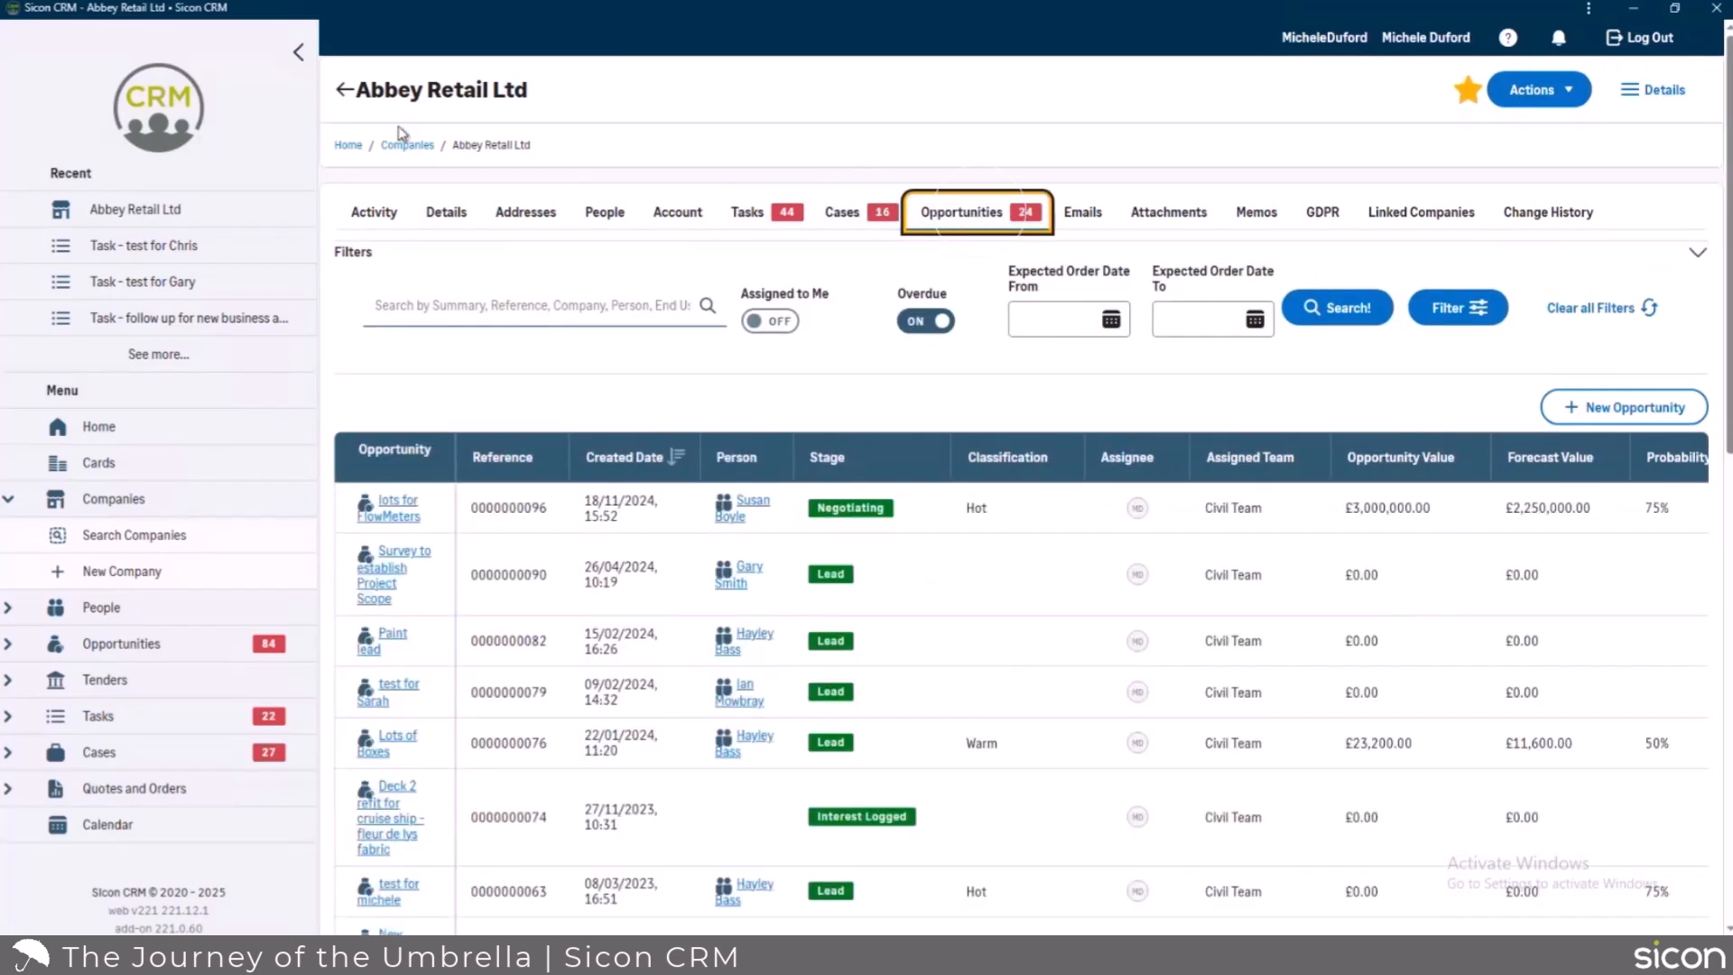
Open the search across all companies' opportunities, and review the monthly forecast chart and the opportunity list
click(176, 648)
scroll(202, 591, down, 2)
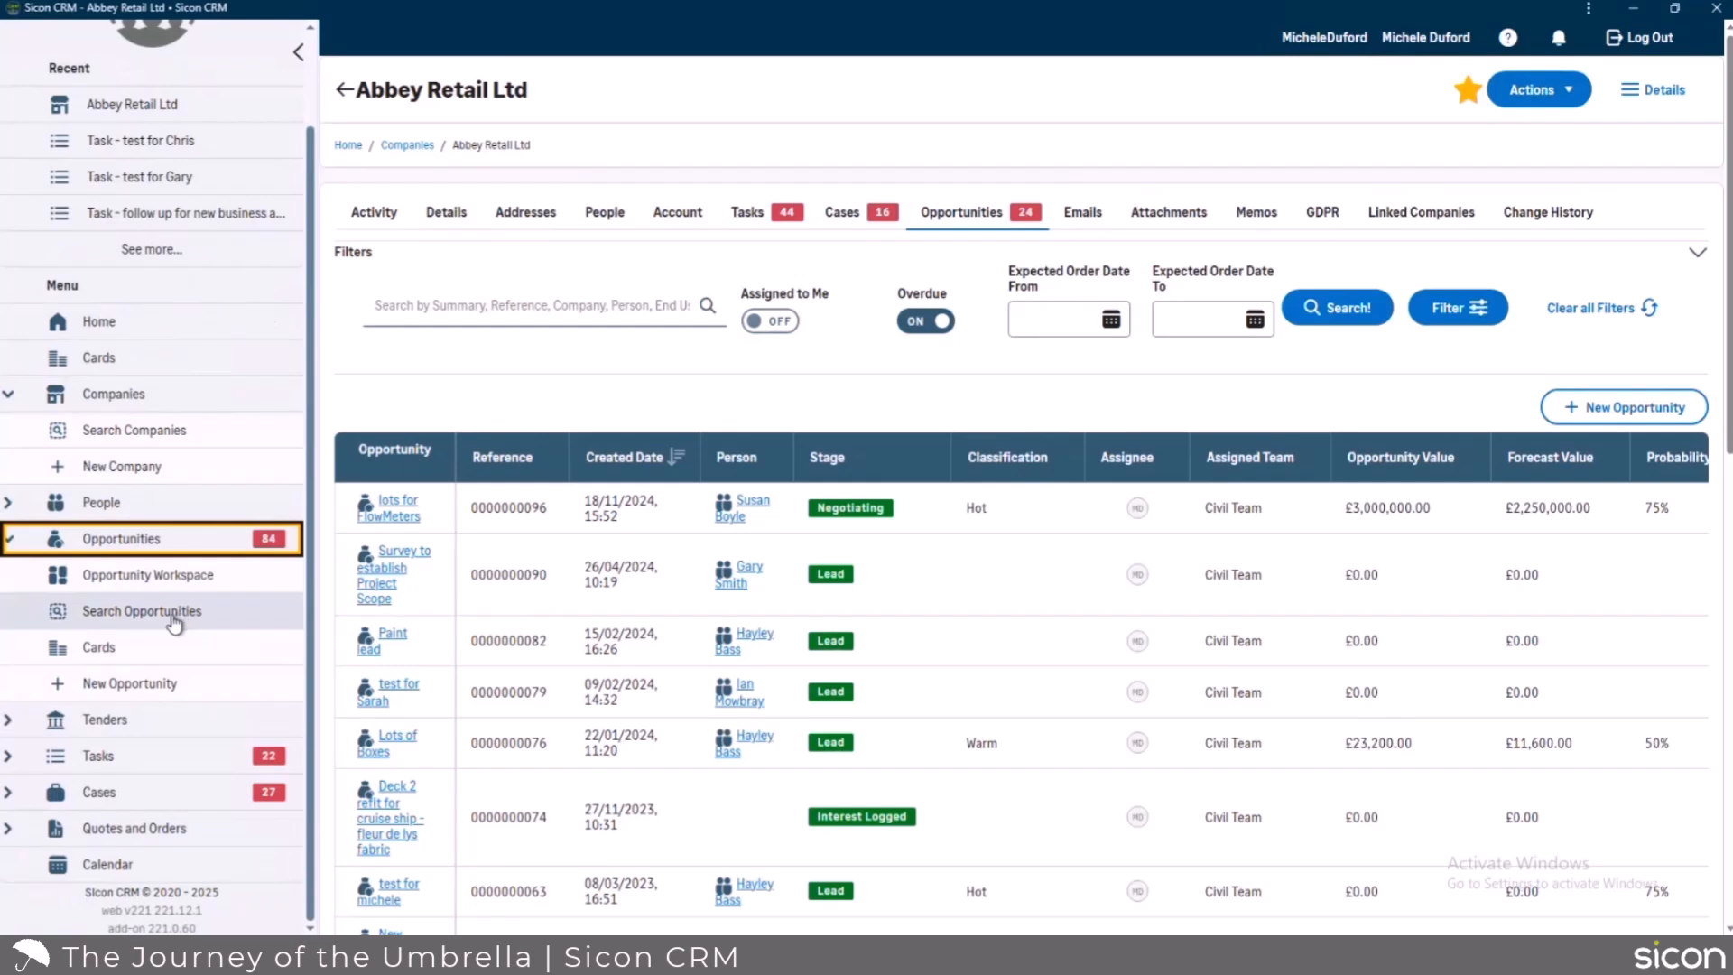
click(174, 614)
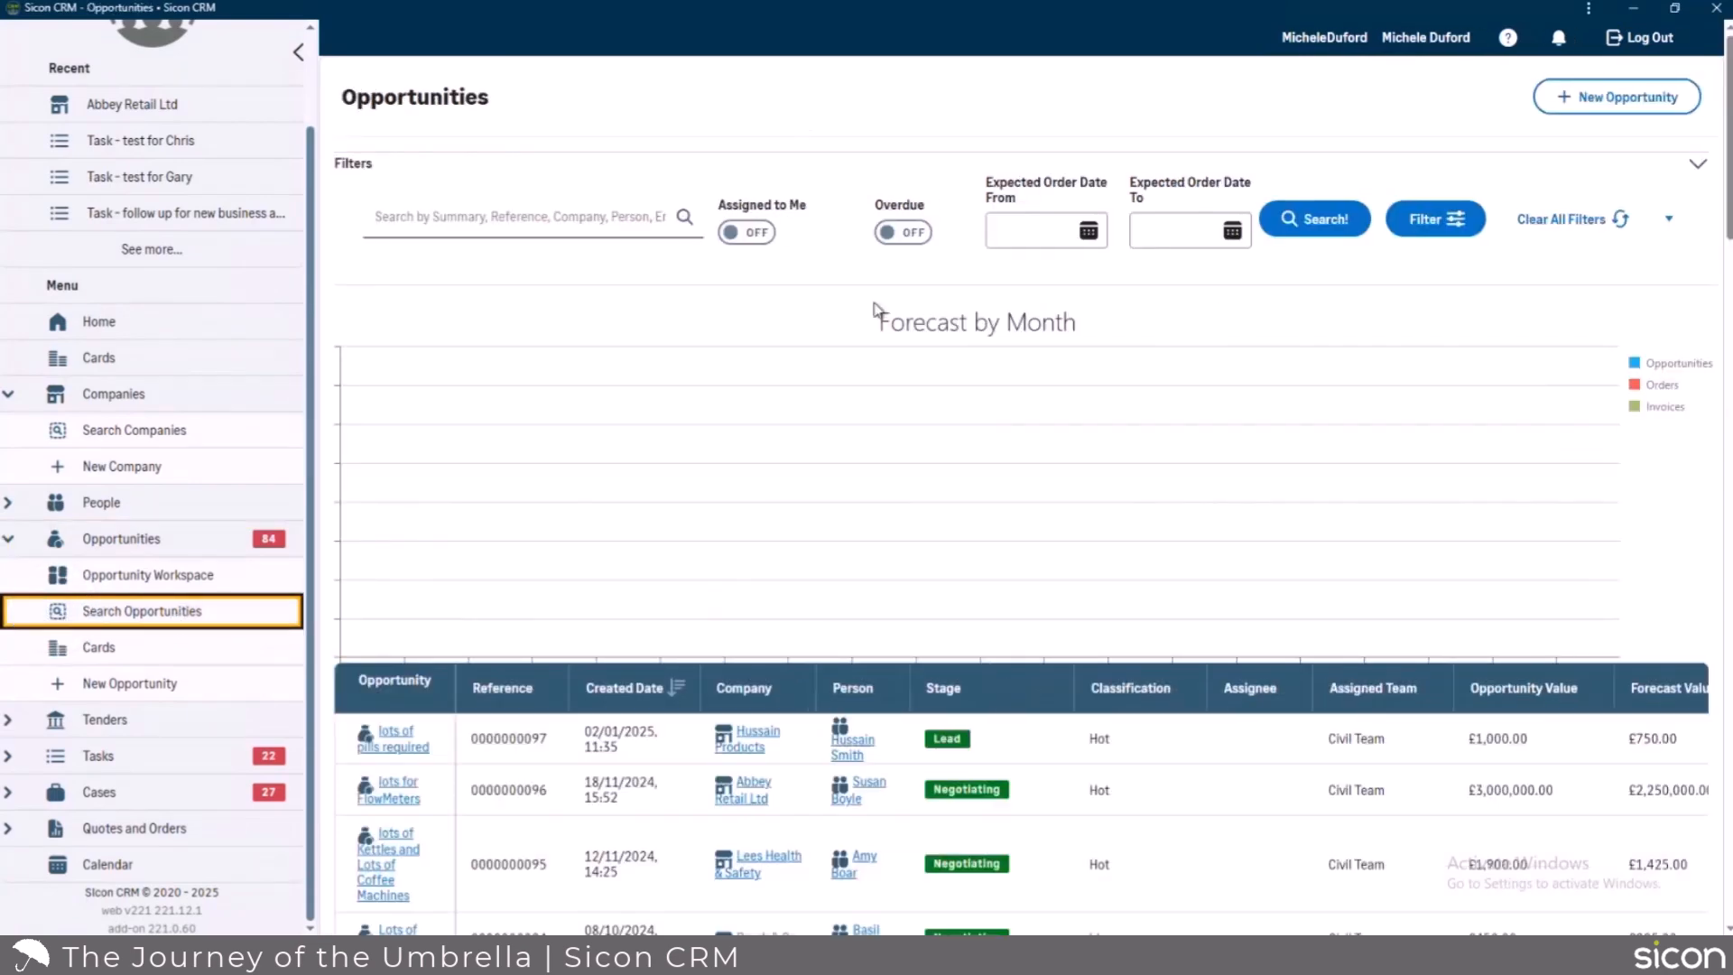
scroll(871, 332, down, 2)
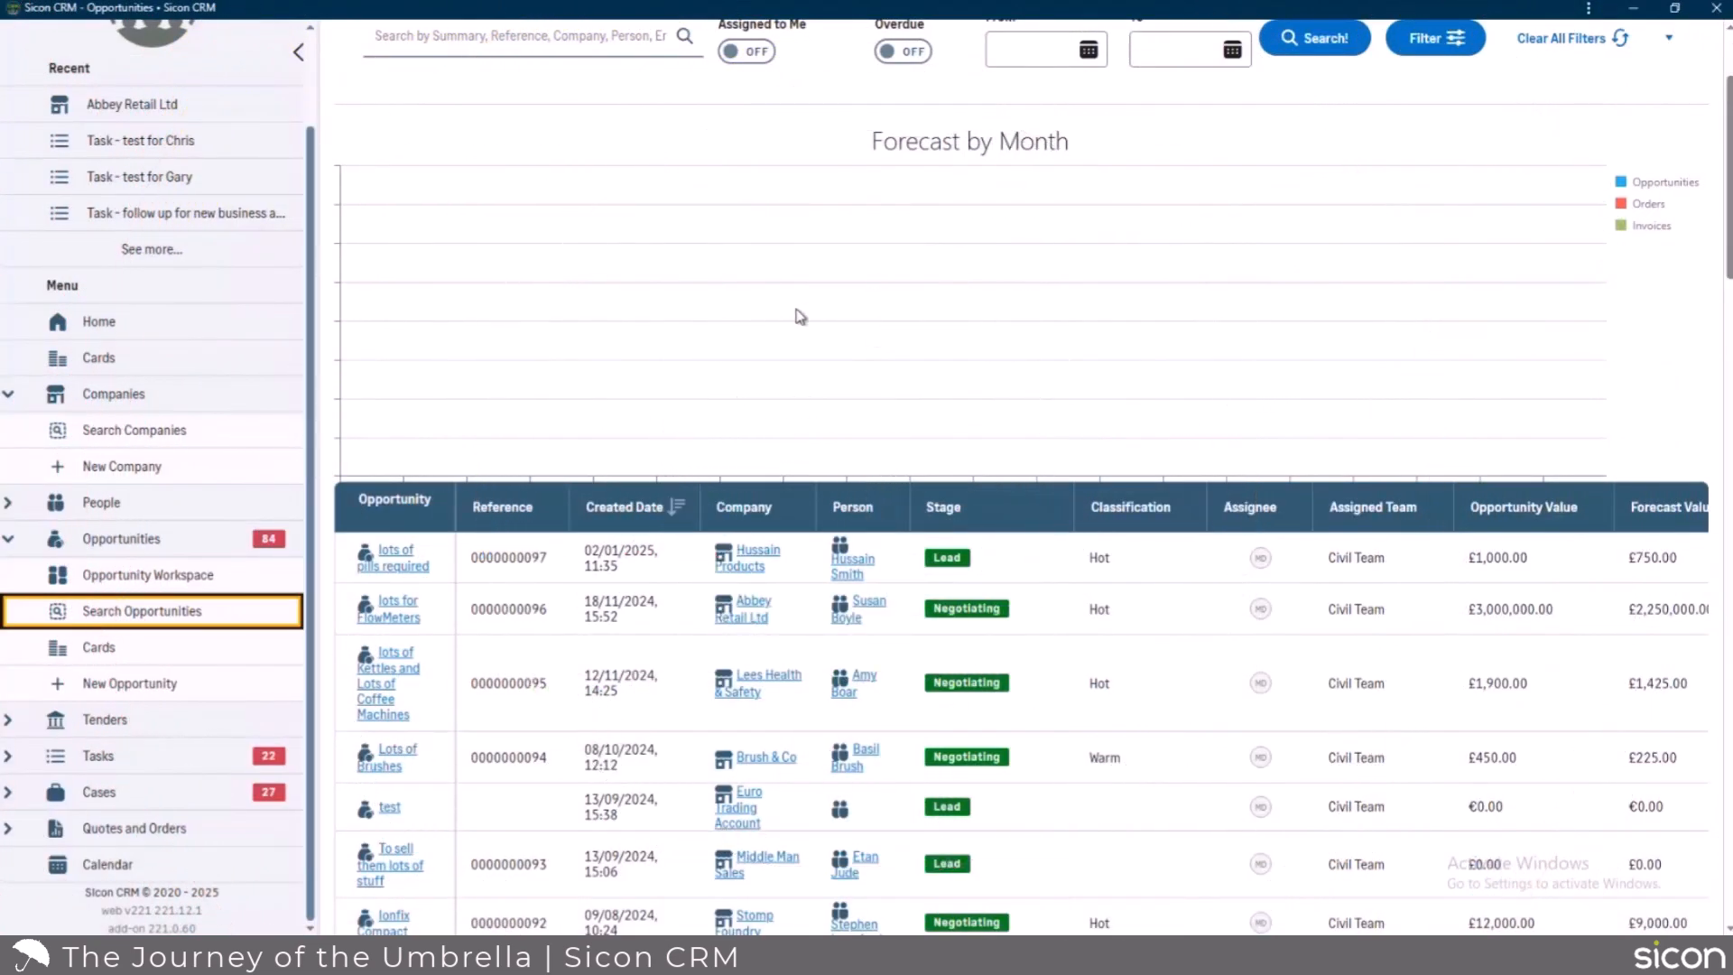
scroll(802, 318, up, 2)
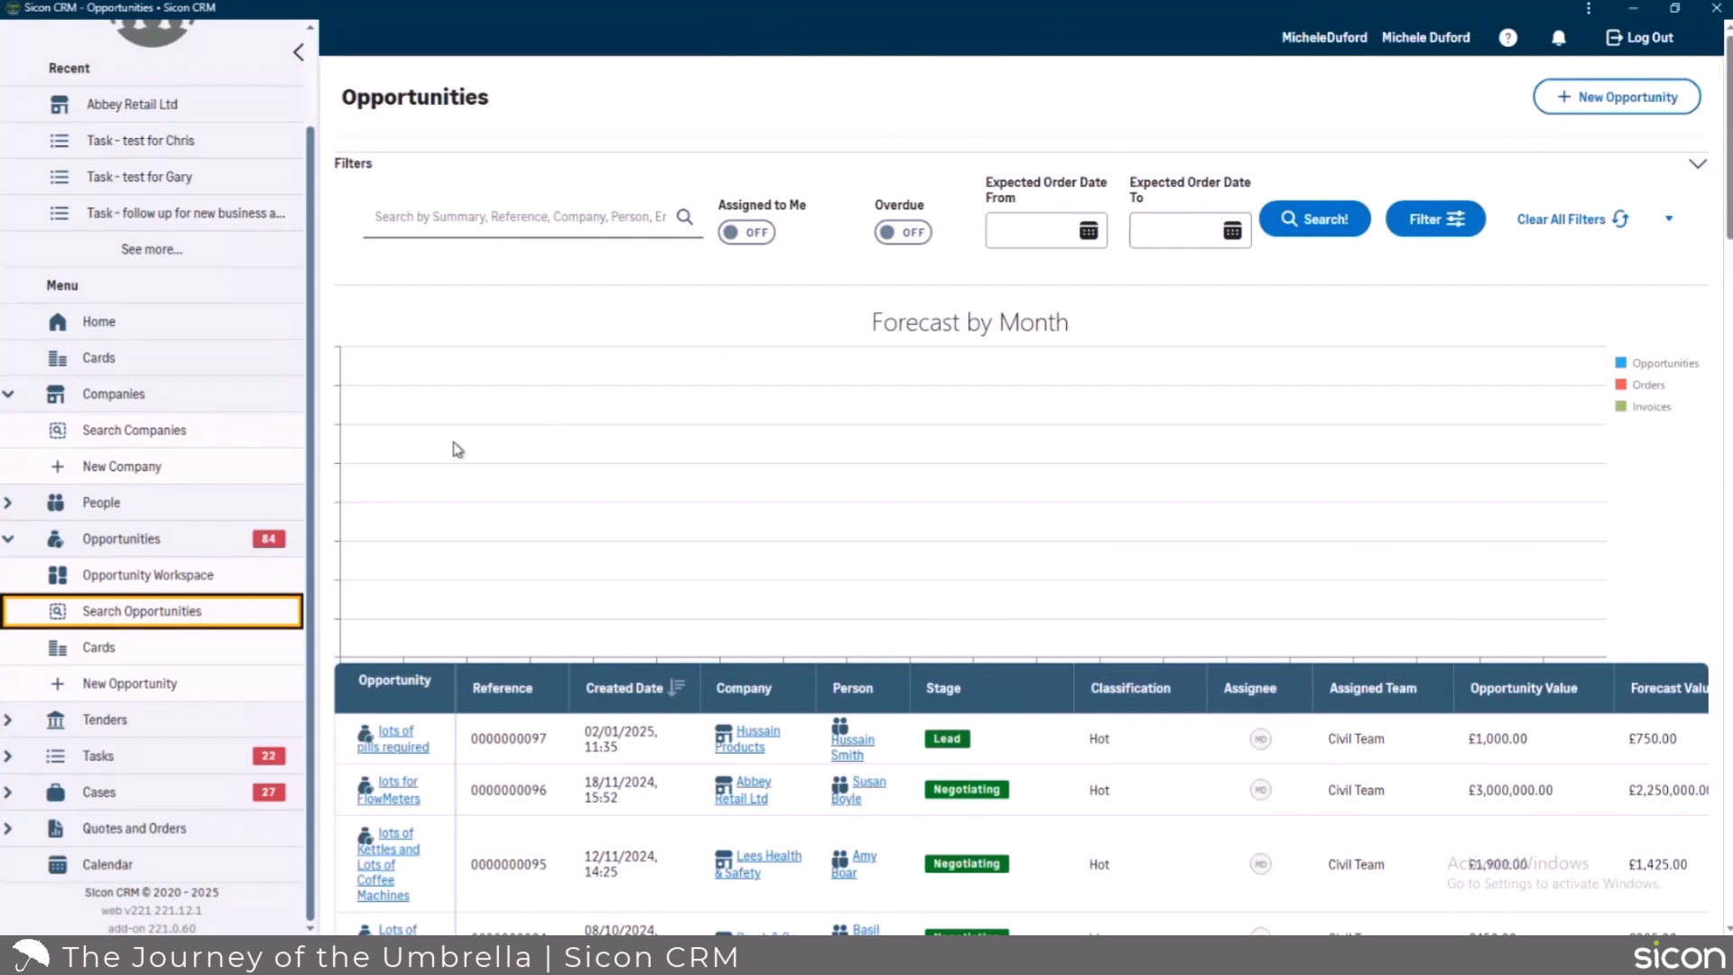
Start a Quick Price Enquiry from the Abbey Retail Ltd record and pick the ACS/KETTLE stock item by searching "kett"
click(119, 104)
click(1538, 89)
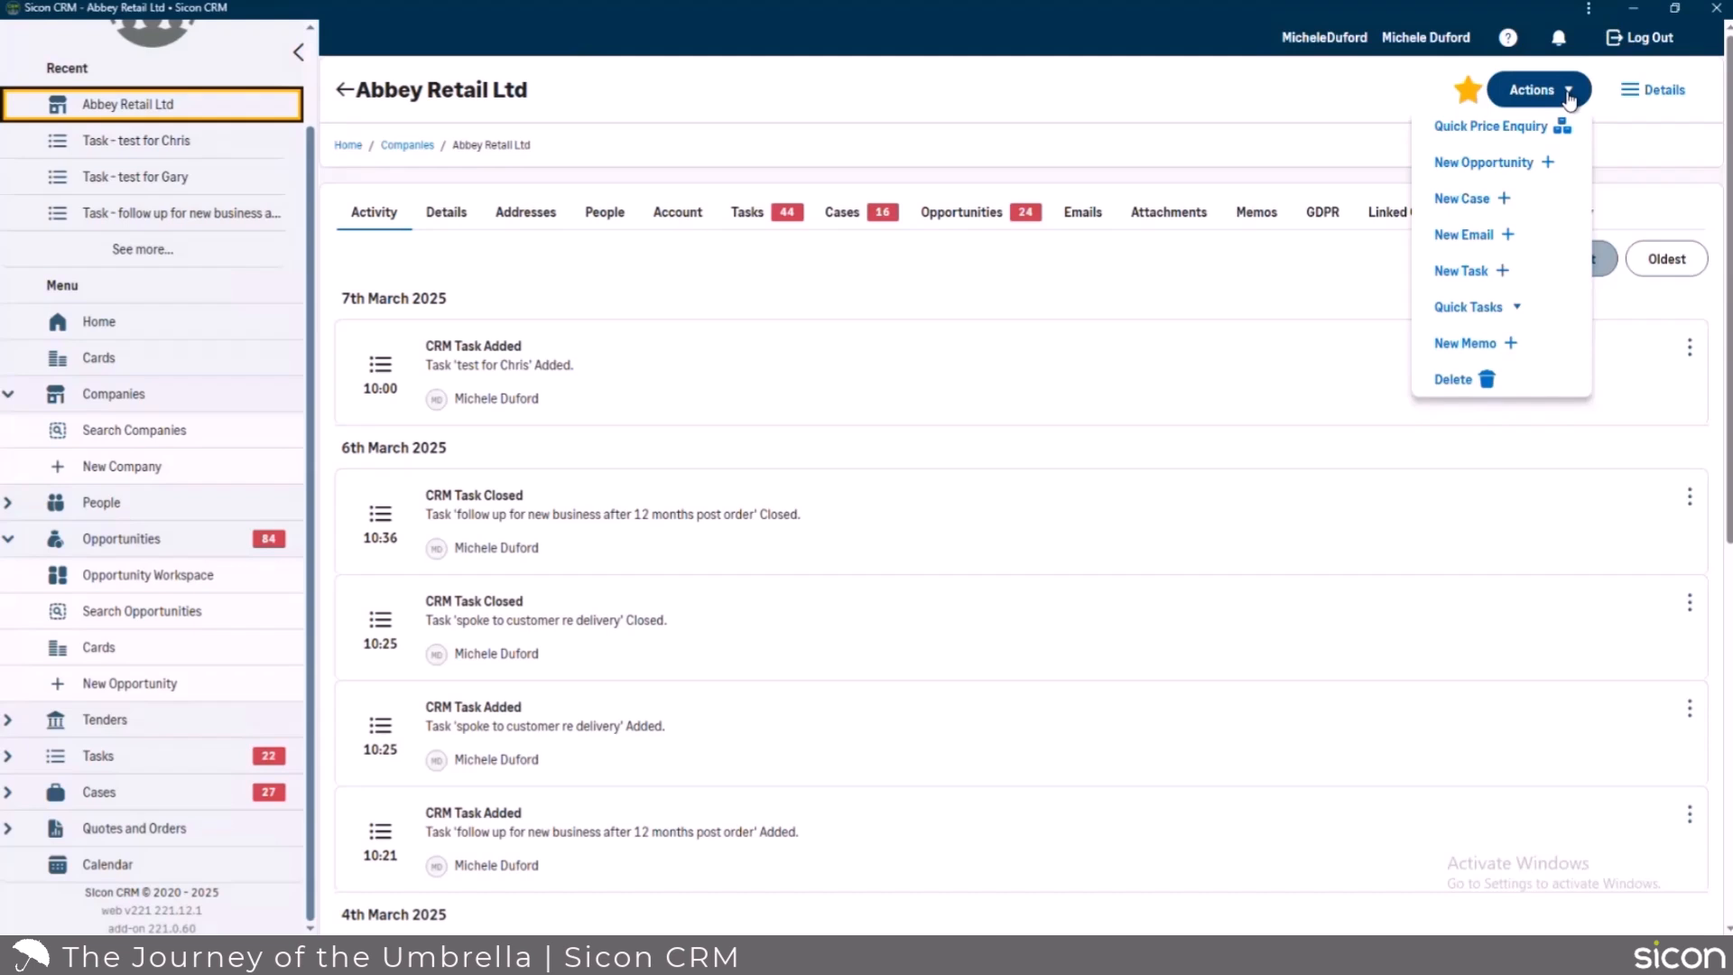
click(1534, 129)
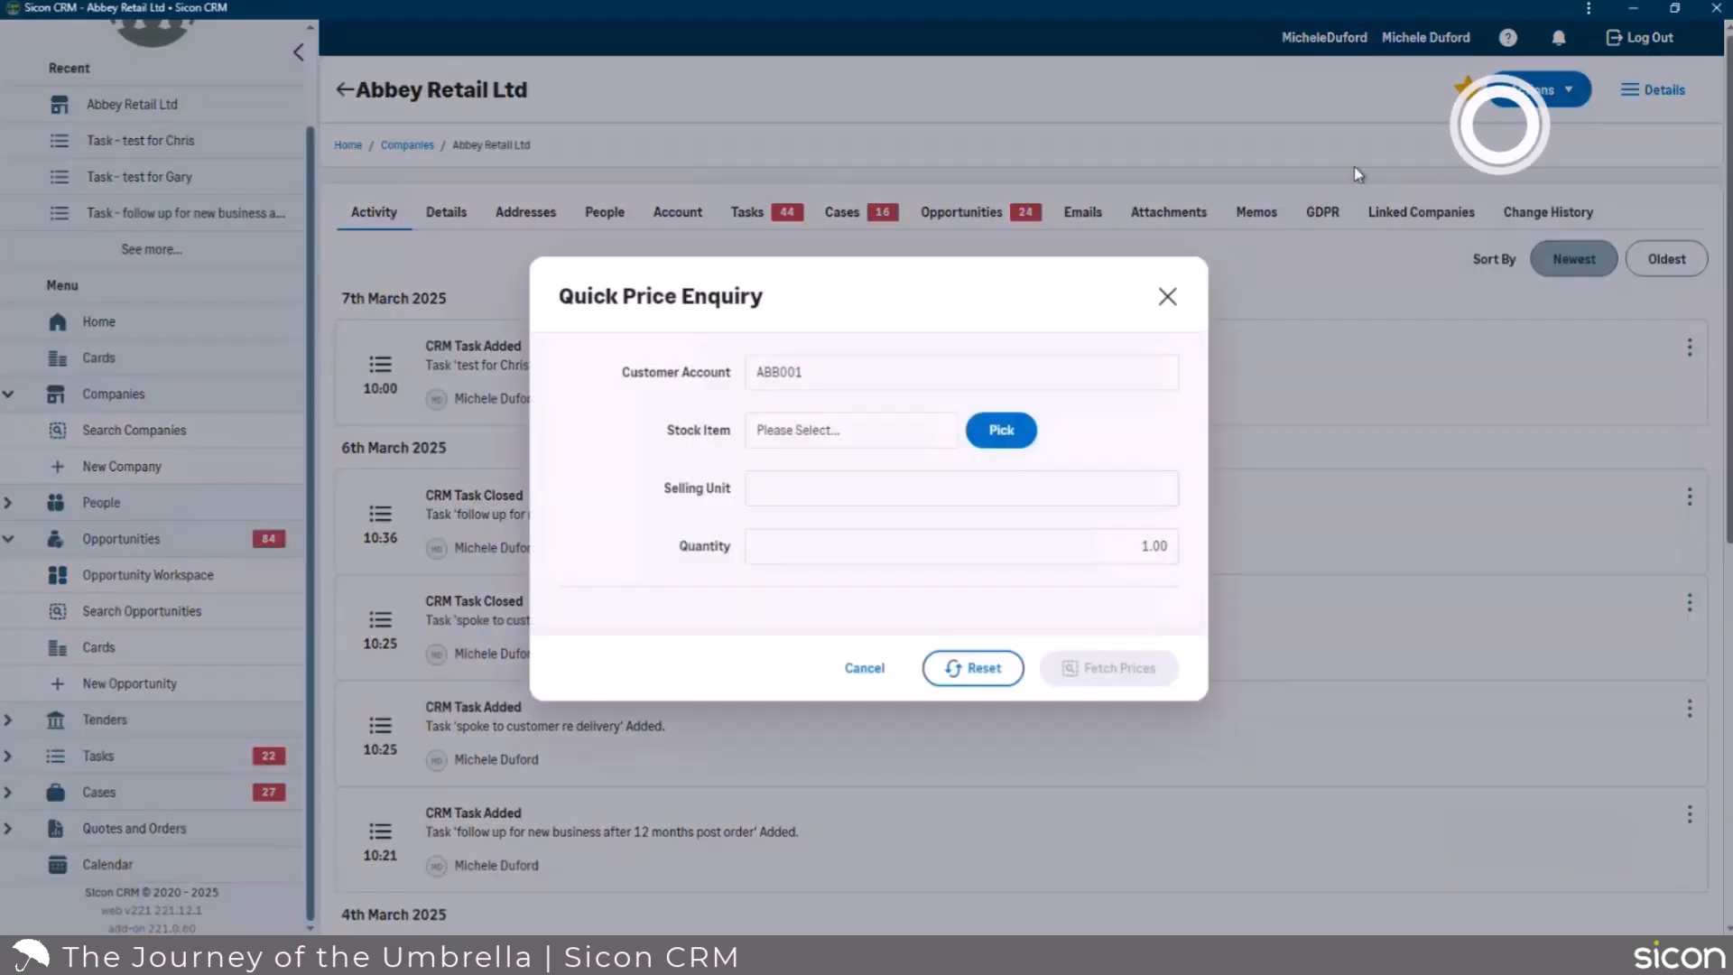
click(929, 437)
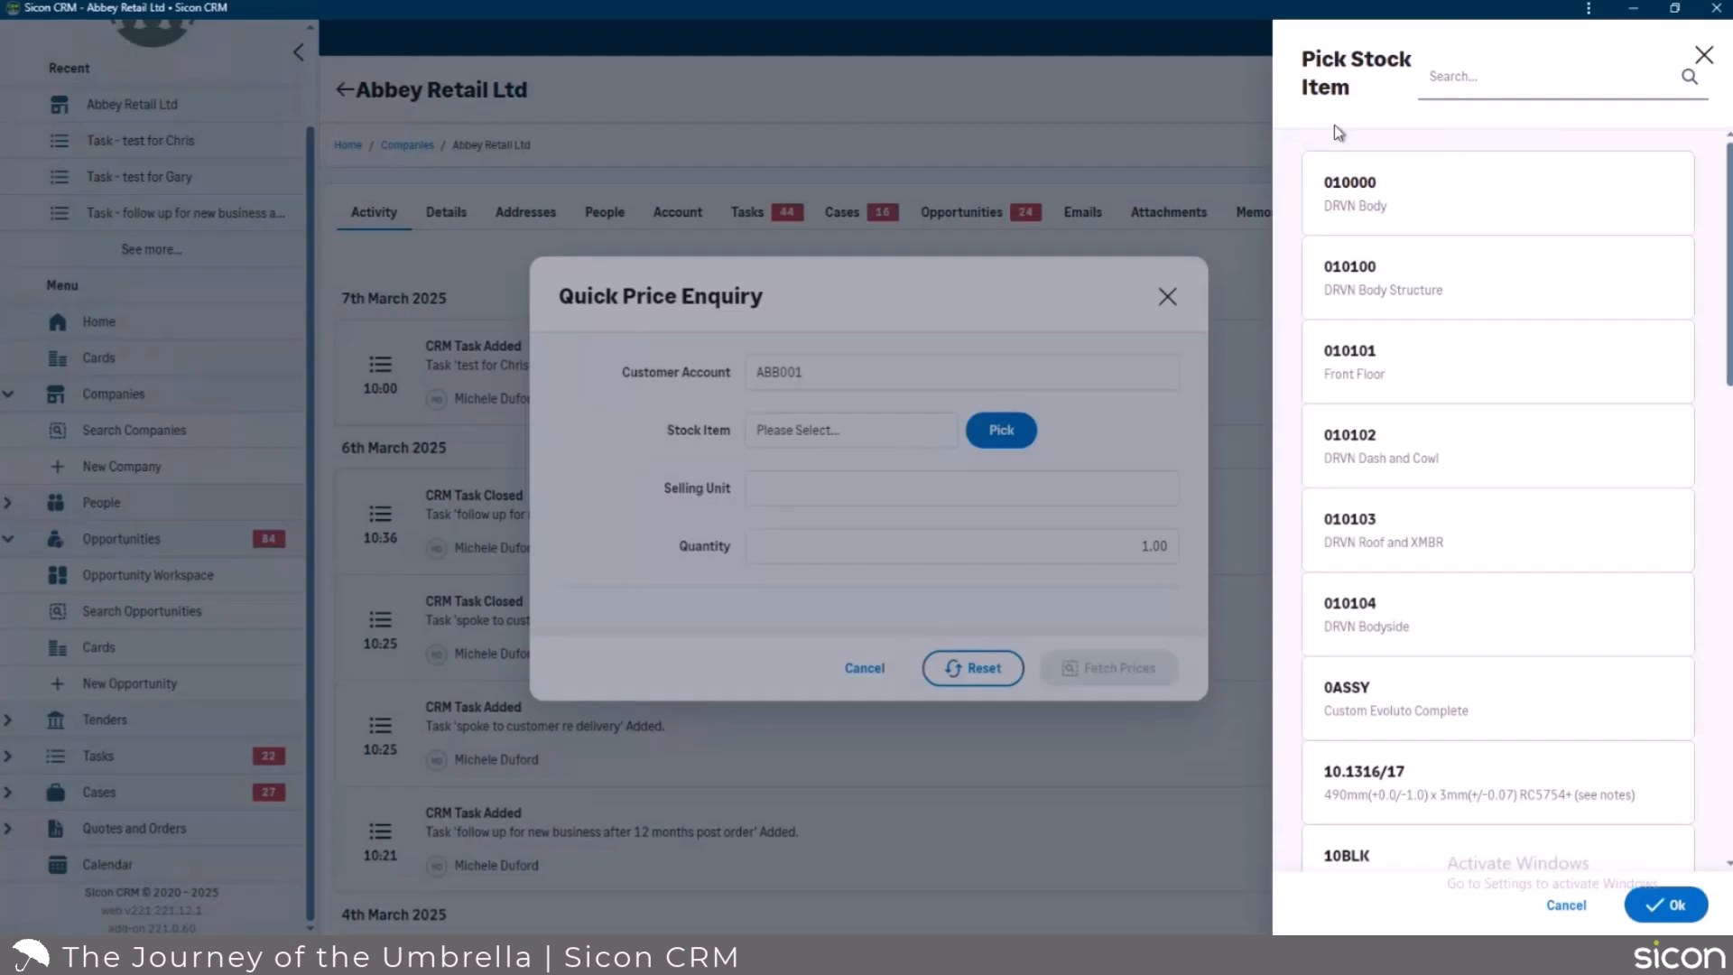
click(1455, 78)
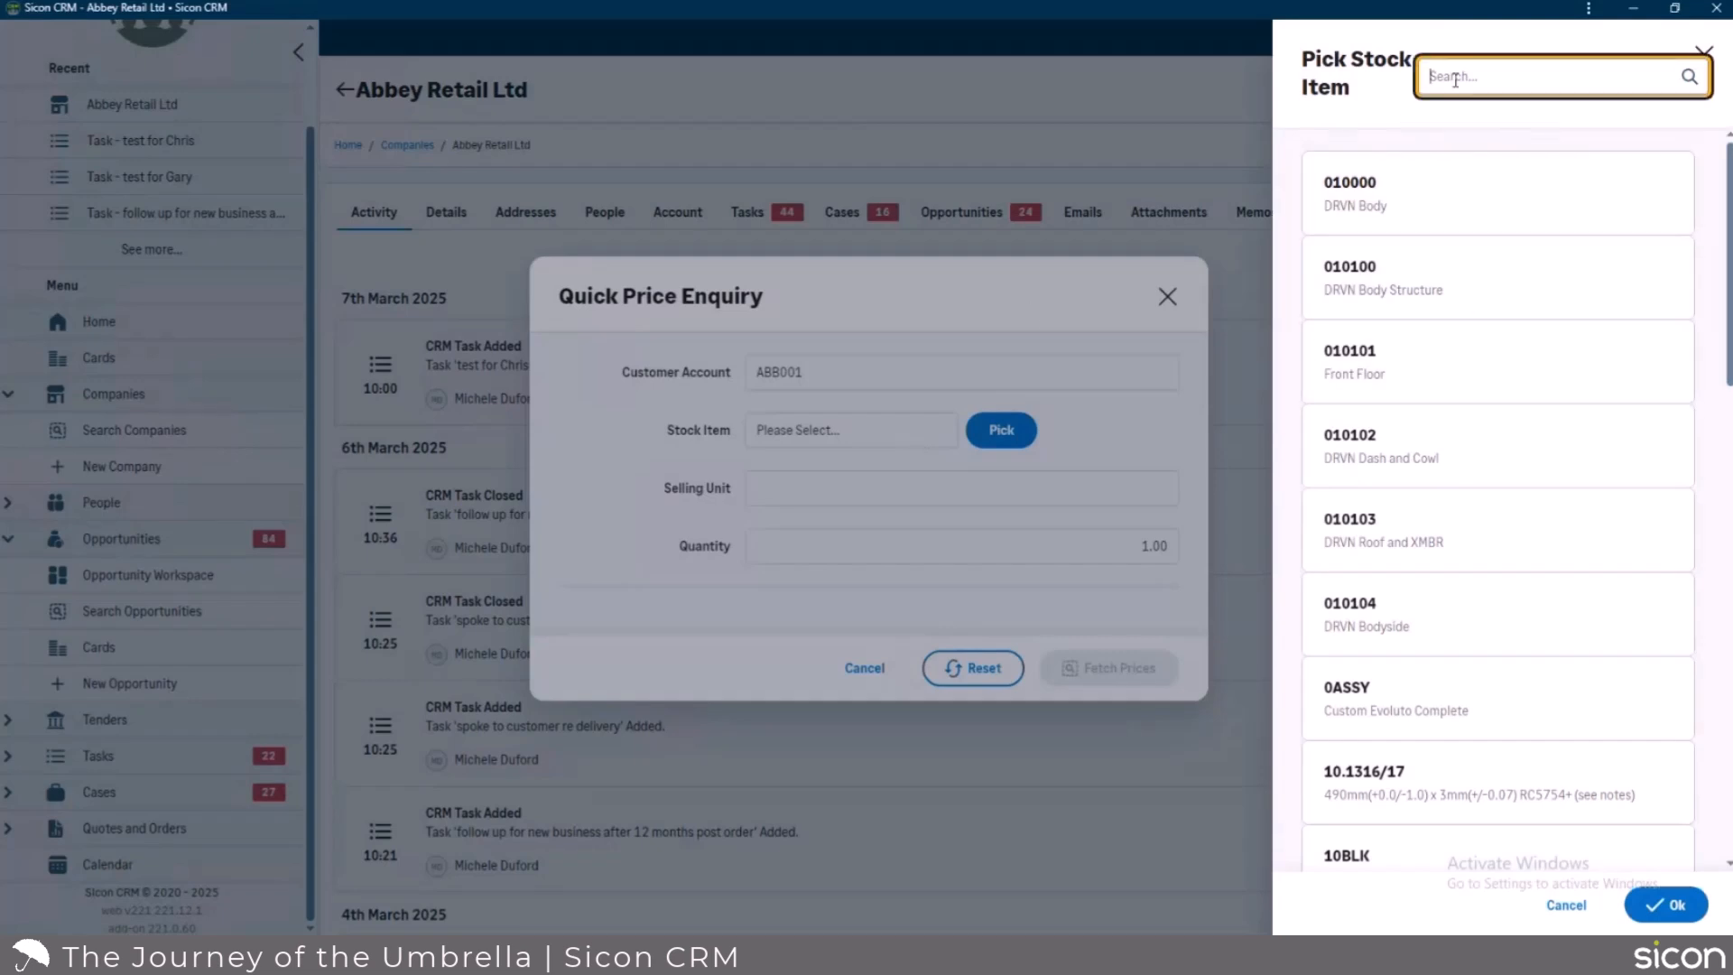
text(kett)
click(1516, 206)
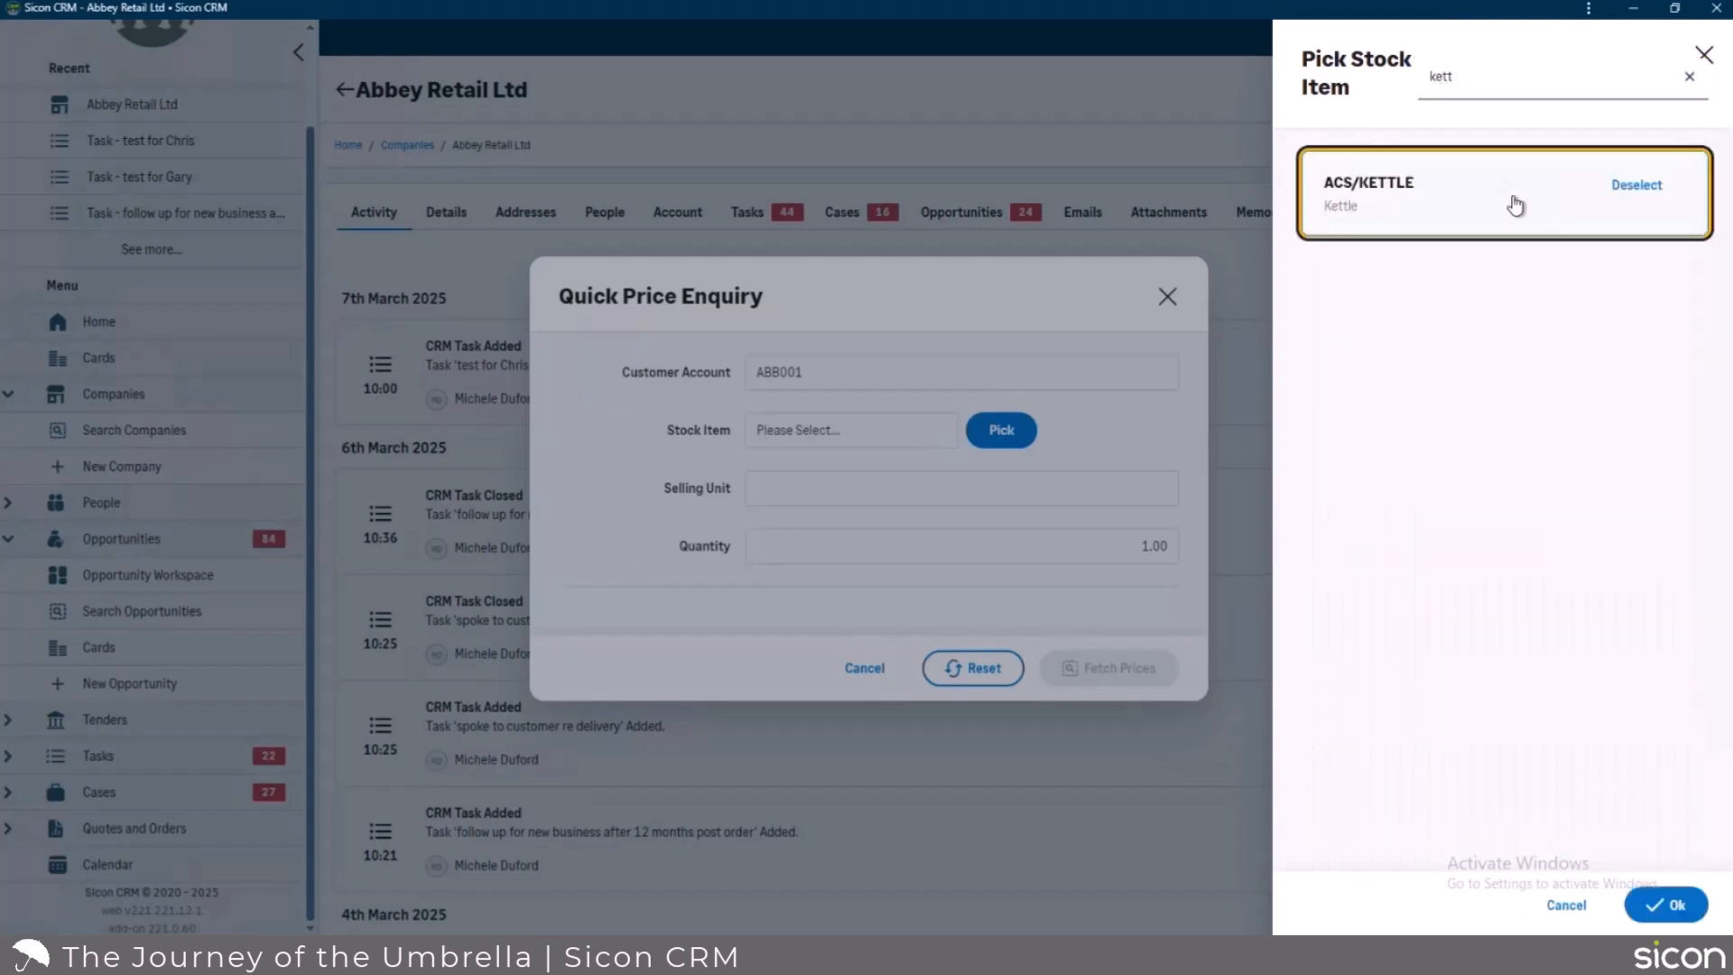
click(1666, 904)
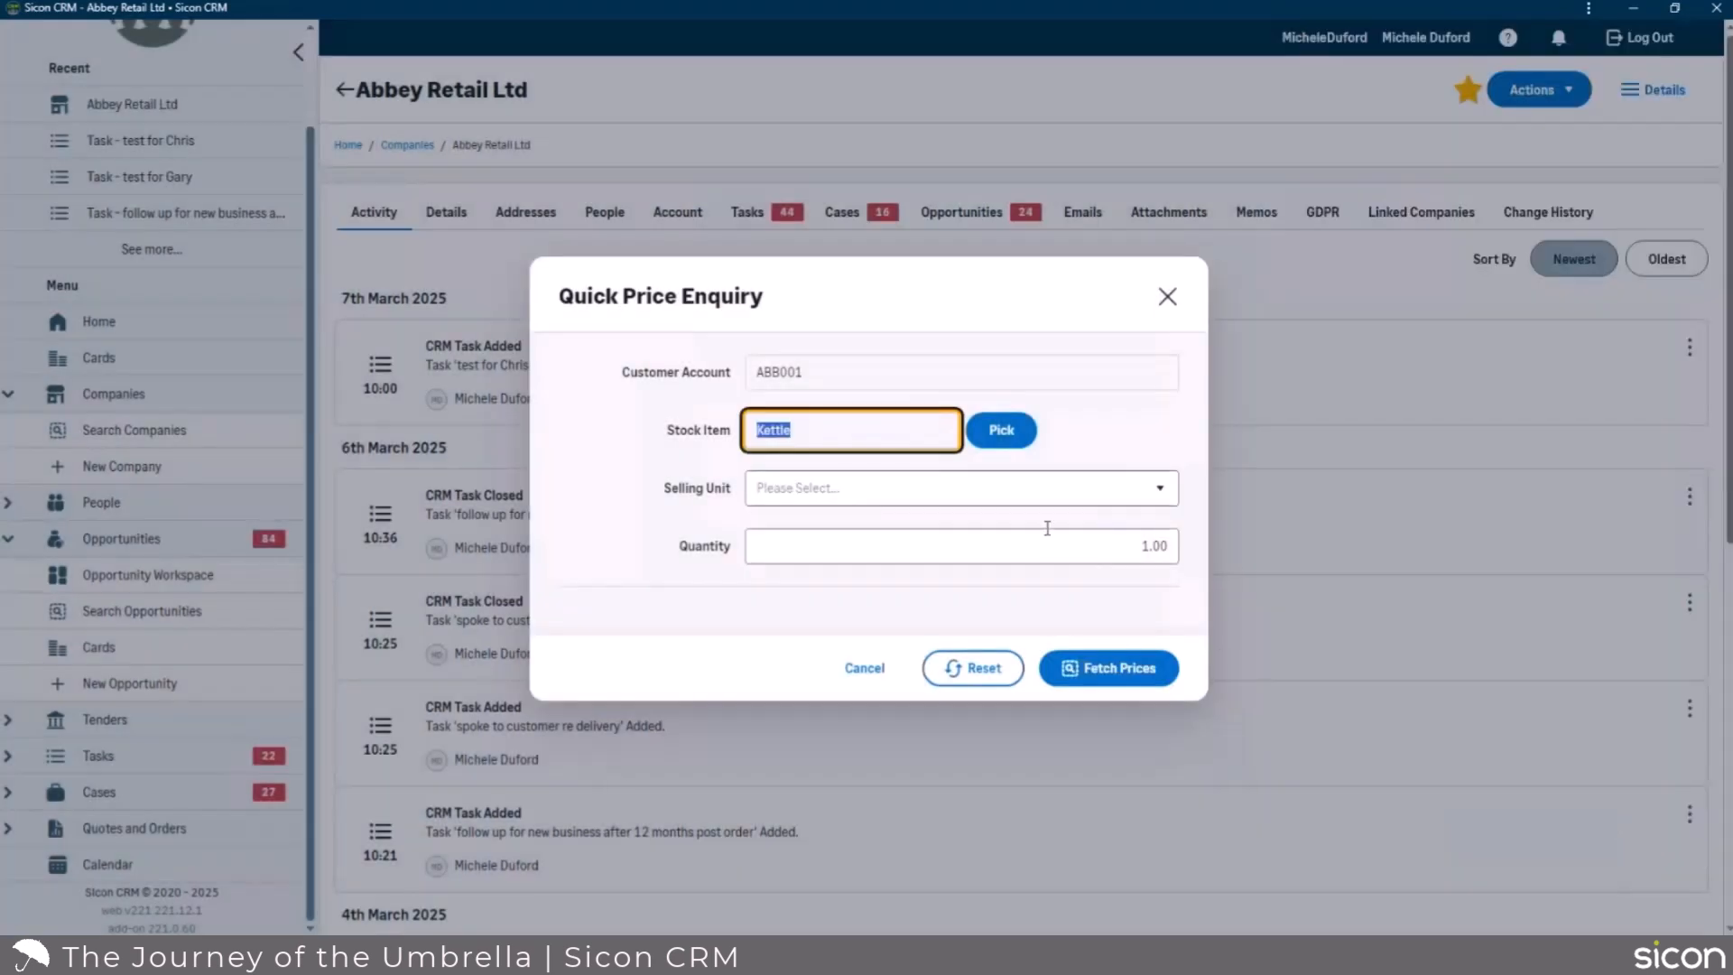
Fetch the kettle's customer prices with Each as the selling unit, and close the price enquiry
click(1119, 485)
click(812, 572)
click(1110, 668)
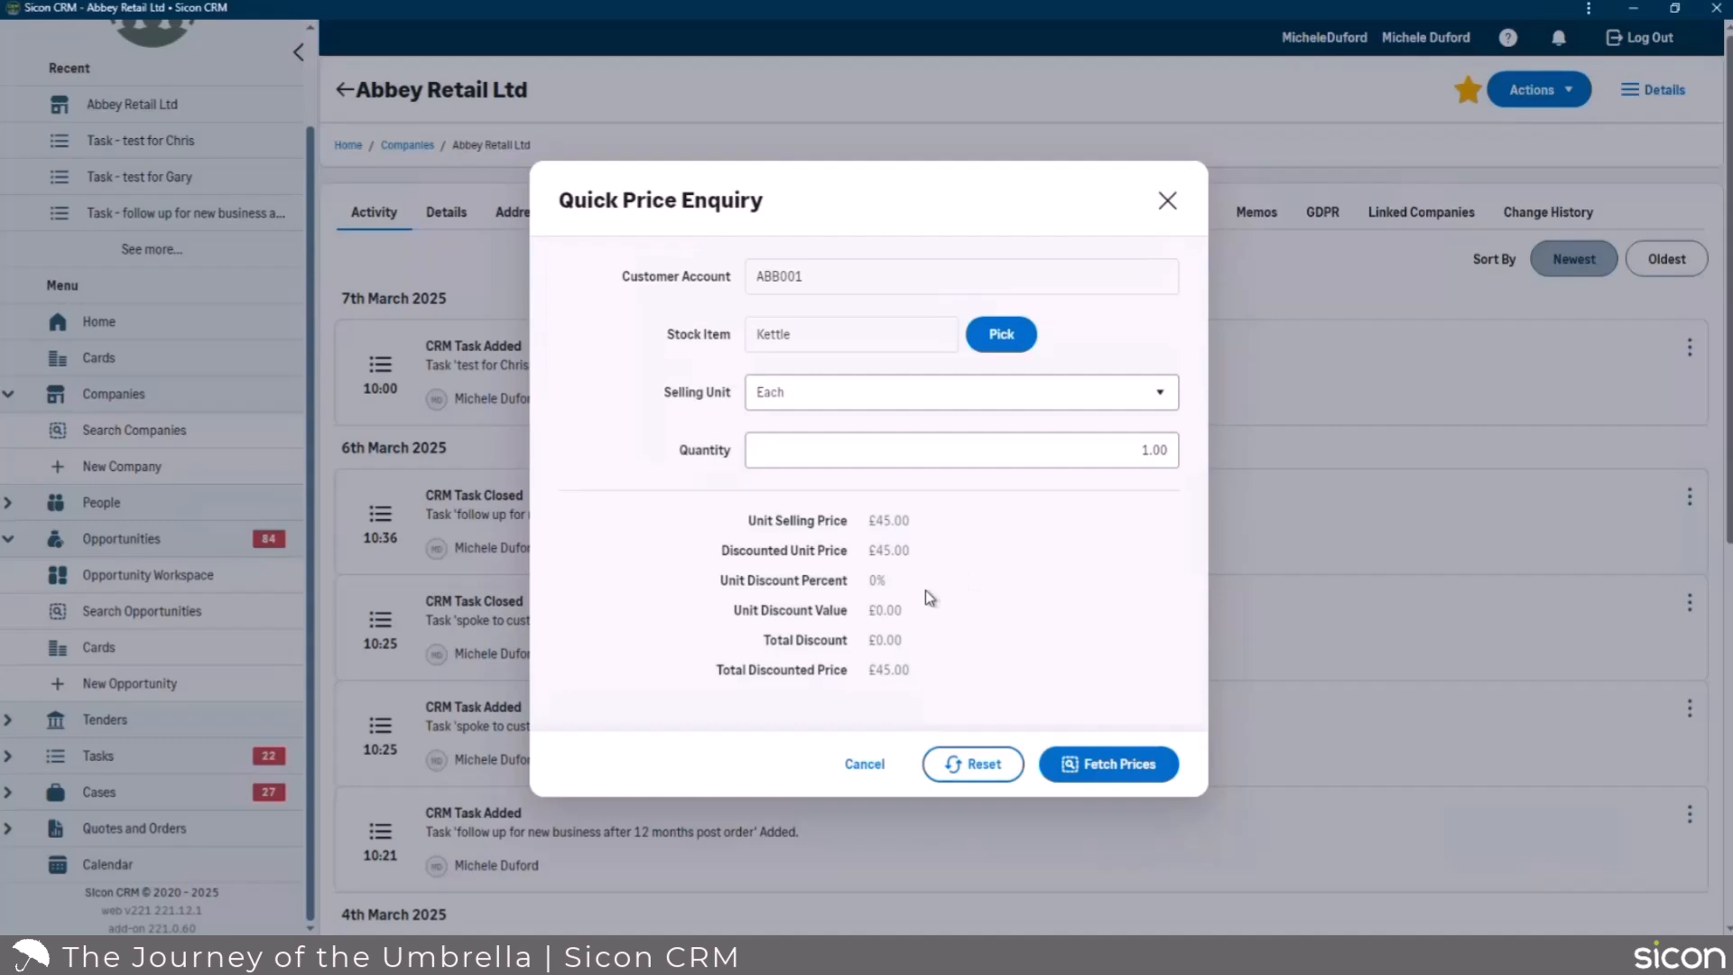
click(1171, 210)
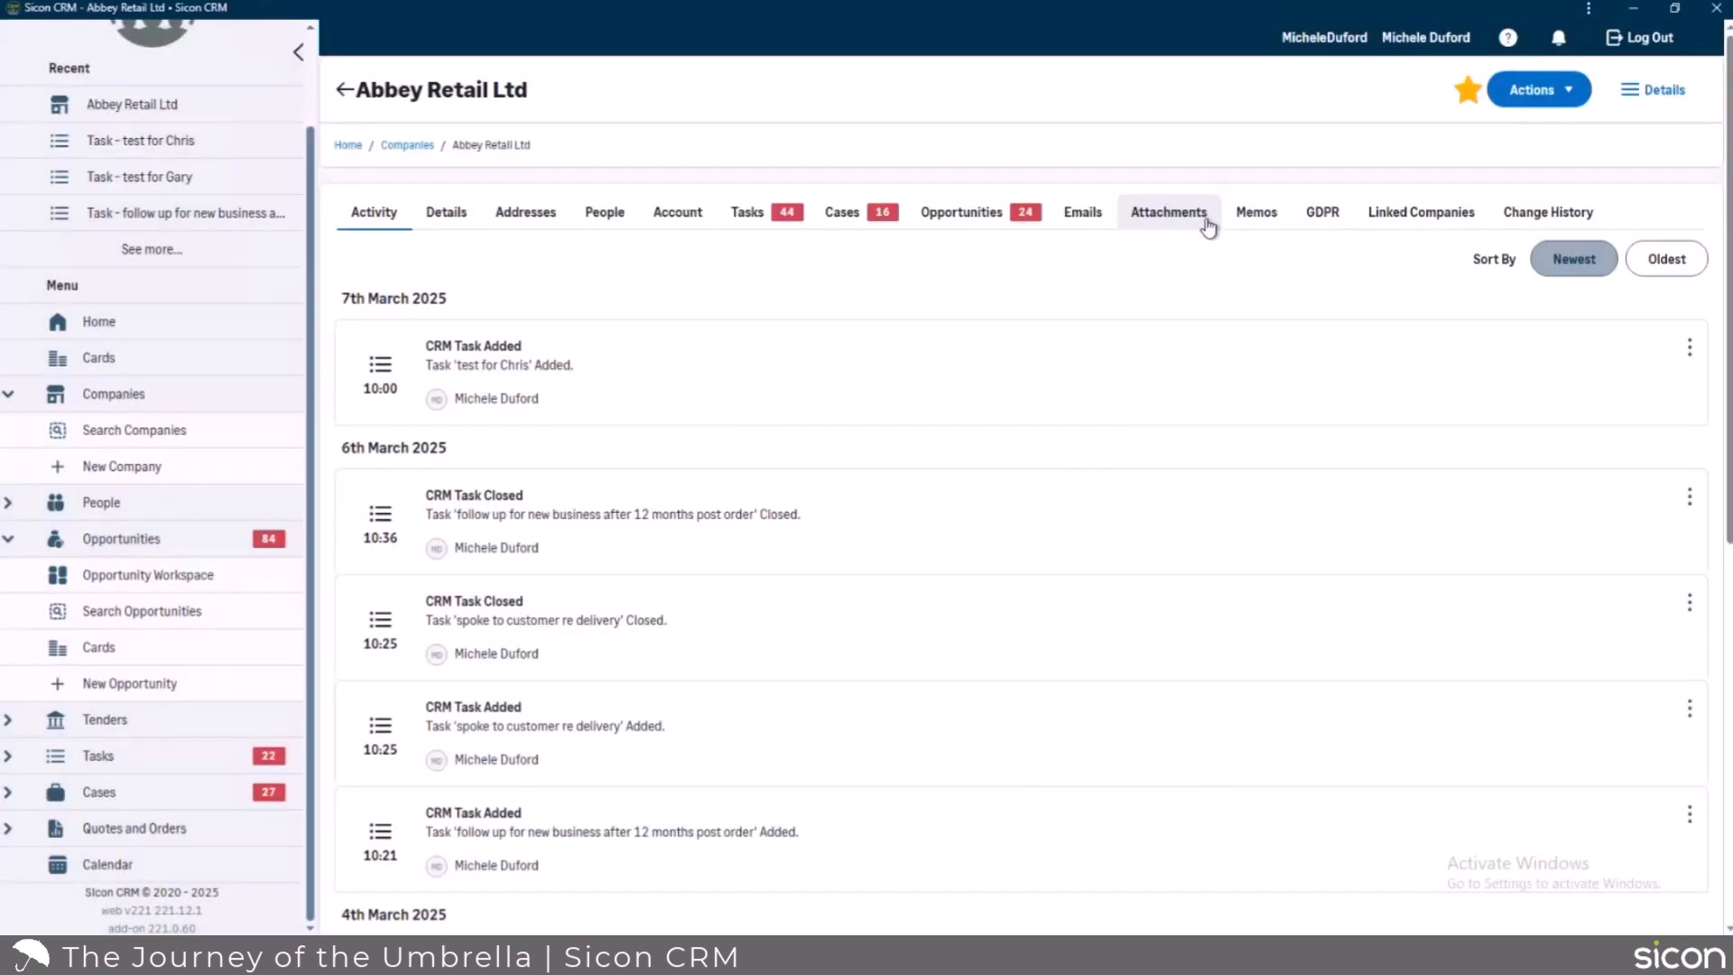
View the company's change history, return to its activity timeline, and show the options for the newest task entry
click(1569, 213)
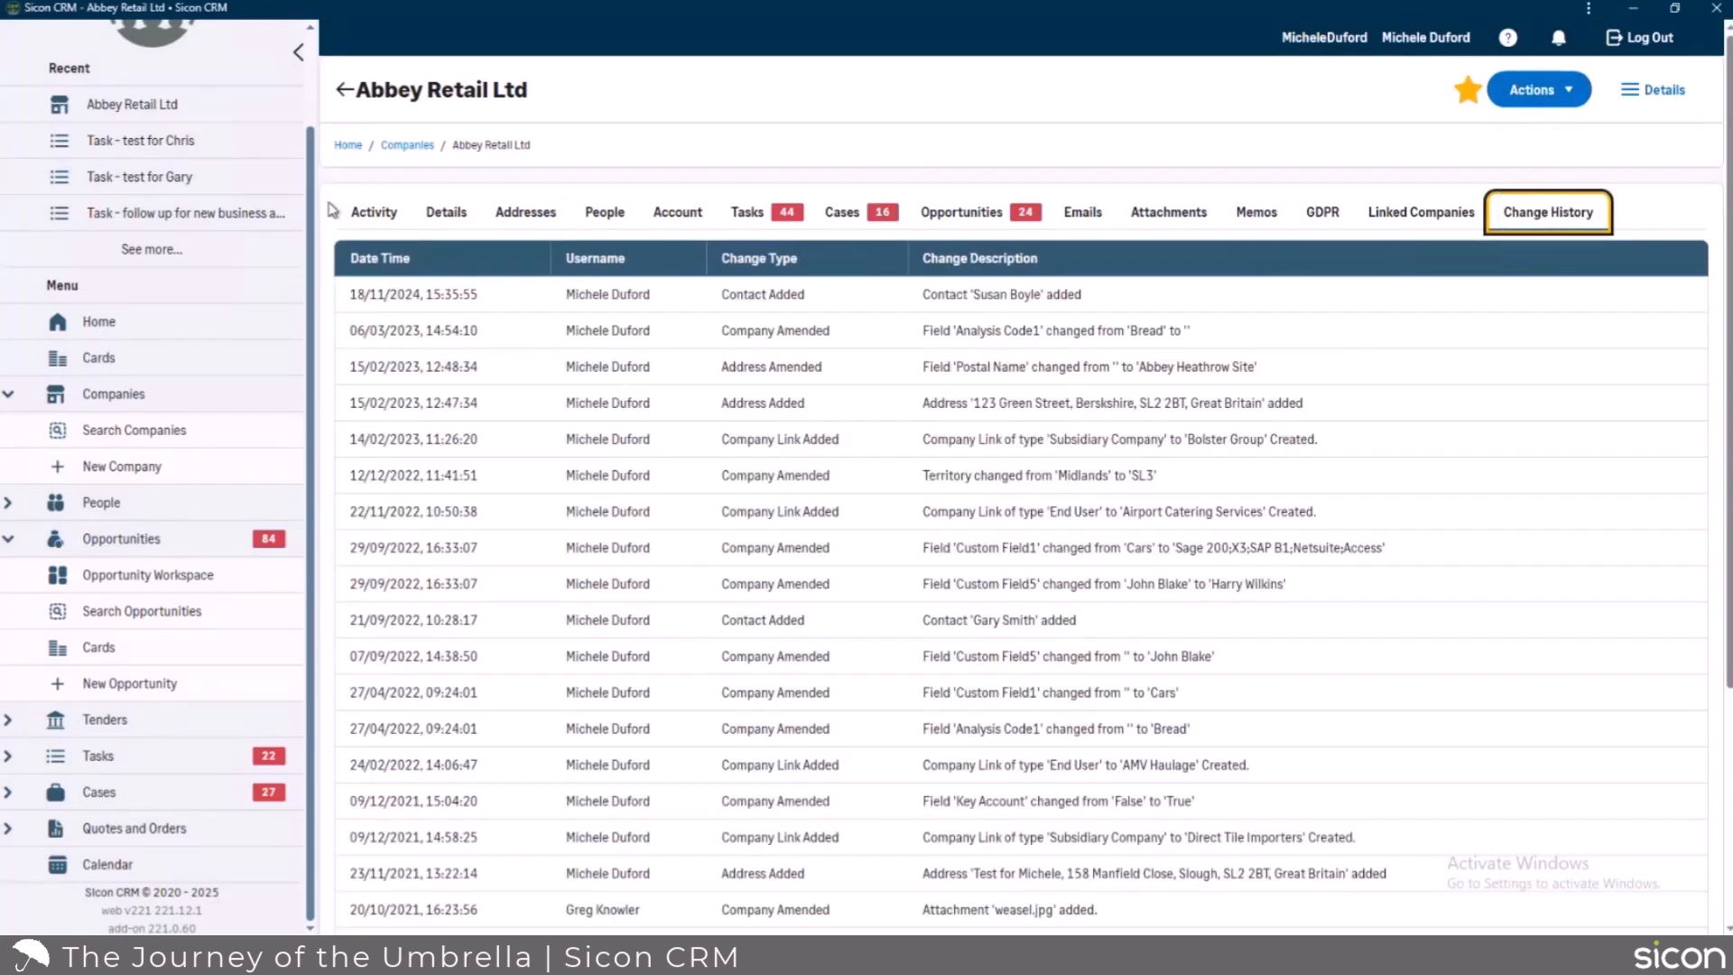
click(370, 214)
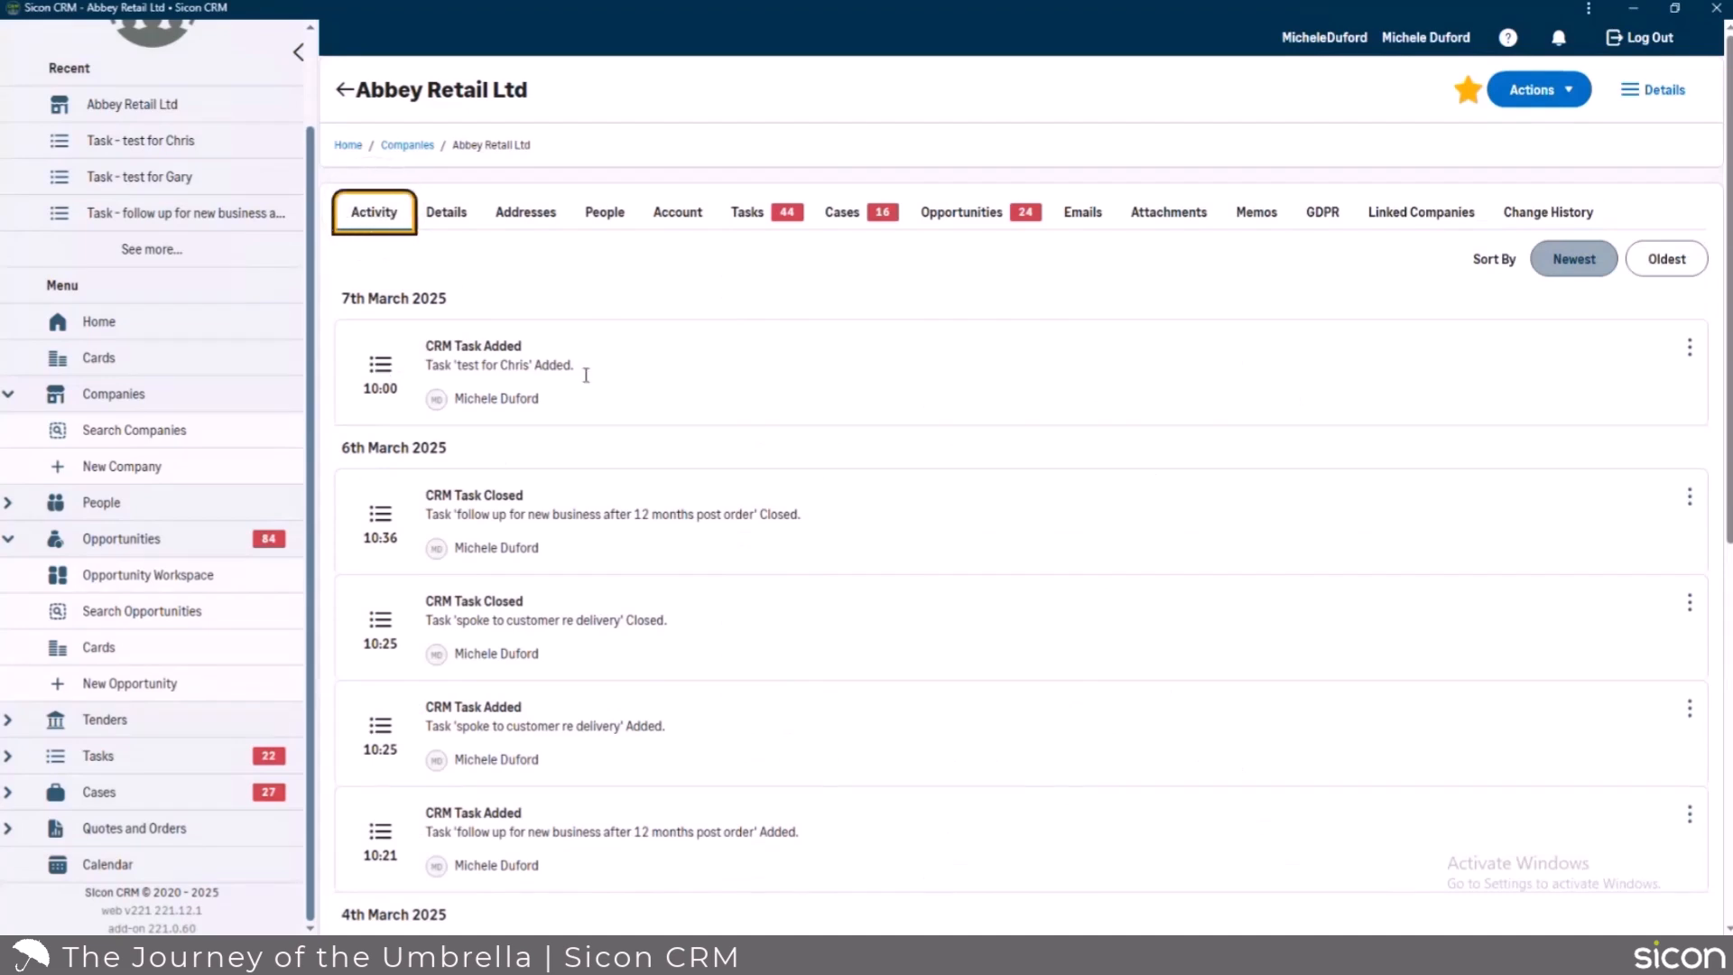
click(1690, 348)
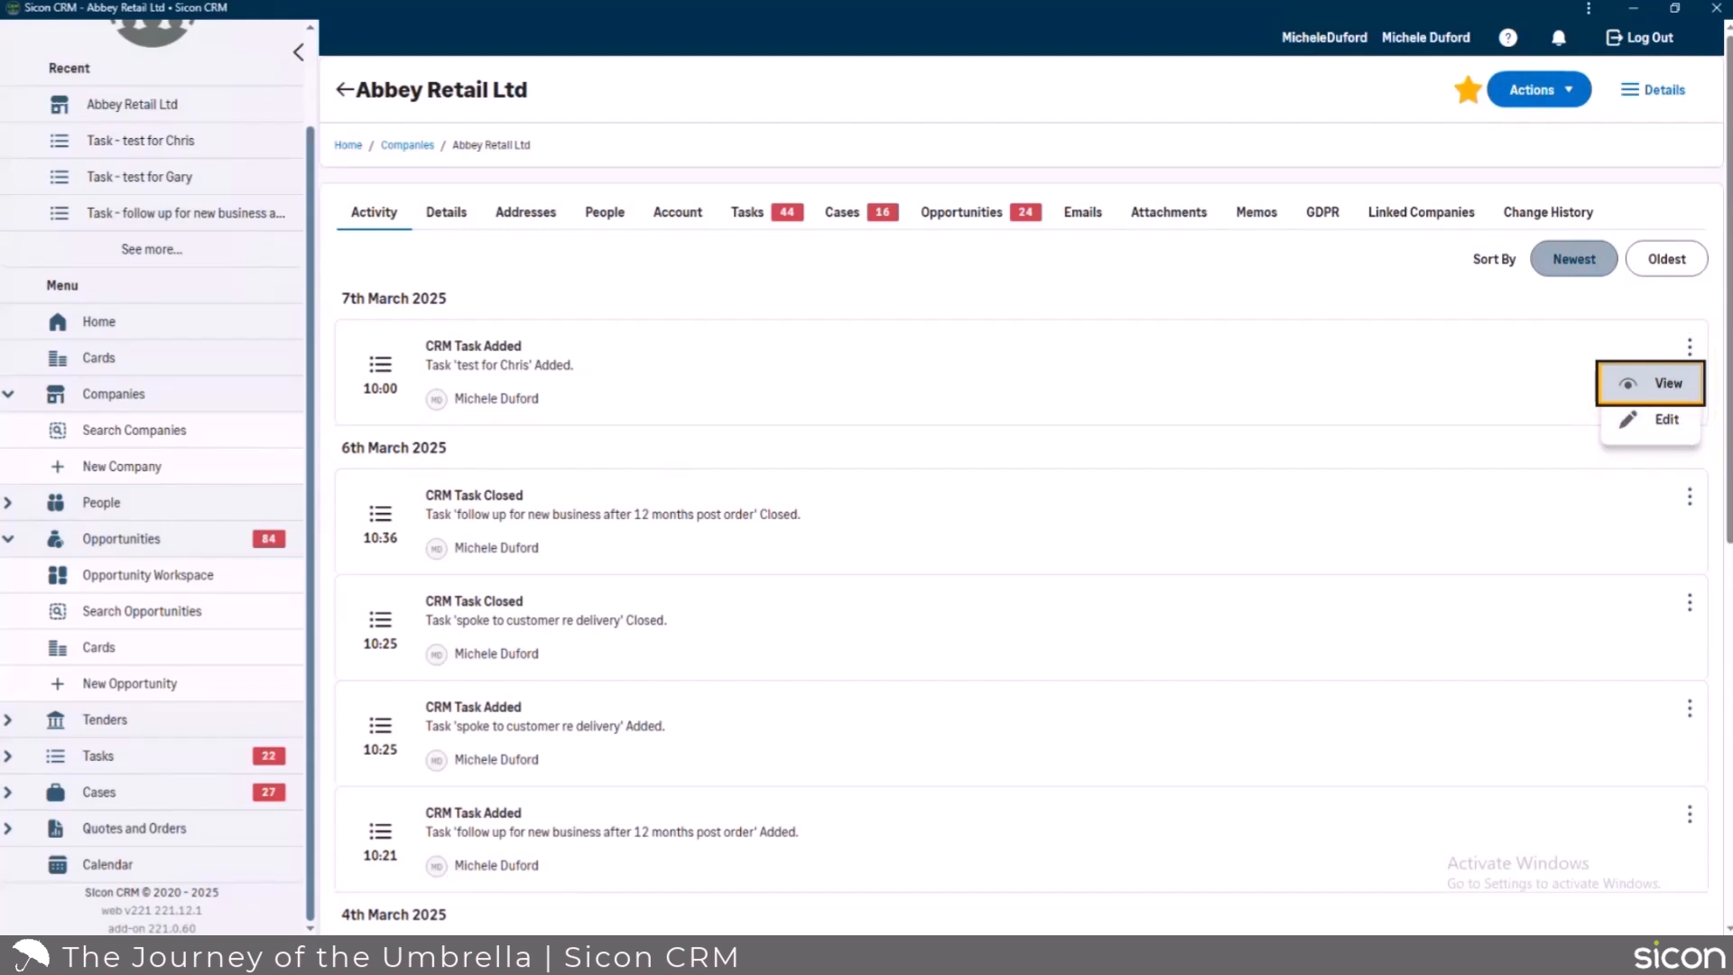
Switch to Sage 200, maximize its window, and close the company search
mouse_move(420, 955)
click(496, 880)
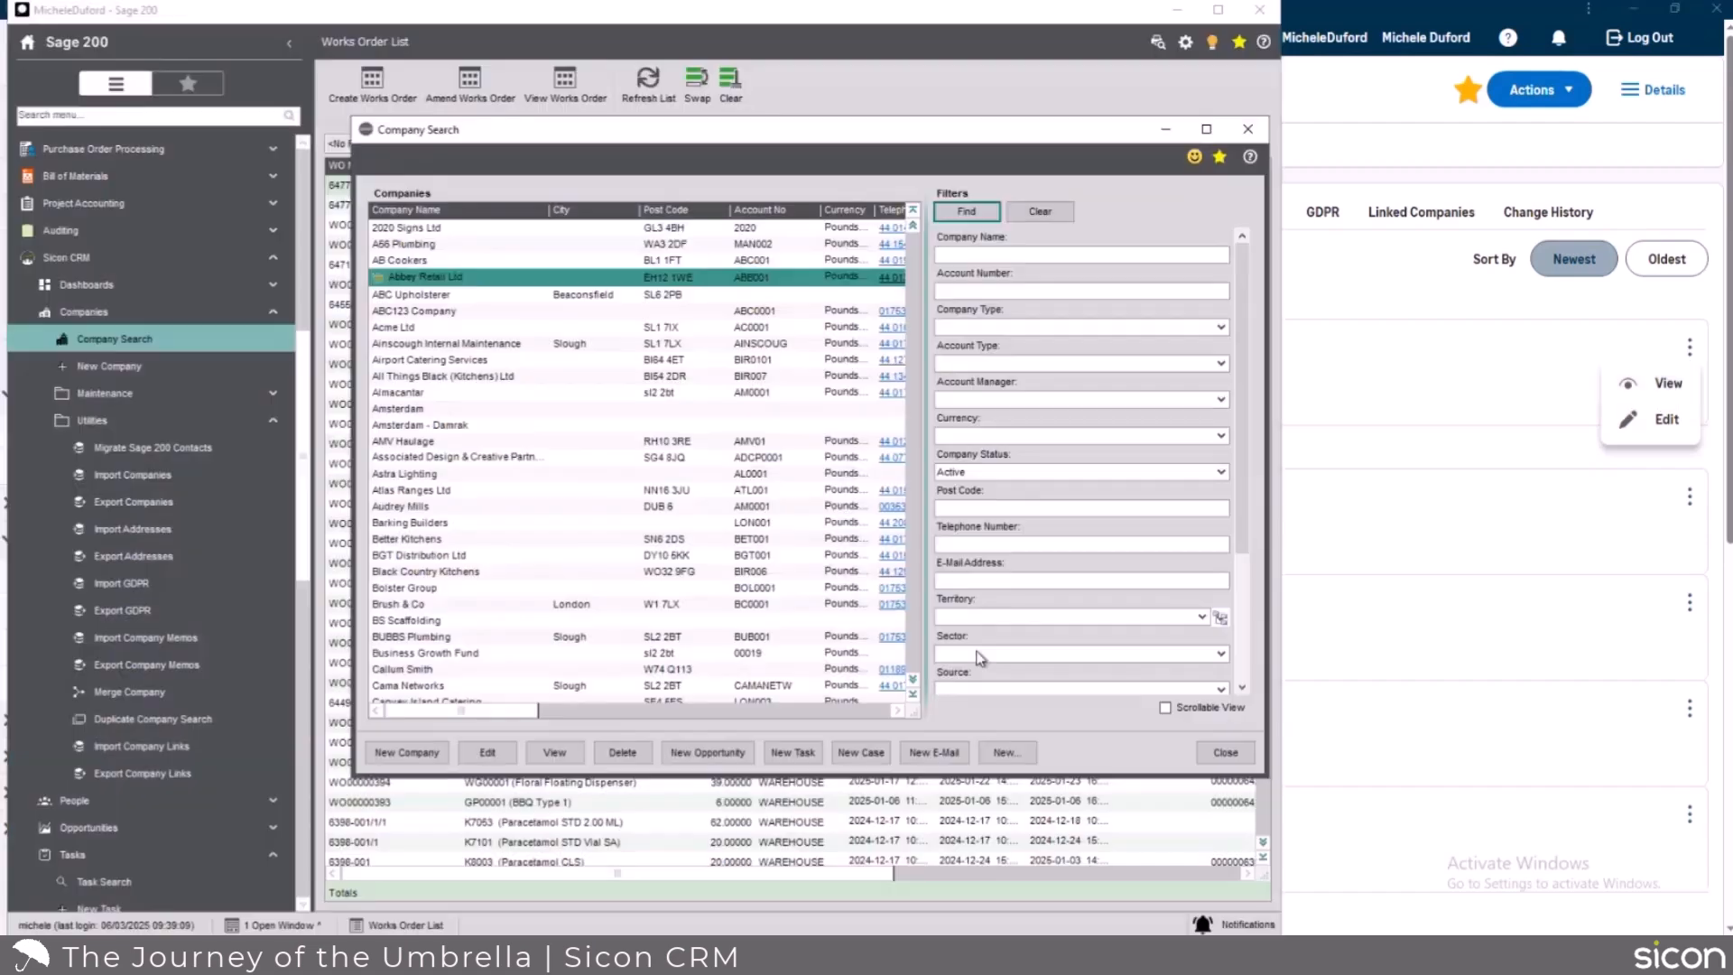
click(1217, 9)
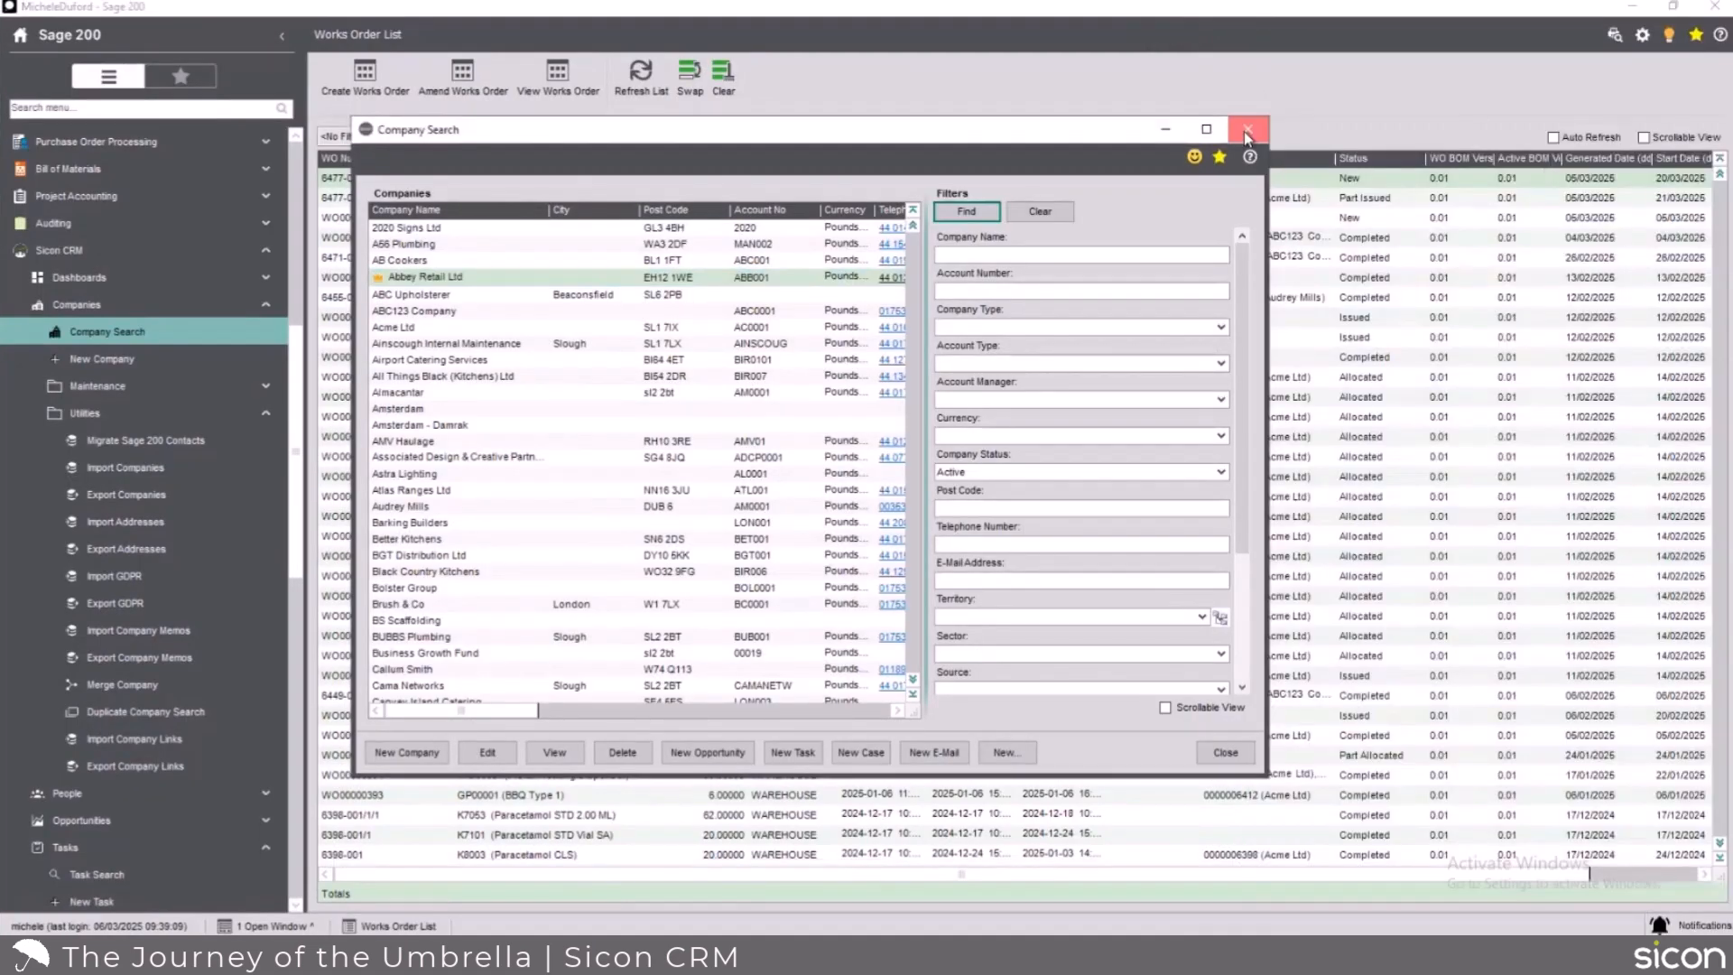
click(1247, 129)
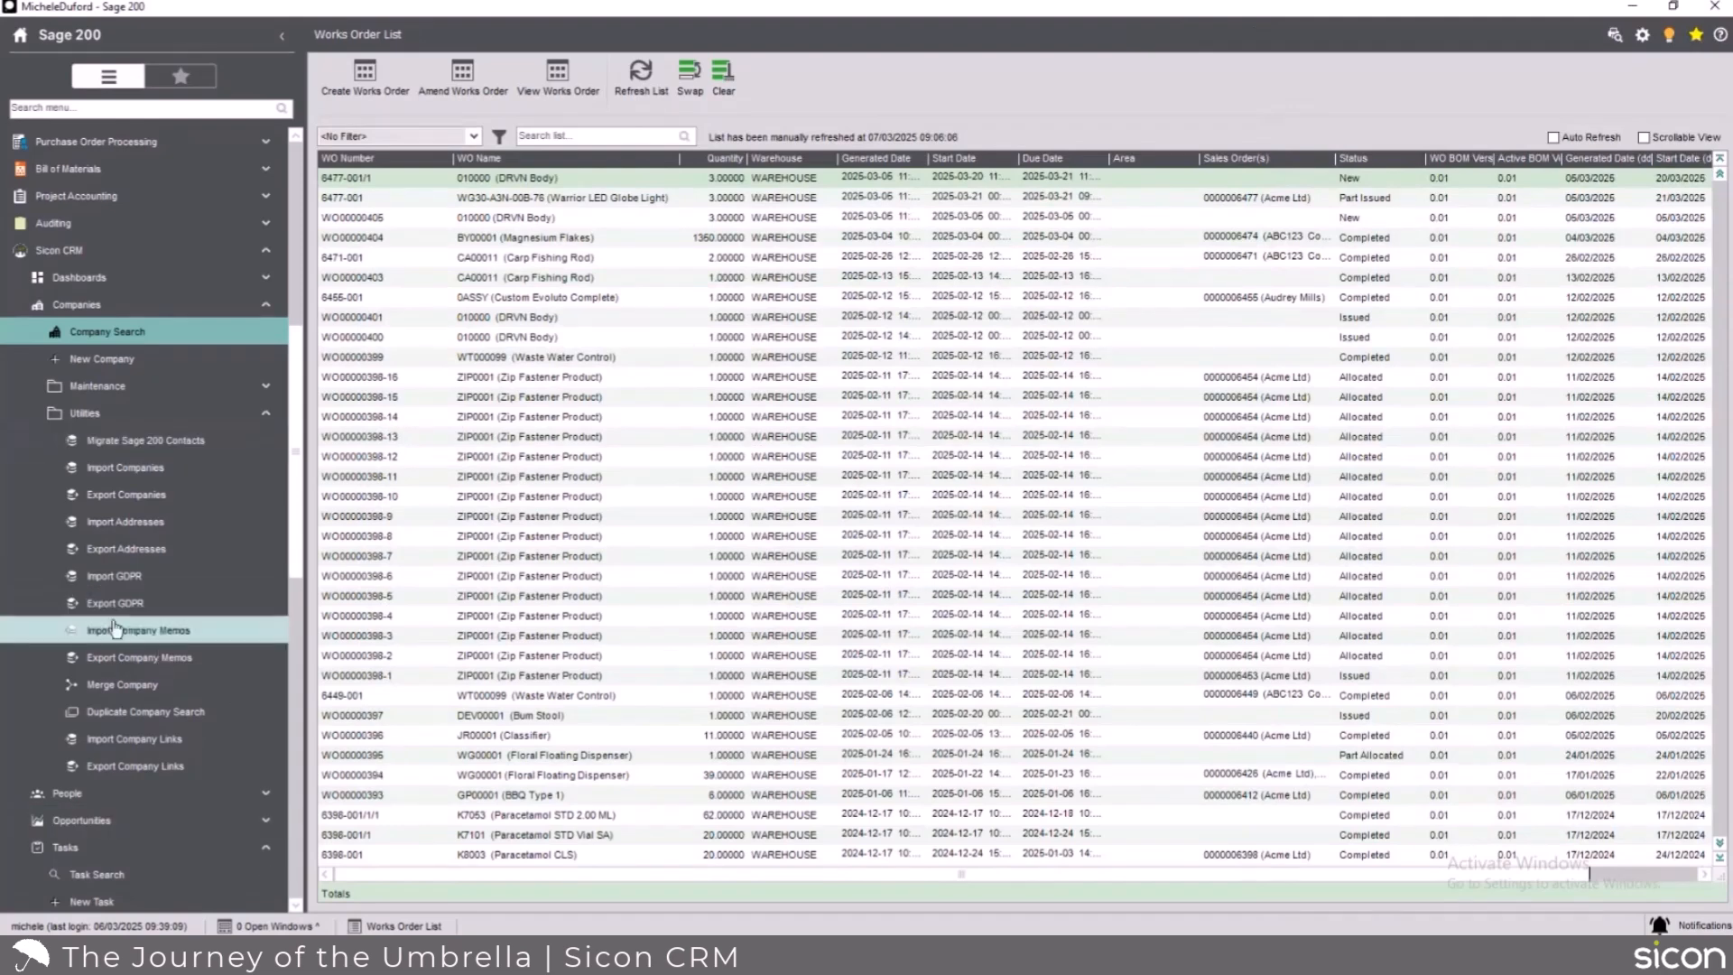
Open the Sicon CRM Opportunity Search in Sage 200
scroll(108, 641, down, 3)
click(98, 666)
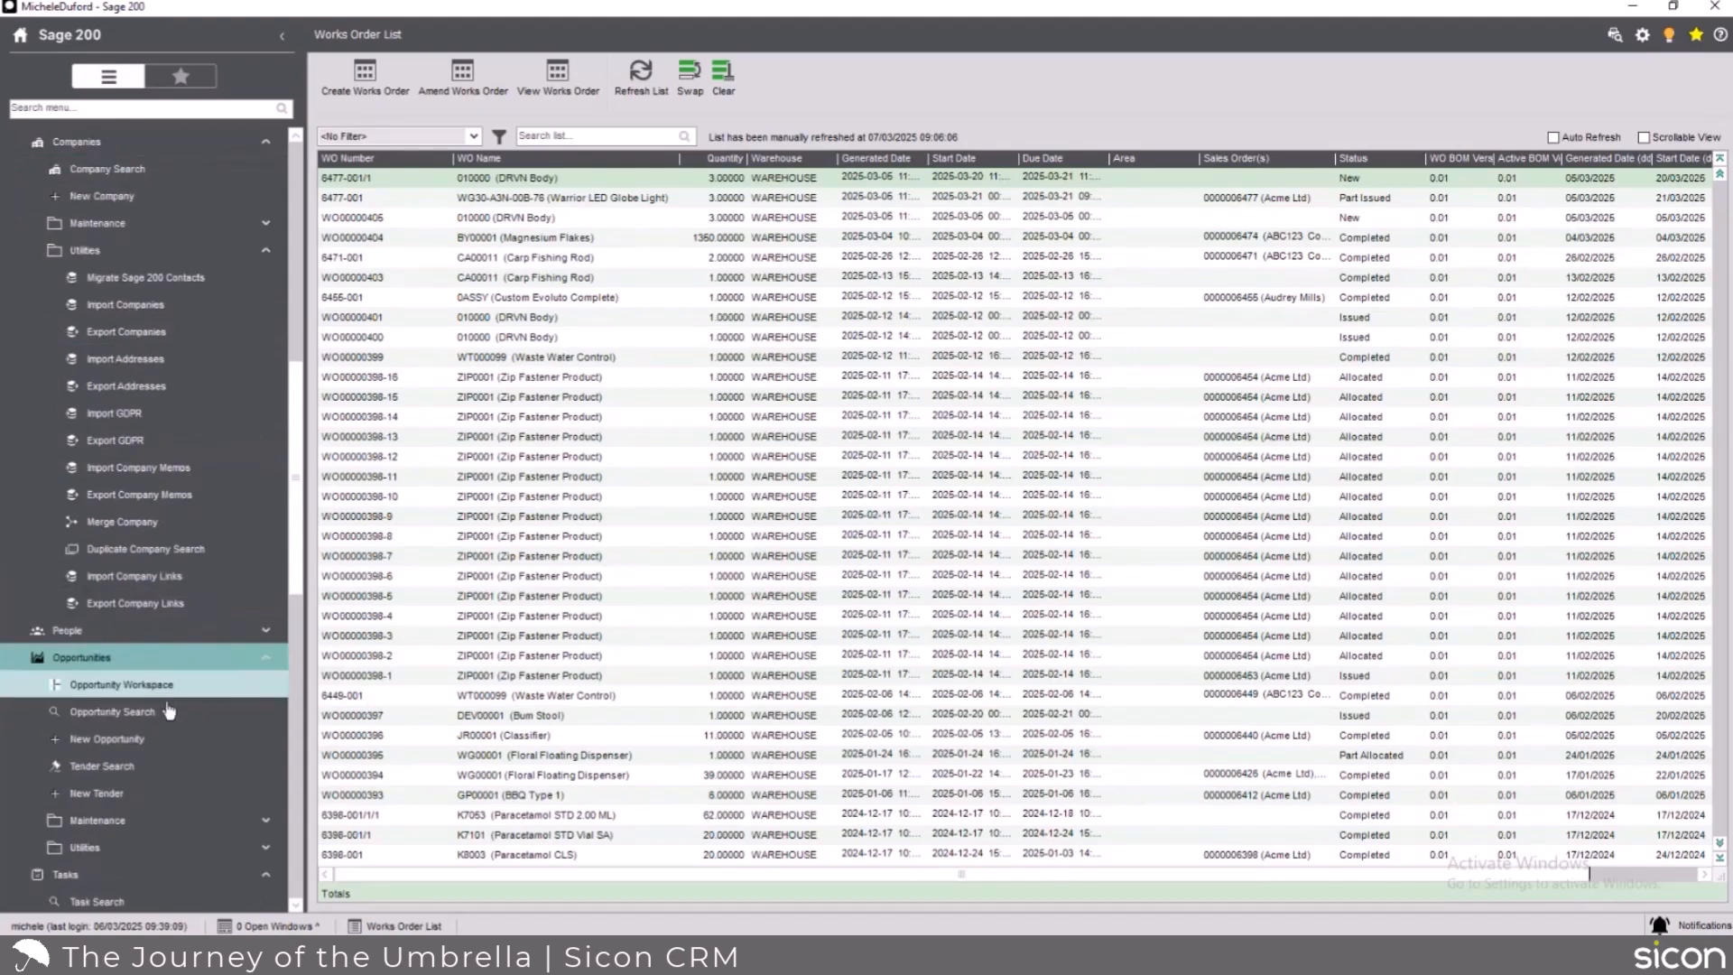
click(167, 714)
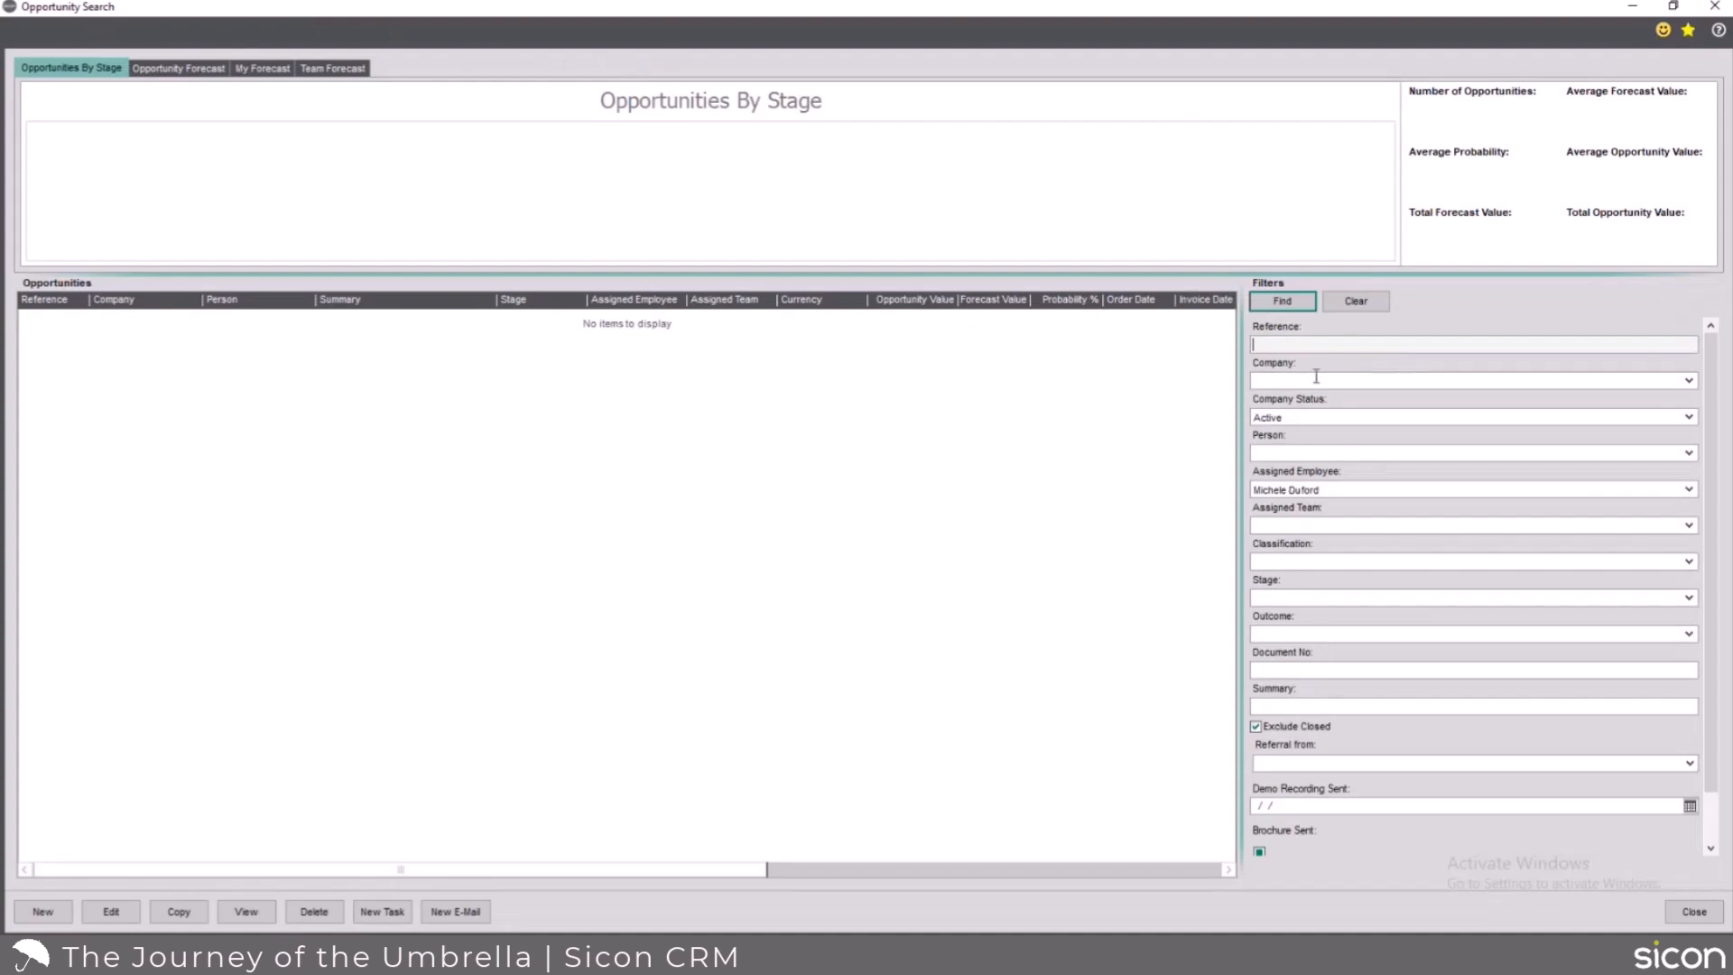
List the active opportunities assigned to the employee and examine their personal monthly forecast in an enlarged chart area
click(1282, 301)
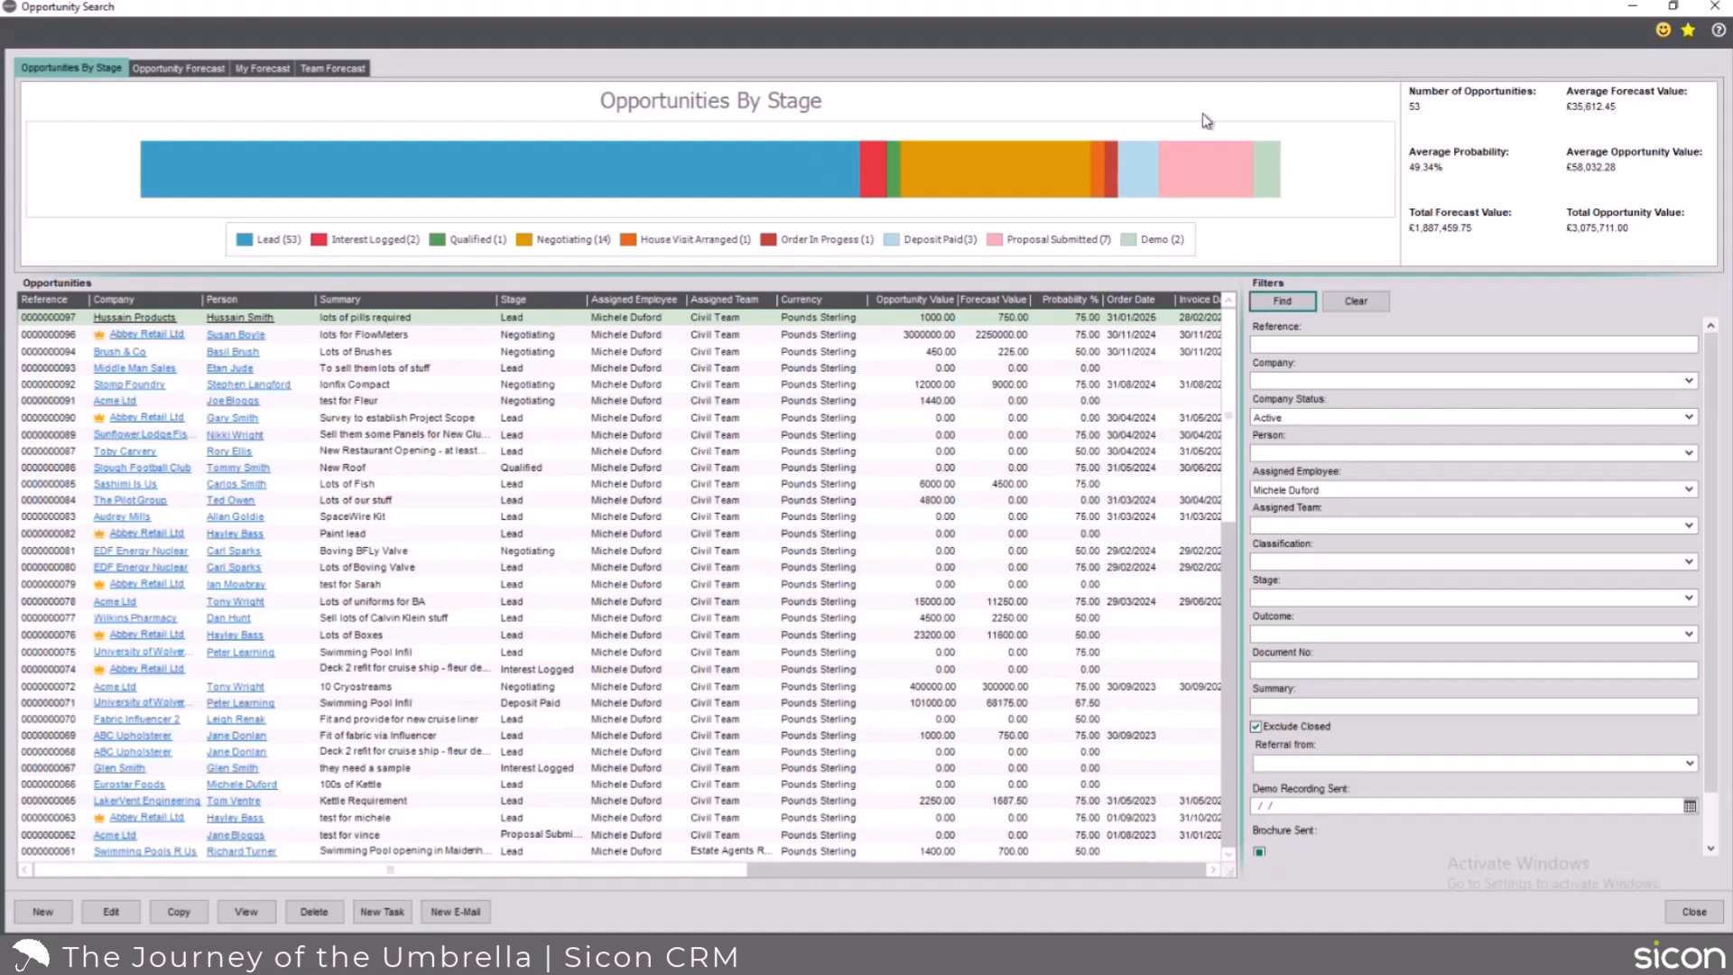
click(251, 70)
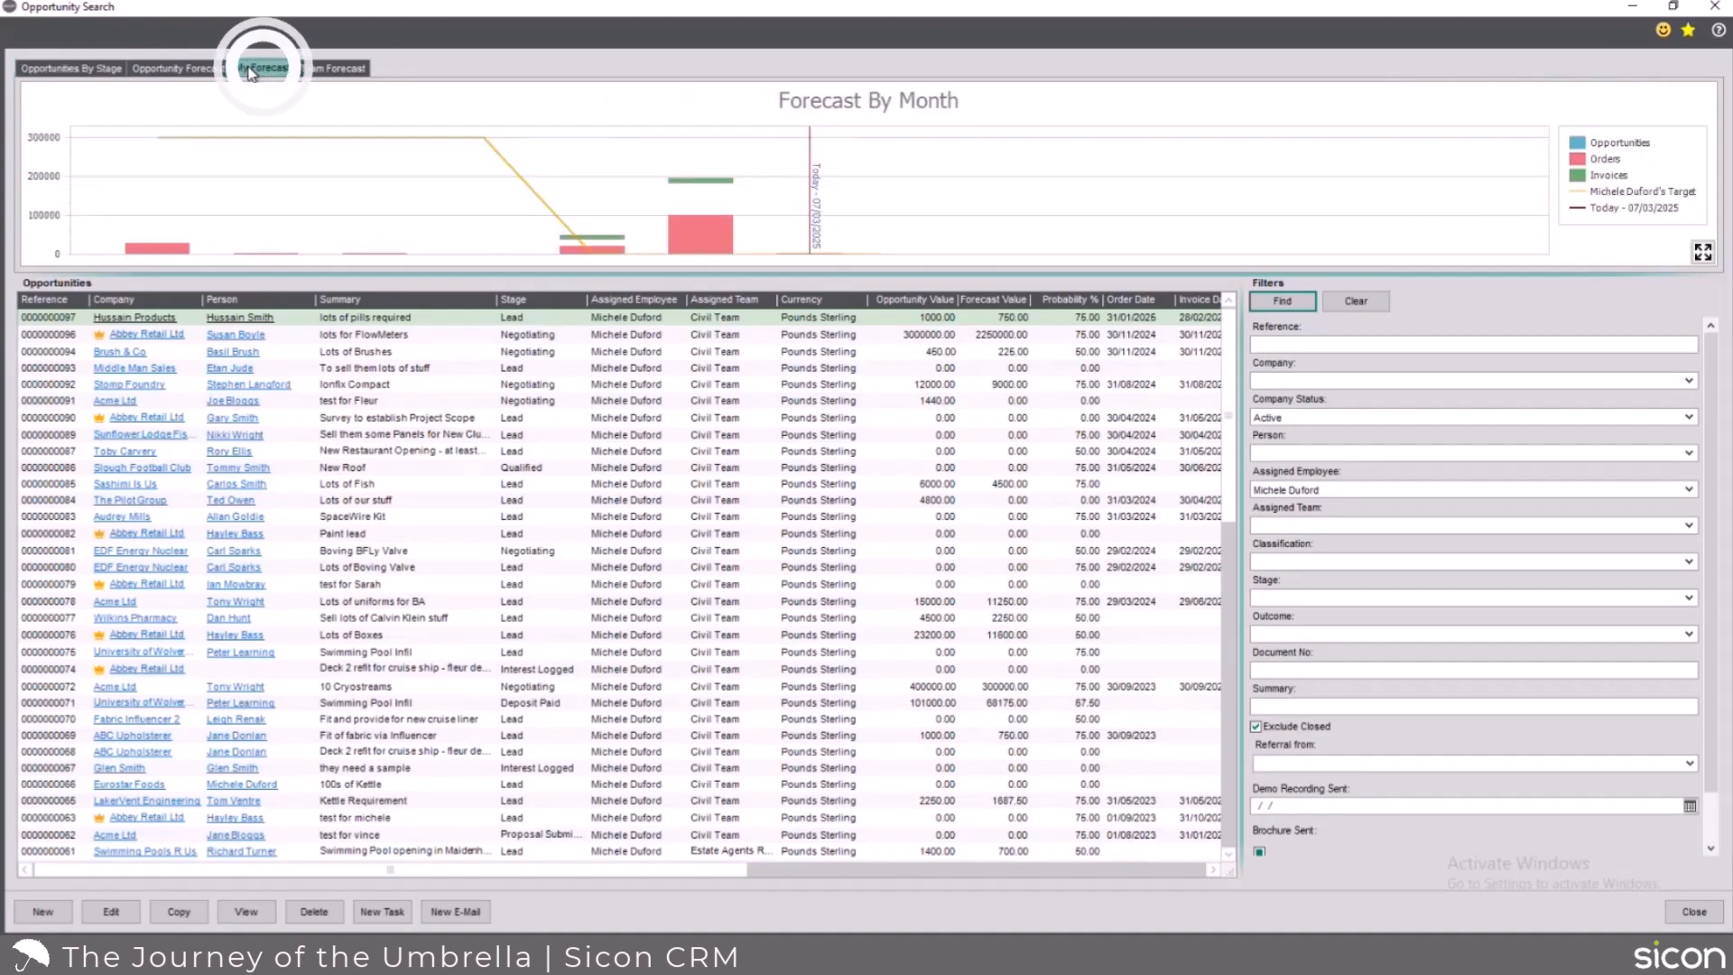
click(332, 71)
click(260, 68)
drag(255, 274, 239, 352)
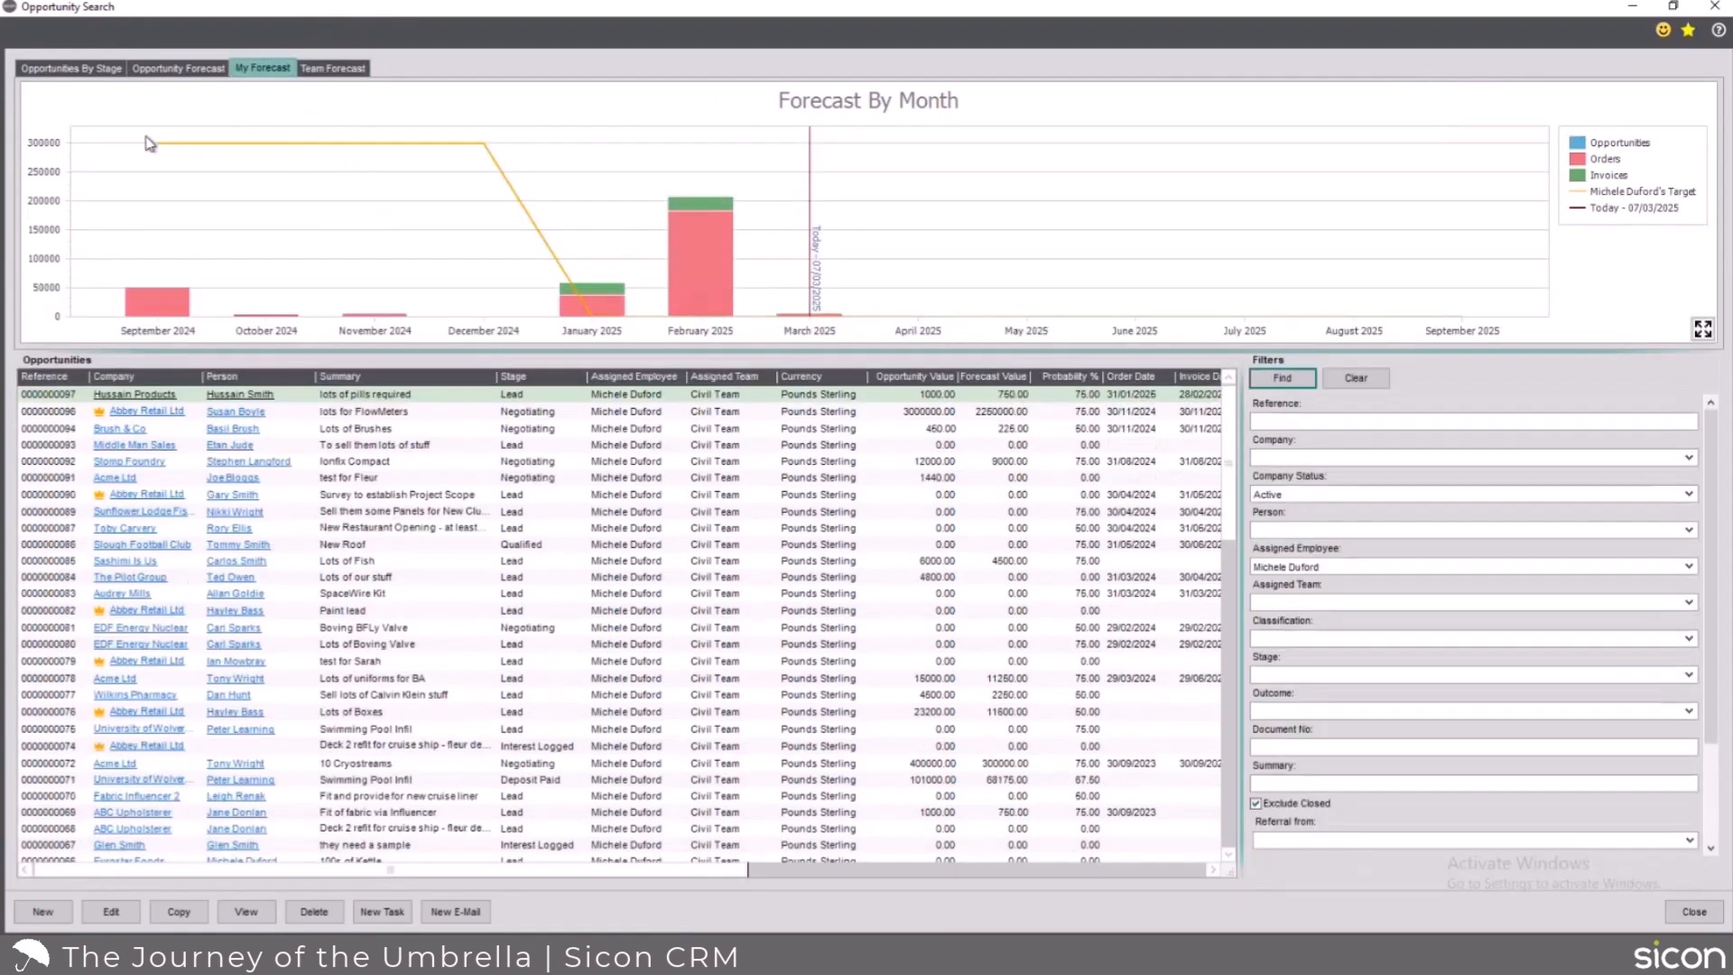
mouse_move(371, 174)
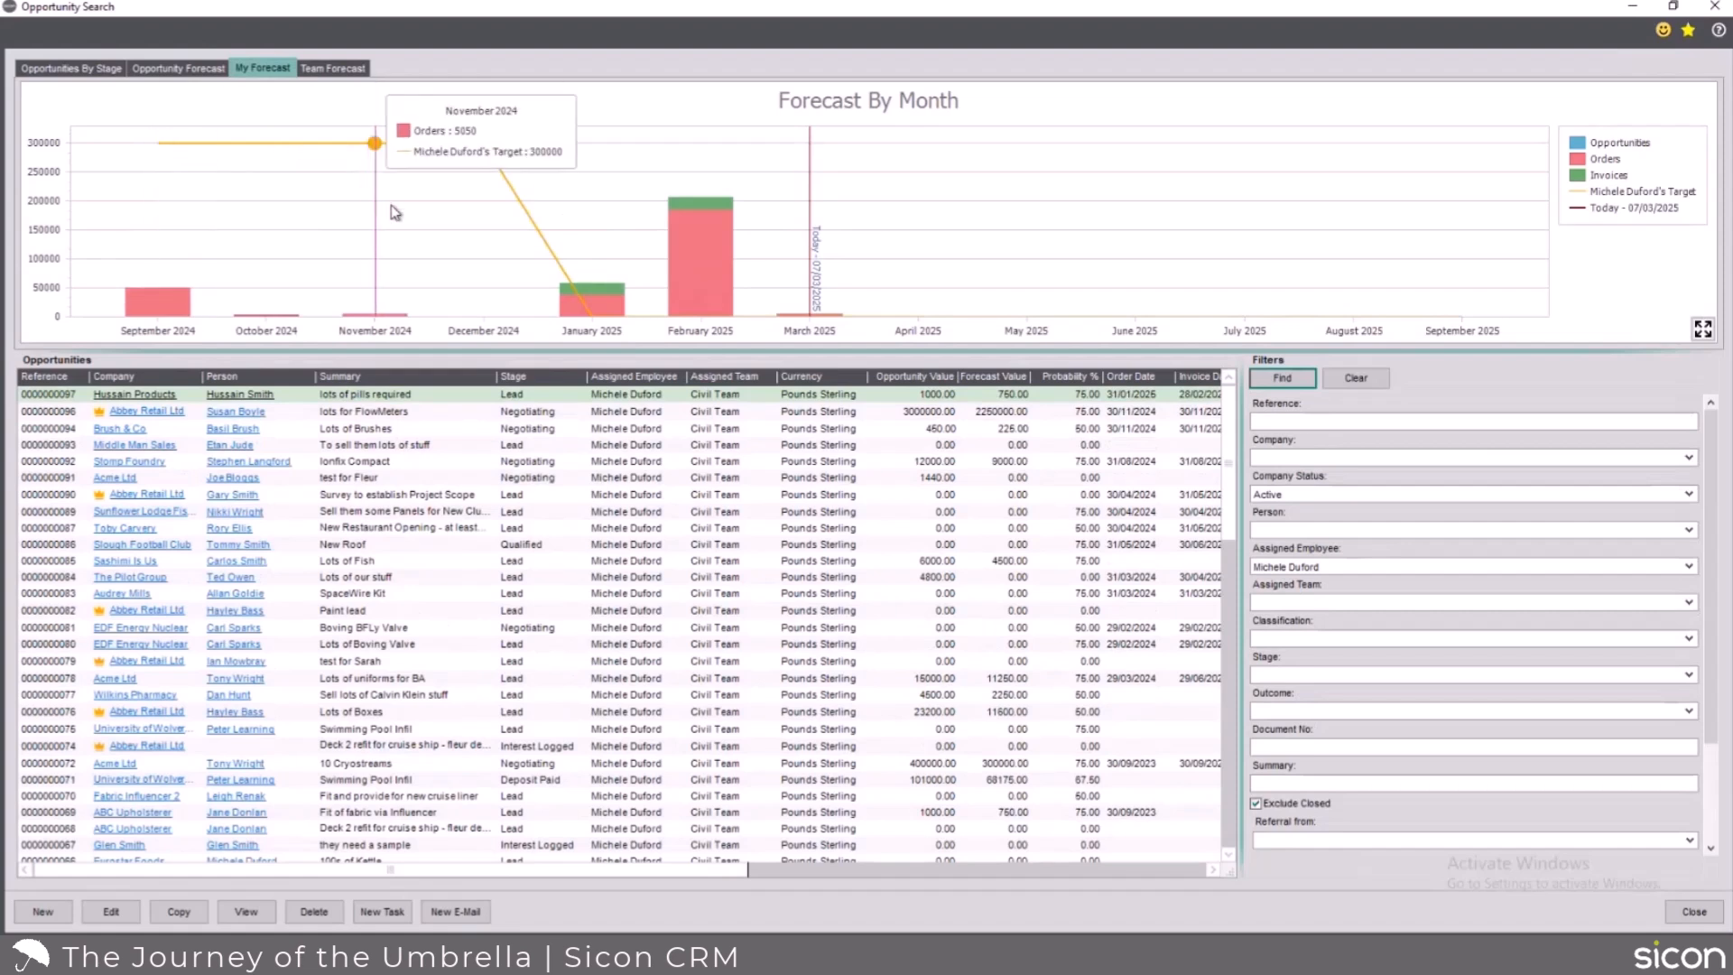
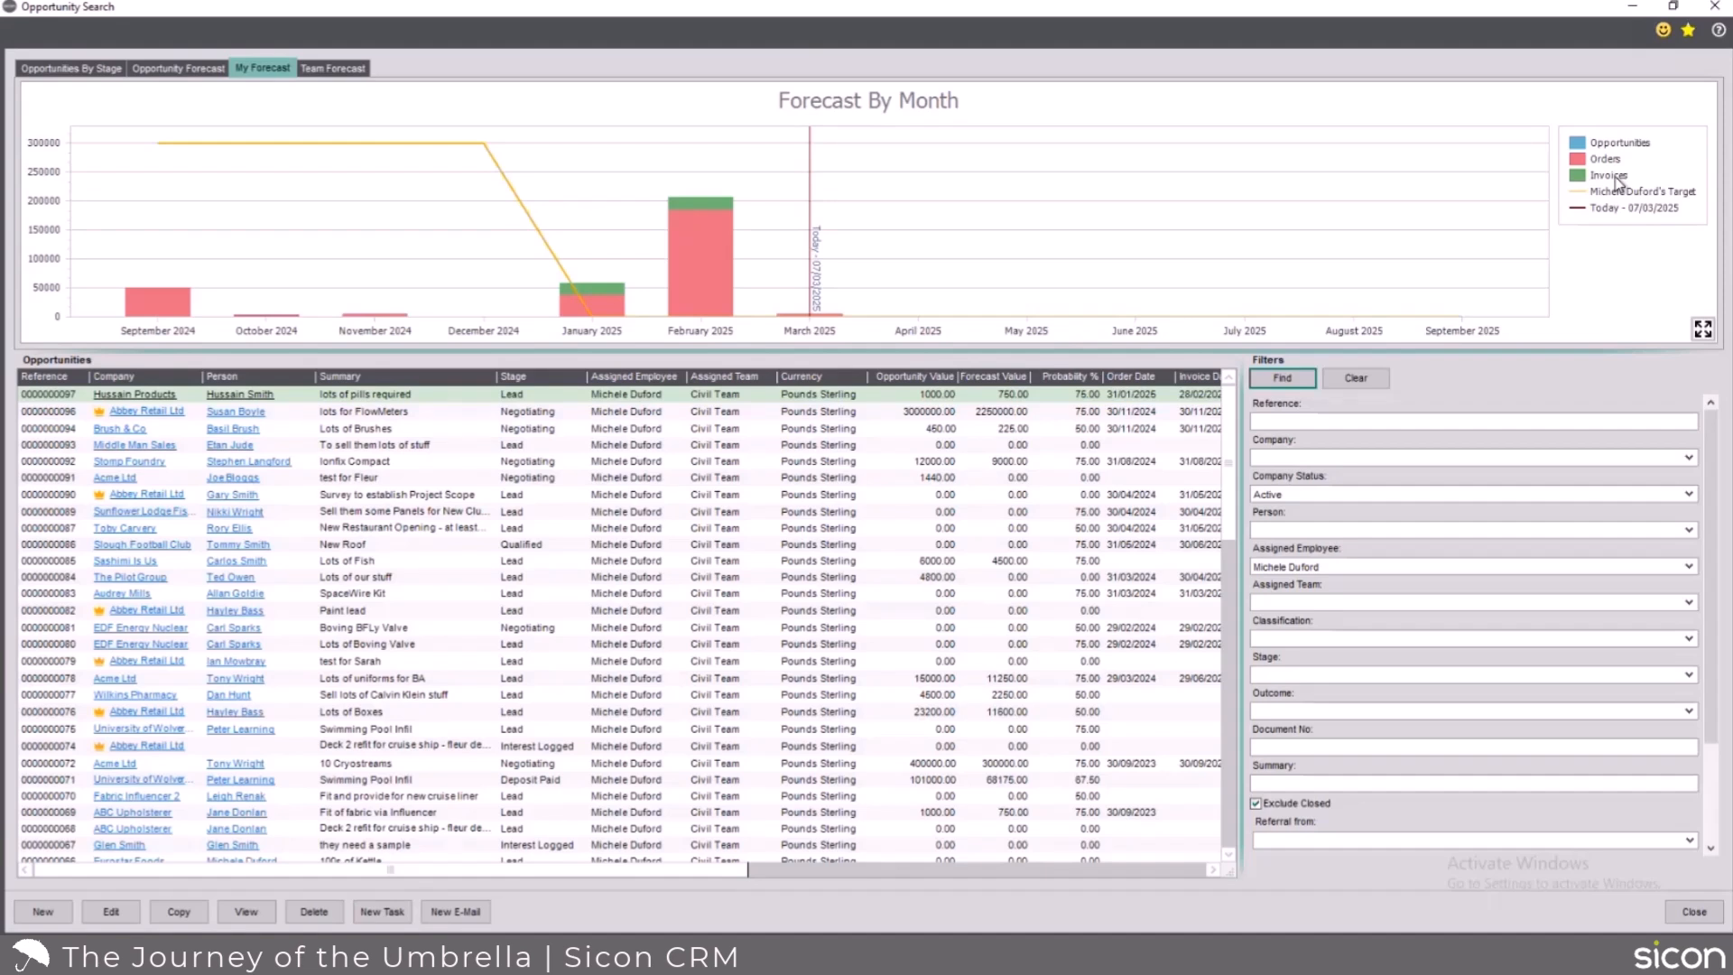
Start a new opportunity for Abbey Retail Ltd with the summary "lots of erp software" and choose the first listed contact person
click(54, 914)
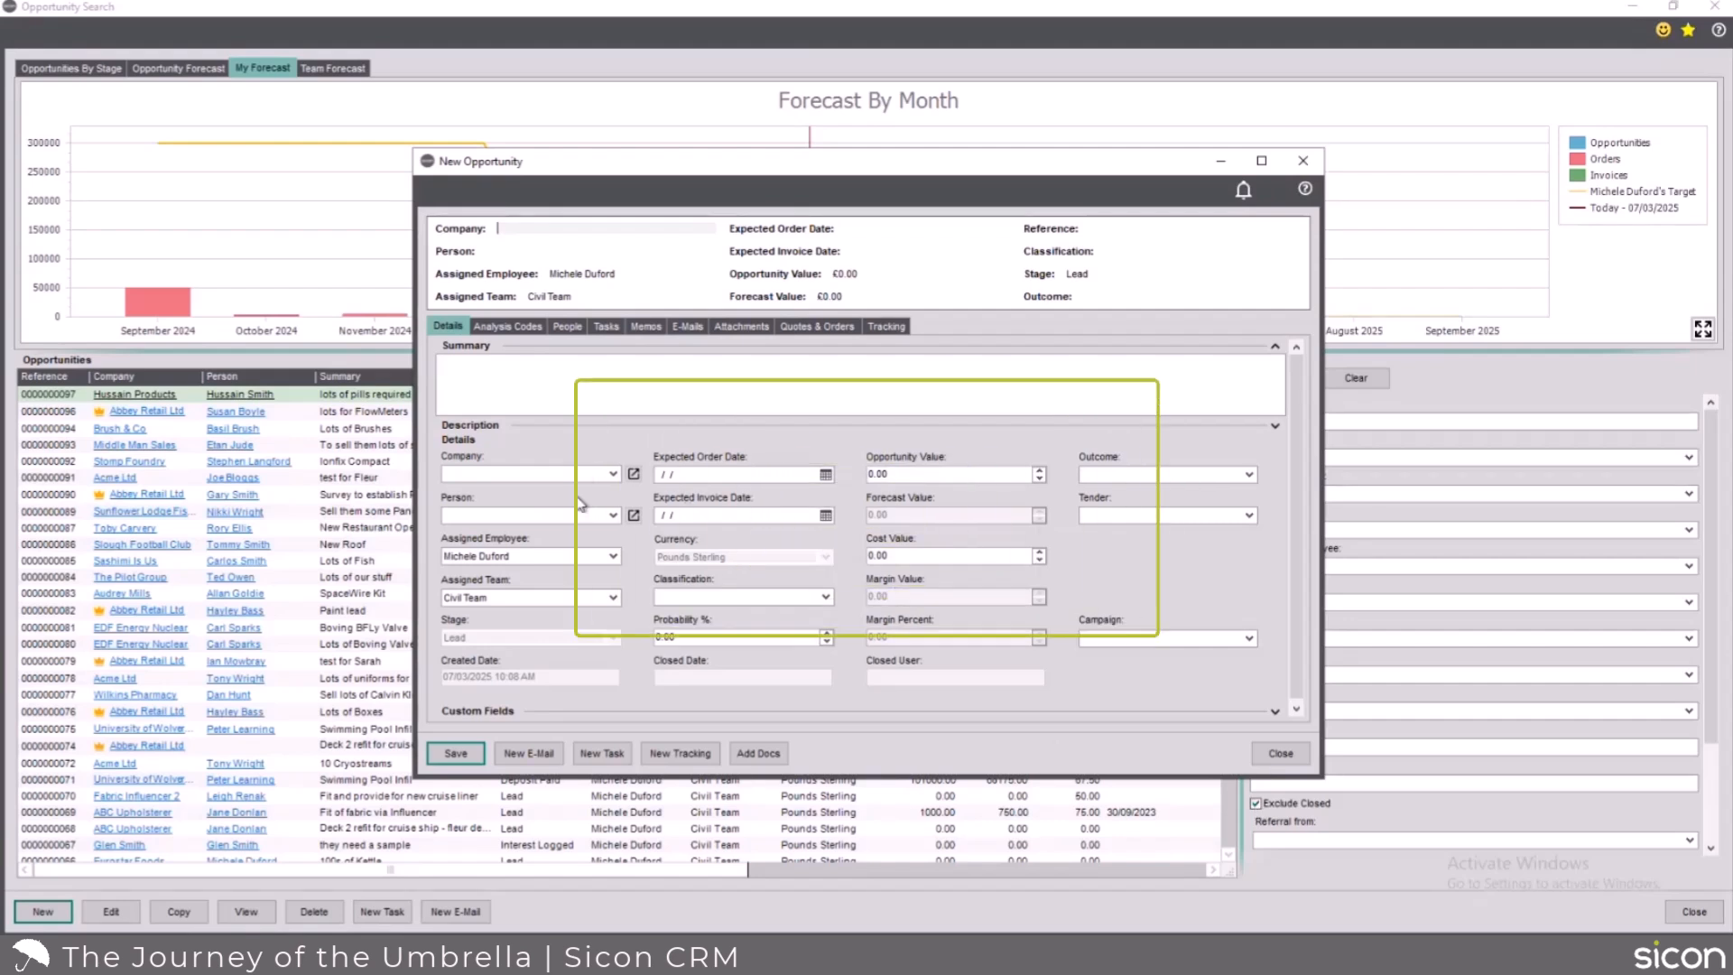
click(612, 474)
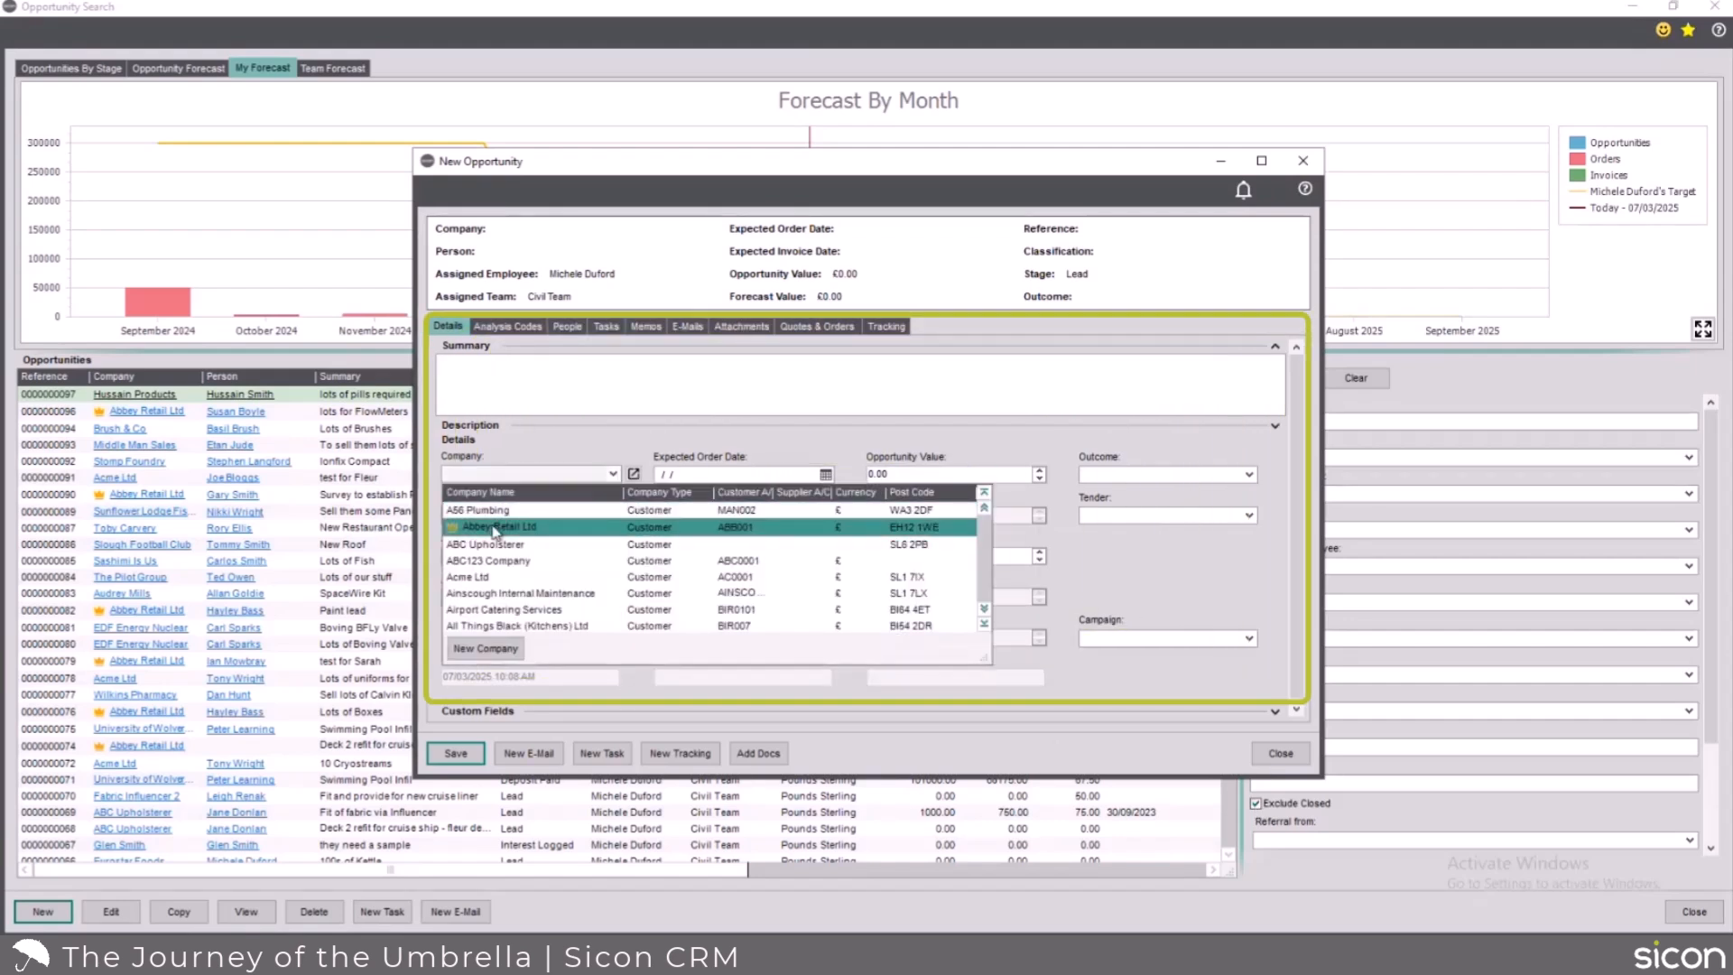
click(494, 528)
click(489, 373)
text(lots o)
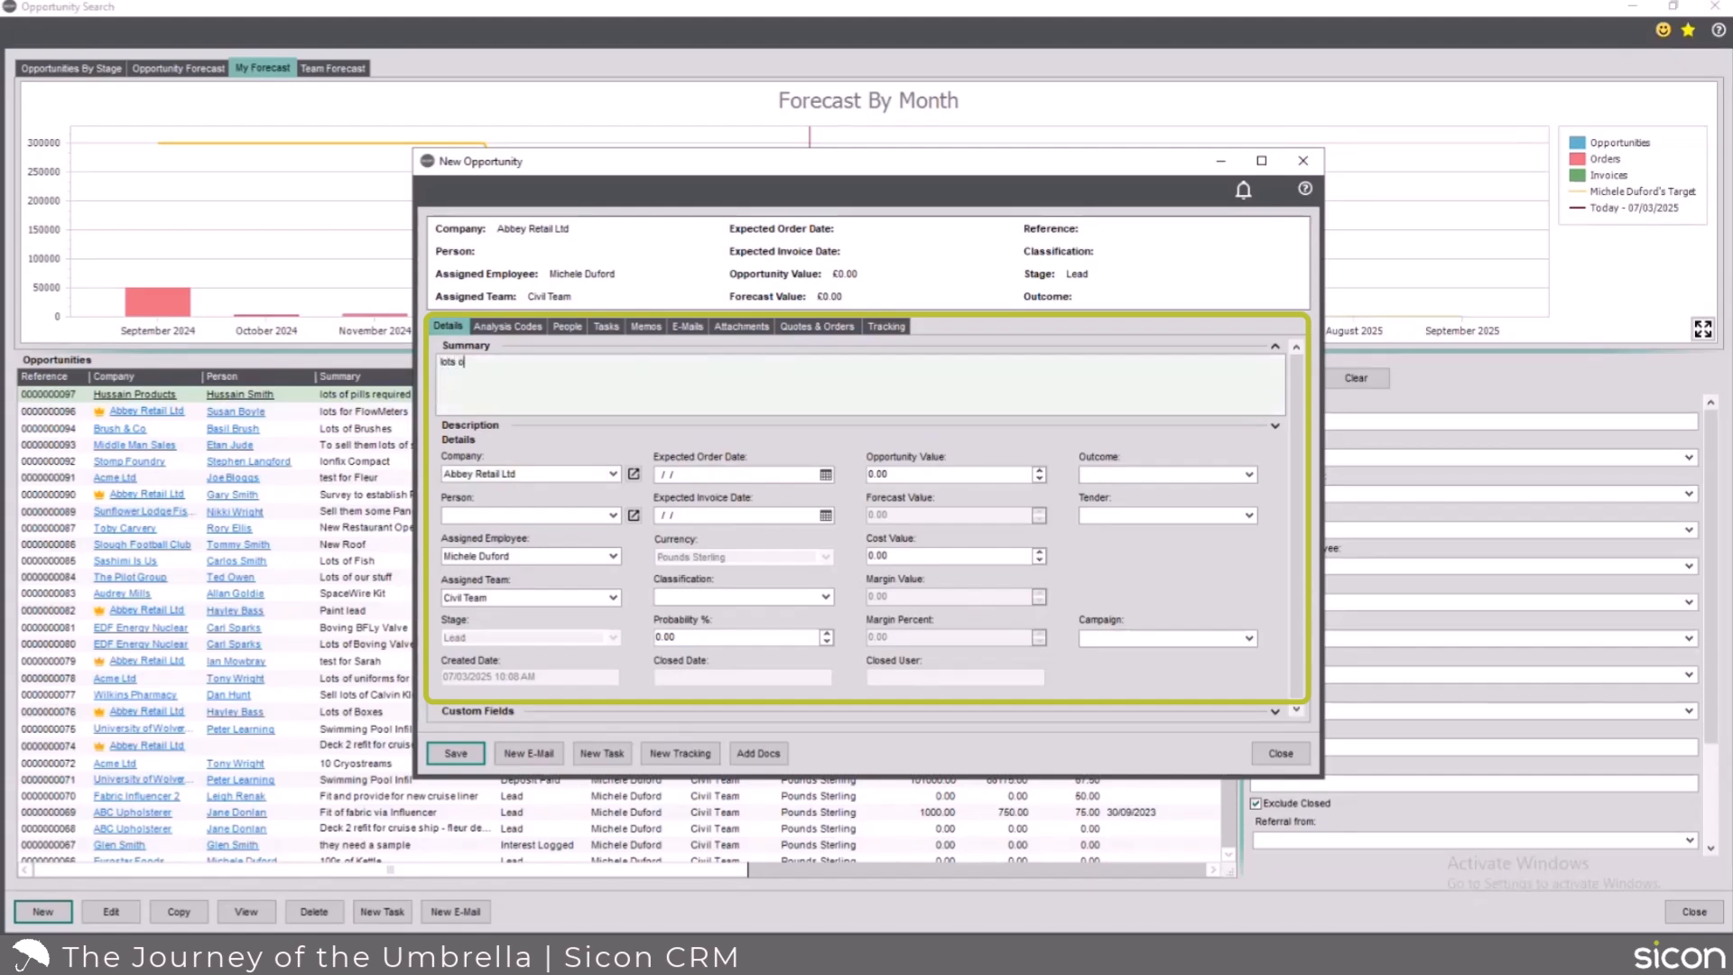
text(f erp software)
click(612, 518)
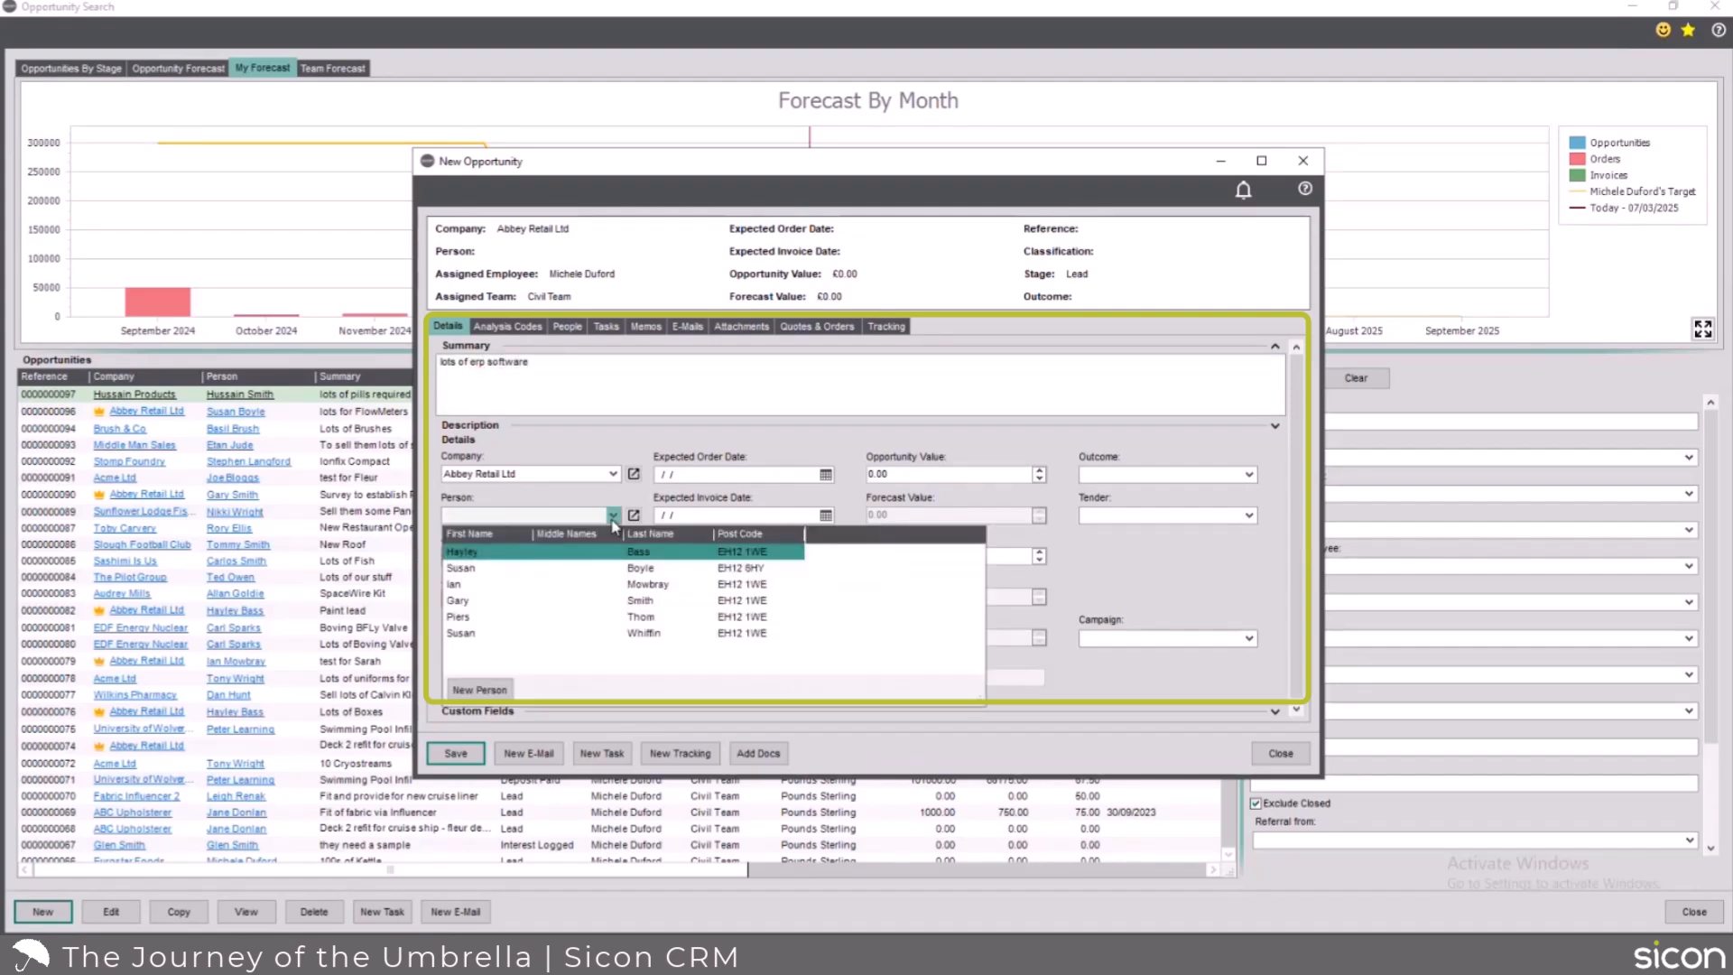
click(494, 553)
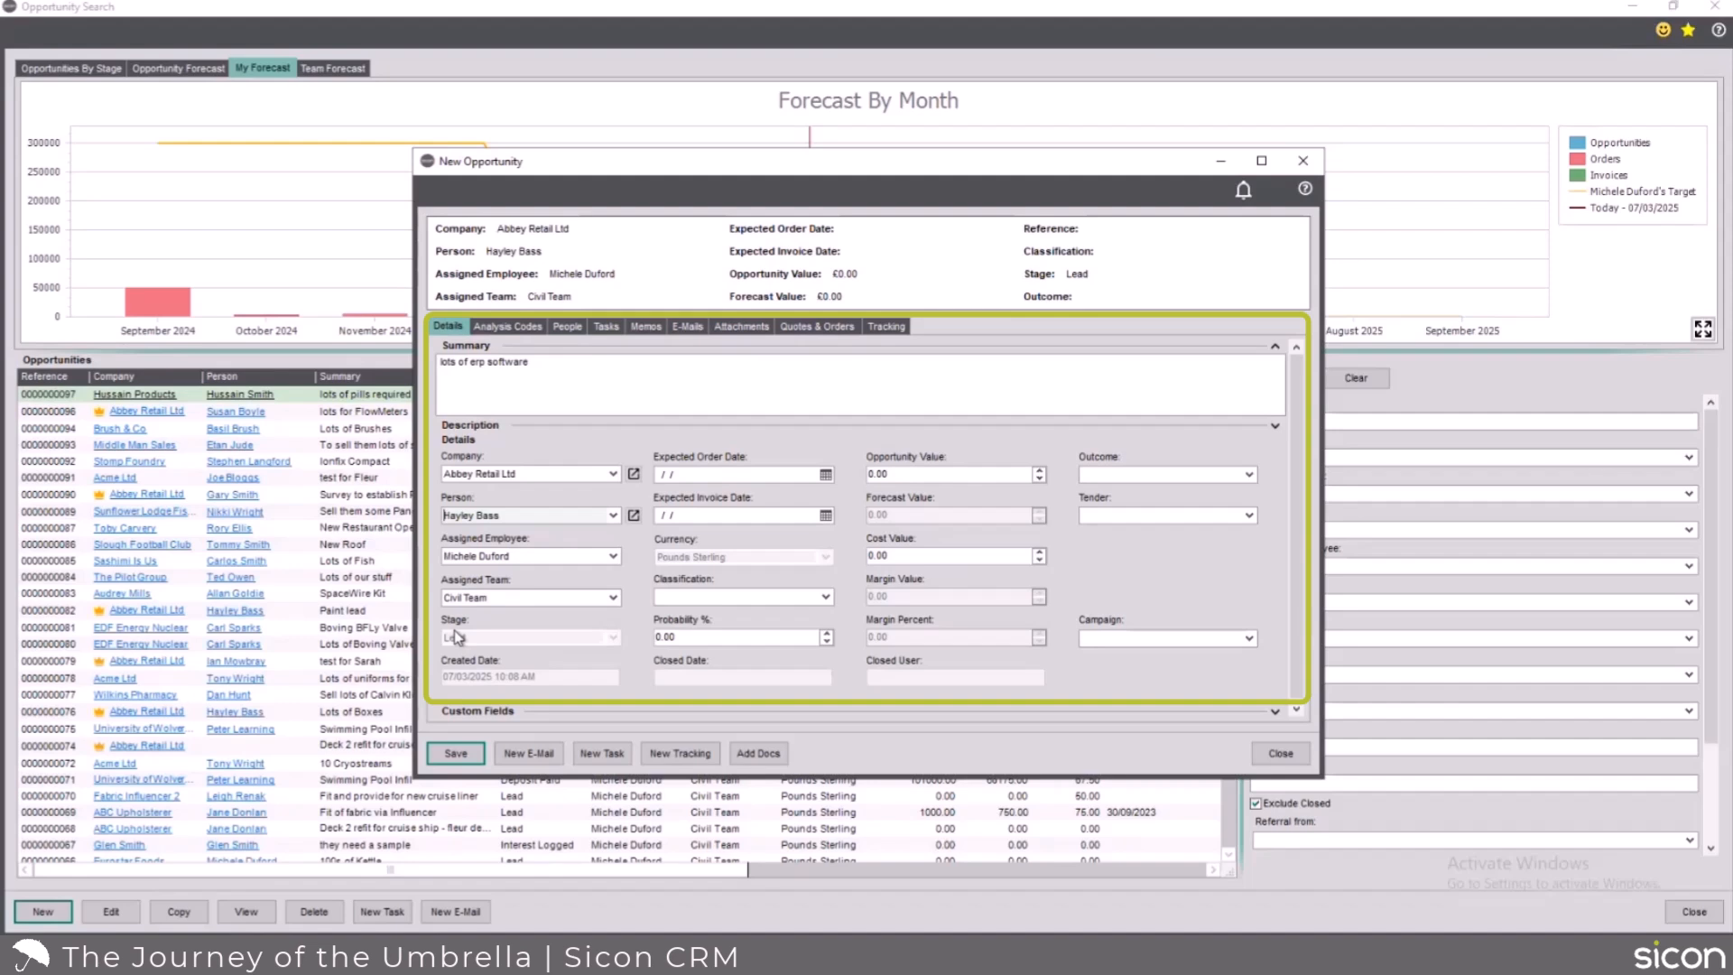
Set the expected order and invoice dates to 31/03/2025, opportunity value to 15,000 and classification to Warm, expand the custom fields, and save the opportunity
click(825, 597)
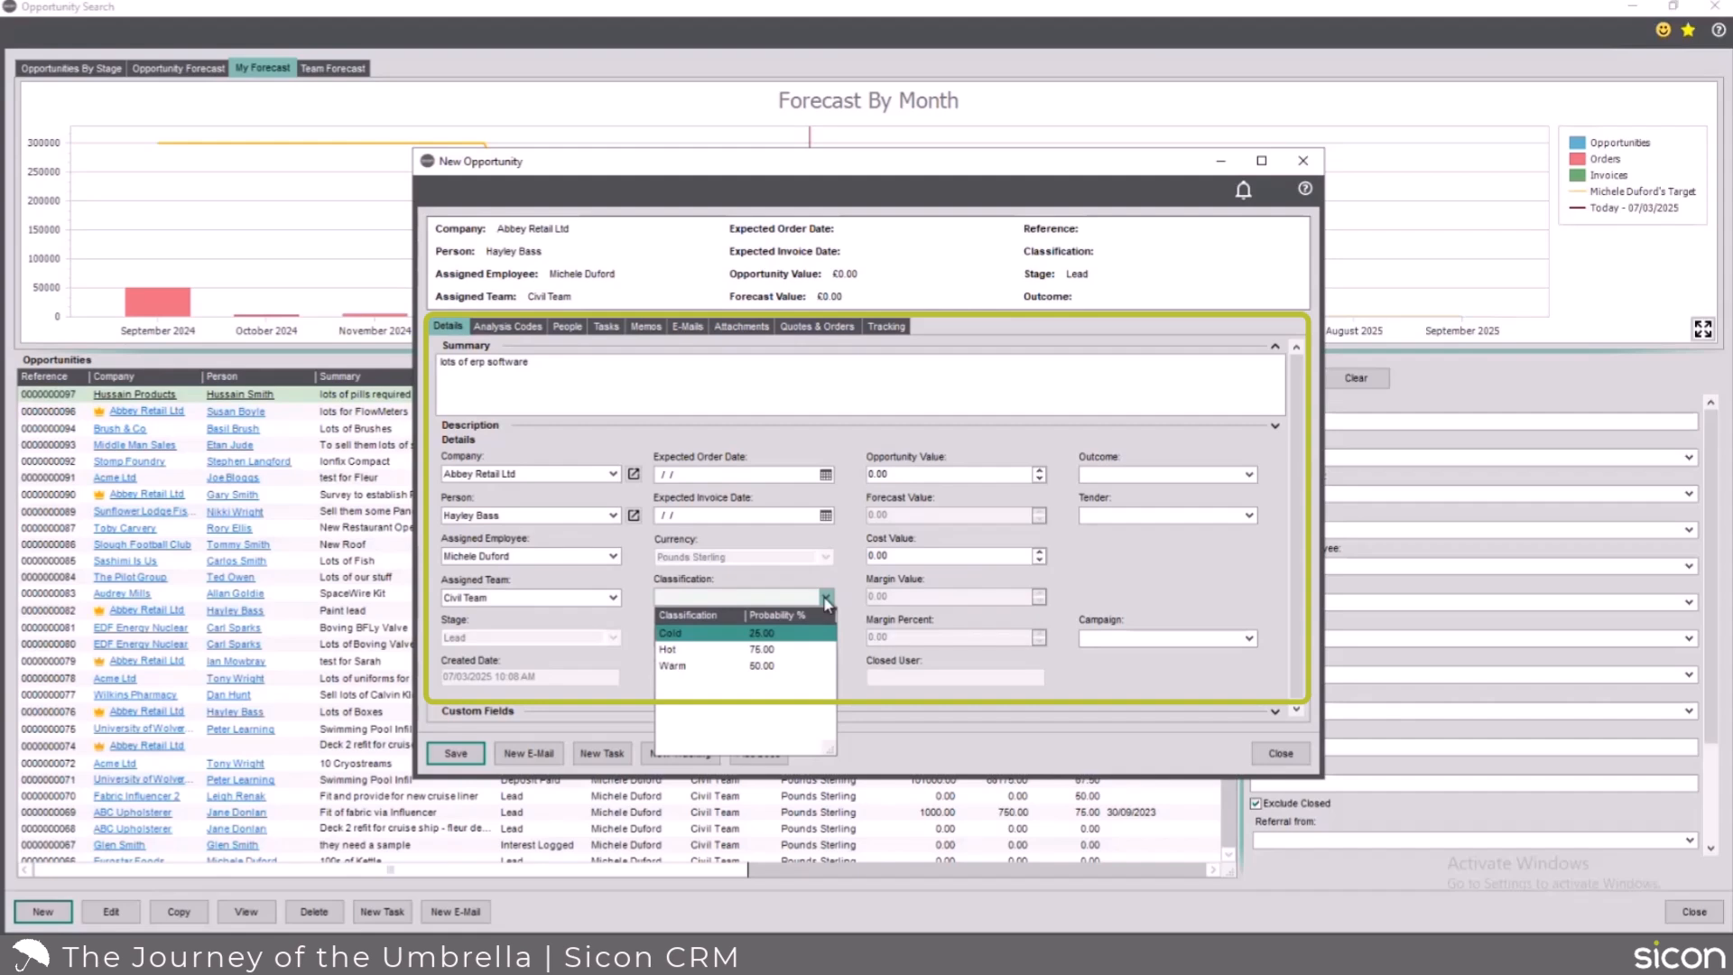
click(825, 475)
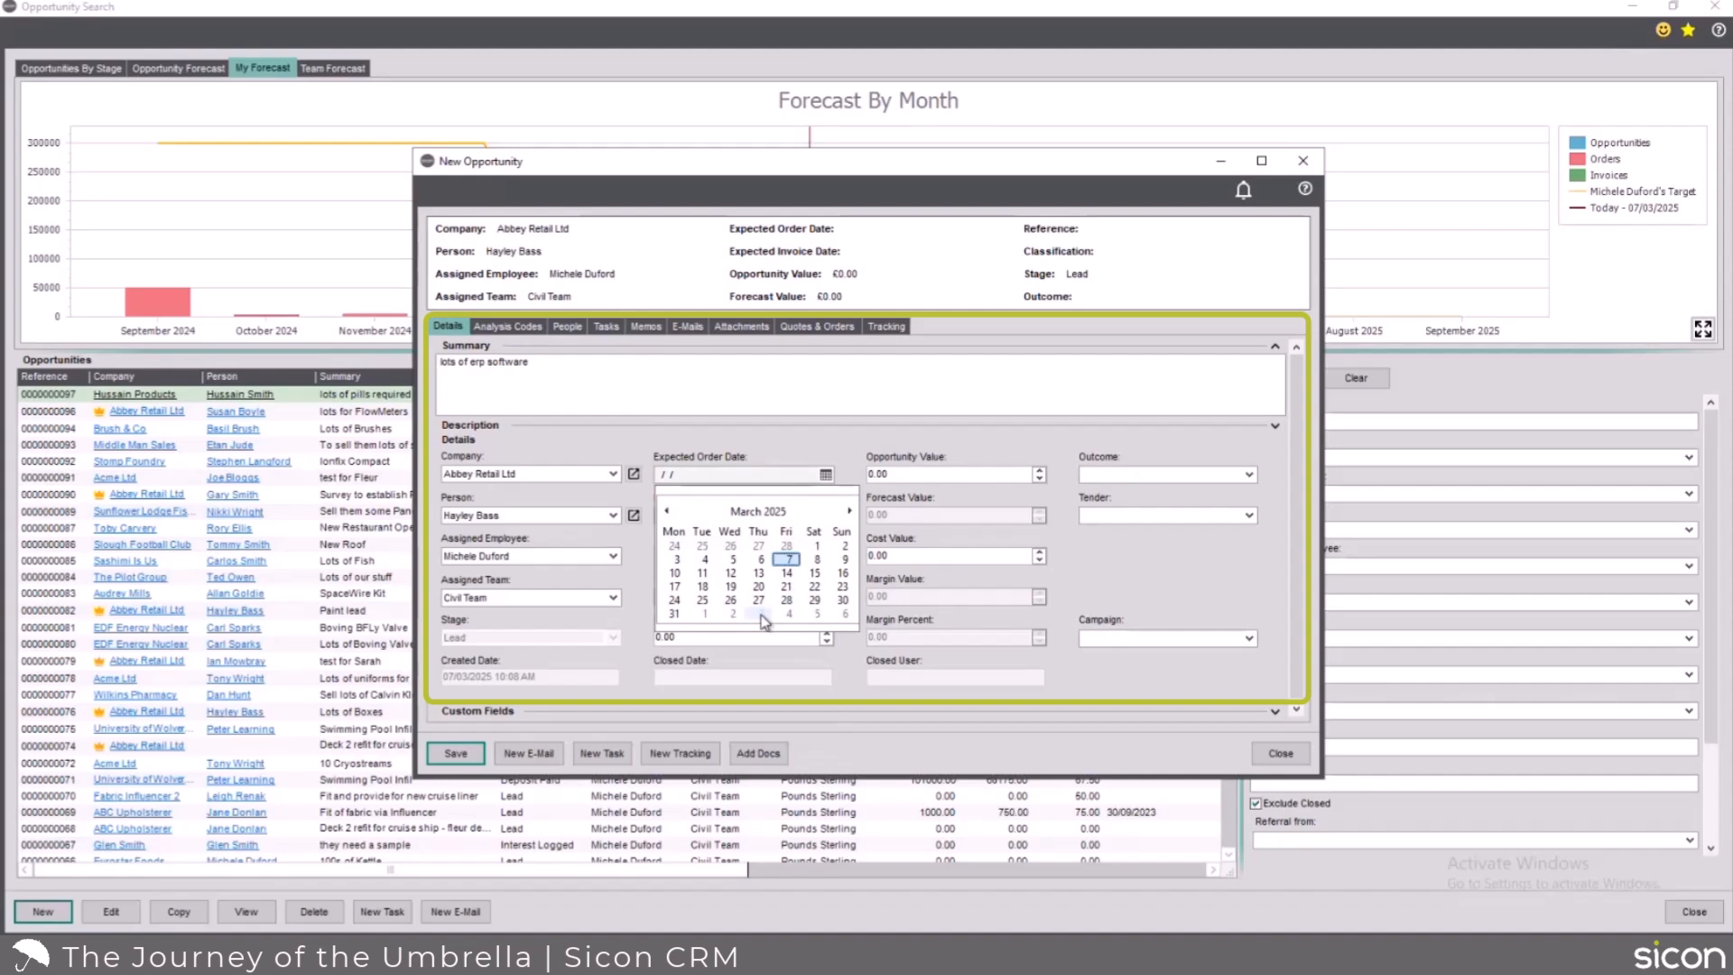
click(674, 616)
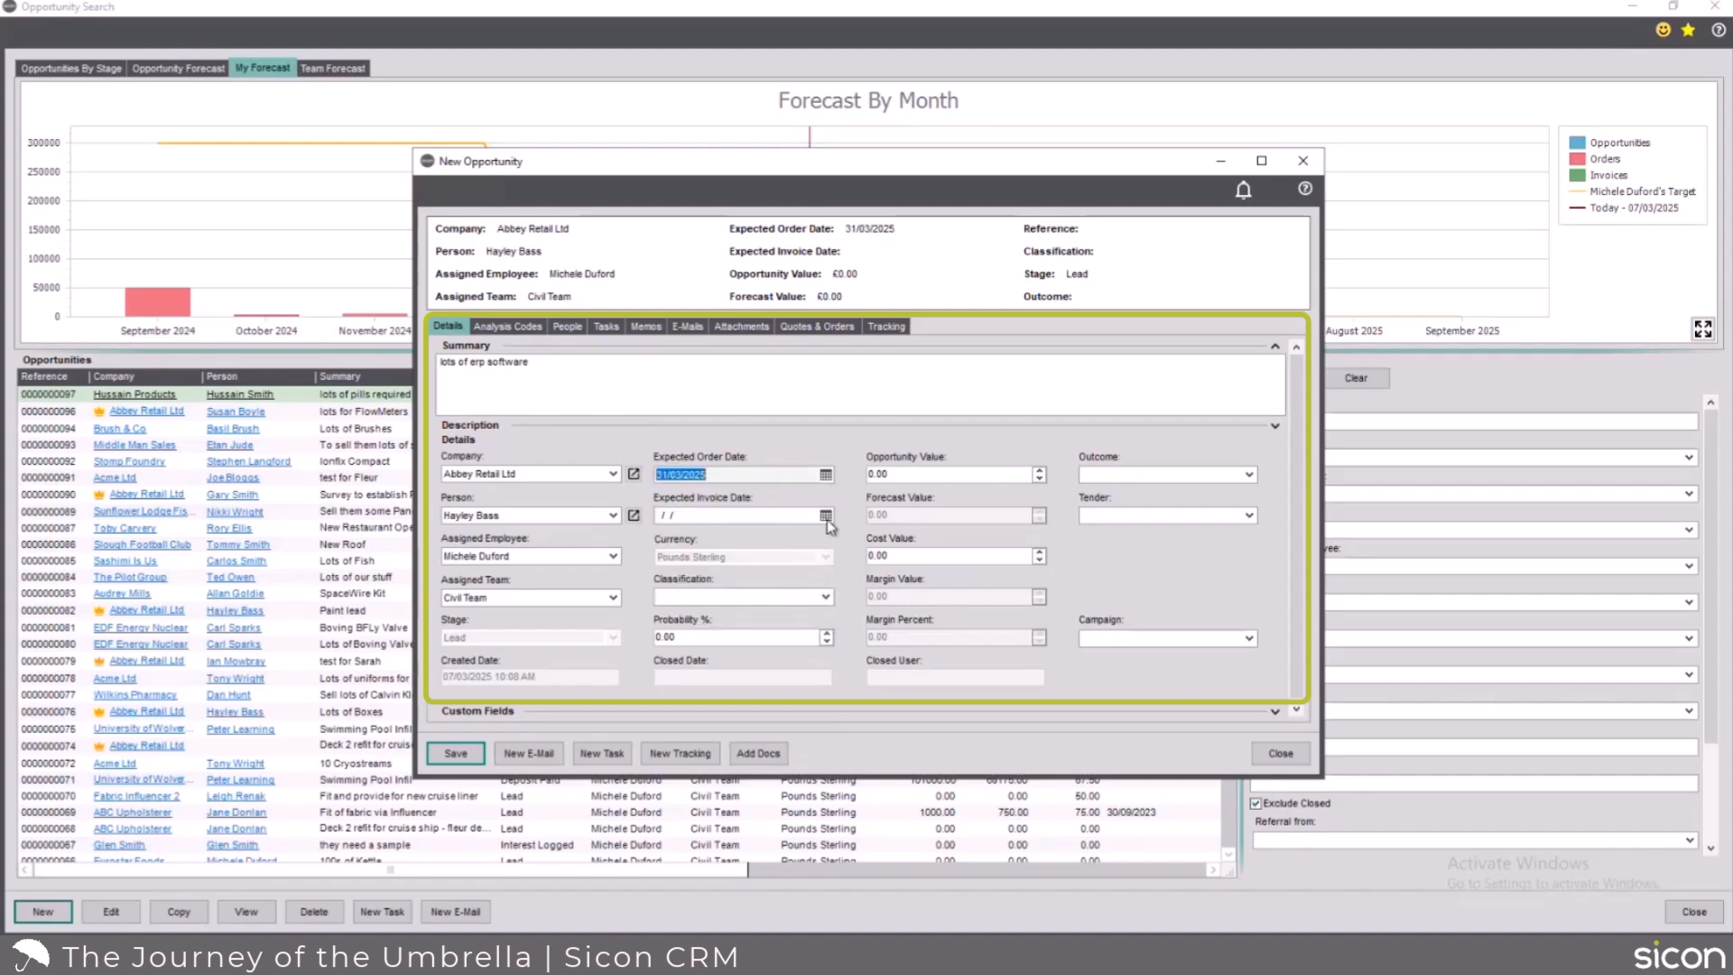
click(825, 515)
click(674, 654)
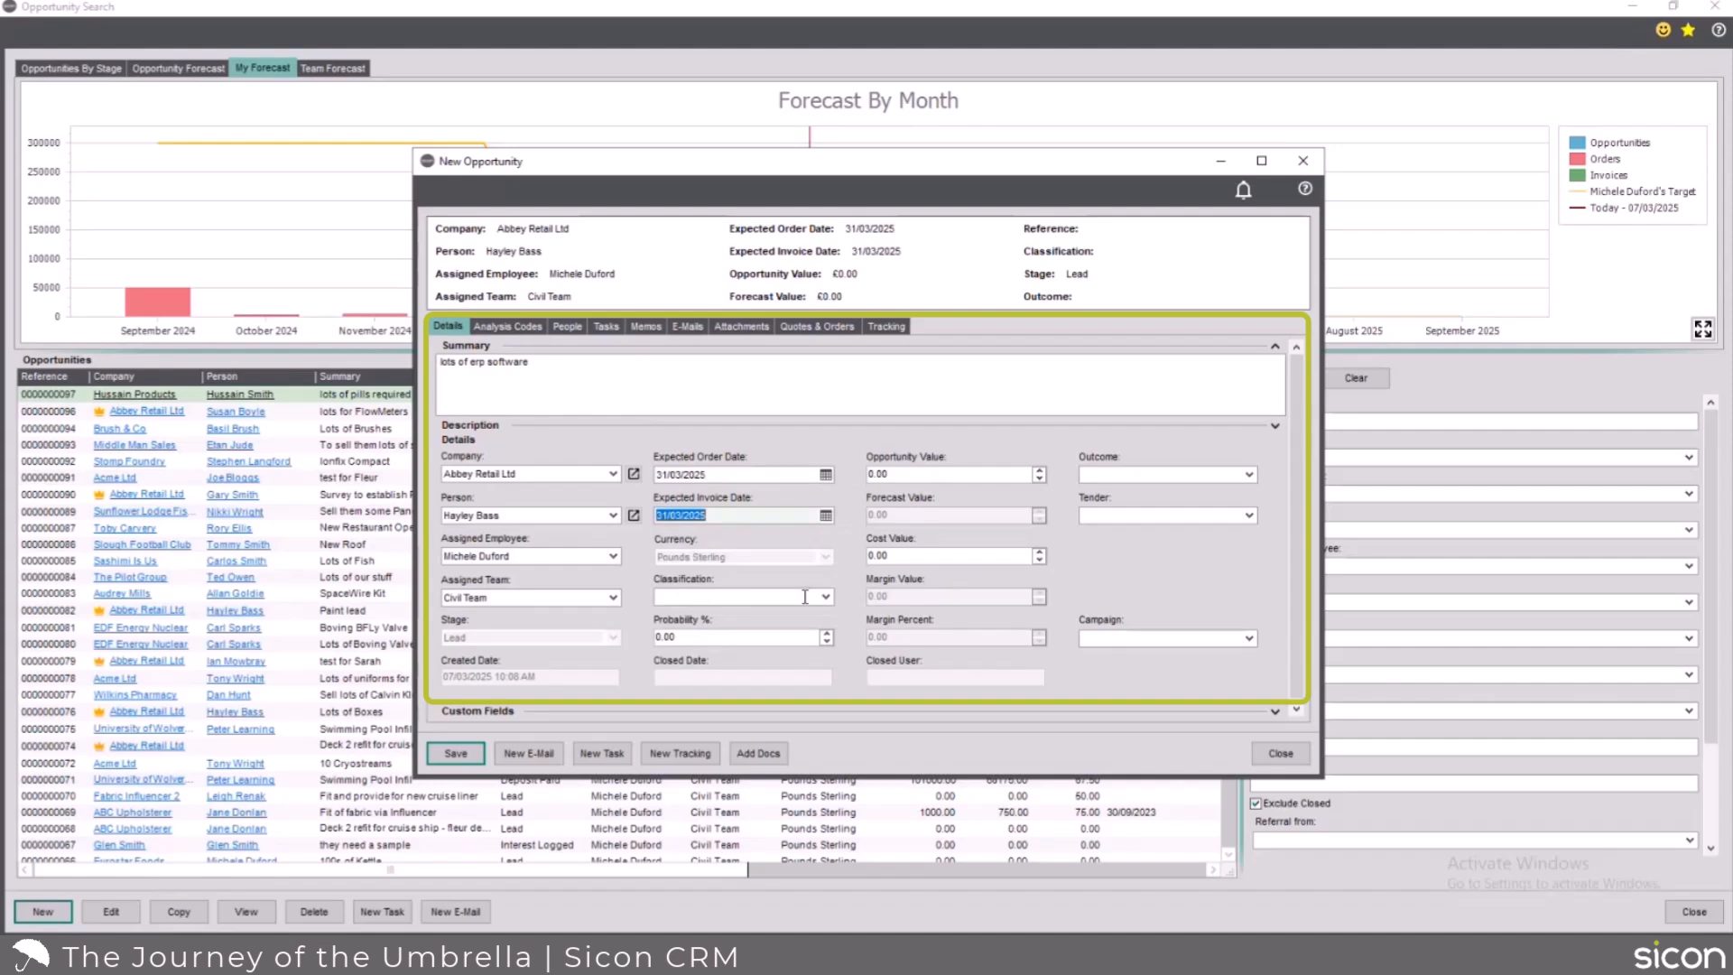
key(Tab)
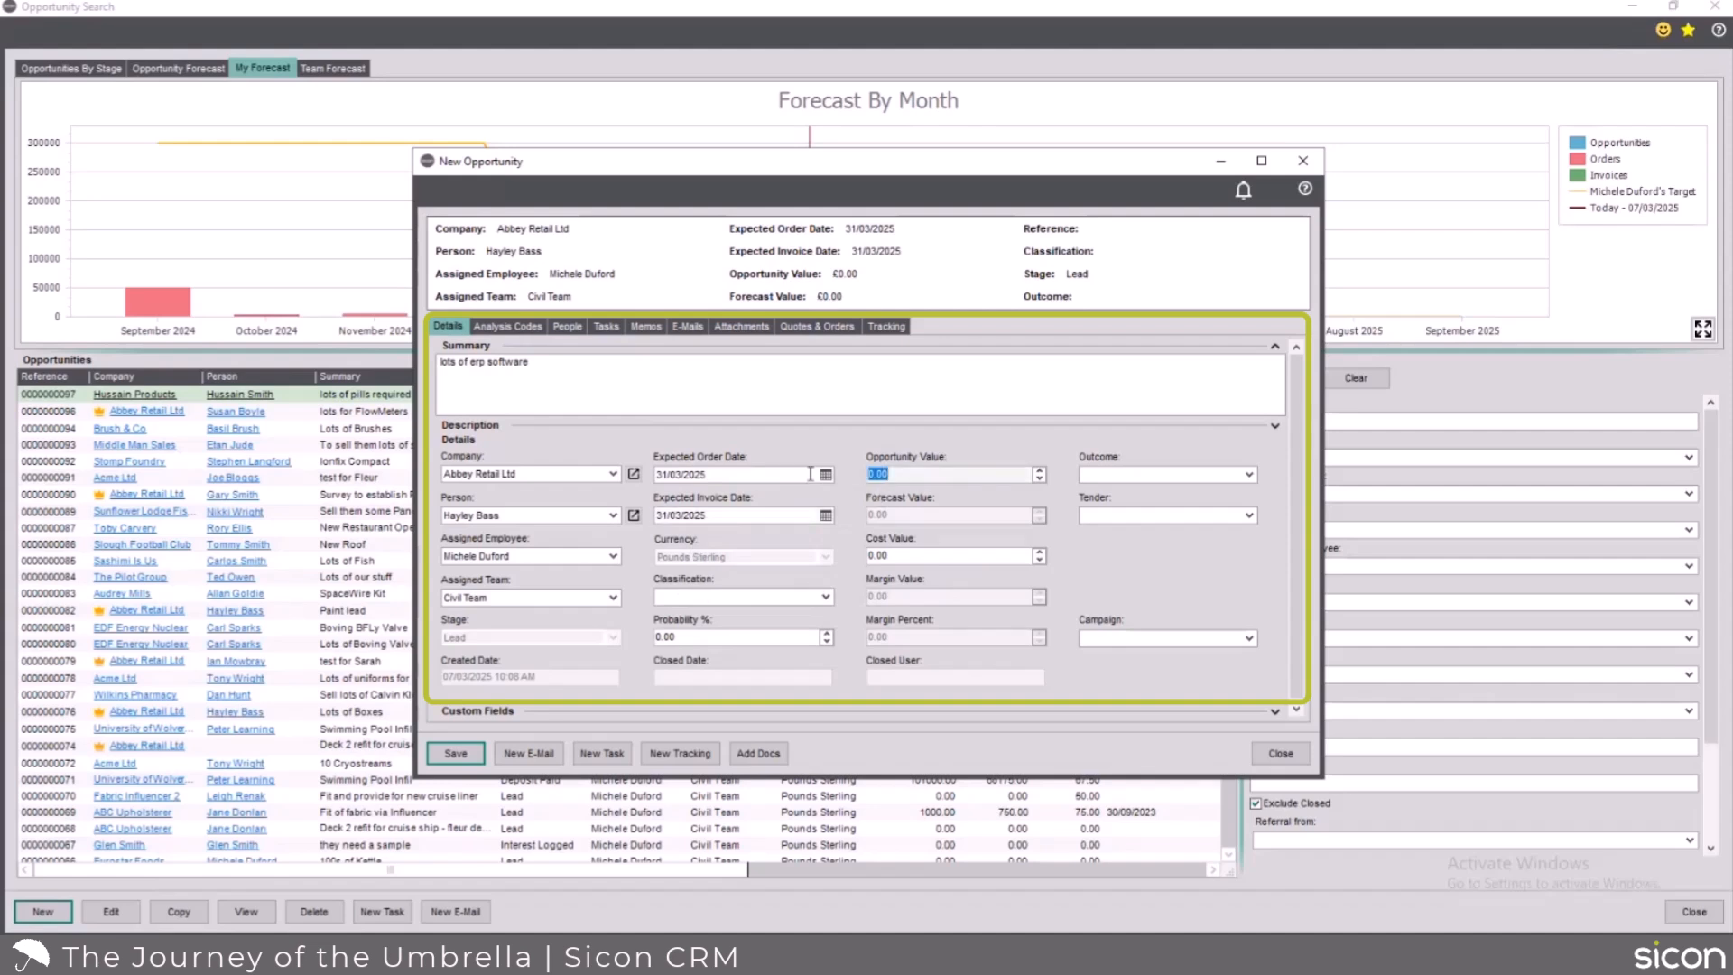
text(15000)
click(822, 598)
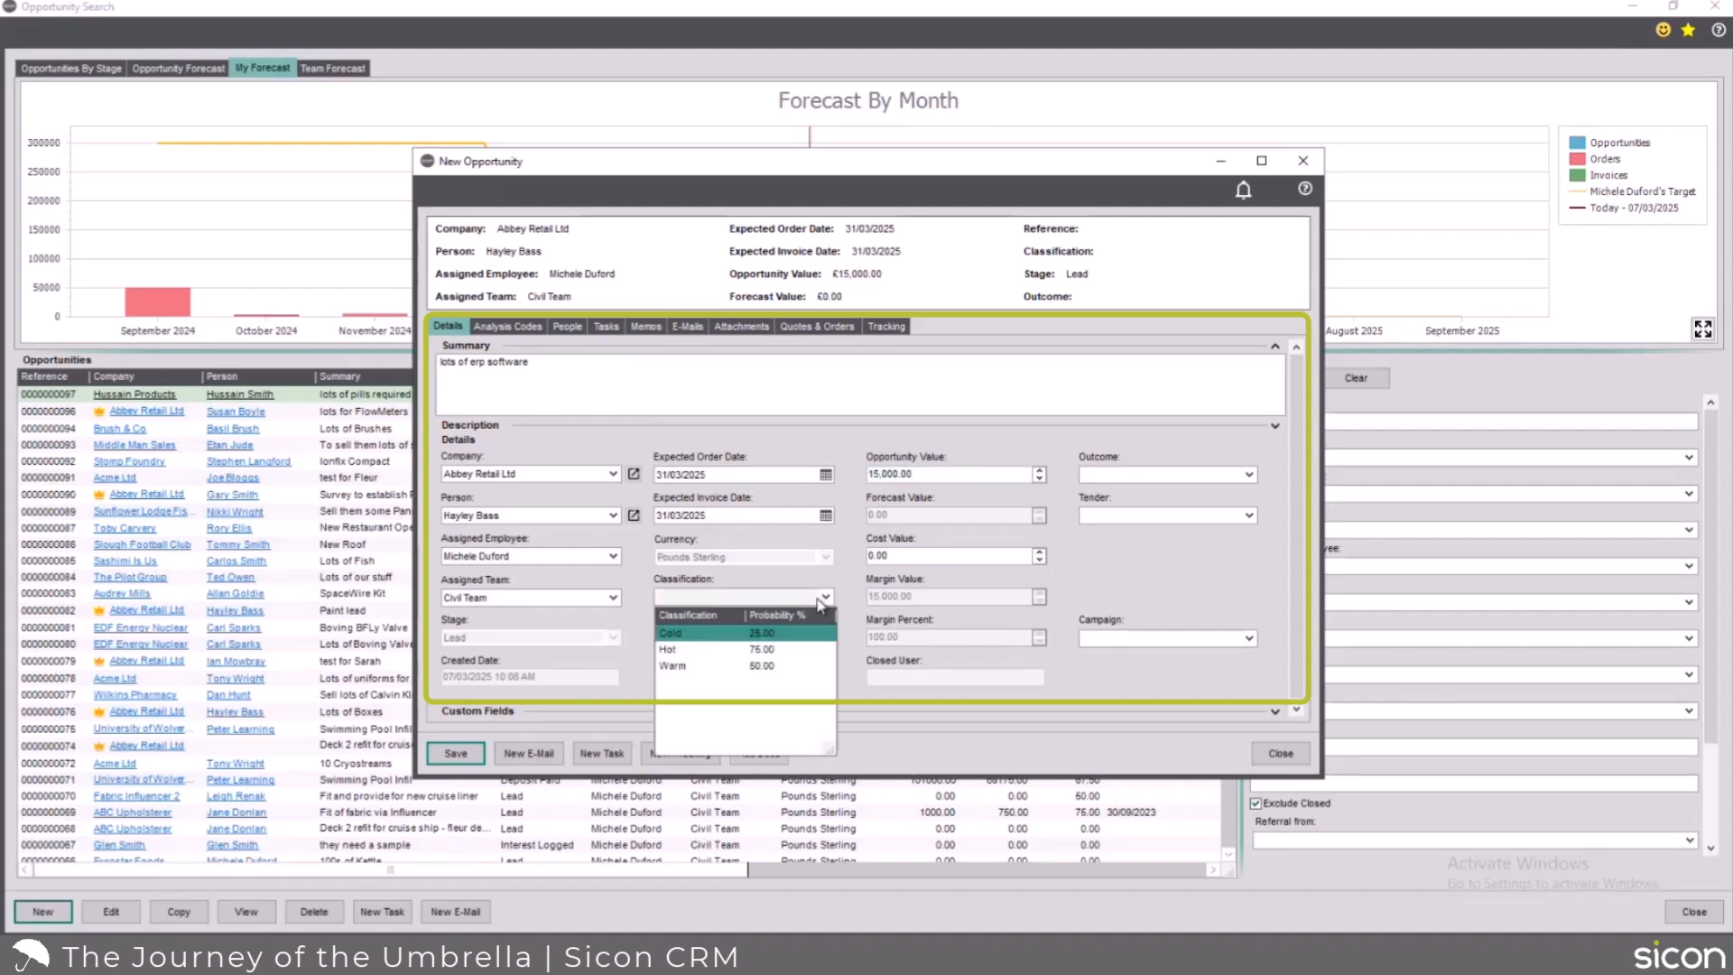
click(736, 667)
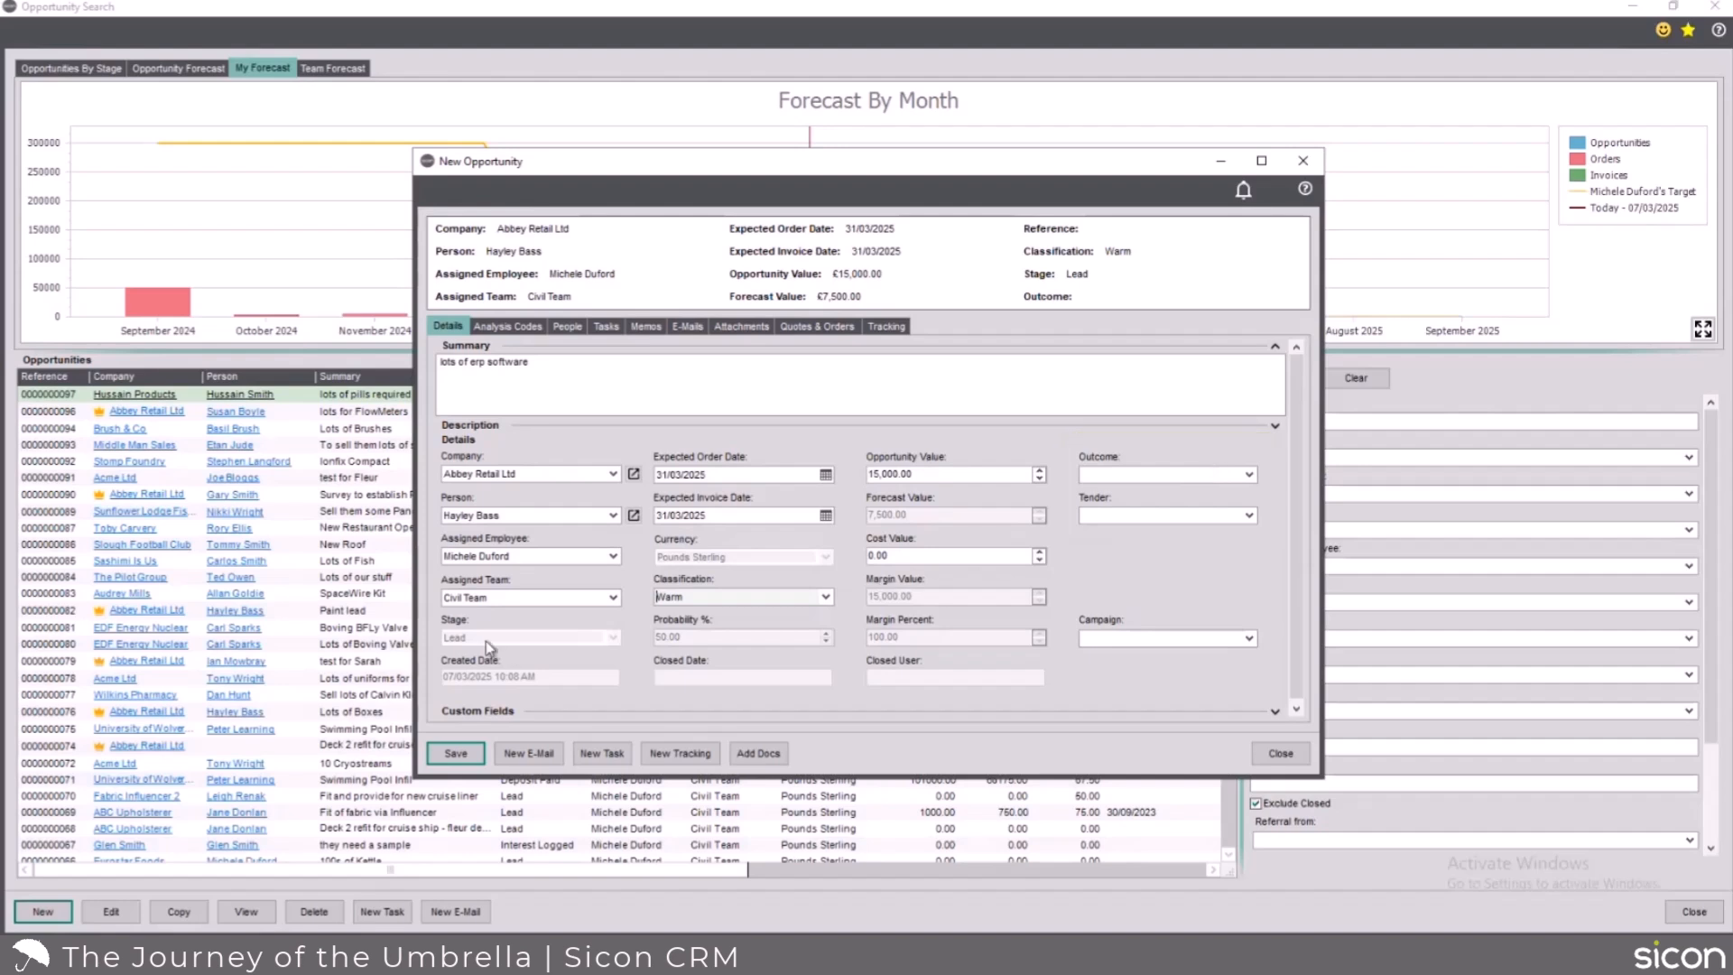
click(1274, 715)
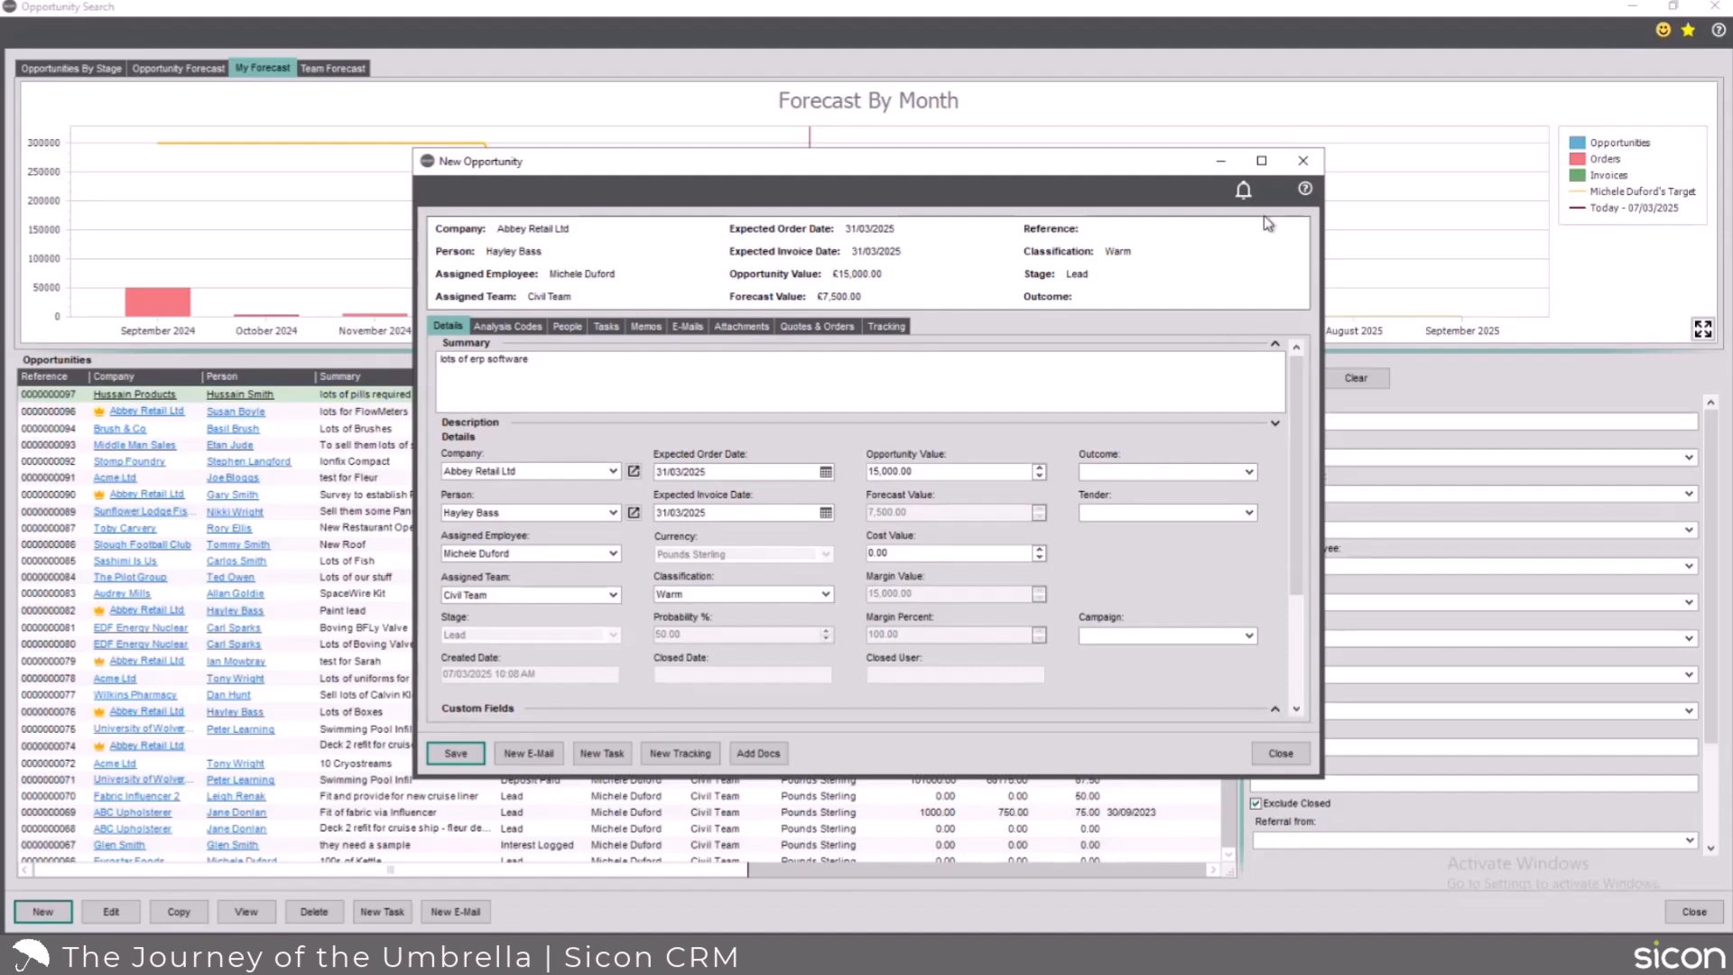
click(1261, 162)
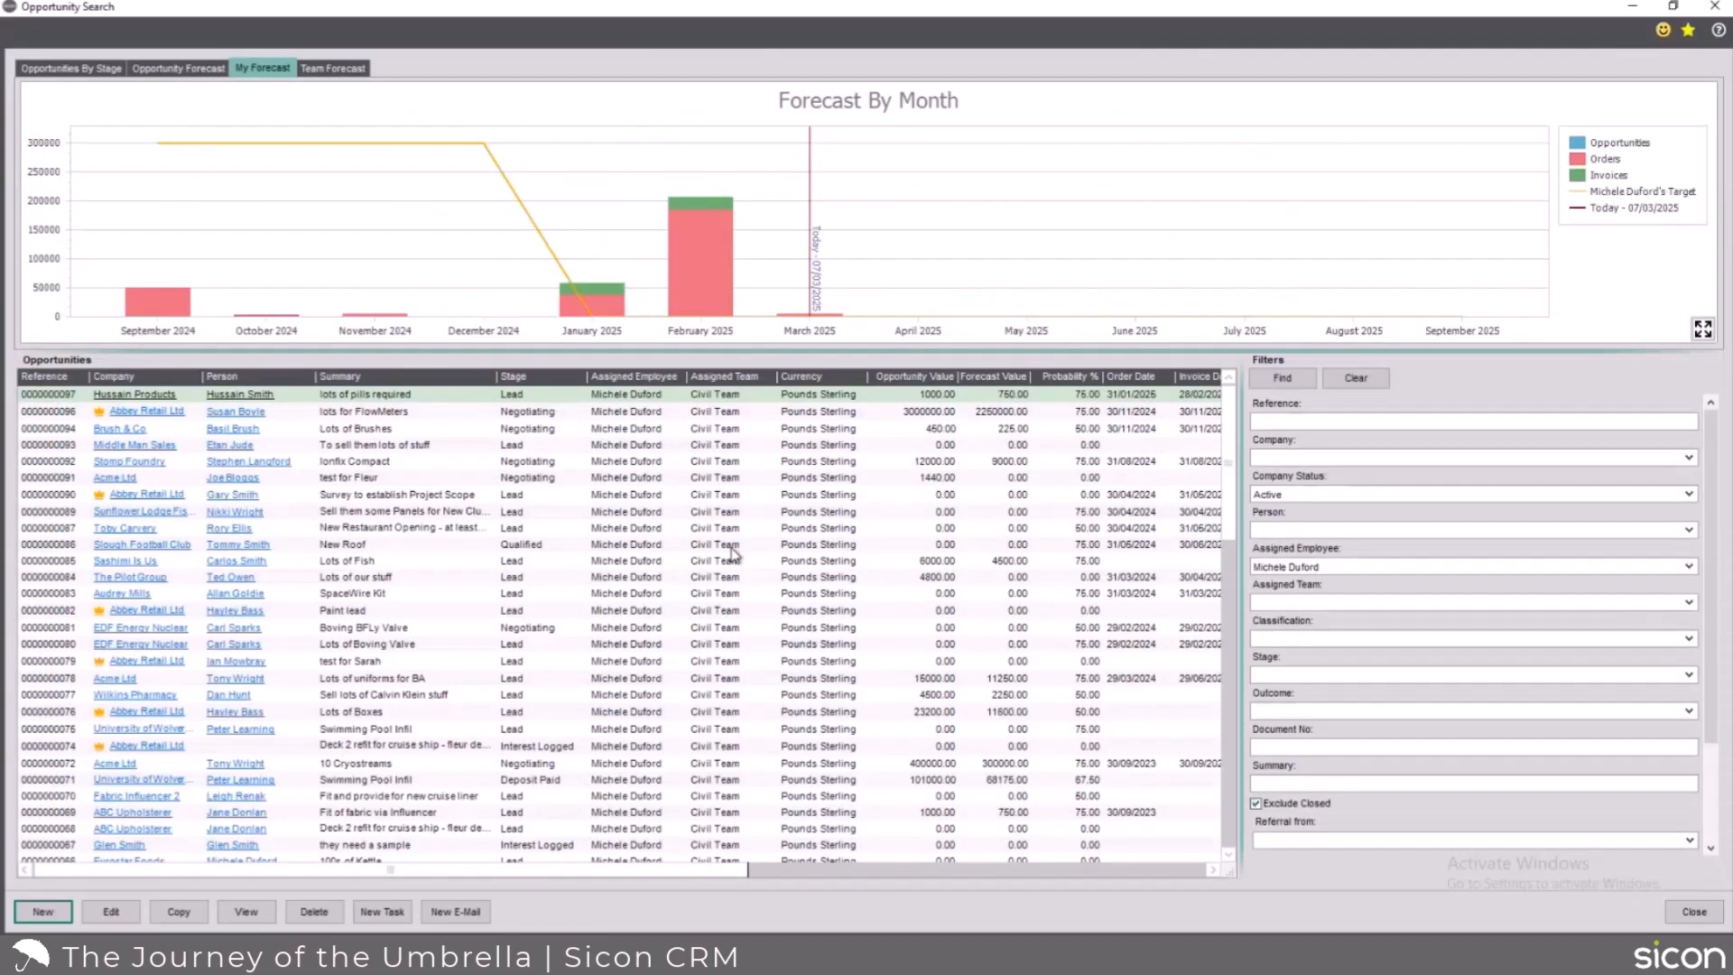
Sort the opportunity list by reference in descending order and refresh the results
click(45, 376)
click(45, 375)
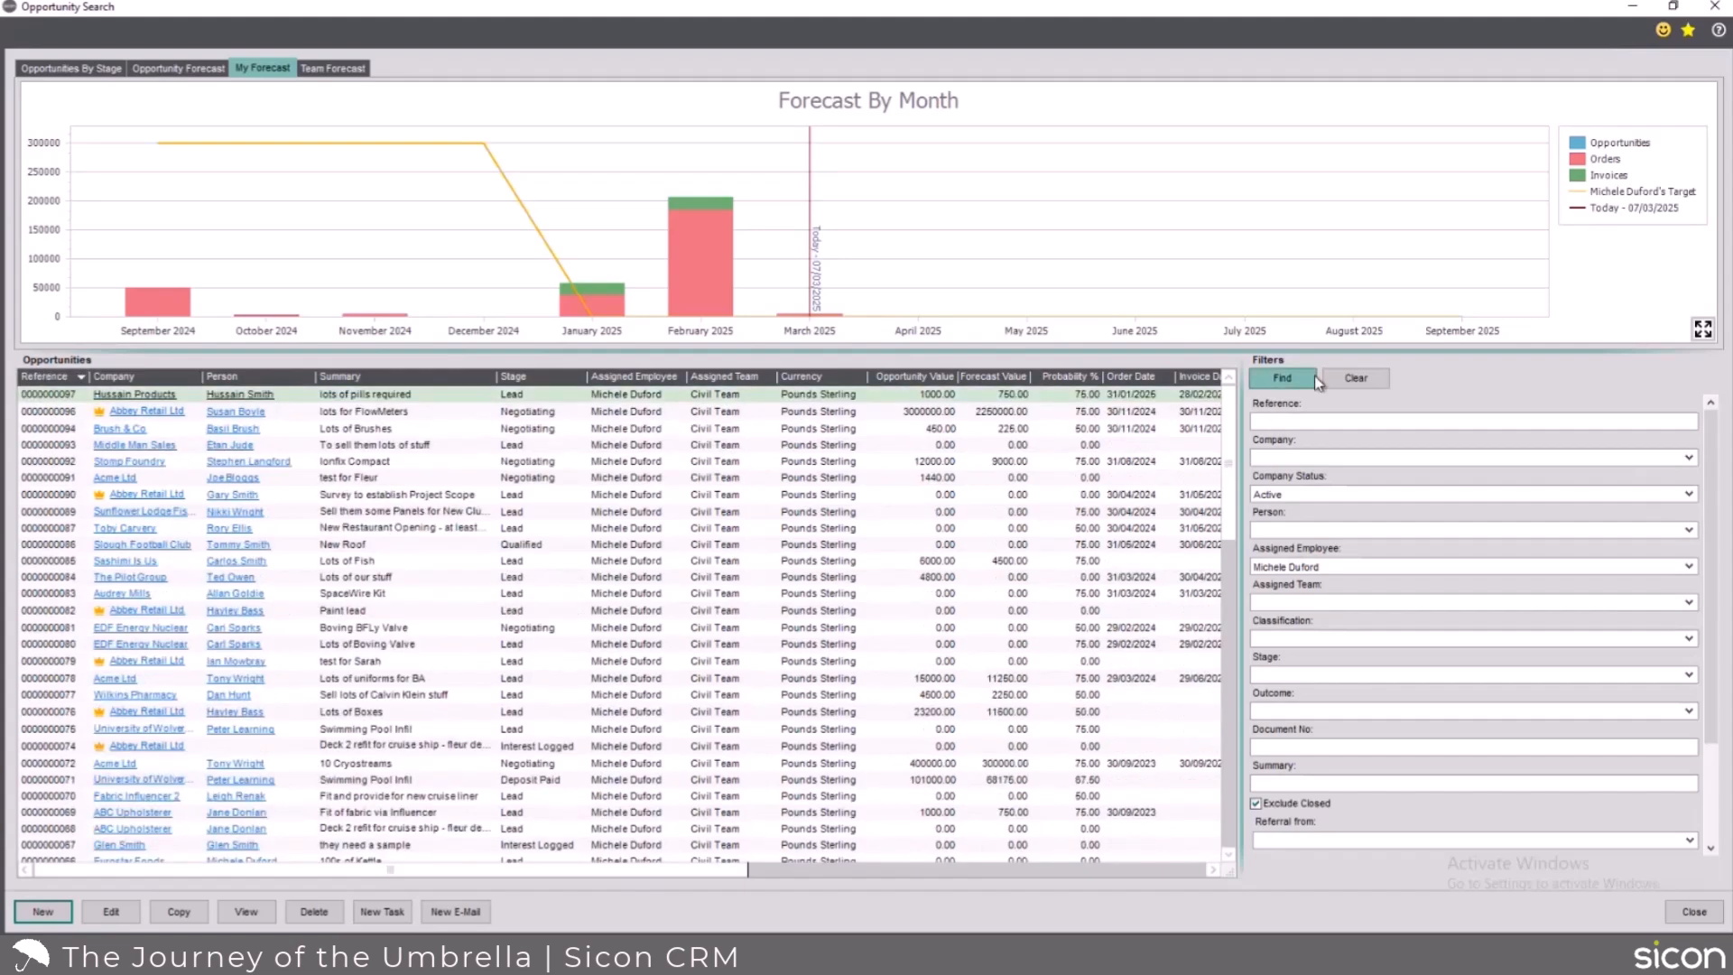
click(1293, 379)
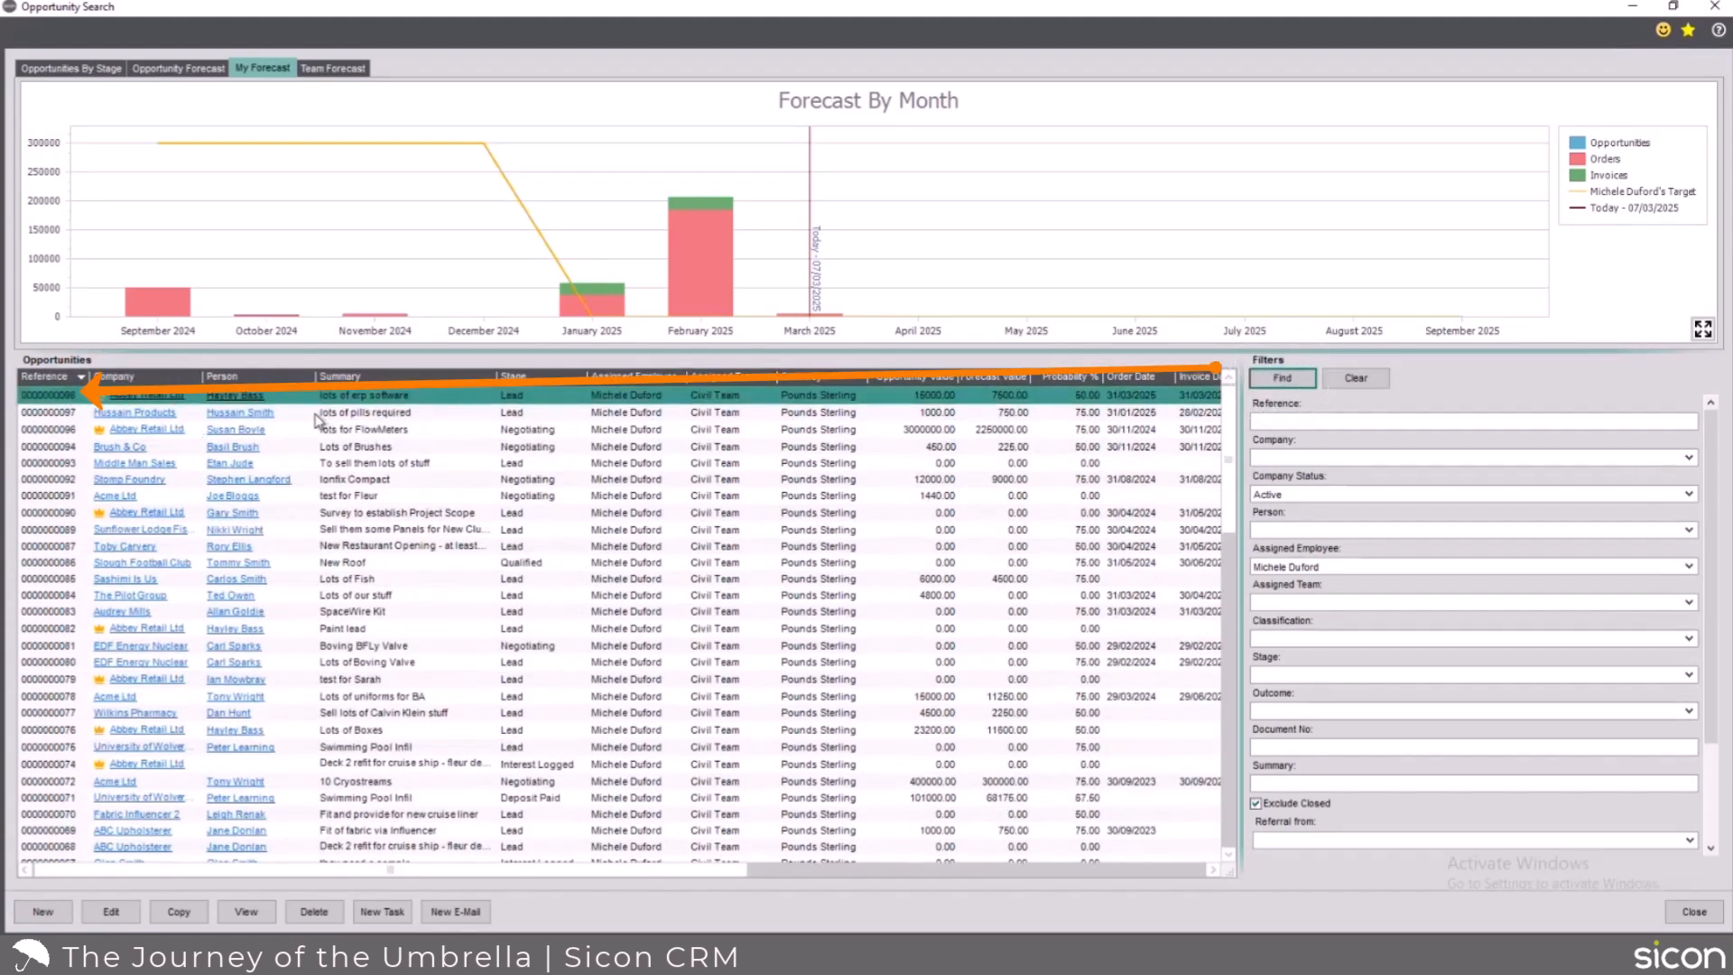
Switch to the Sicon CRM web app and open the "lots of erp software" opportunity from the opportunity search
click(149, 403)
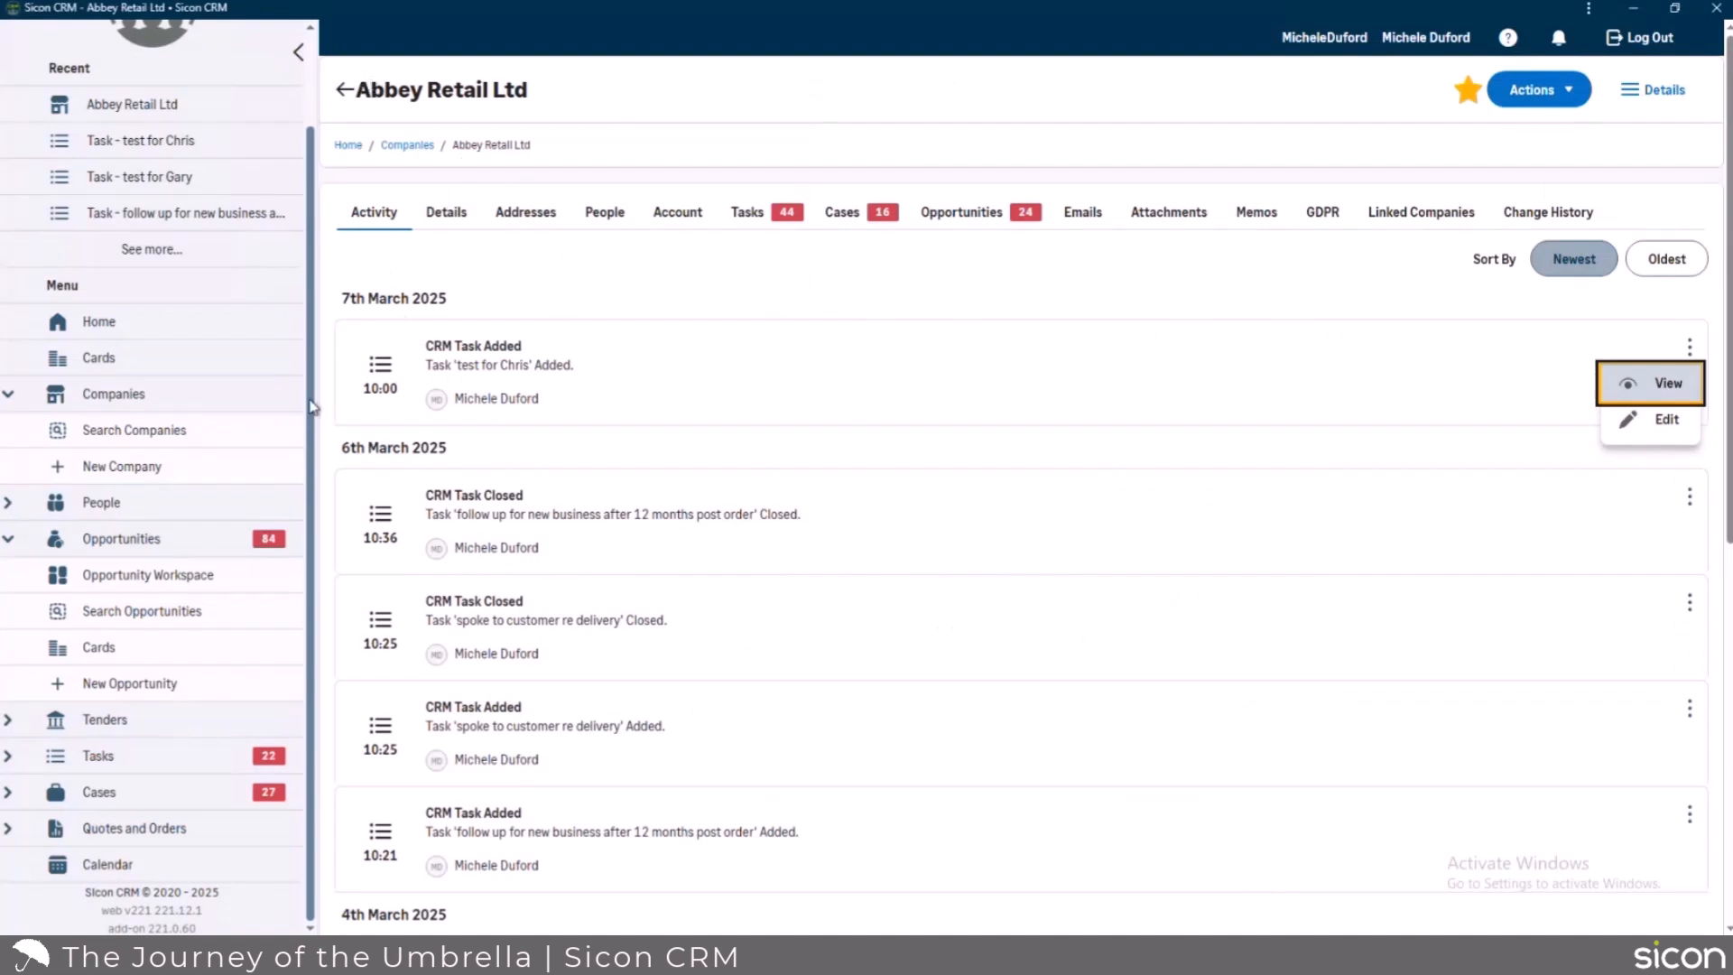
click(174, 540)
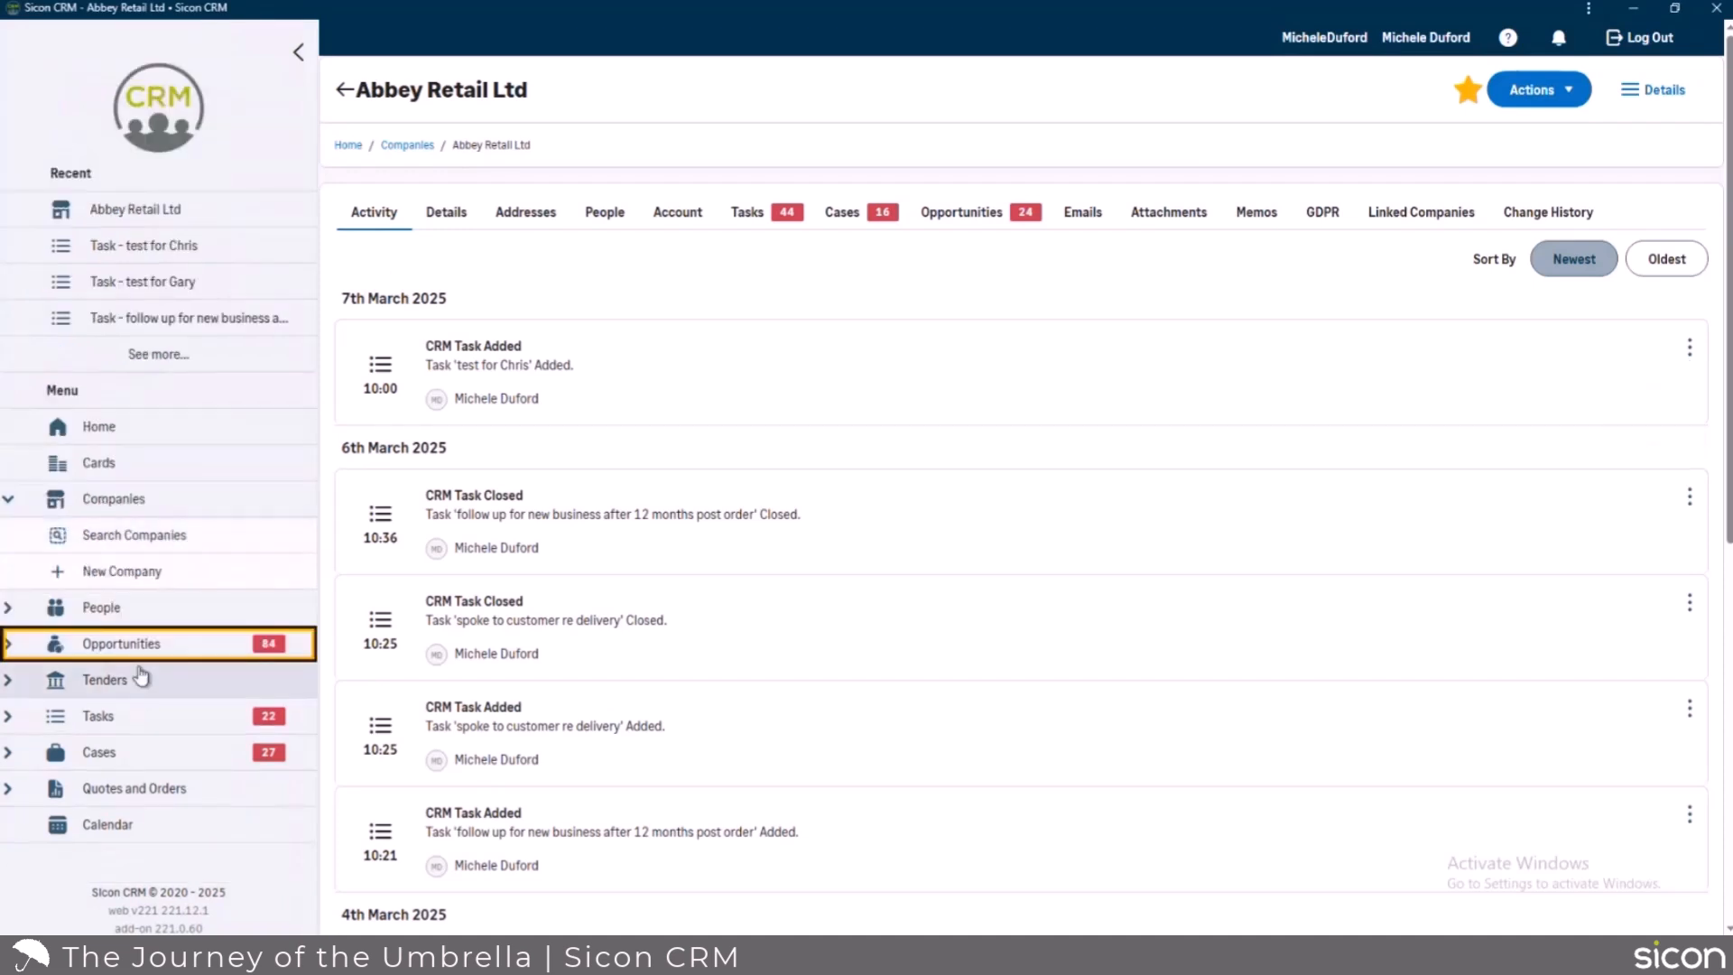
click(138, 653)
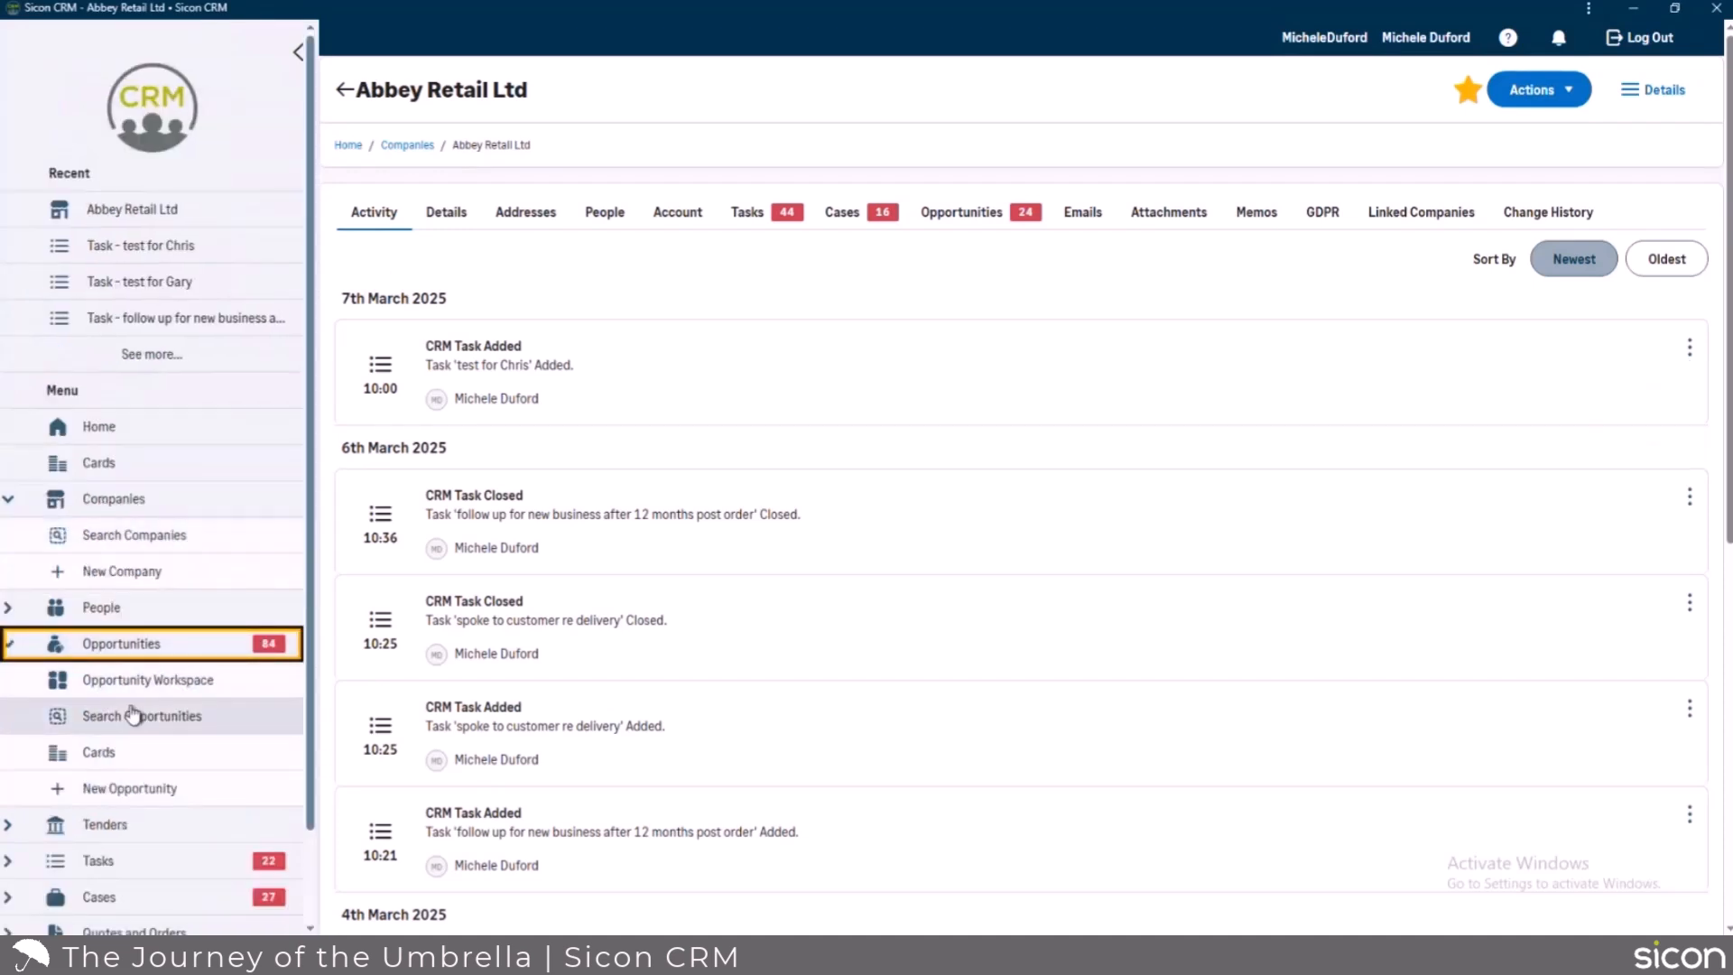
click(133, 715)
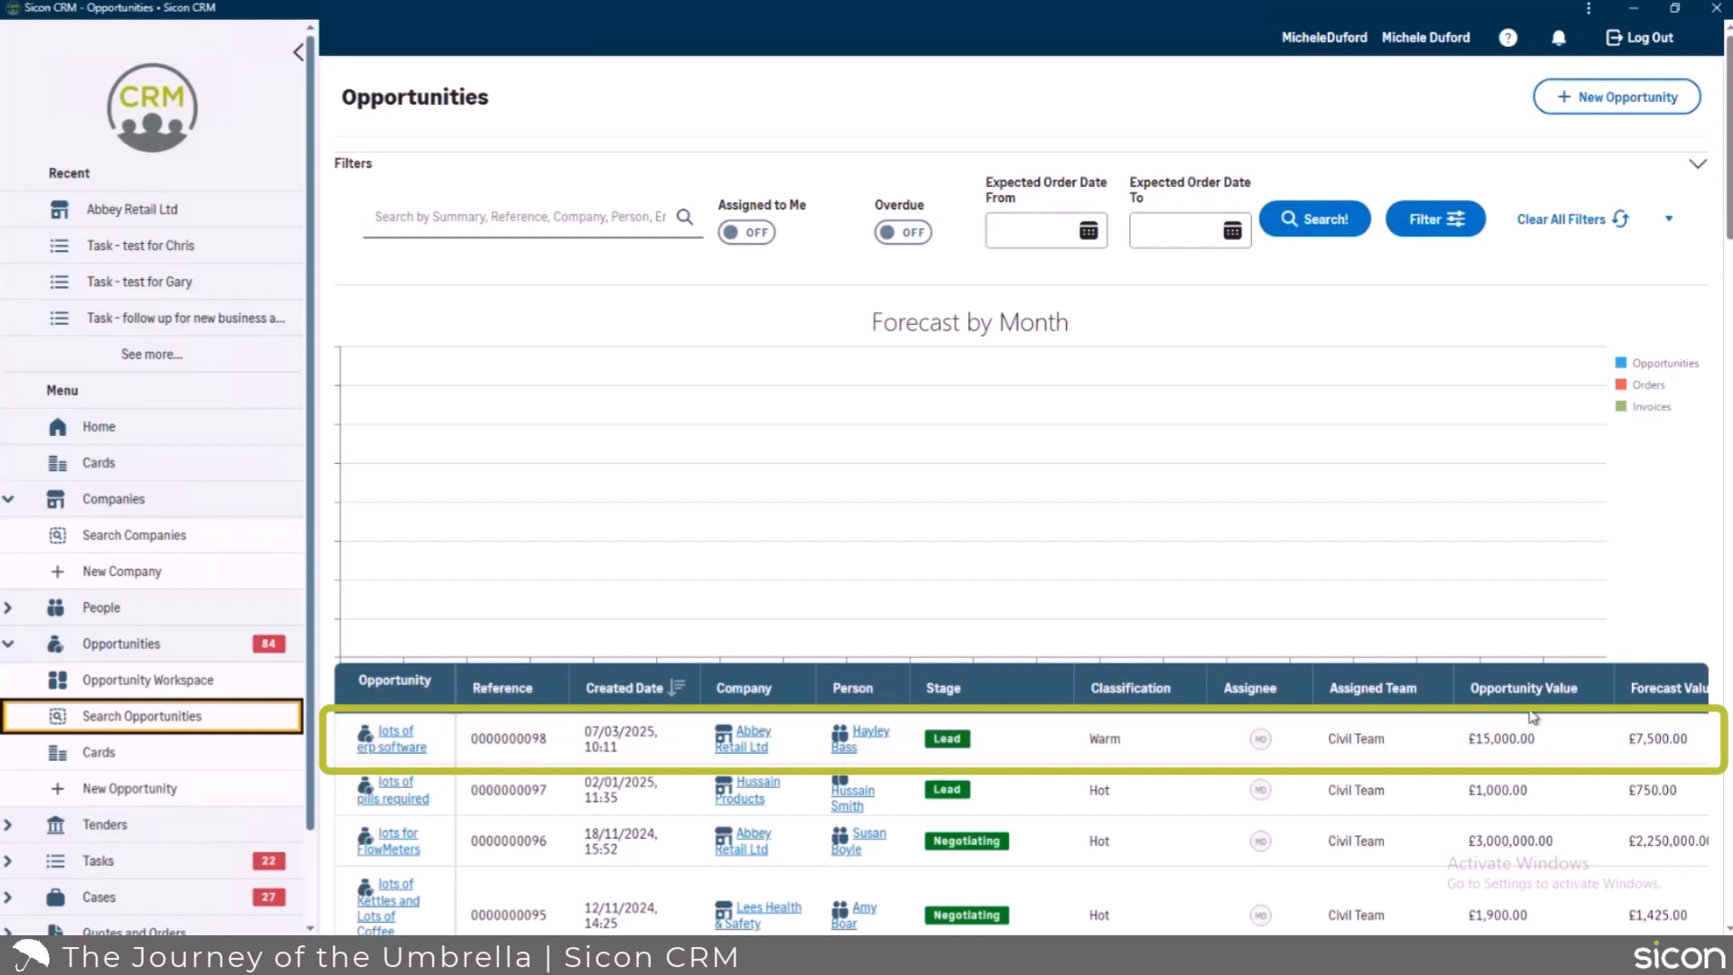
click(421, 733)
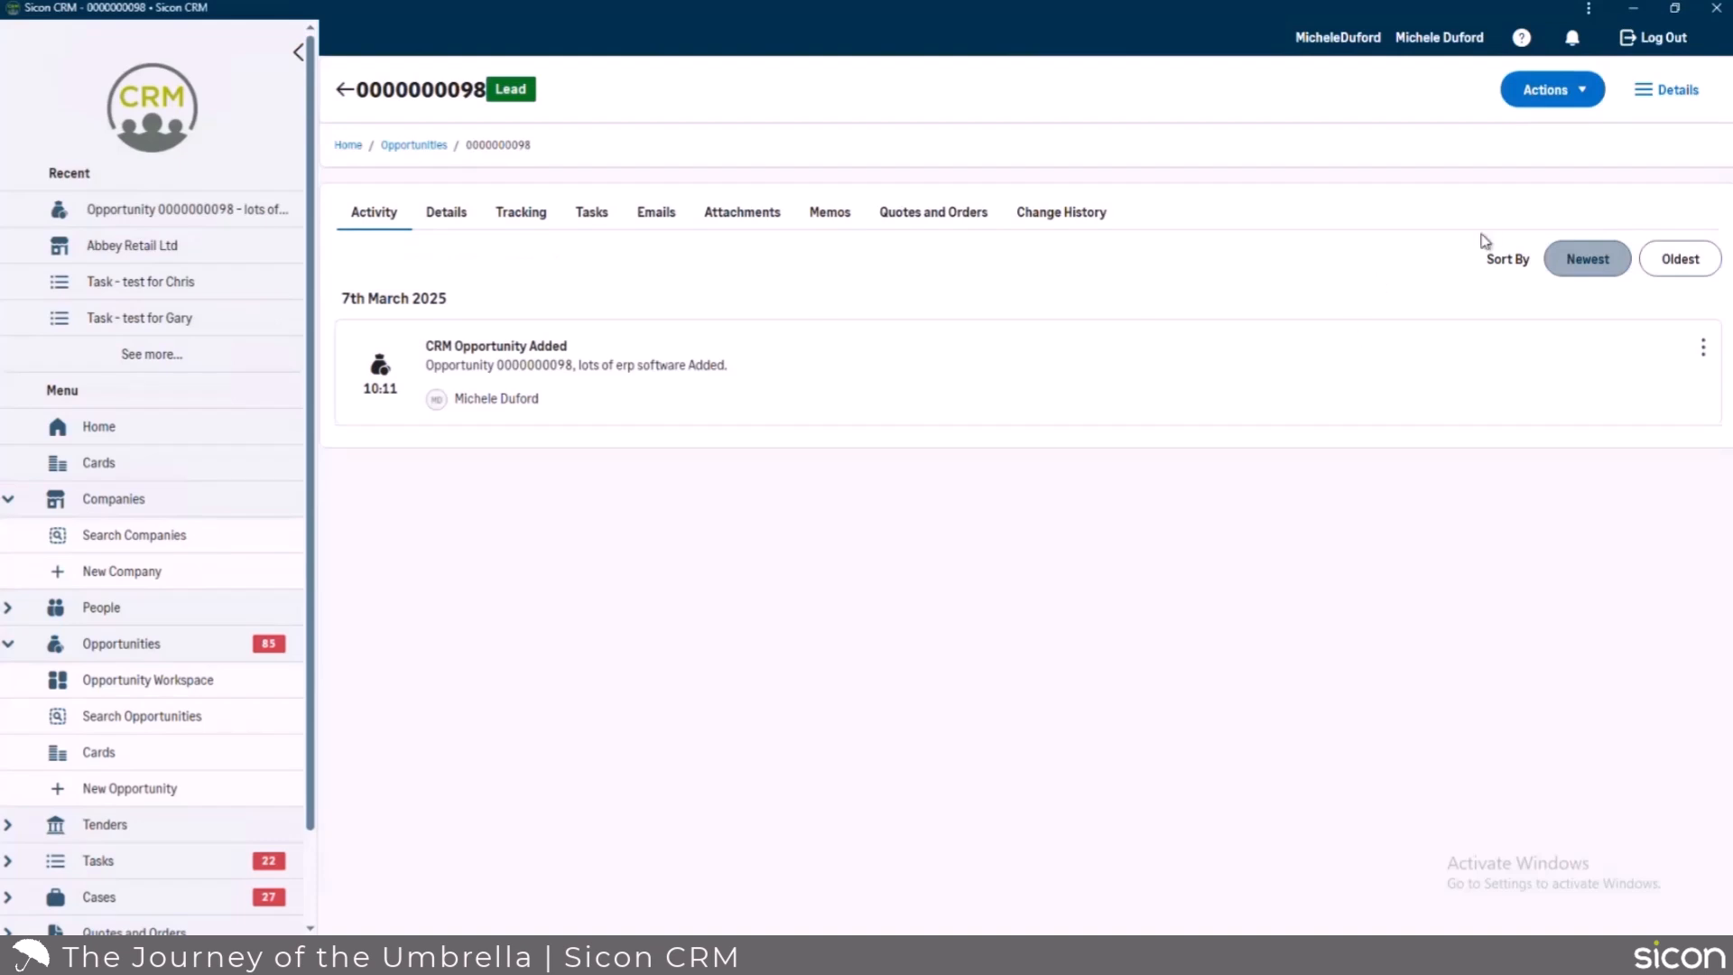
Review the opportunity's available actions and quick tasks, and show its quotes and orders with the options for creating a new document
click(1574, 92)
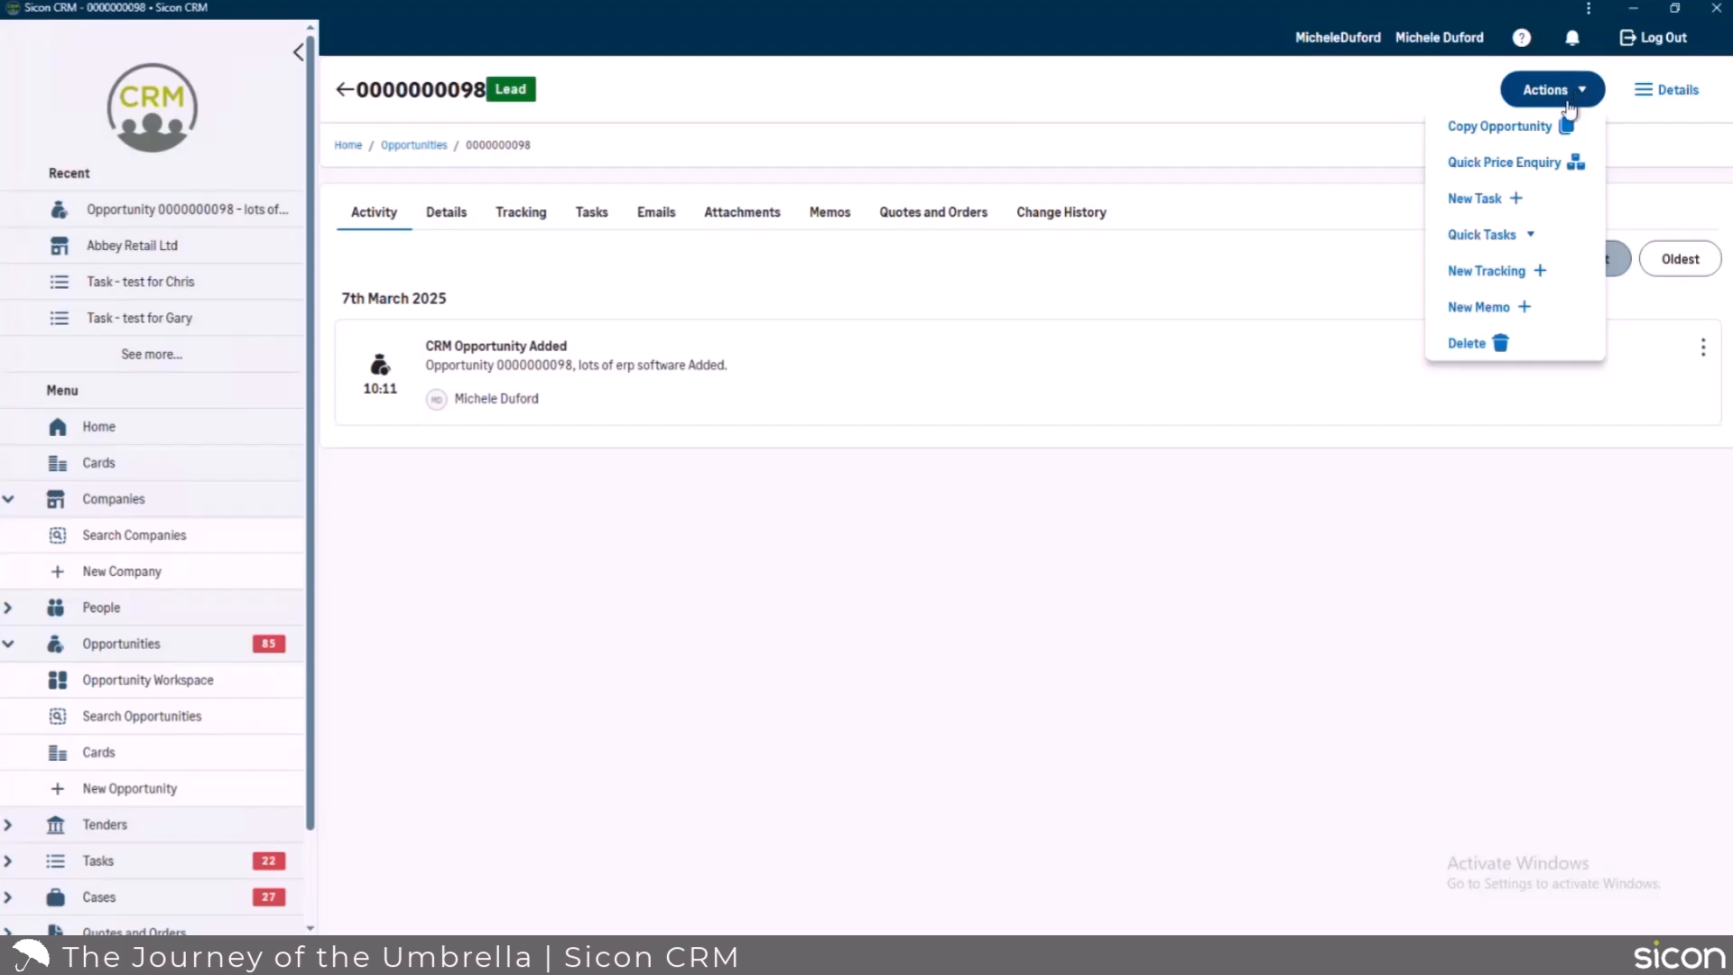
click(1499, 235)
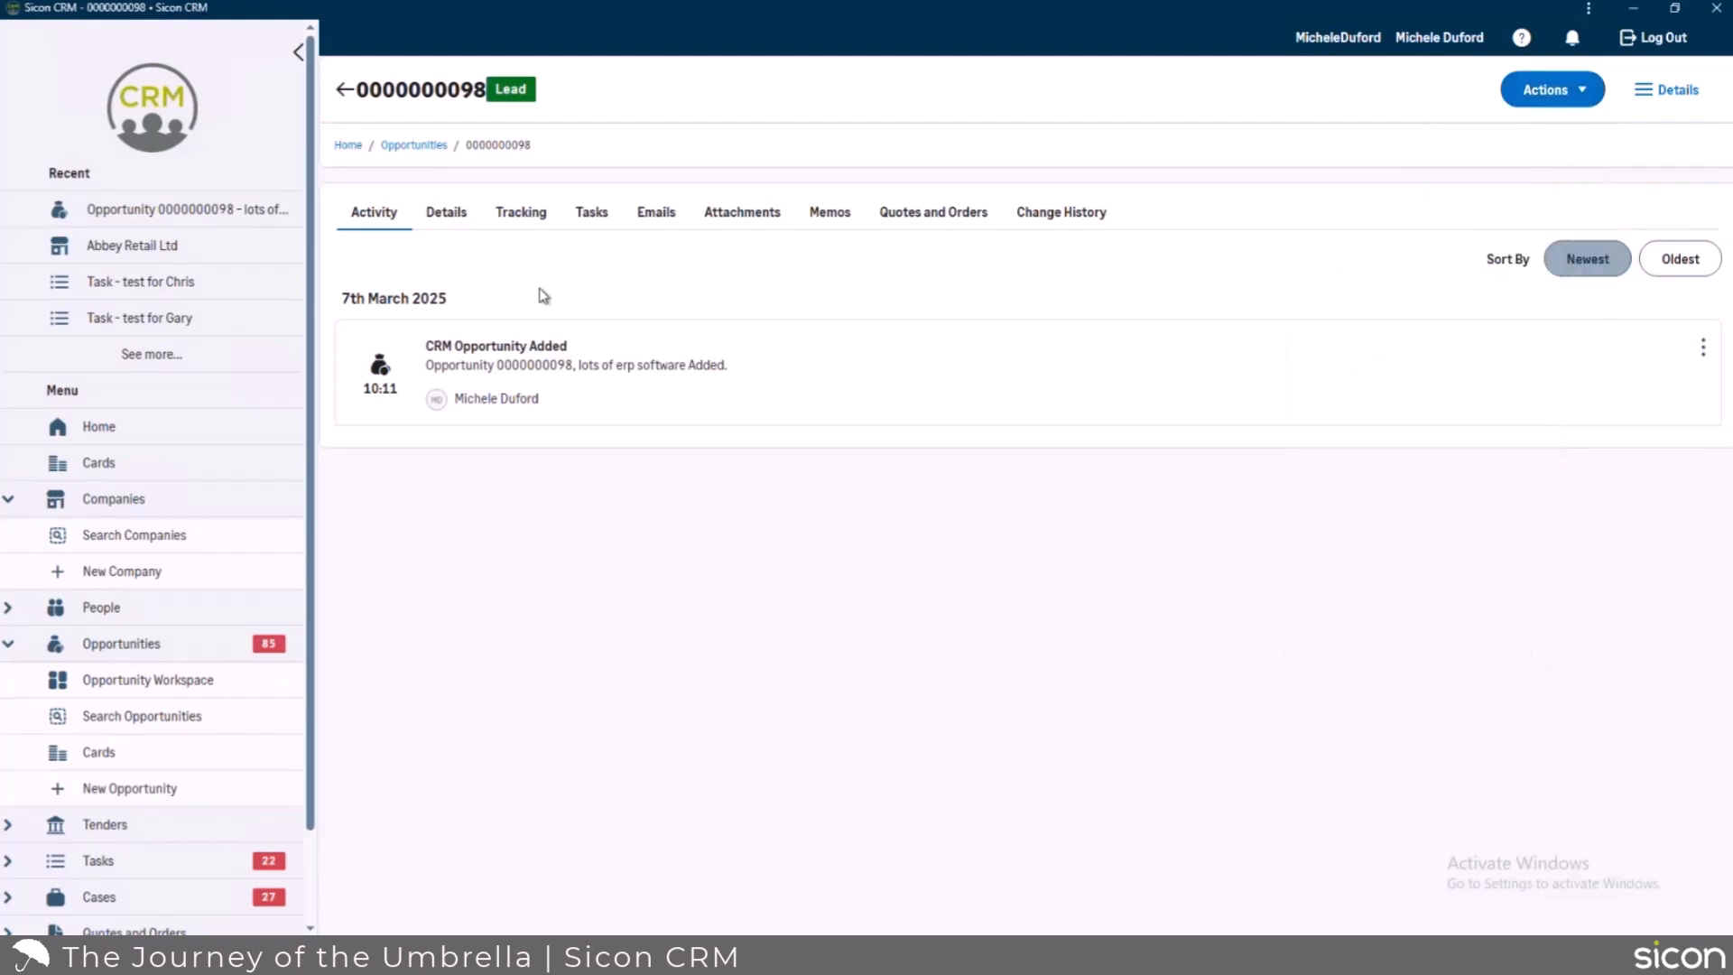
click(902, 217)
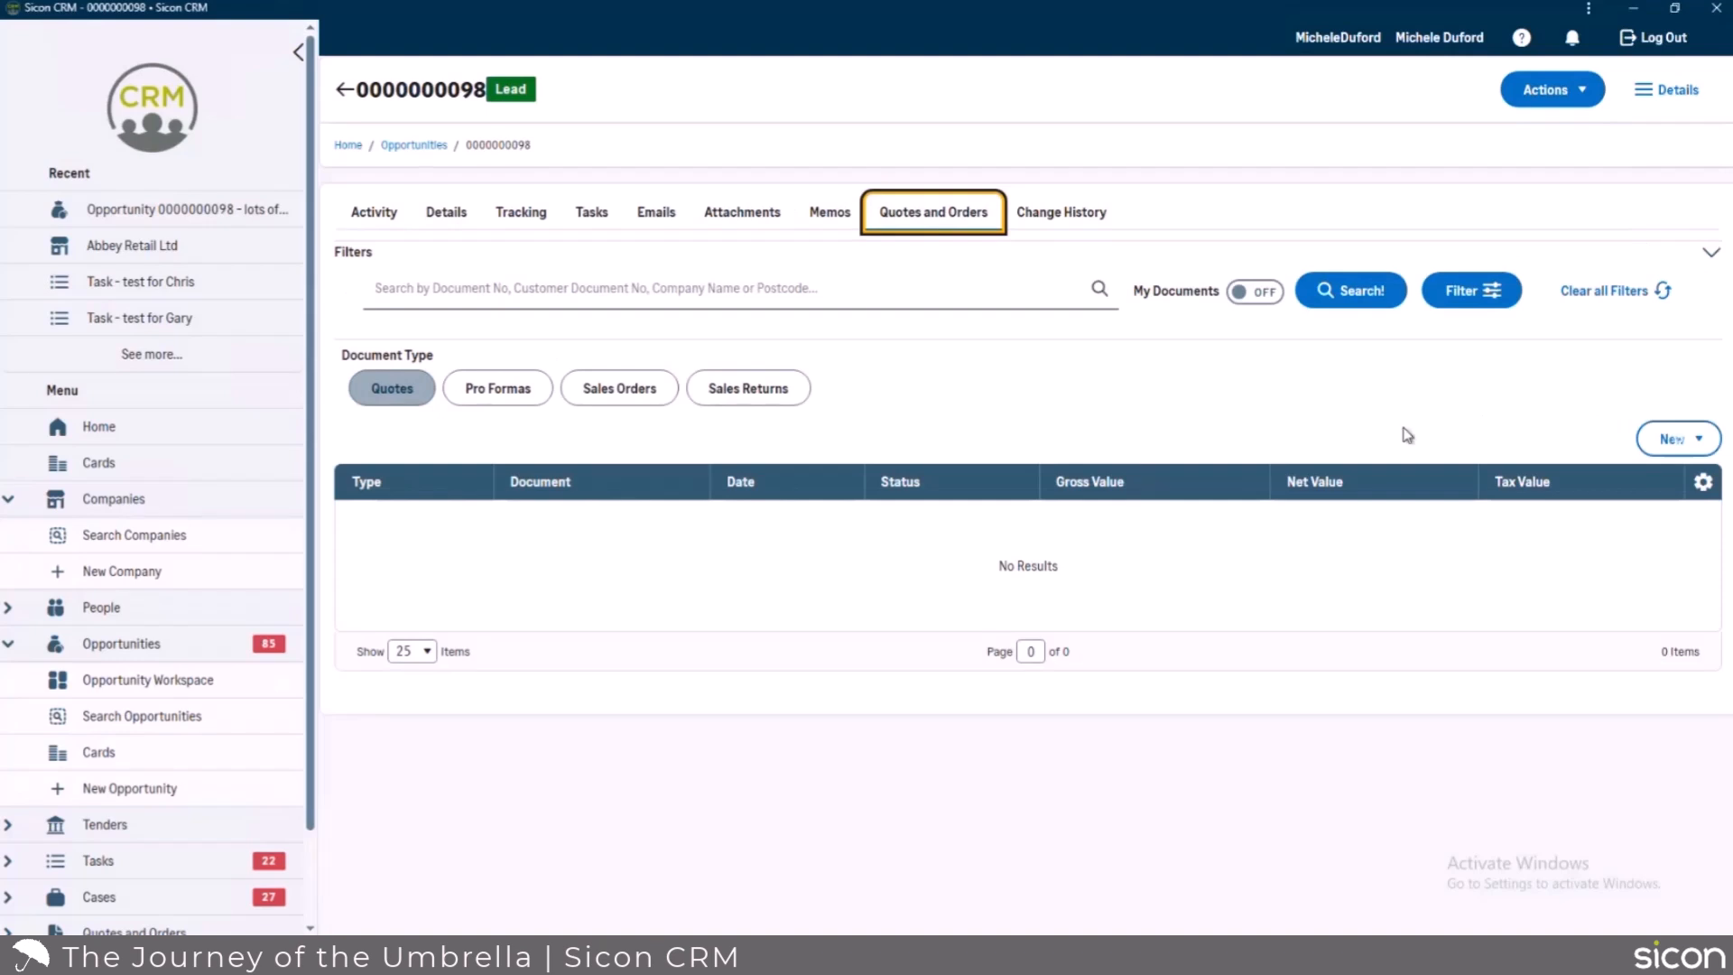
click(1670, 439)
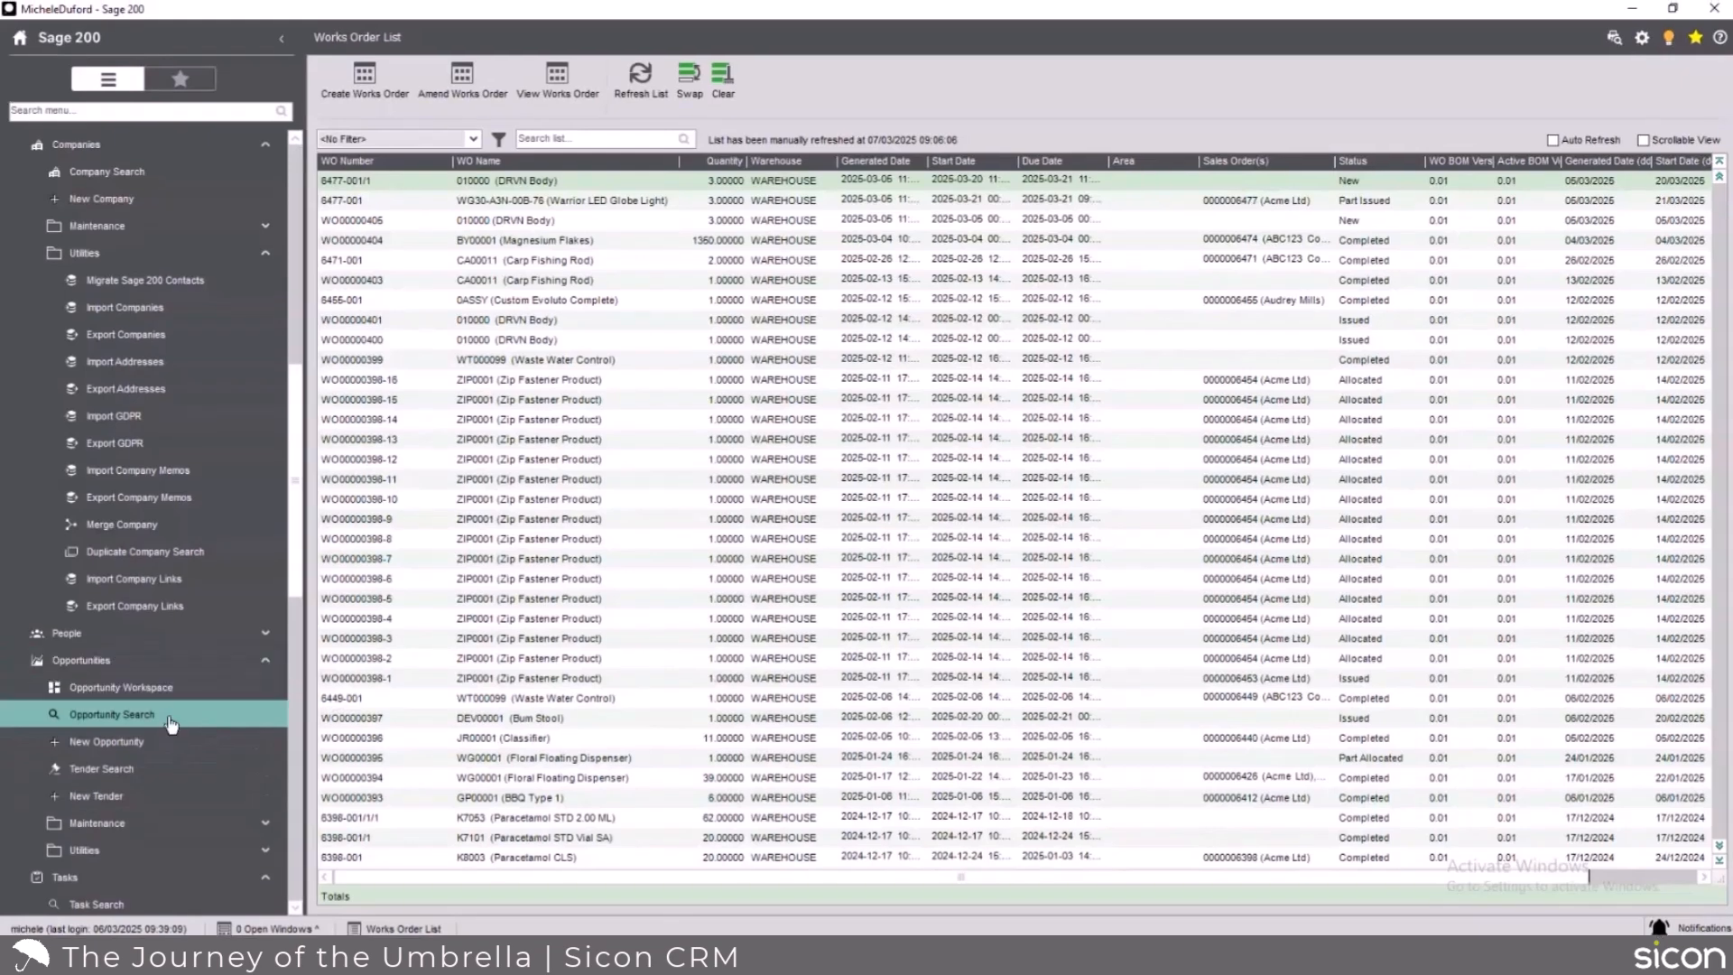
In Sage 200, search the opportunities again and open the "lots of erp software" opportunity for editing
click(106, 712)
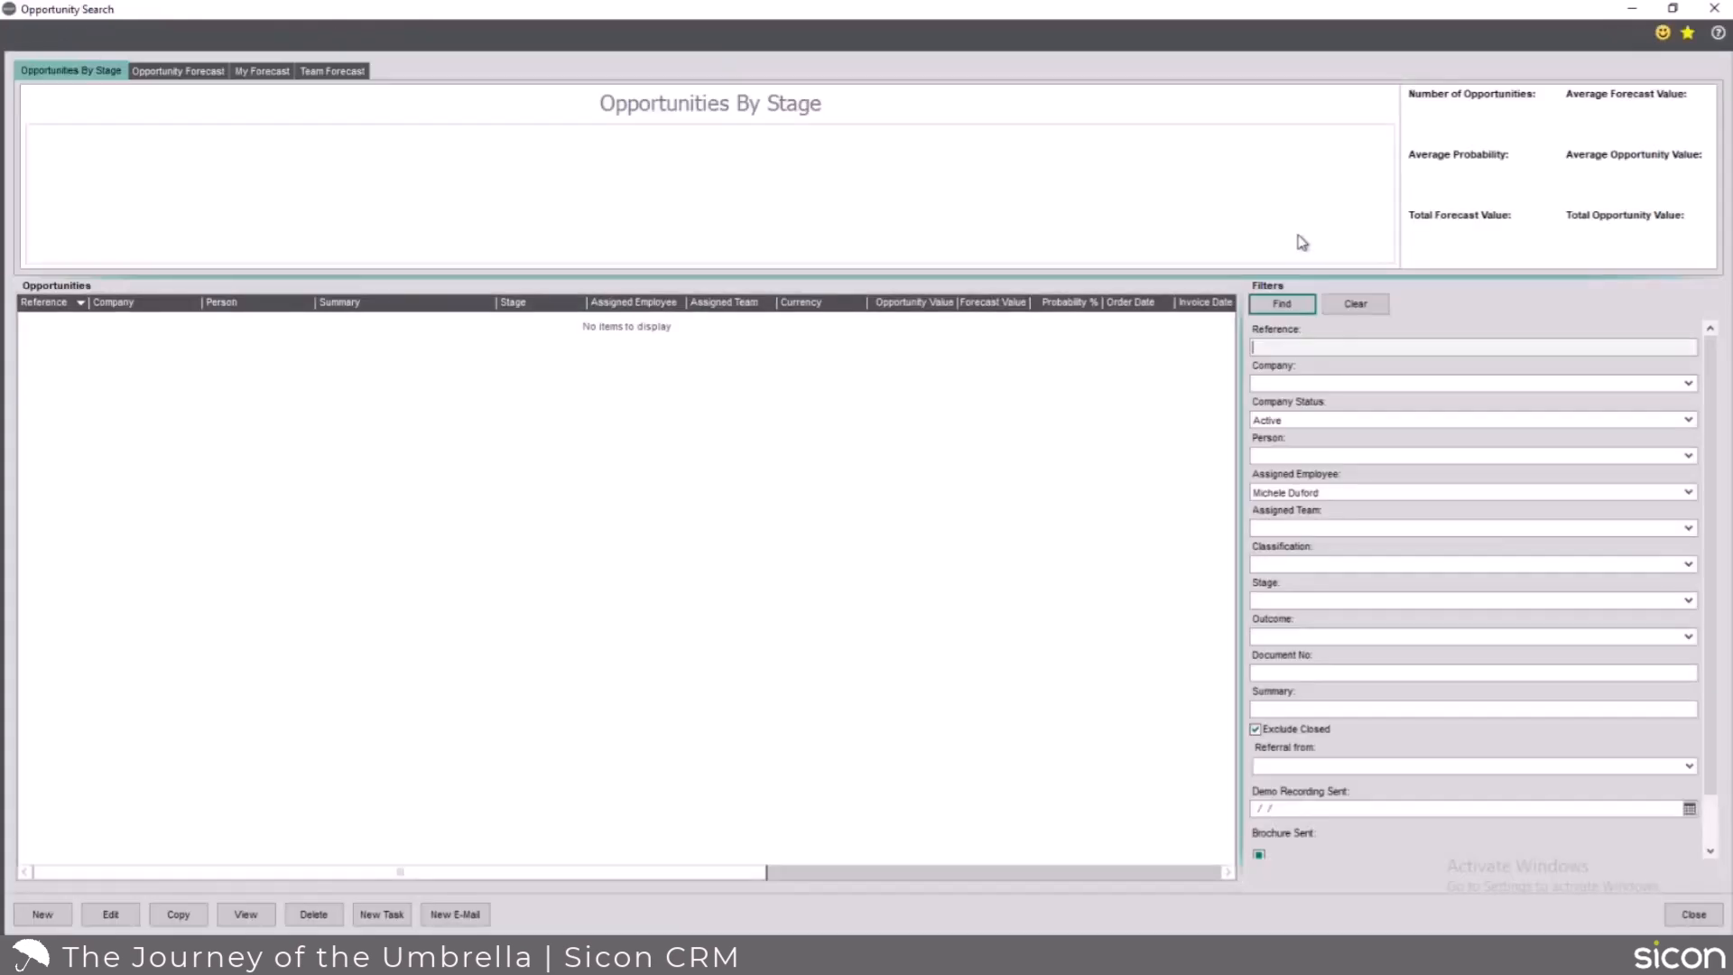
click(1282, 305)
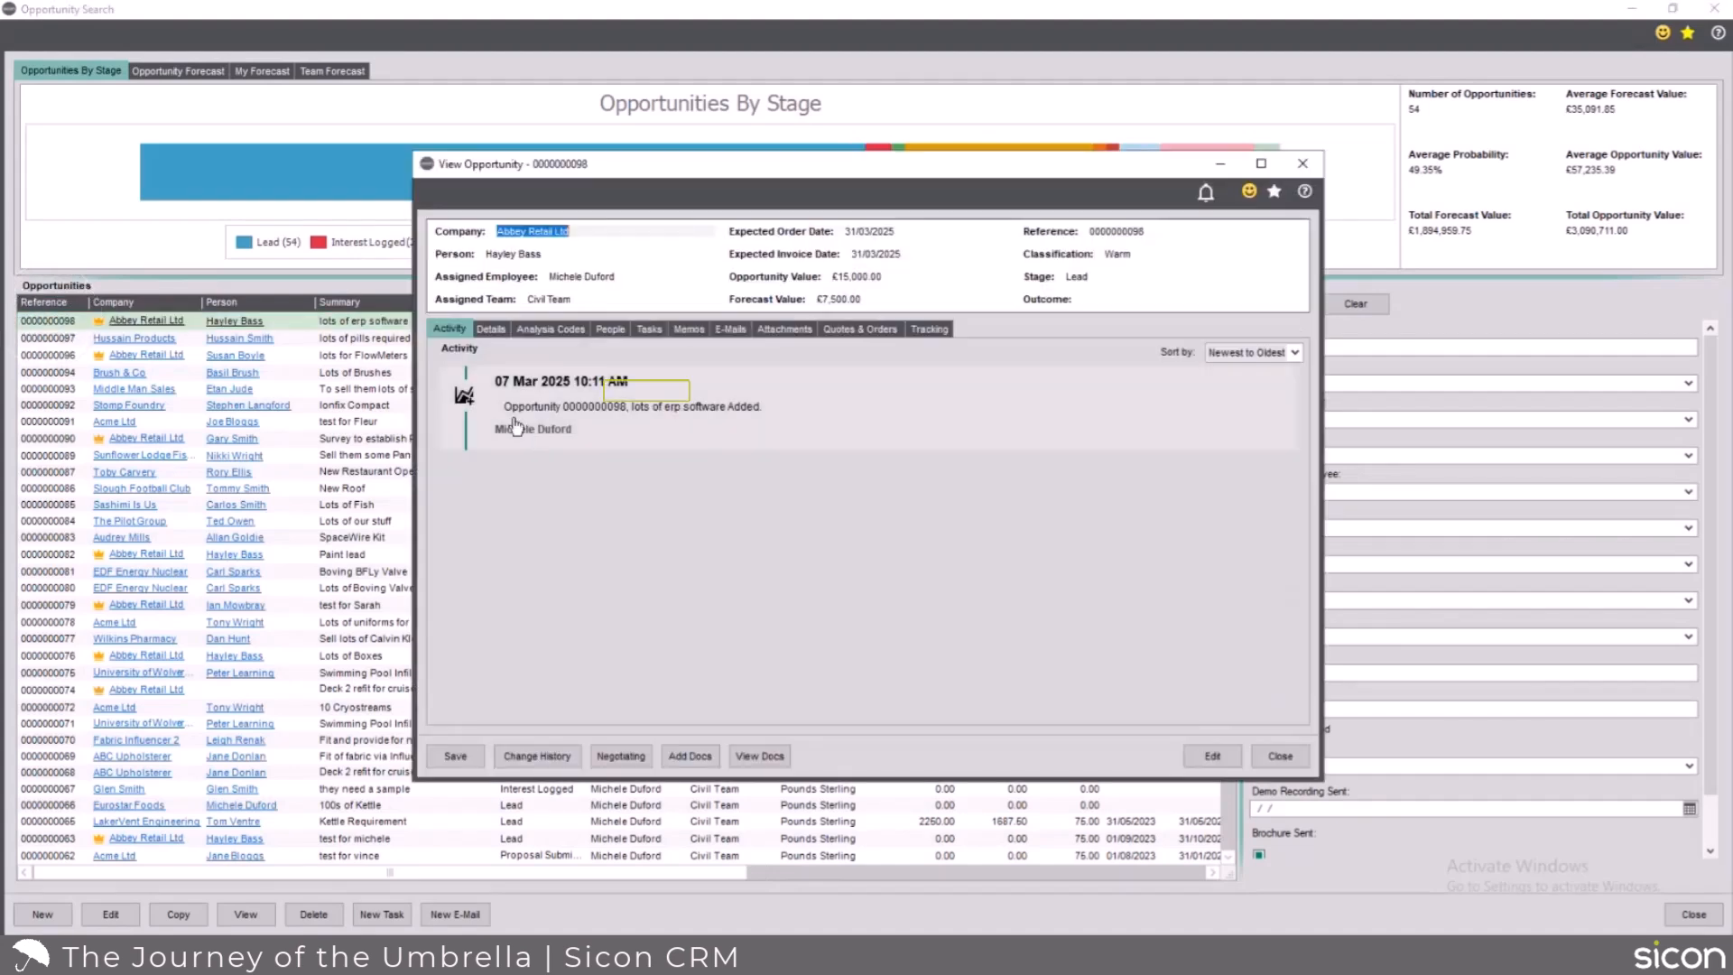
click(1212, 754)
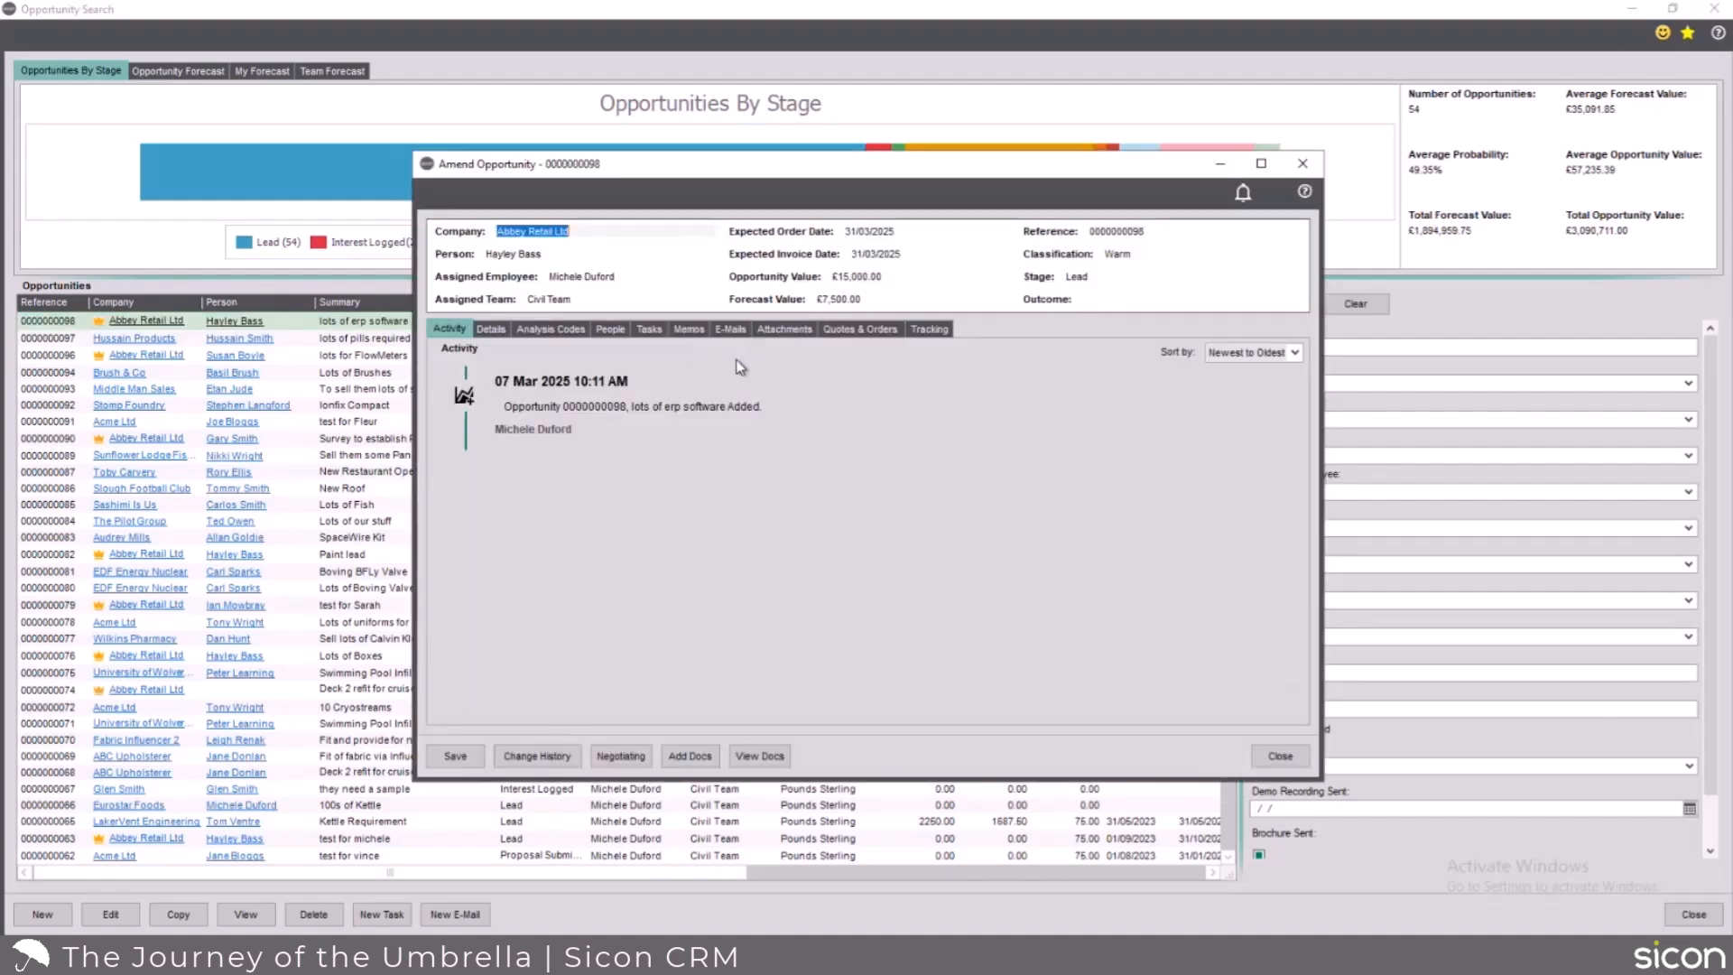
Show the opportunity's details and progress it from Lead to the Negotiating stage
click(495, 334)
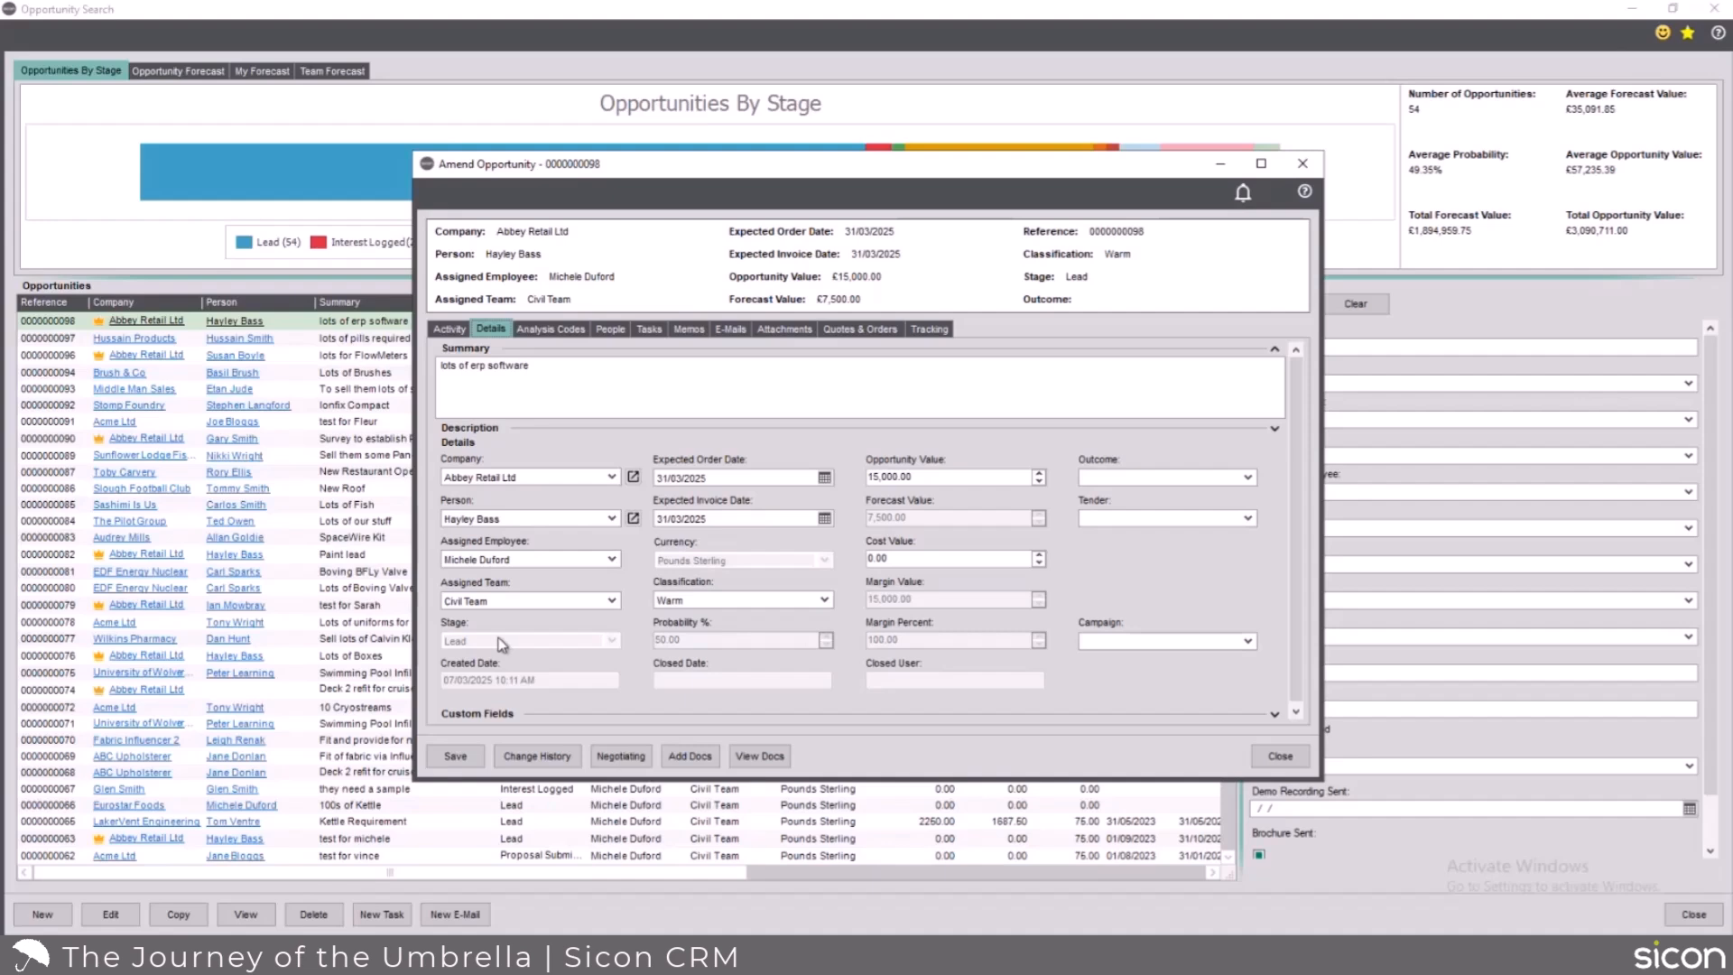
click(614, 756)
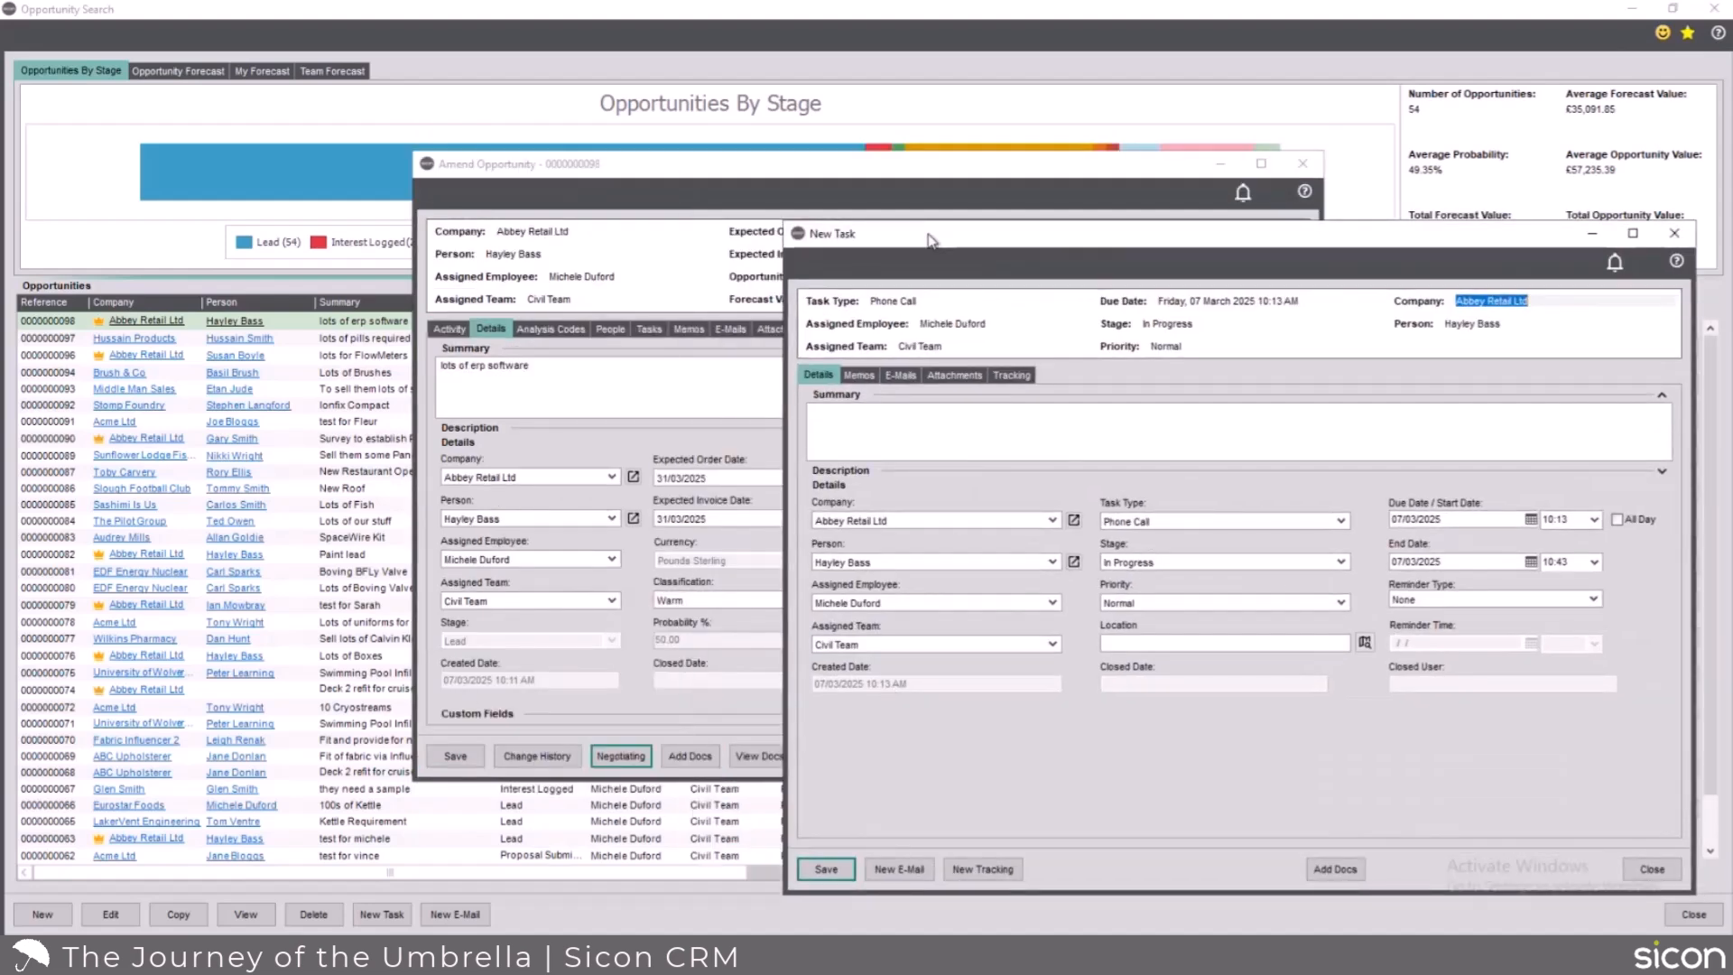
drag(929, 240, 810, 211)
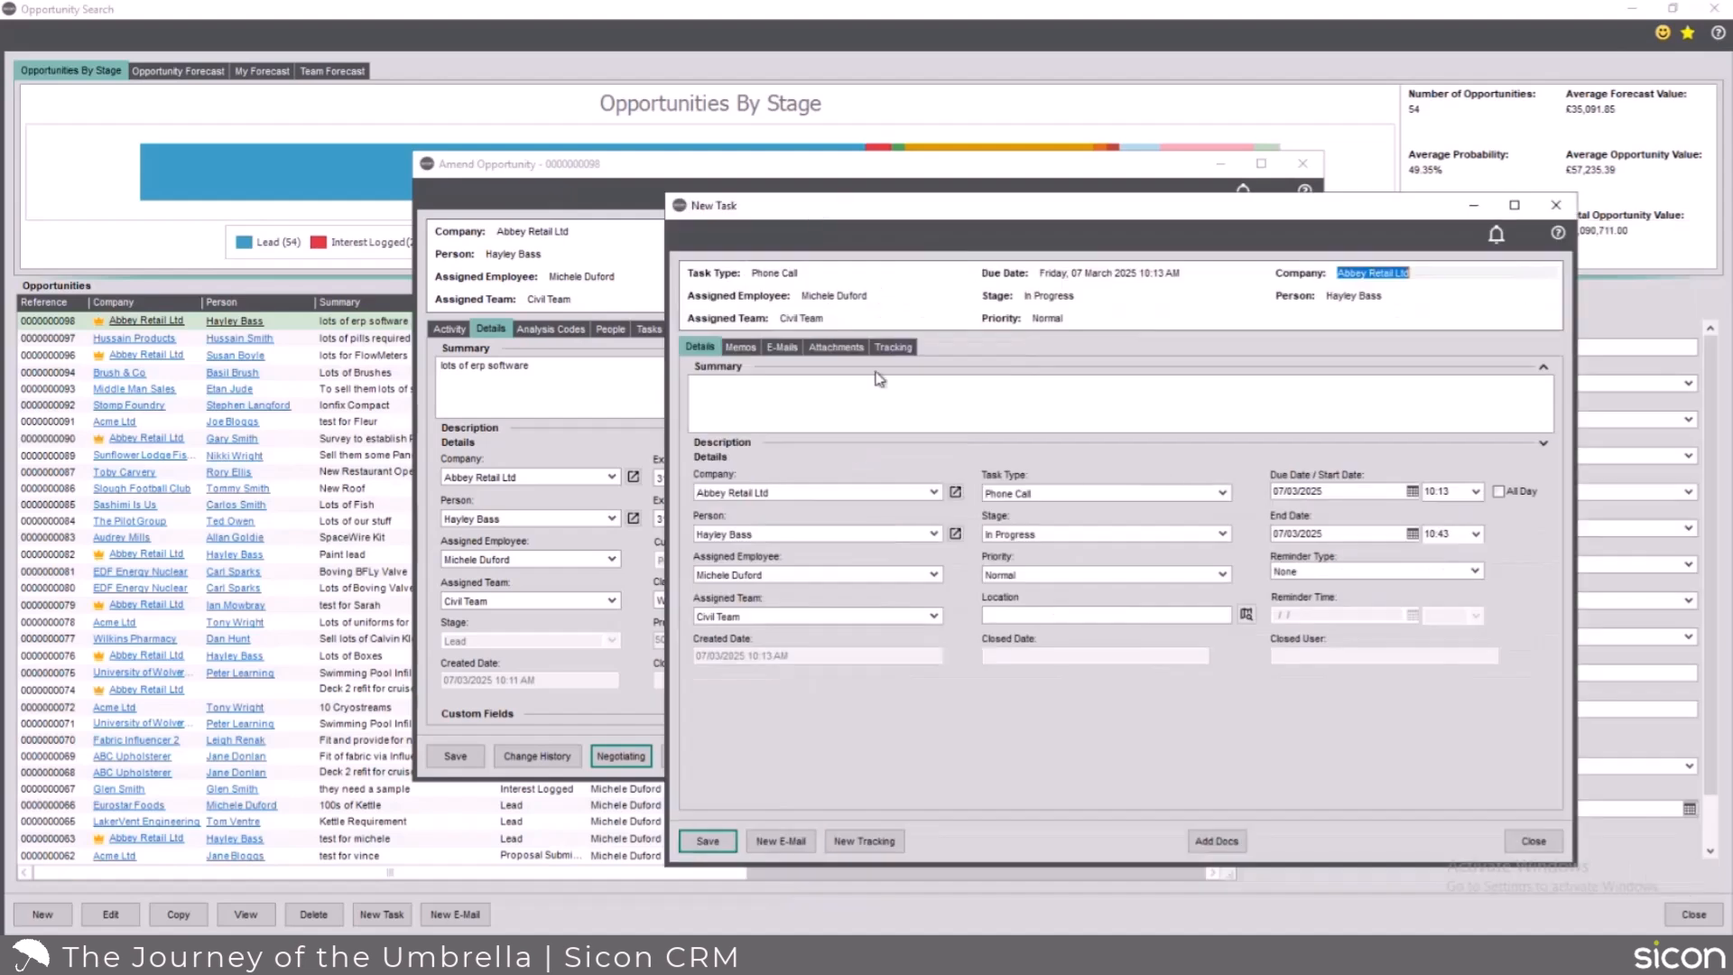
Give the new phone call task a test summary, set its due date to 14/03/2025 and assign it to another employee
click(797, 399)
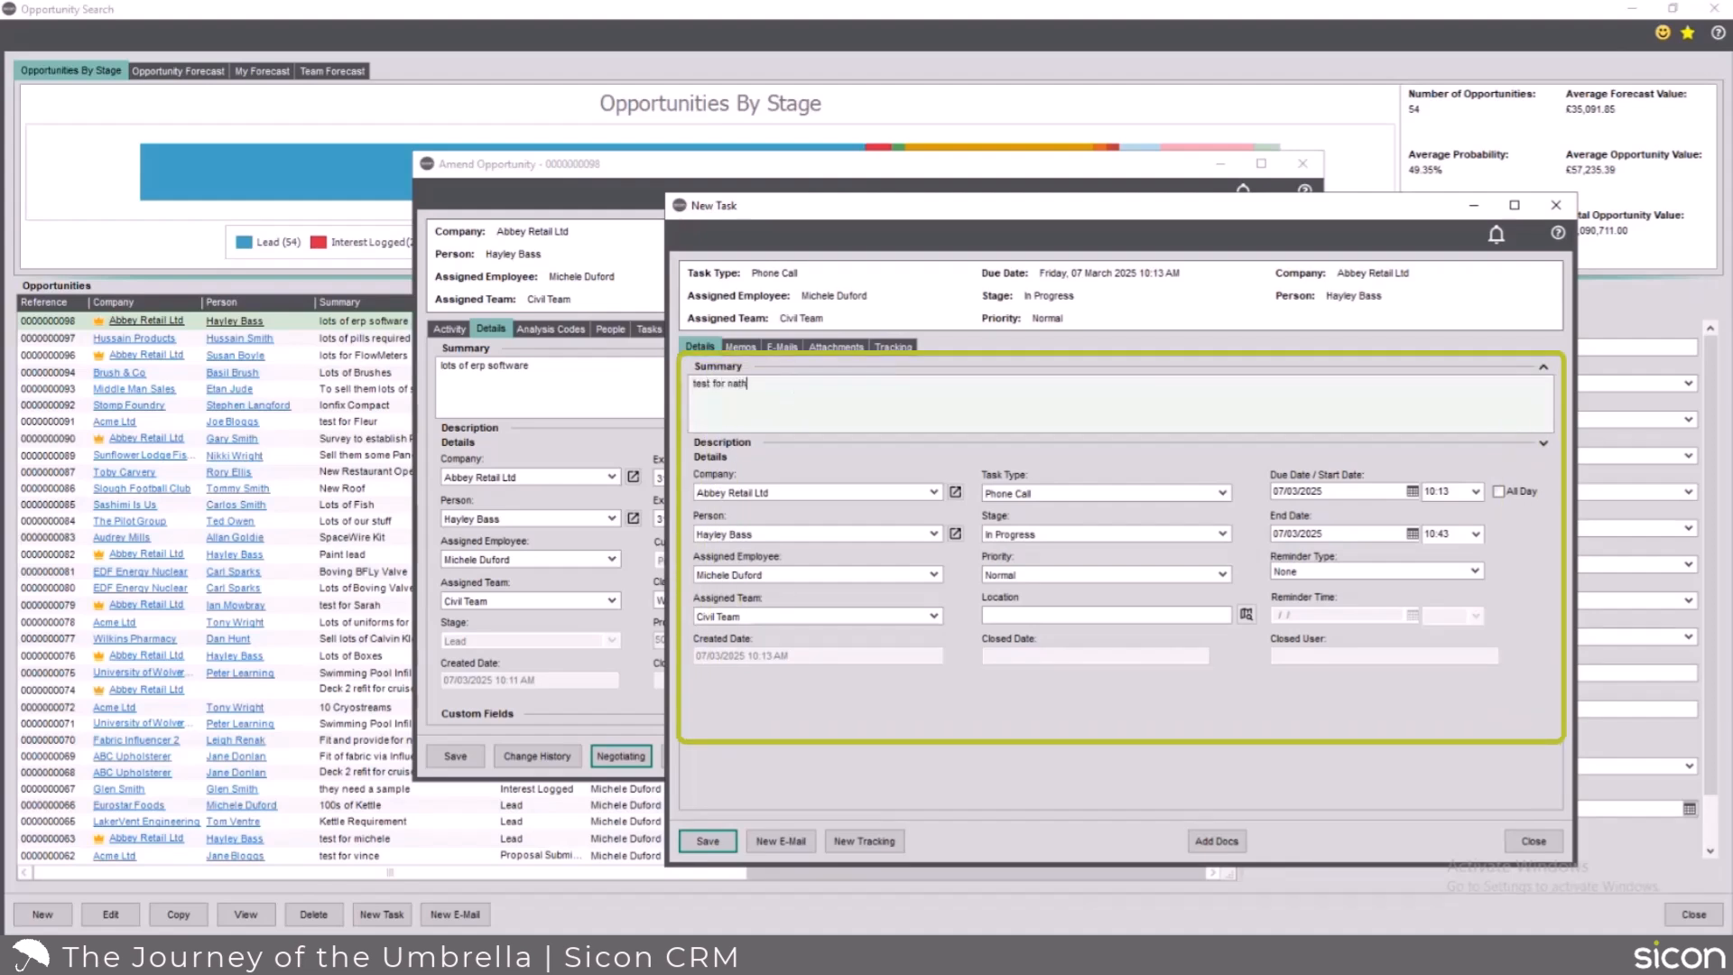
click(1413, 493)
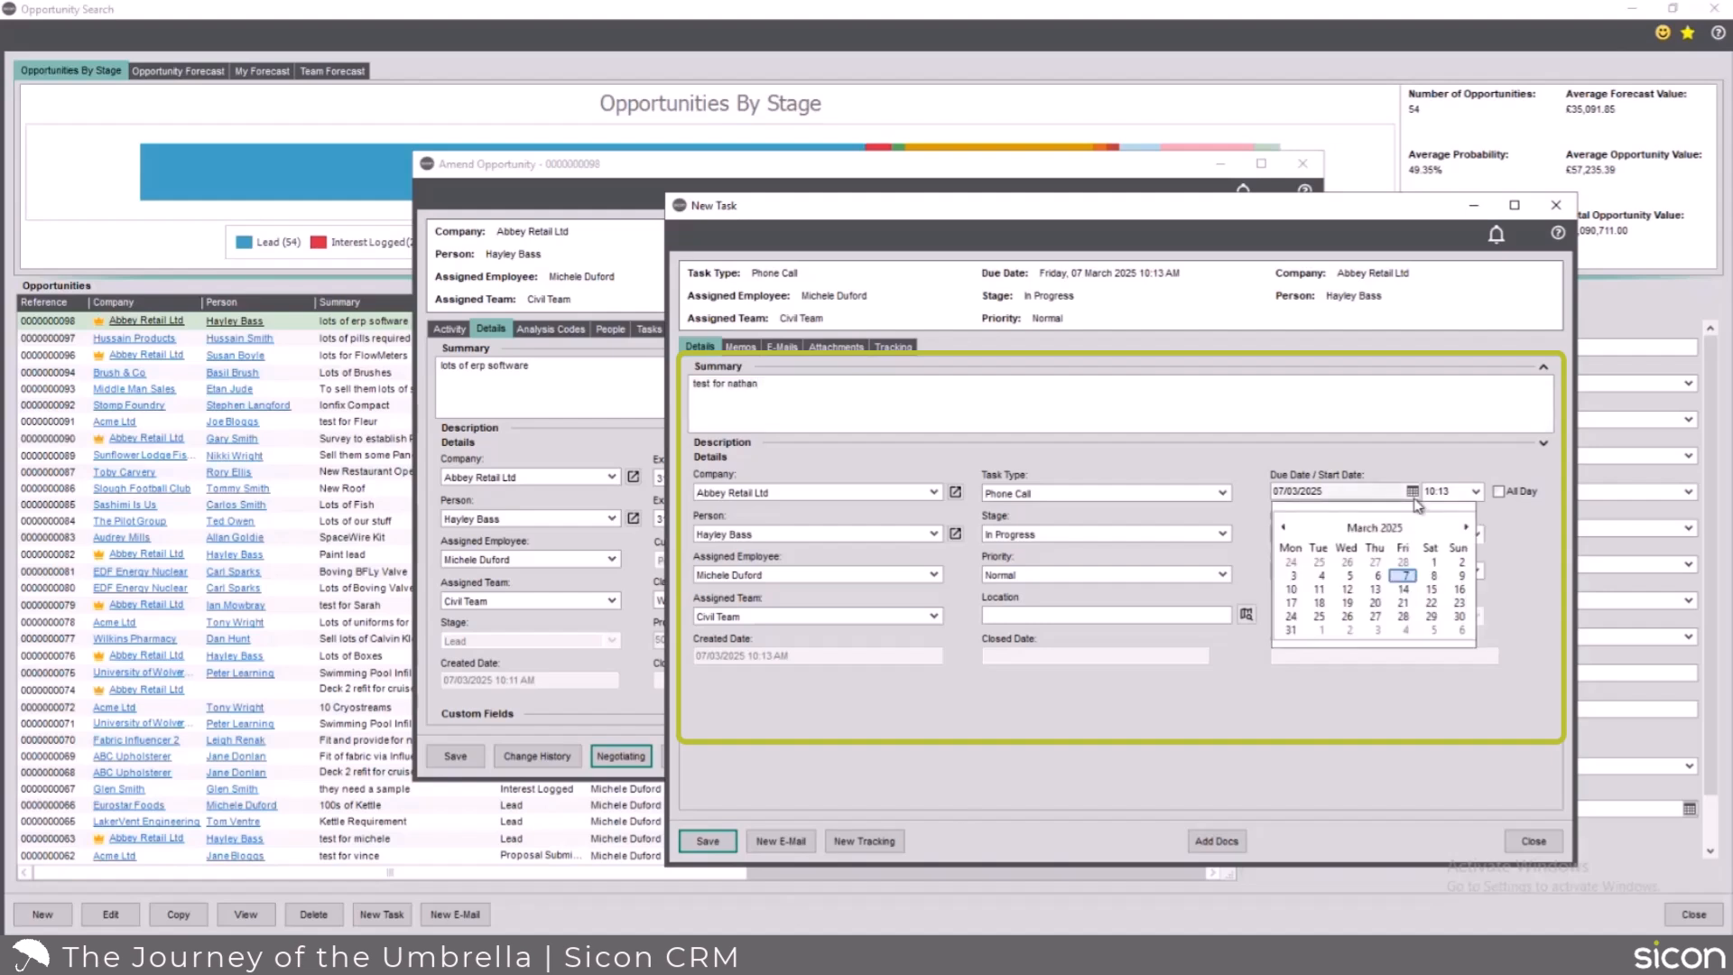
click(1403, 589)
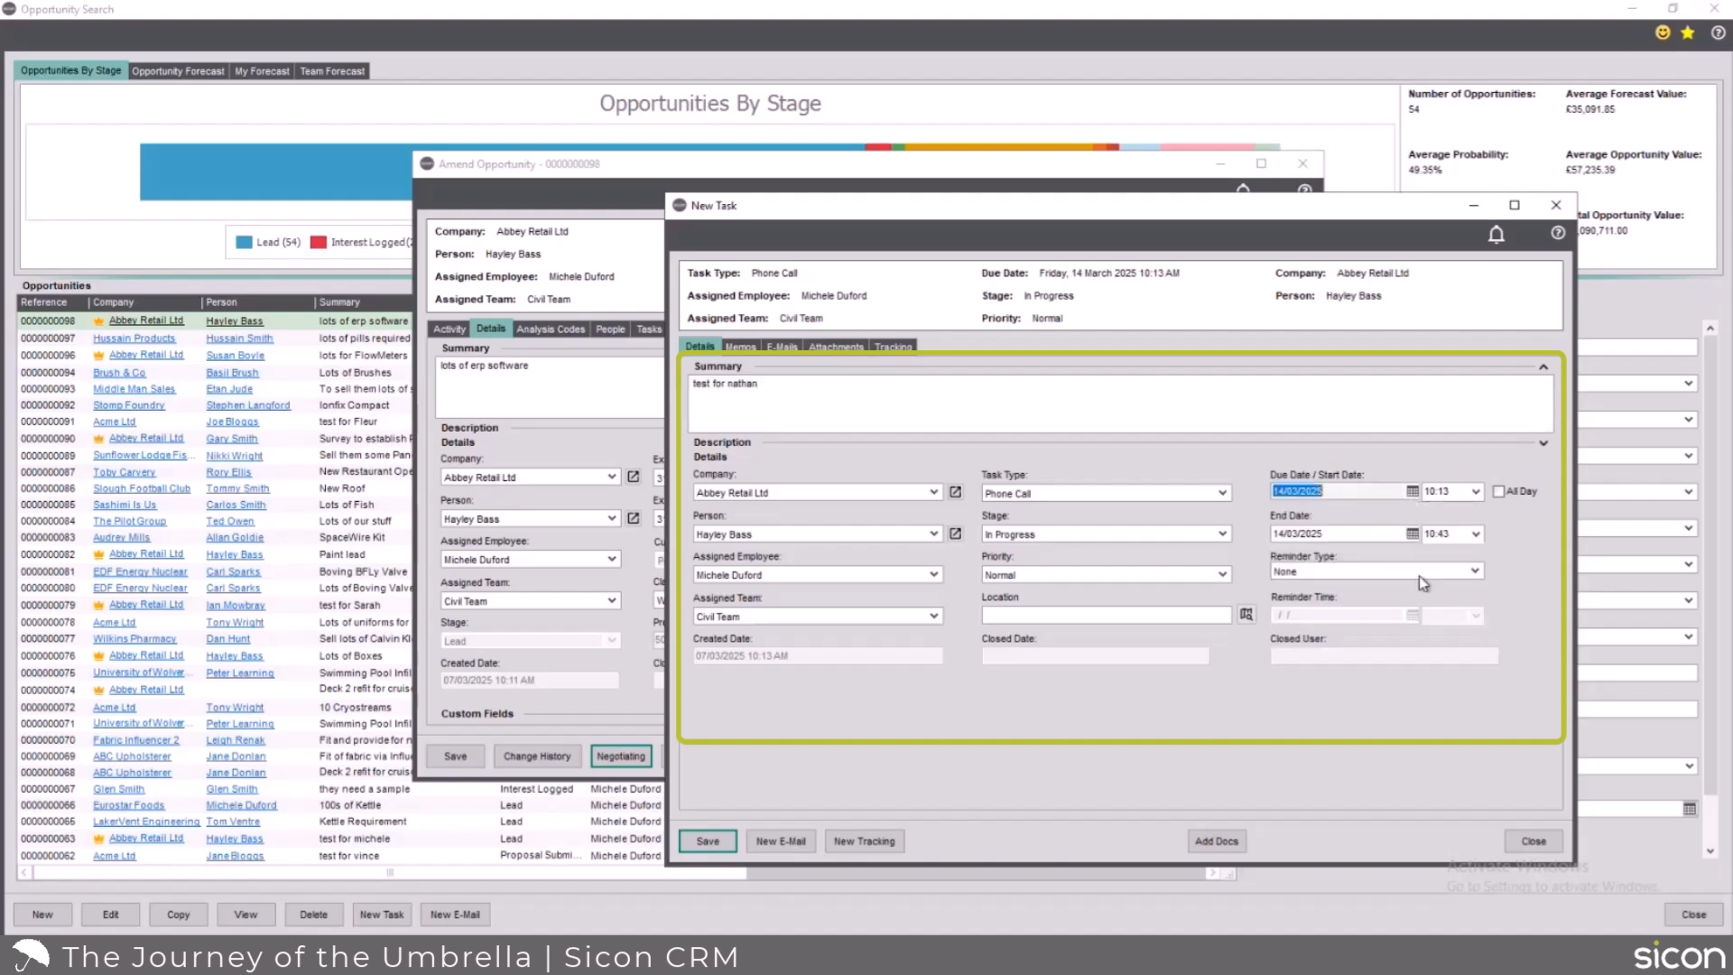
click(933, 574)
click(722, 627)
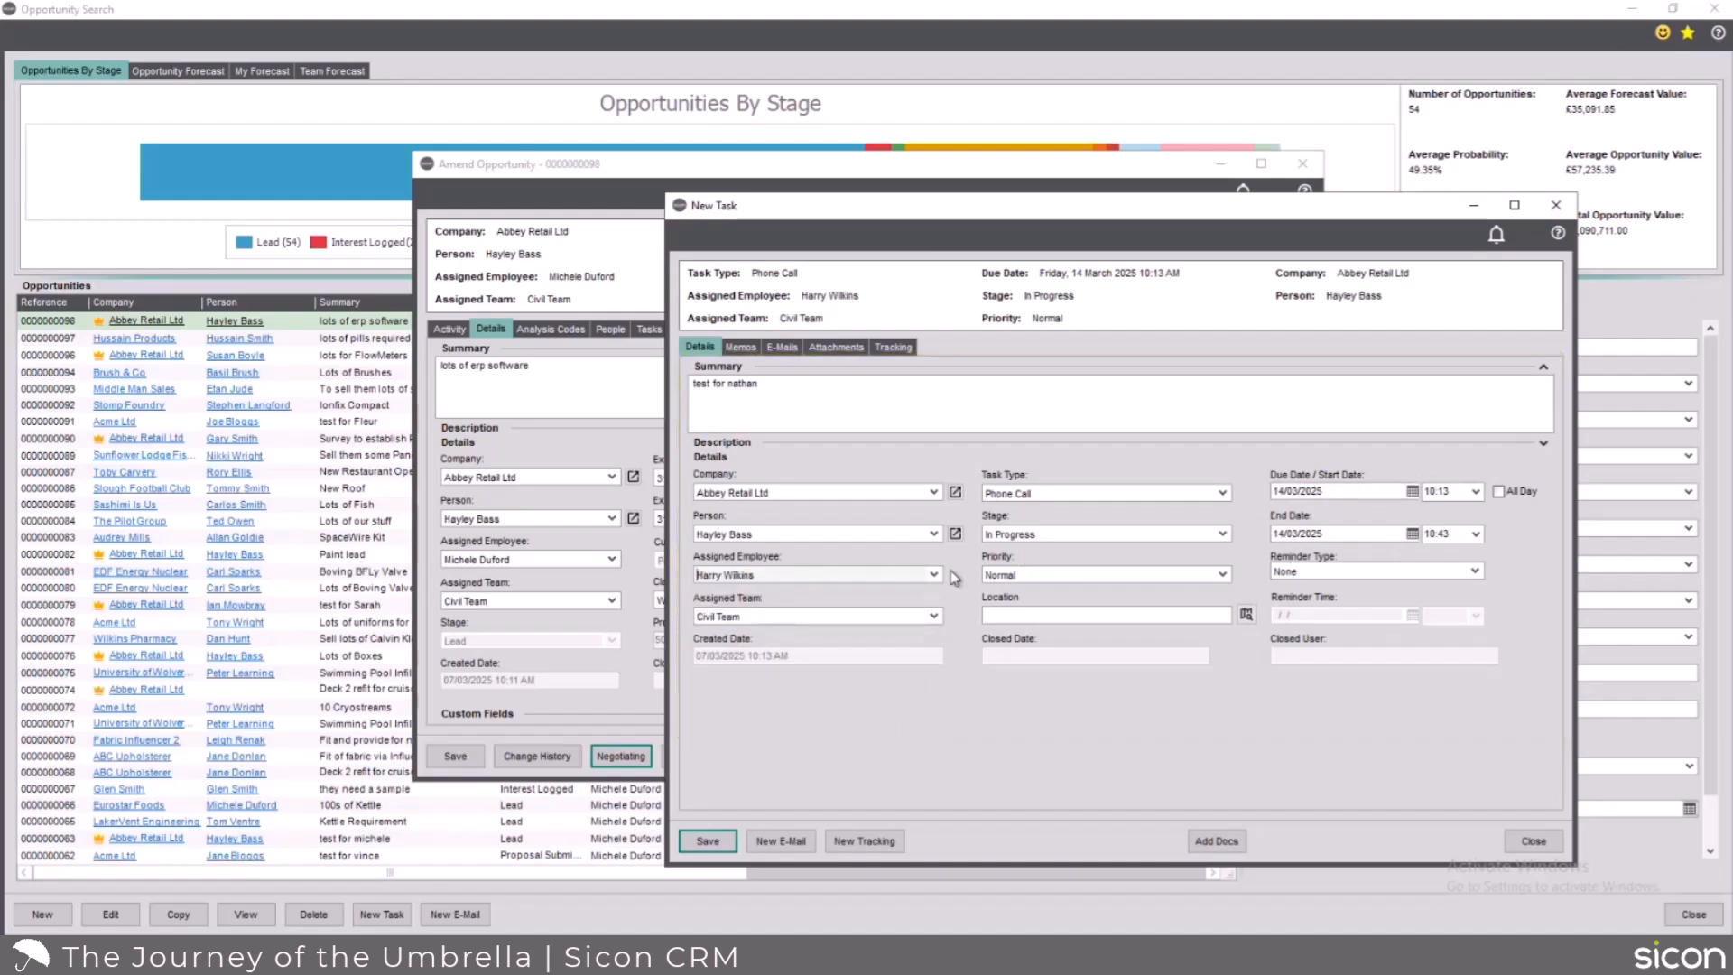
Save the follow-up task, refresh the opportunity search results and close the search
click(709, 841)
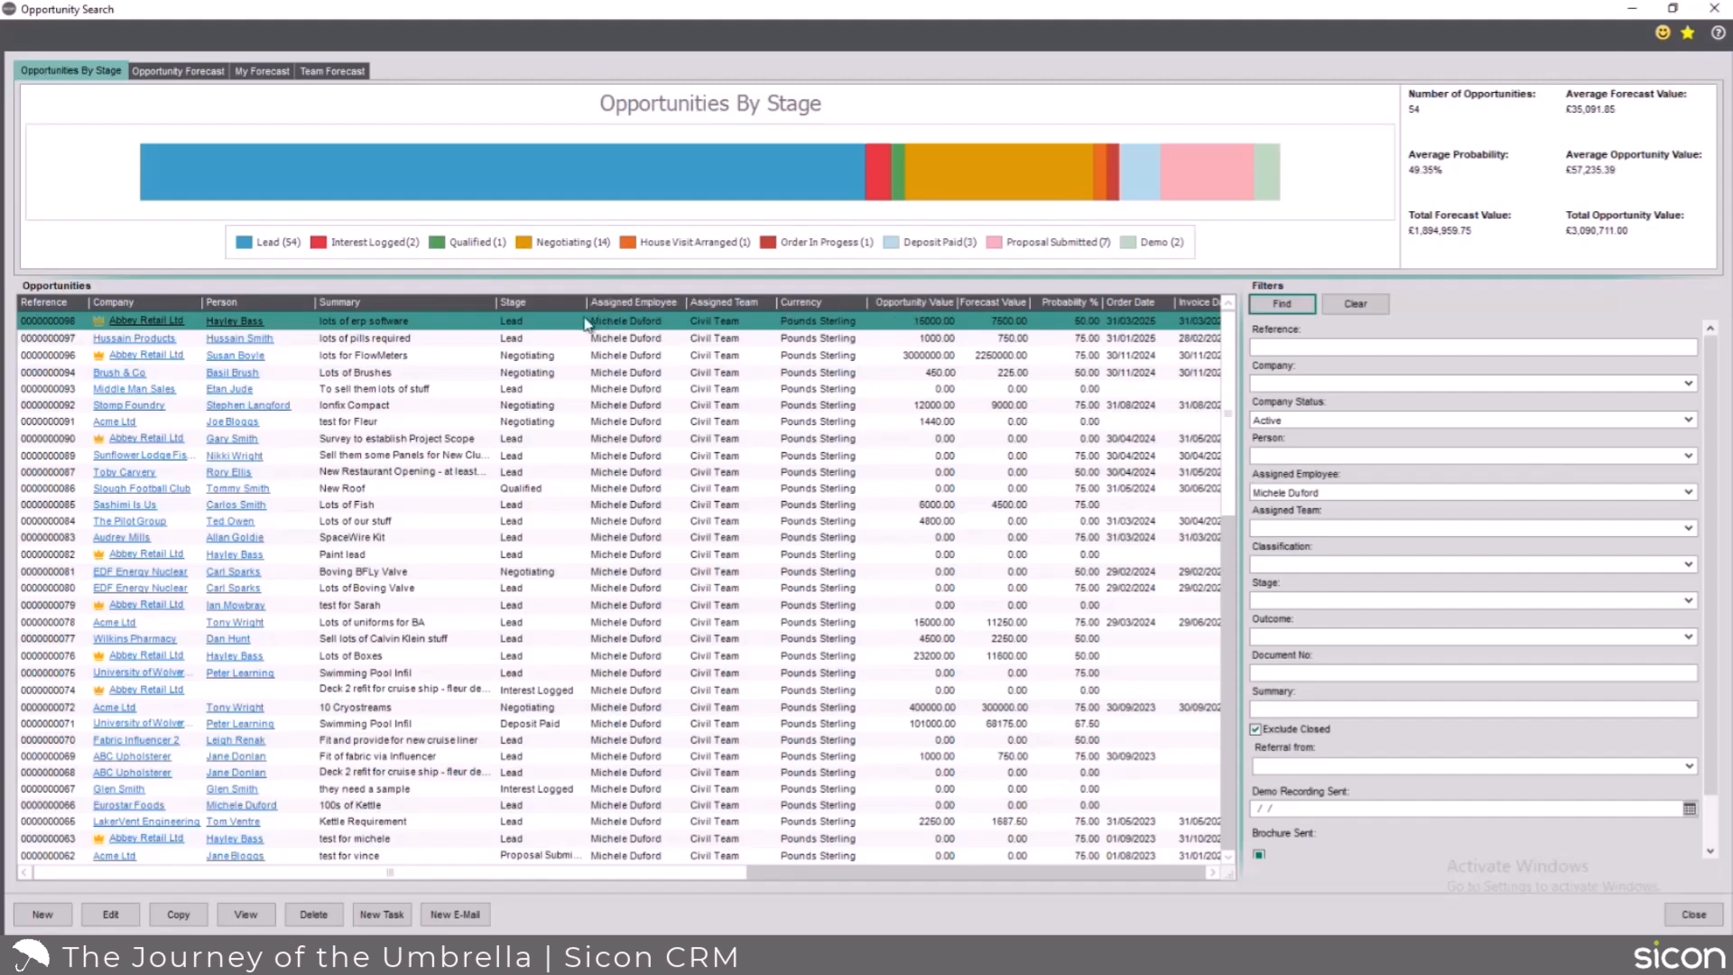
click(1291, 306)
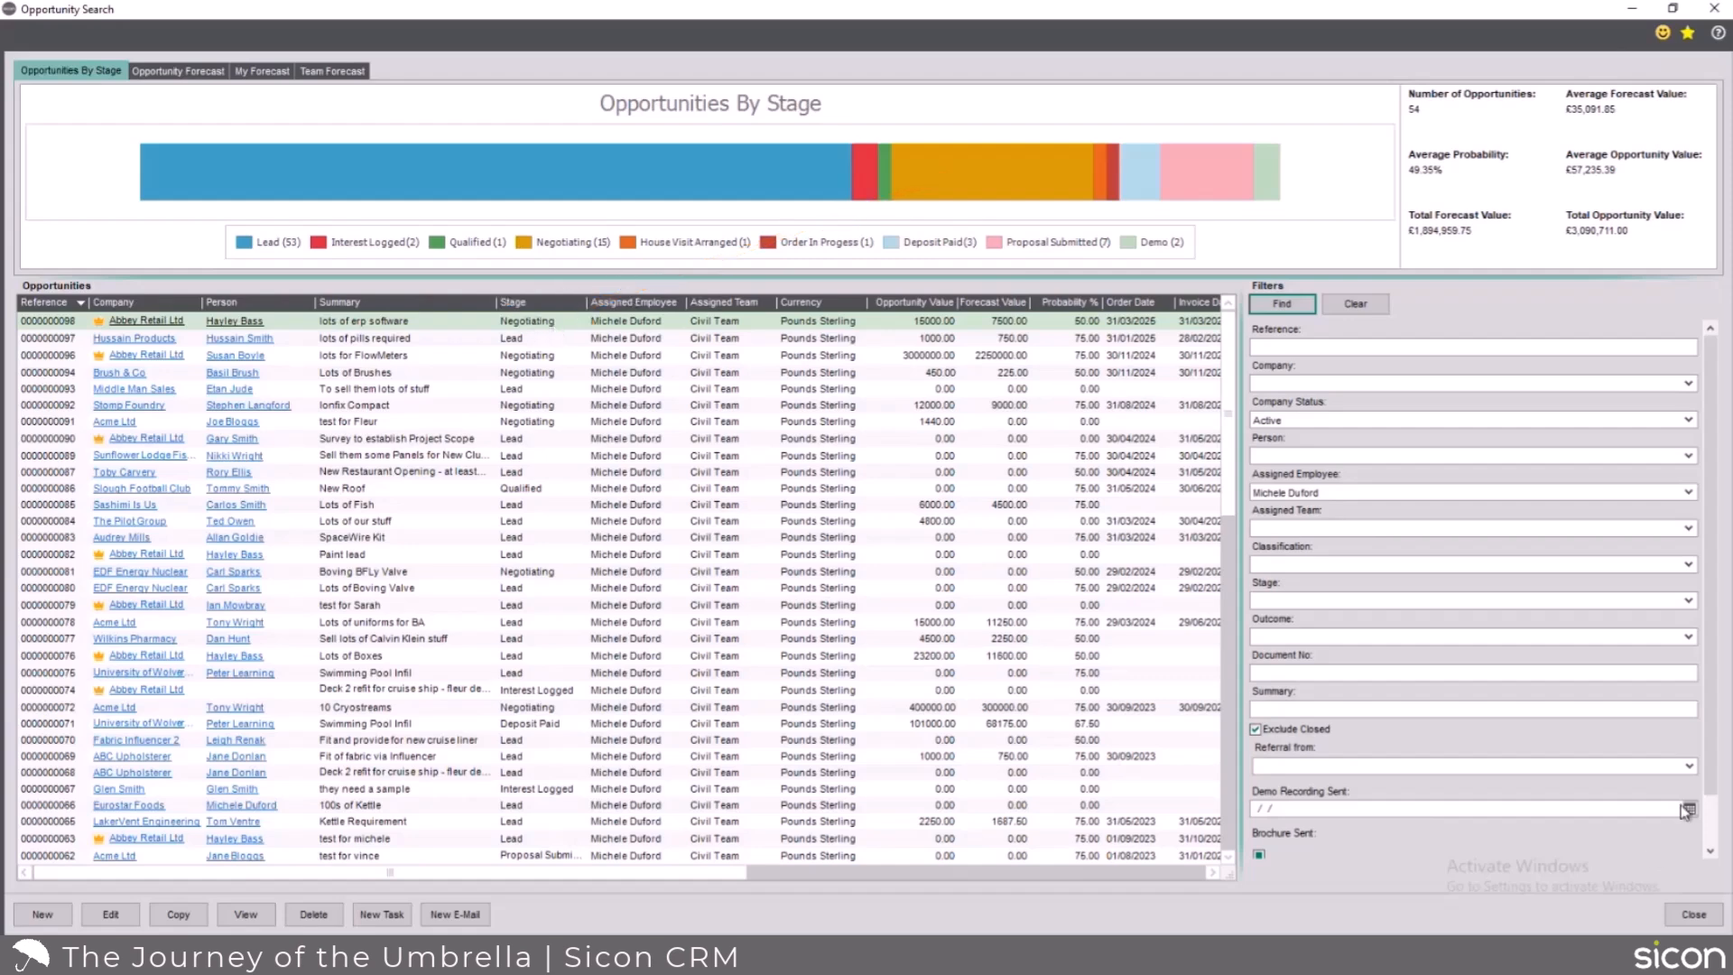
click(1691, 914)
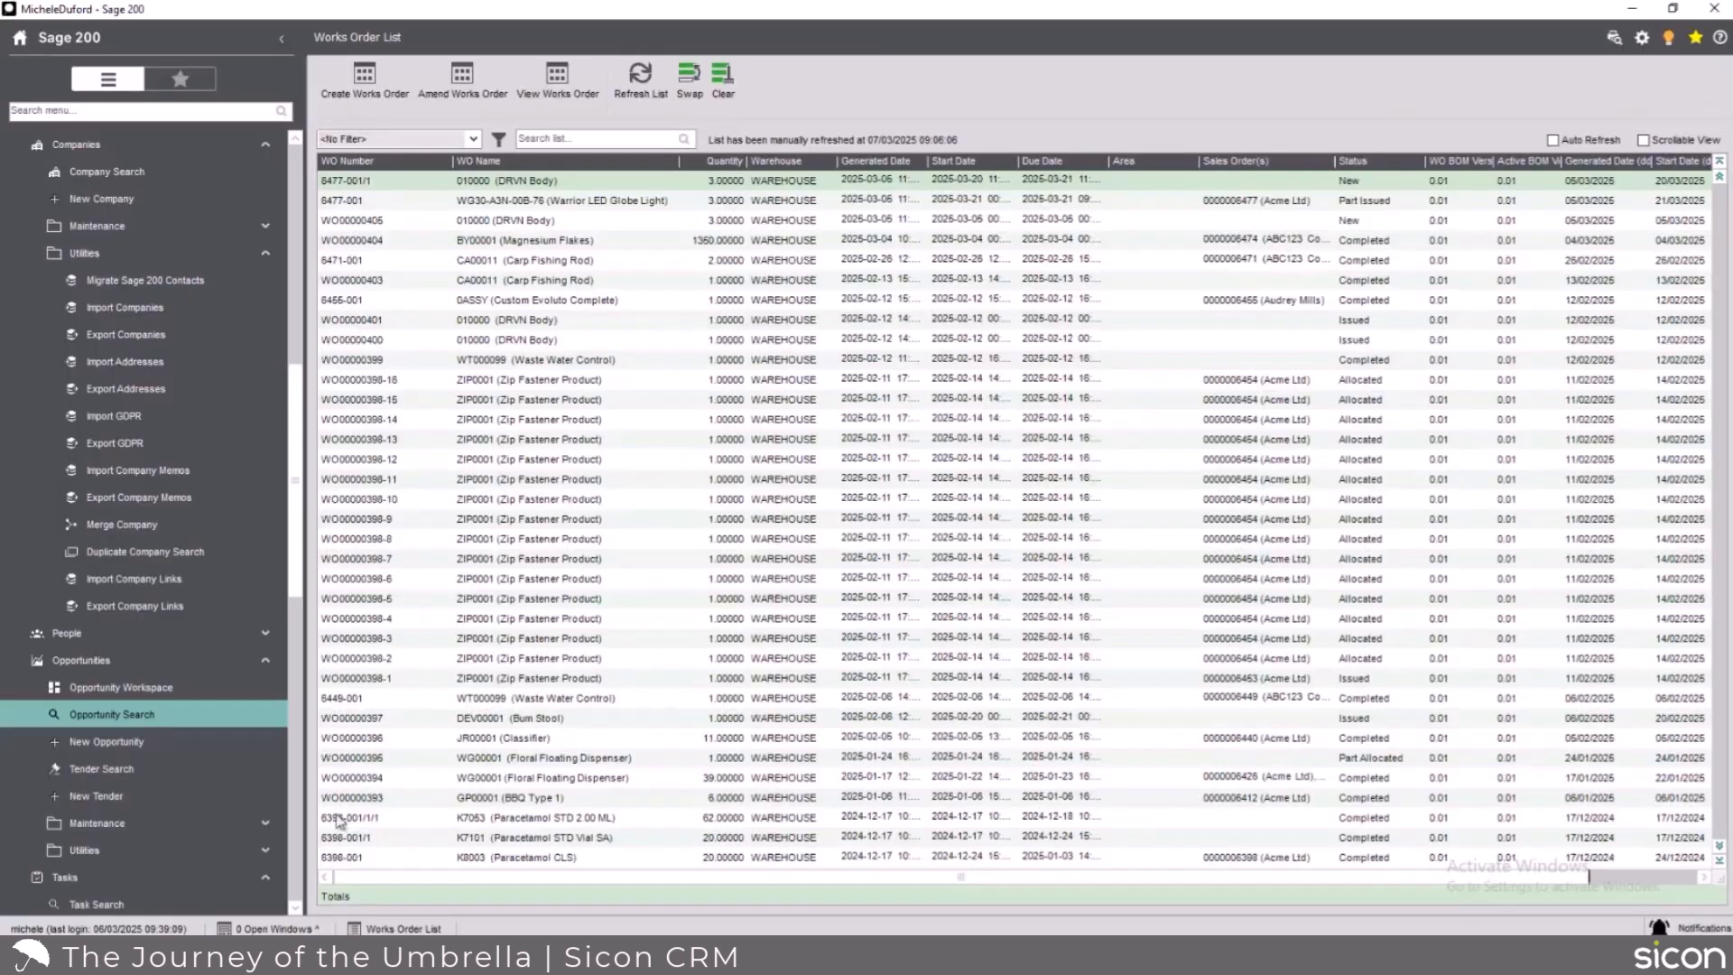
Open the Project Stages opportunity flow for editing from the CRM flow setup
scroll(18, 791, down, 5)
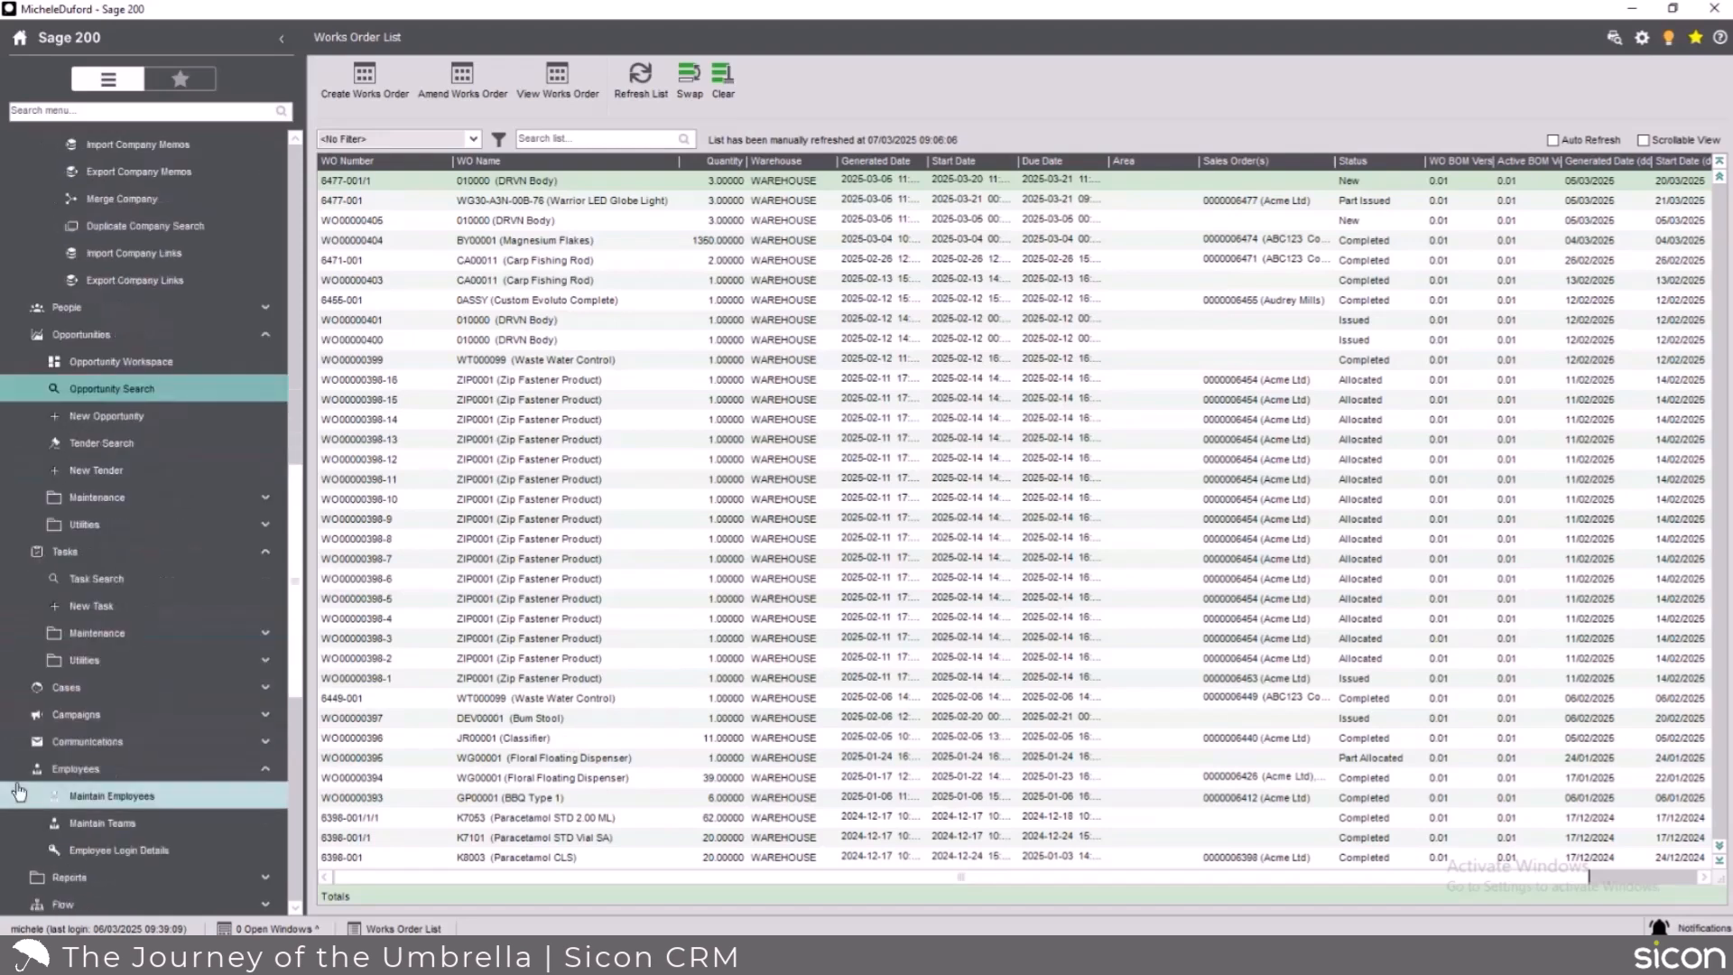
click(75, 745)
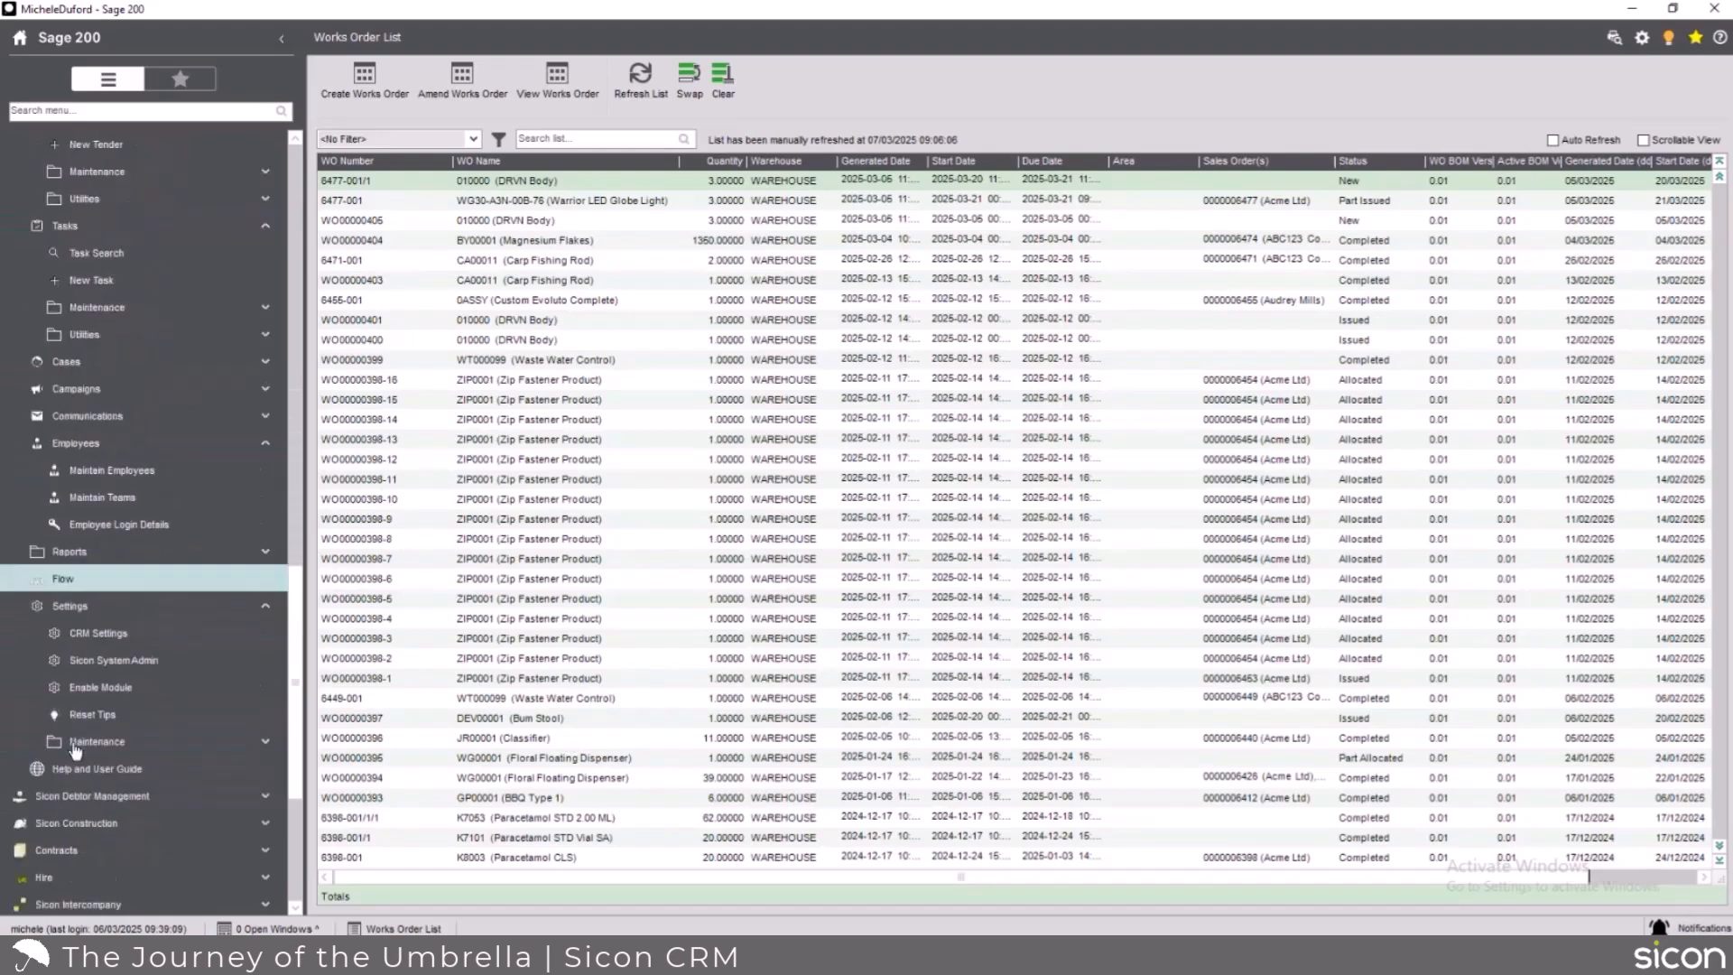
click(86, 604)
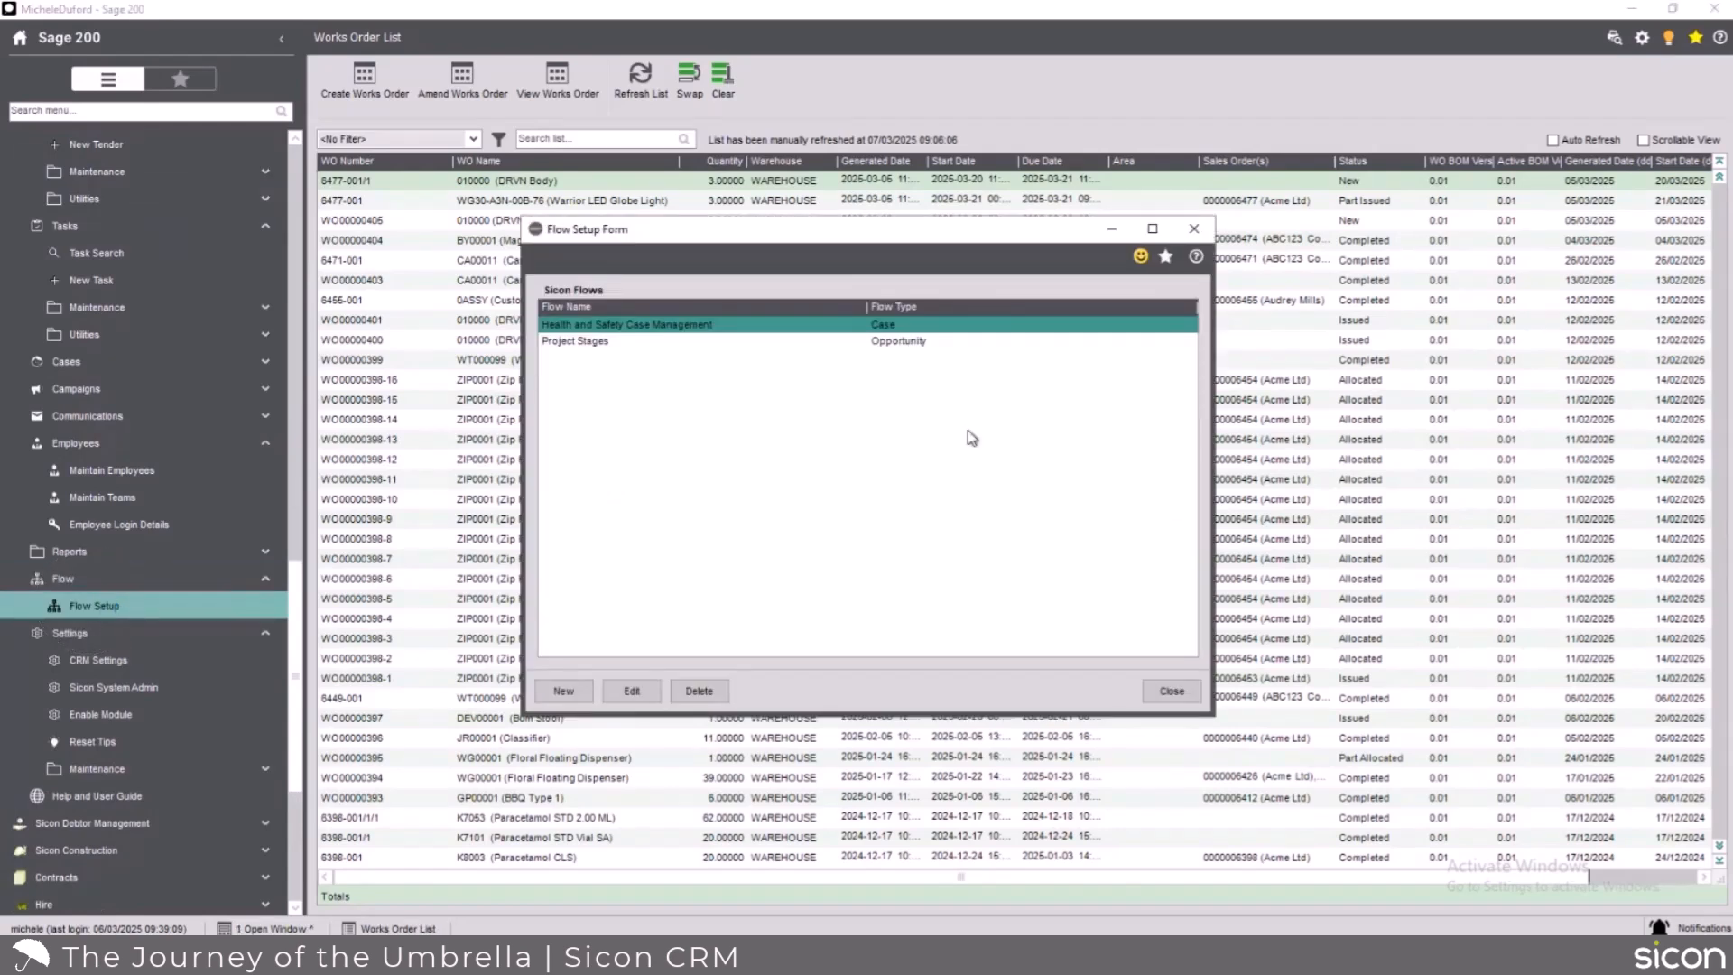
click(586, 343)
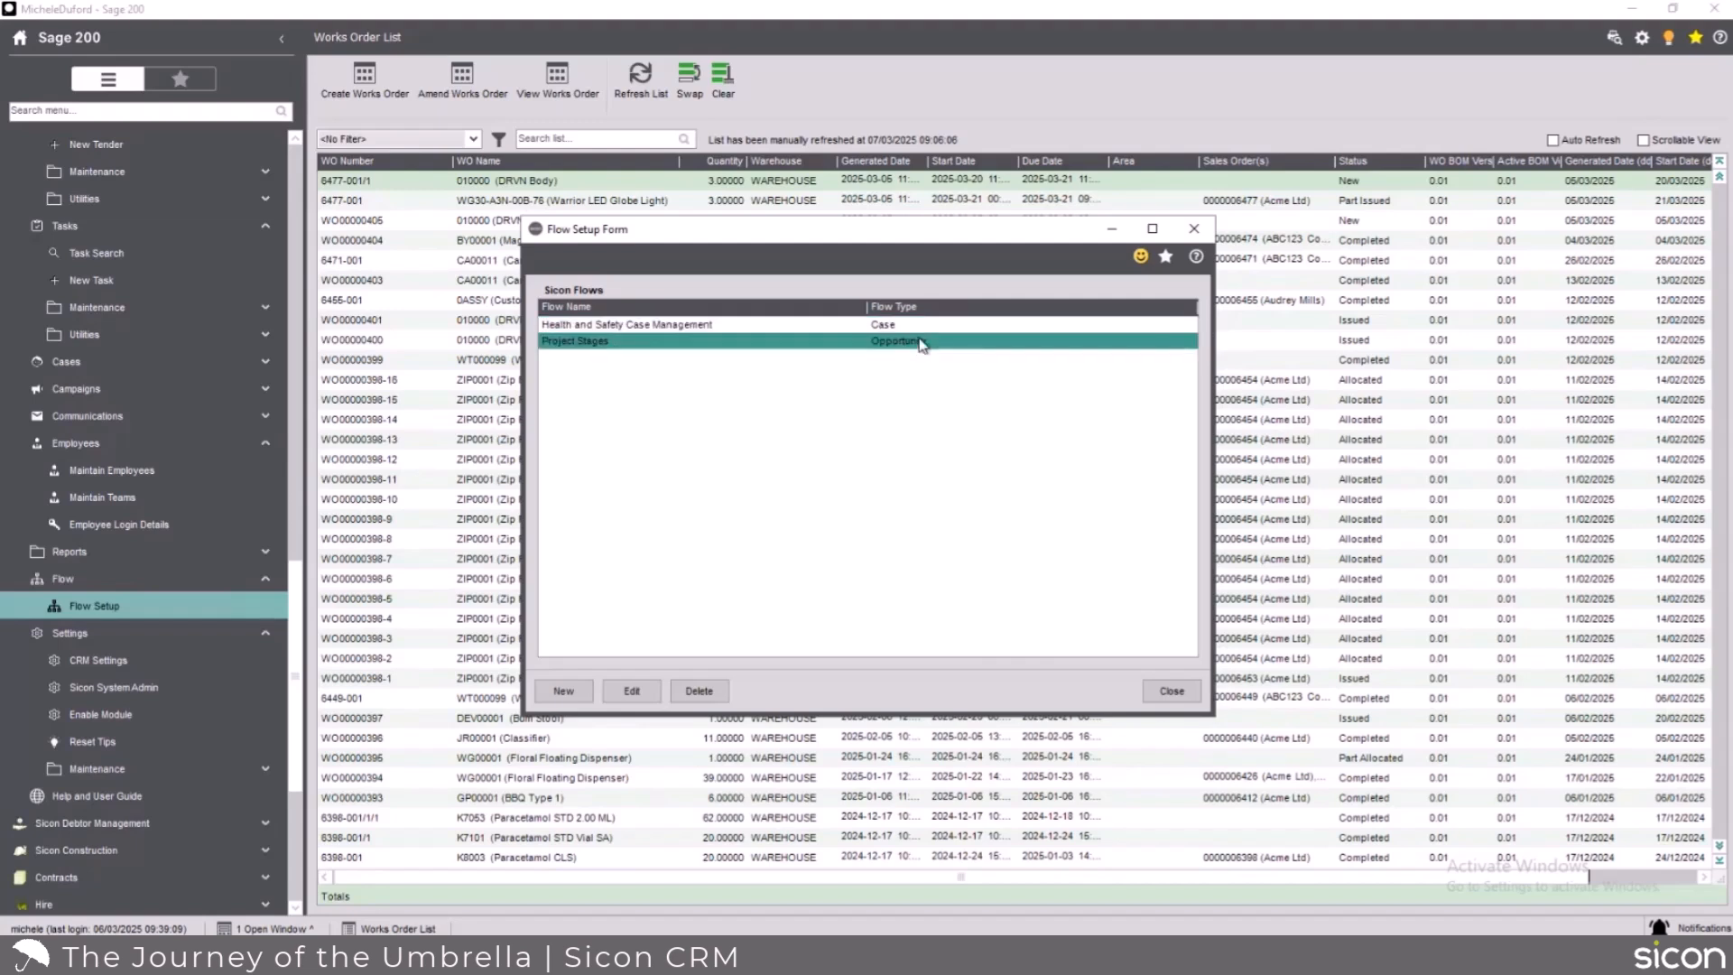
click(631, 690)
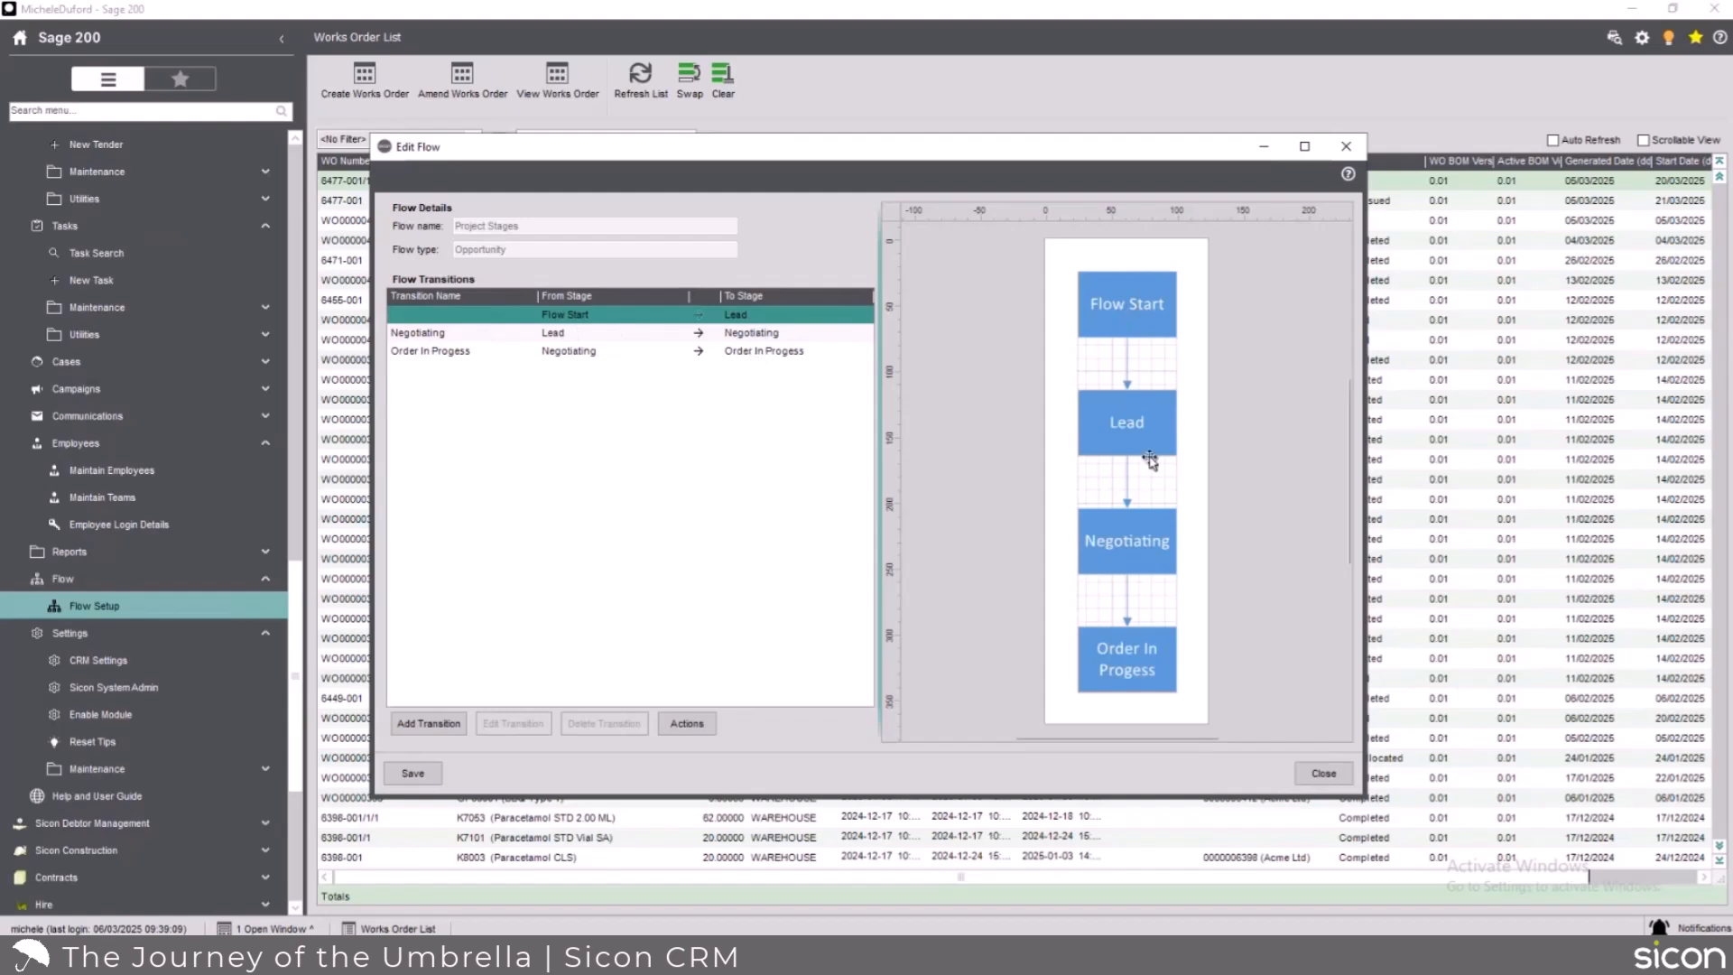
Examine the actions on the Lead to Negotiating transition and list the action types offered for a new action
click(758, 335)
click(688, 723)
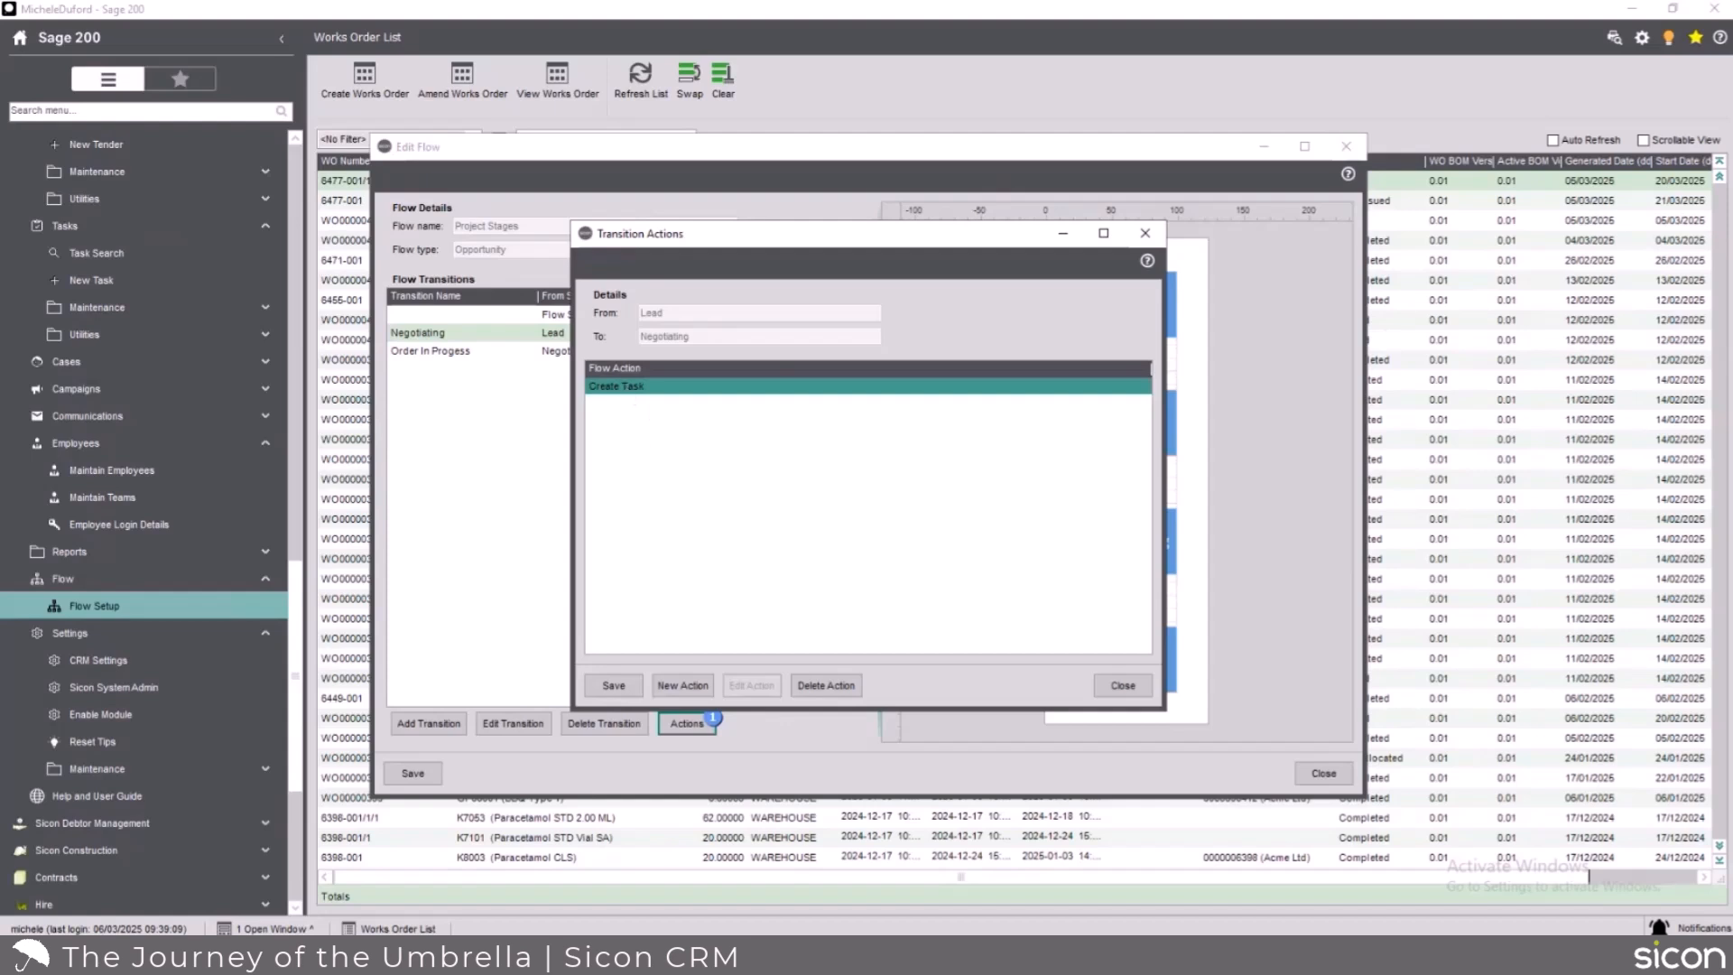
click(683, 685)
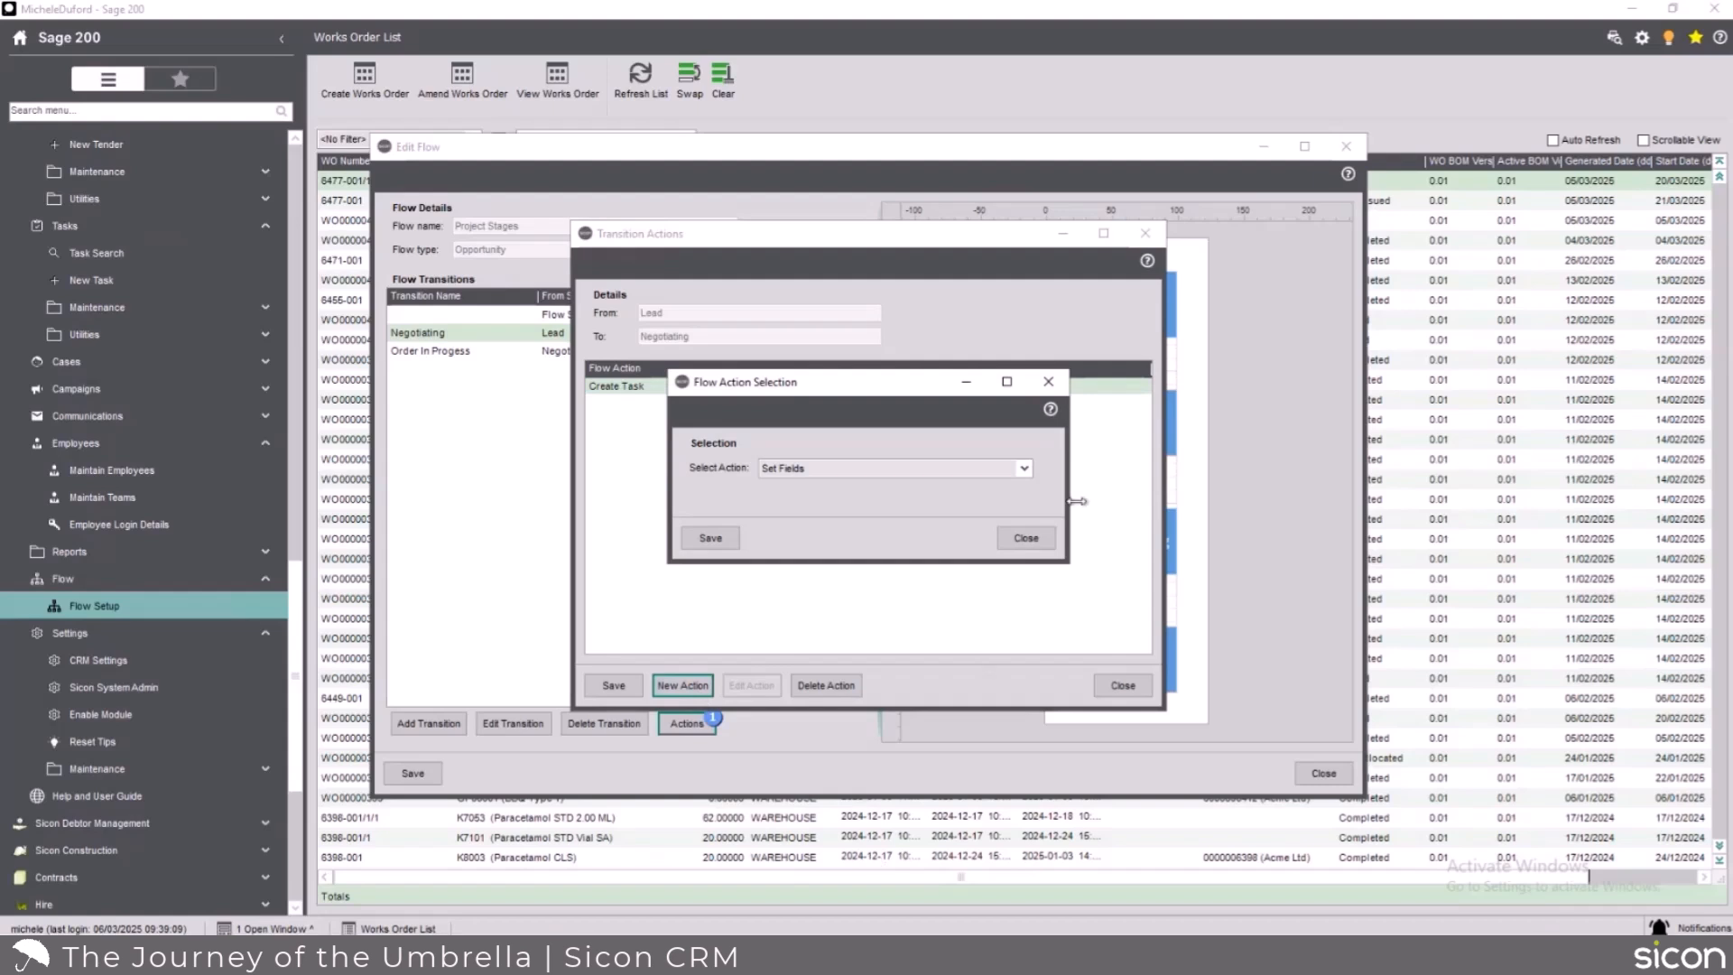
click(1026, 468)
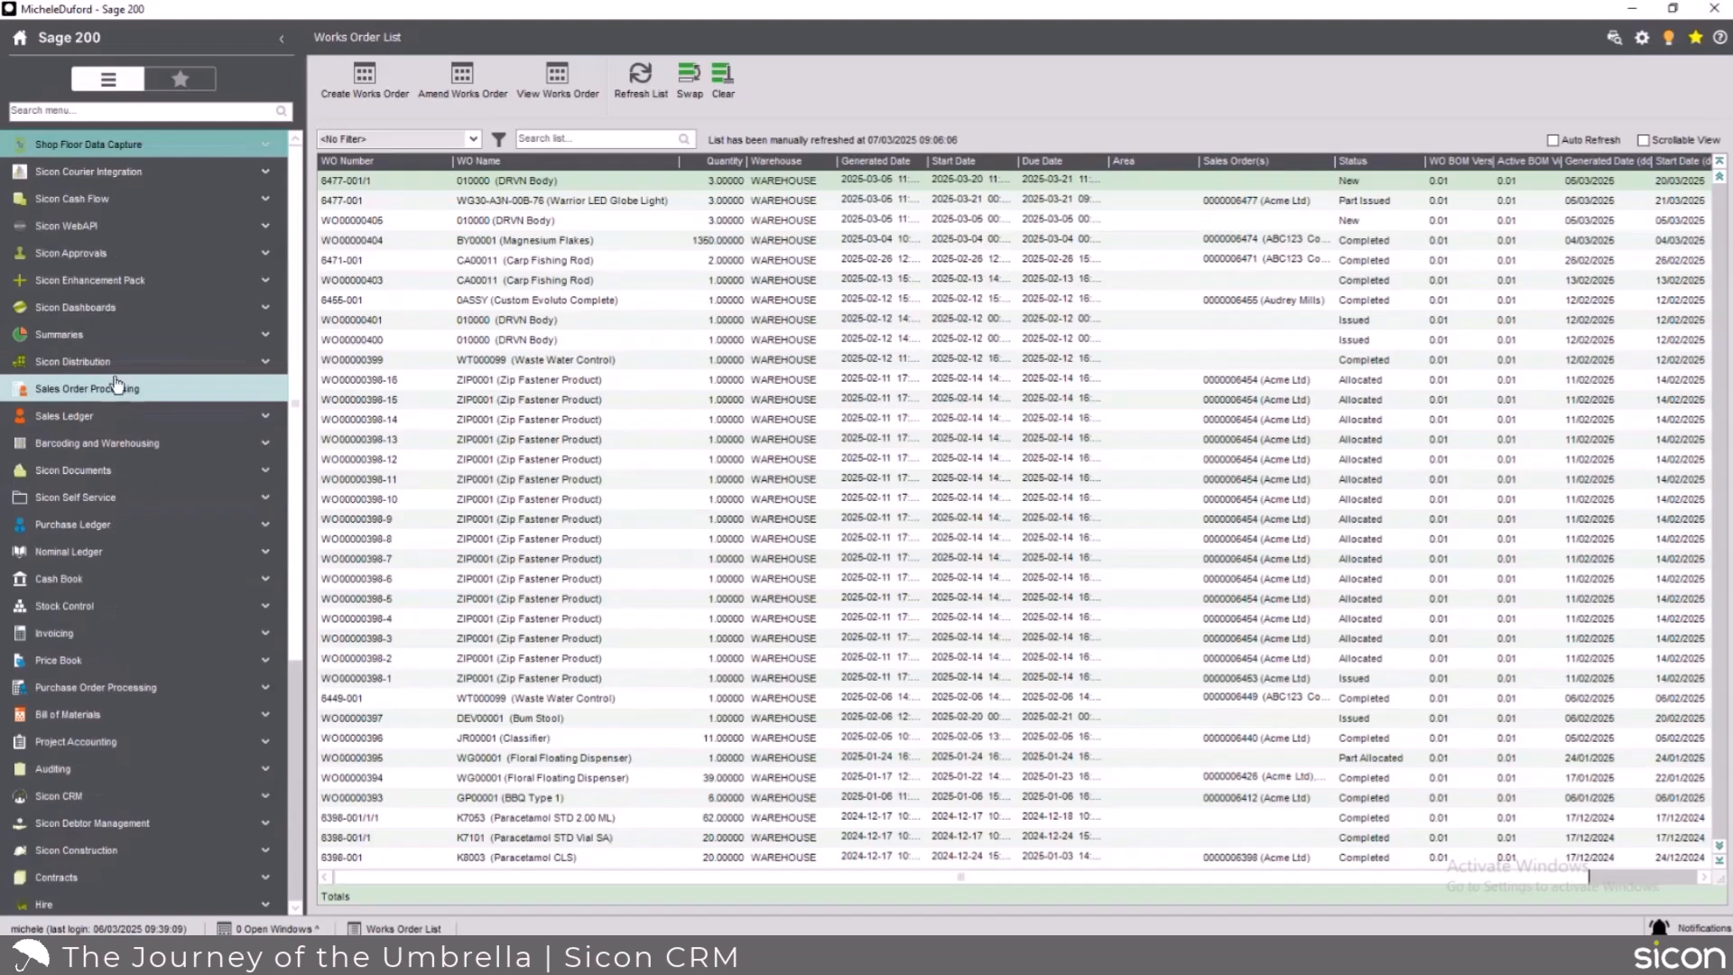
Start a new full sales order for Abbey Retail Ltd from the sales orders list and show the account manager choices
click(120, 388)
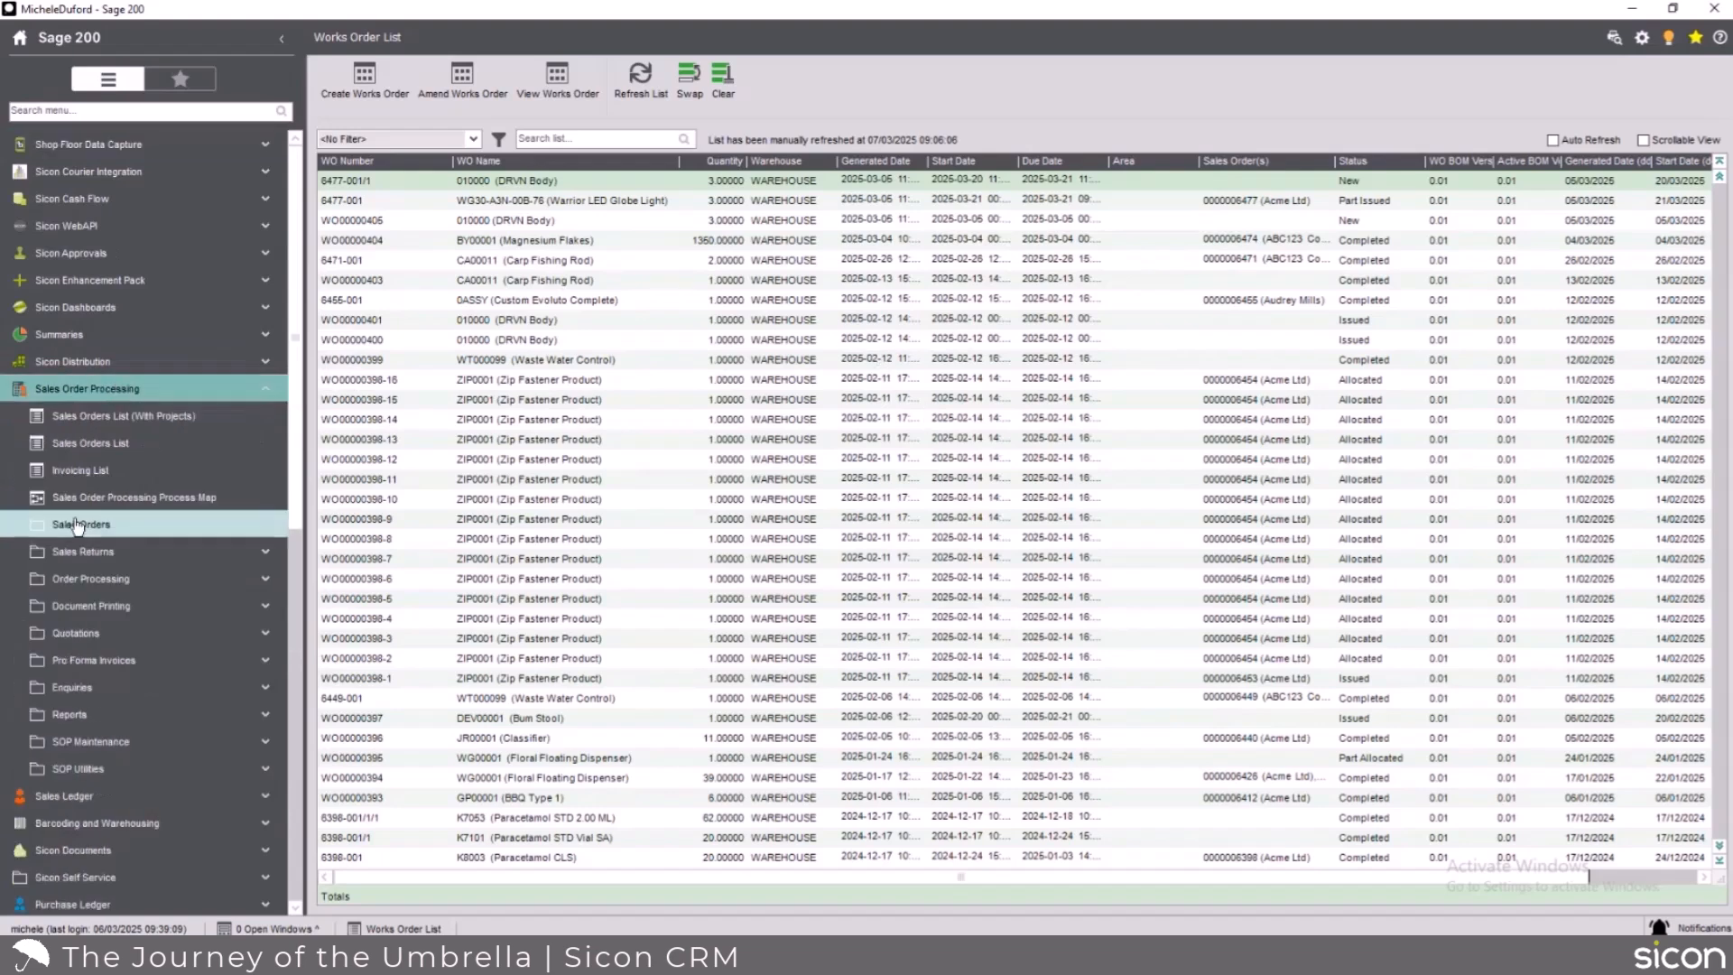
click(79, 442)
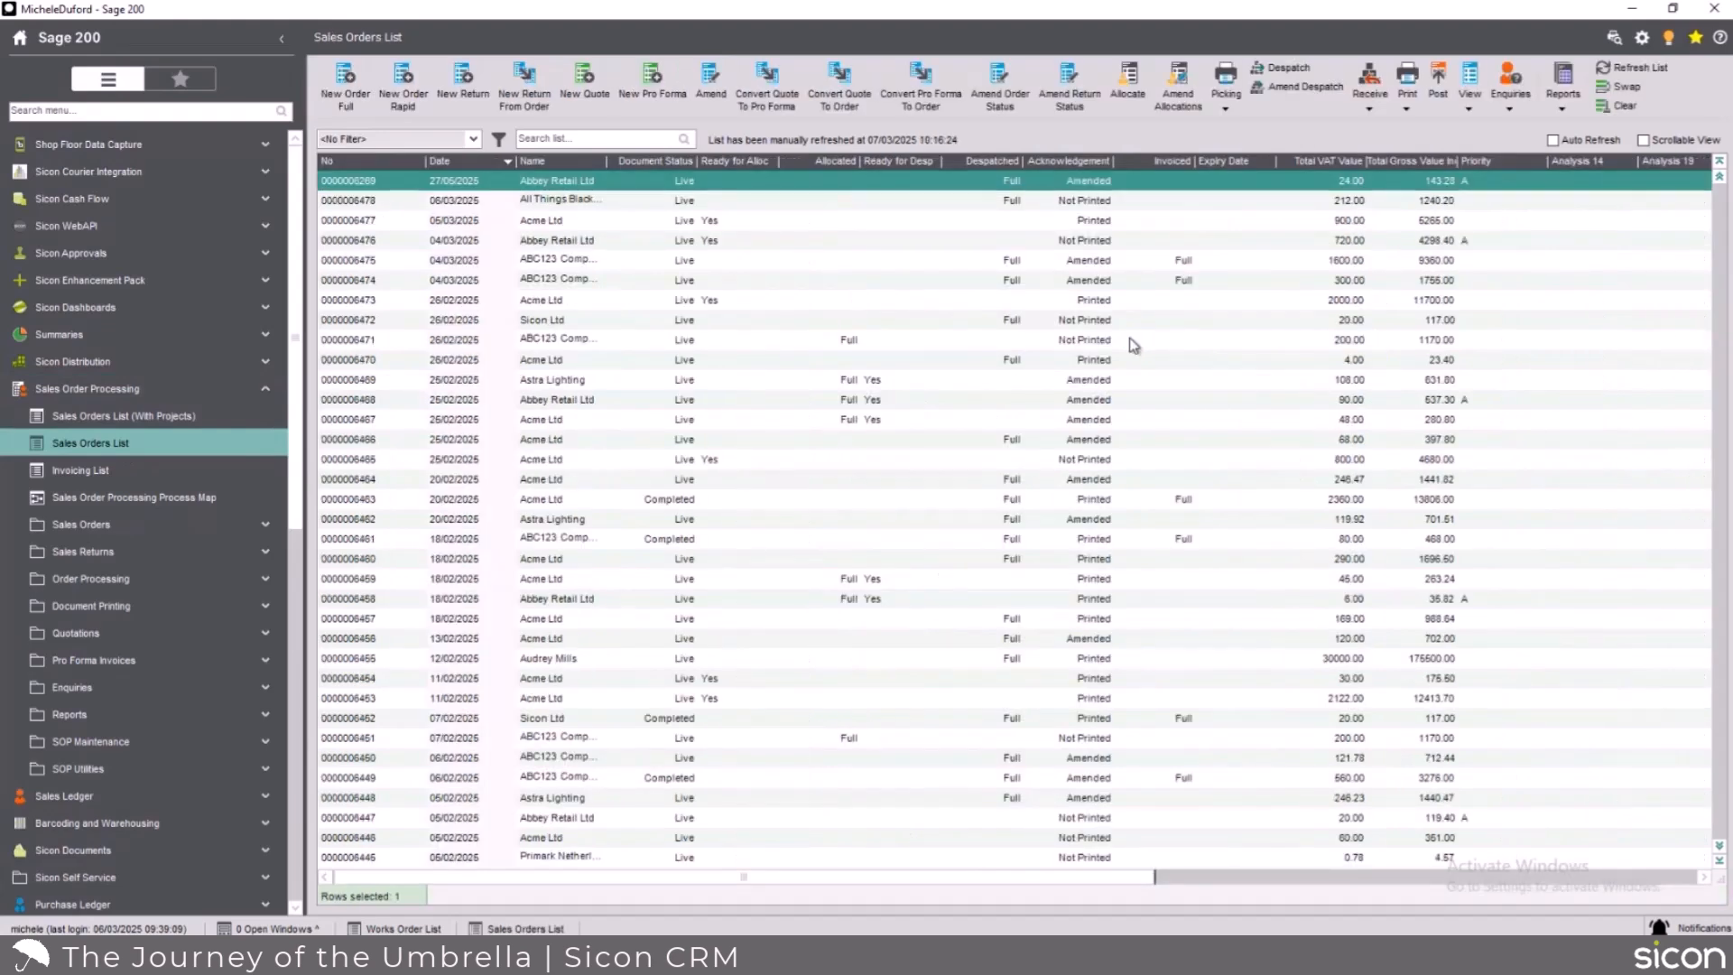
click(345, 84)
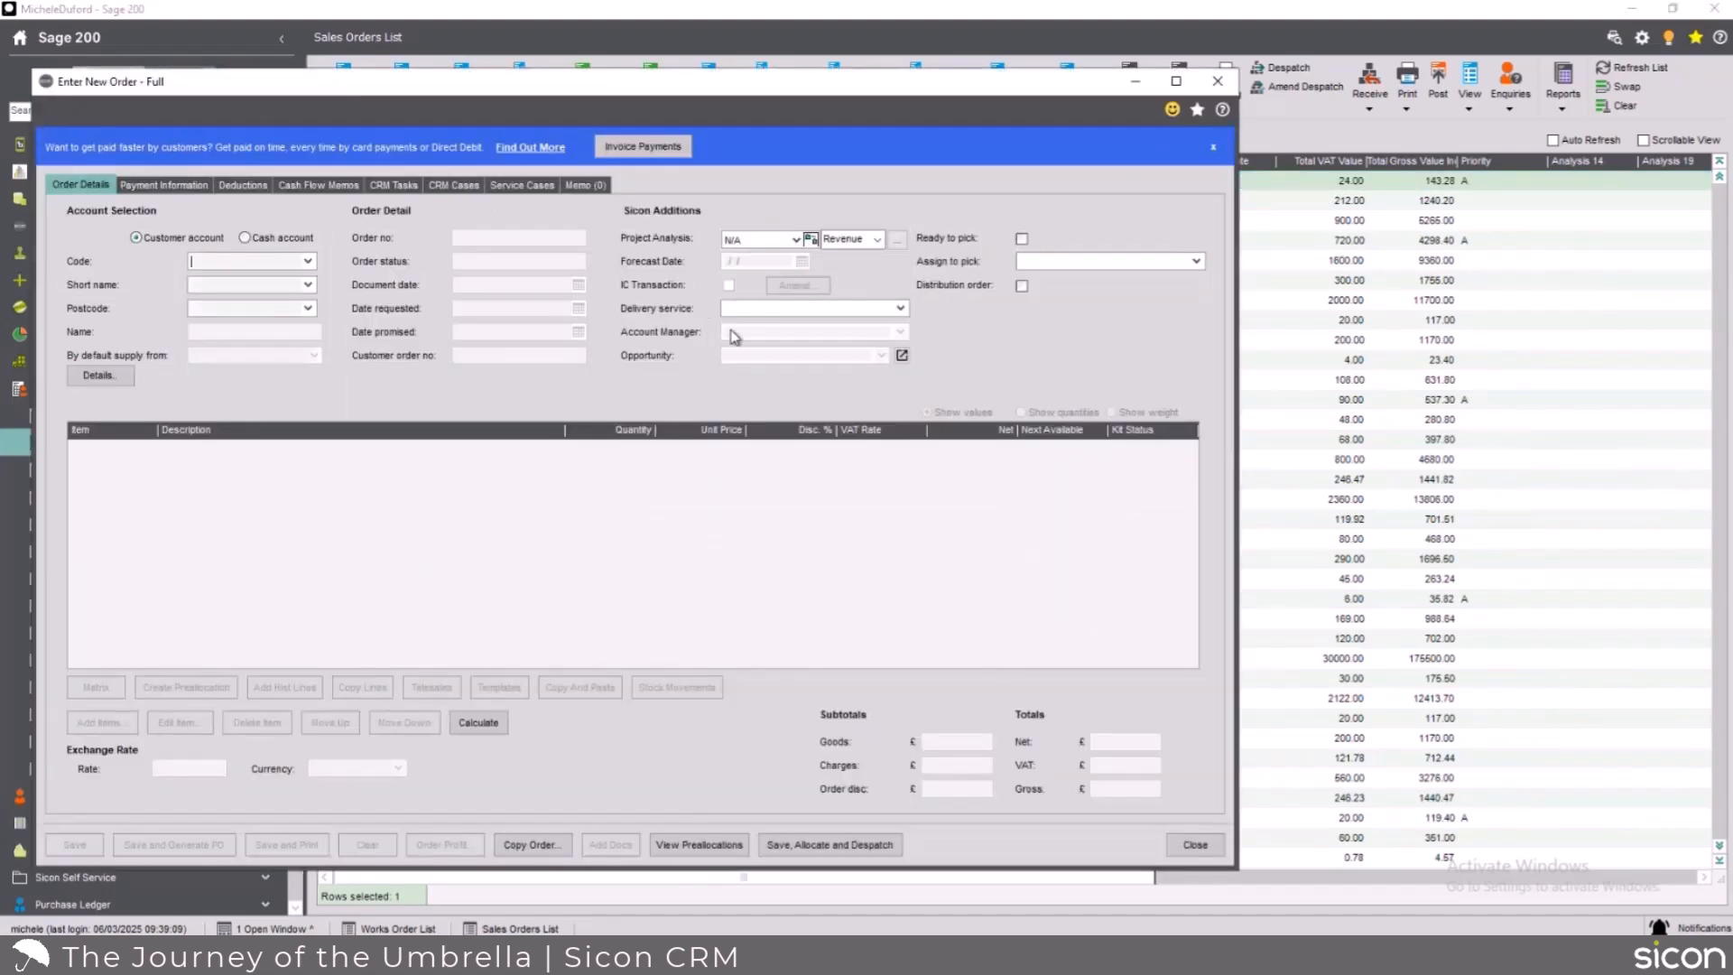
click(307, 284)
click(302, 339)
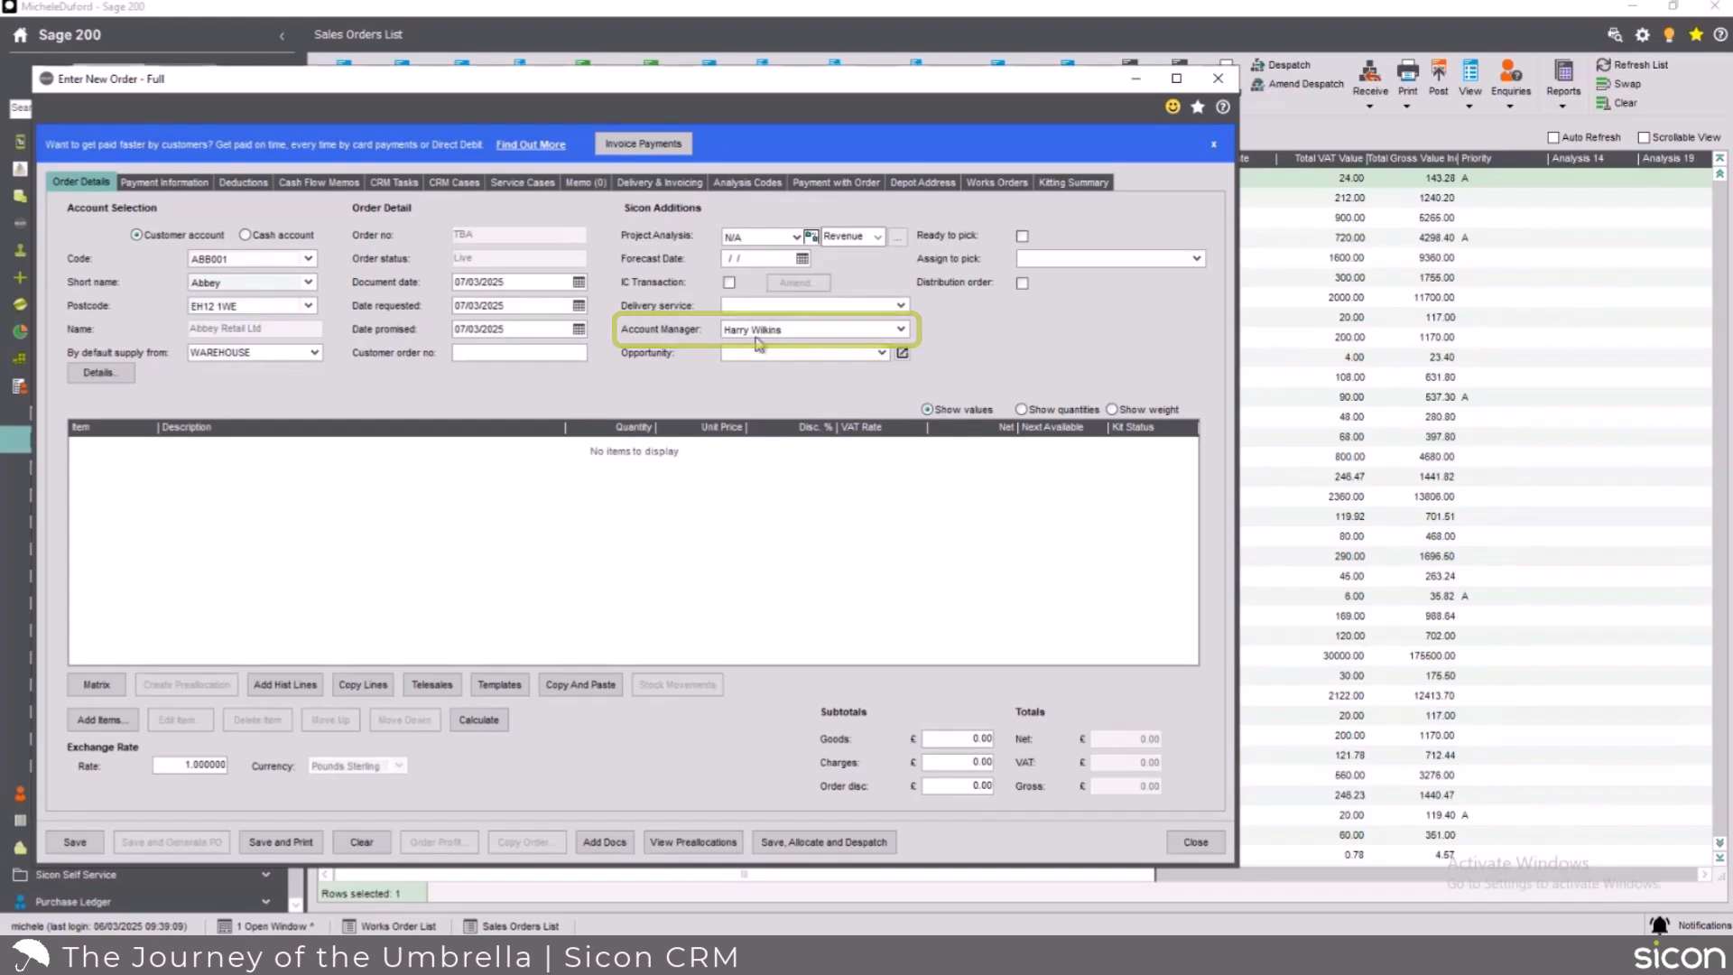
click(902, 330)
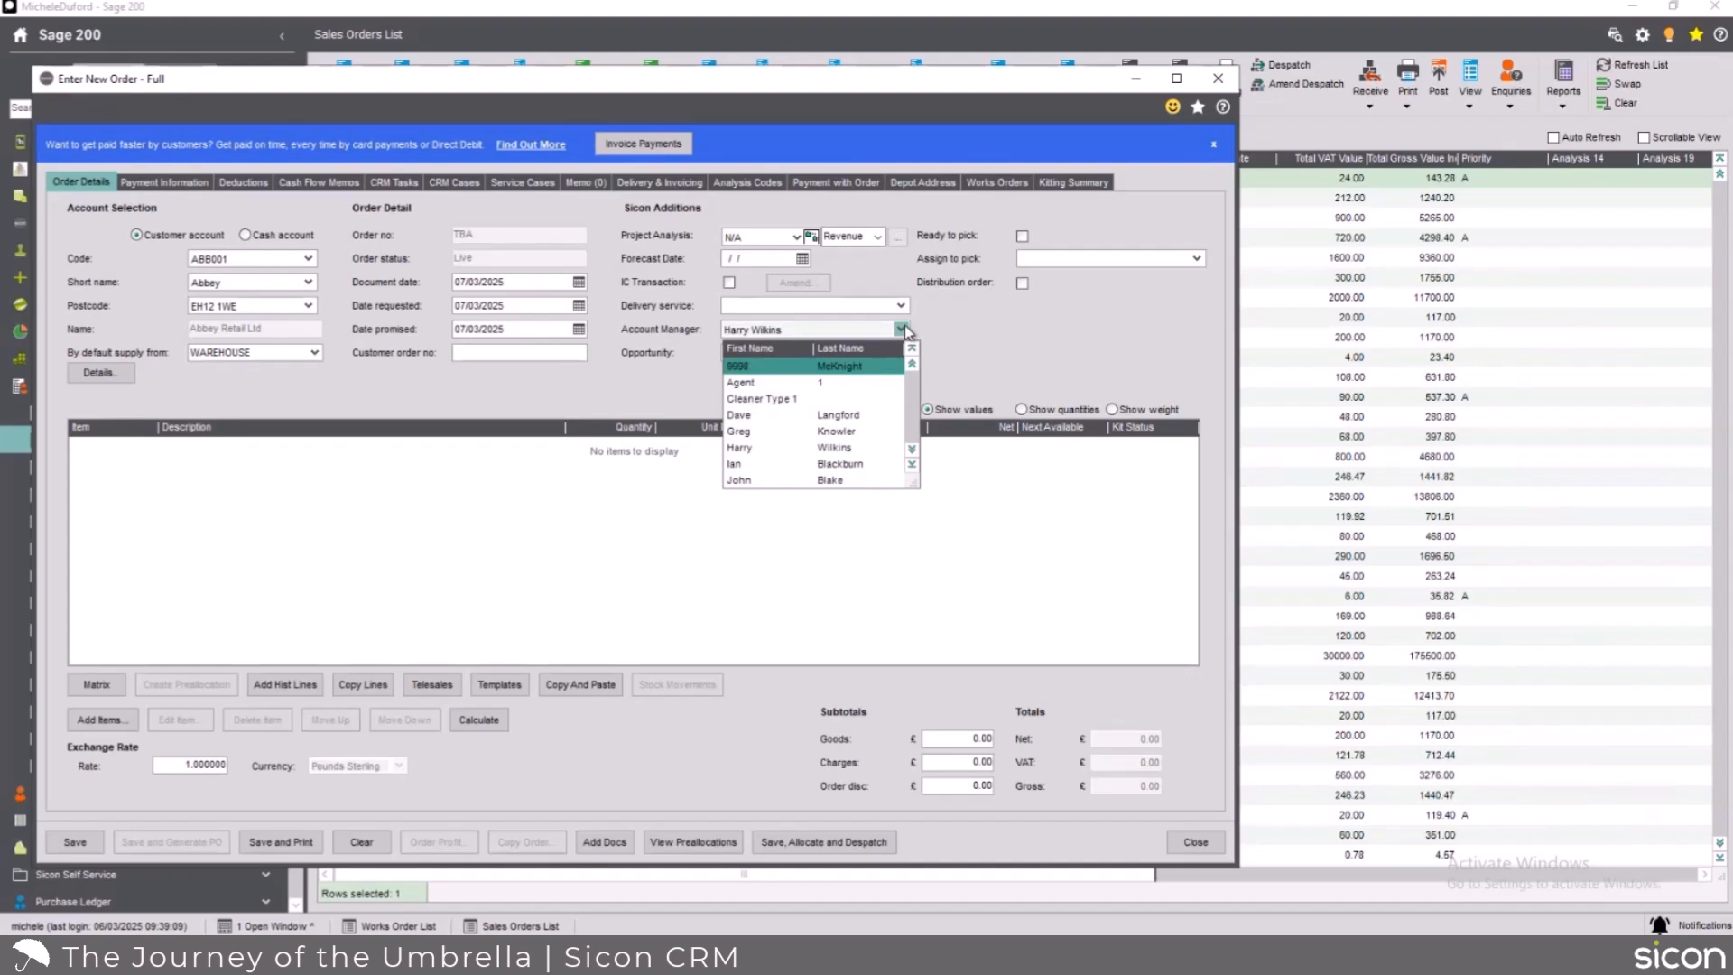
click(1035, 333)
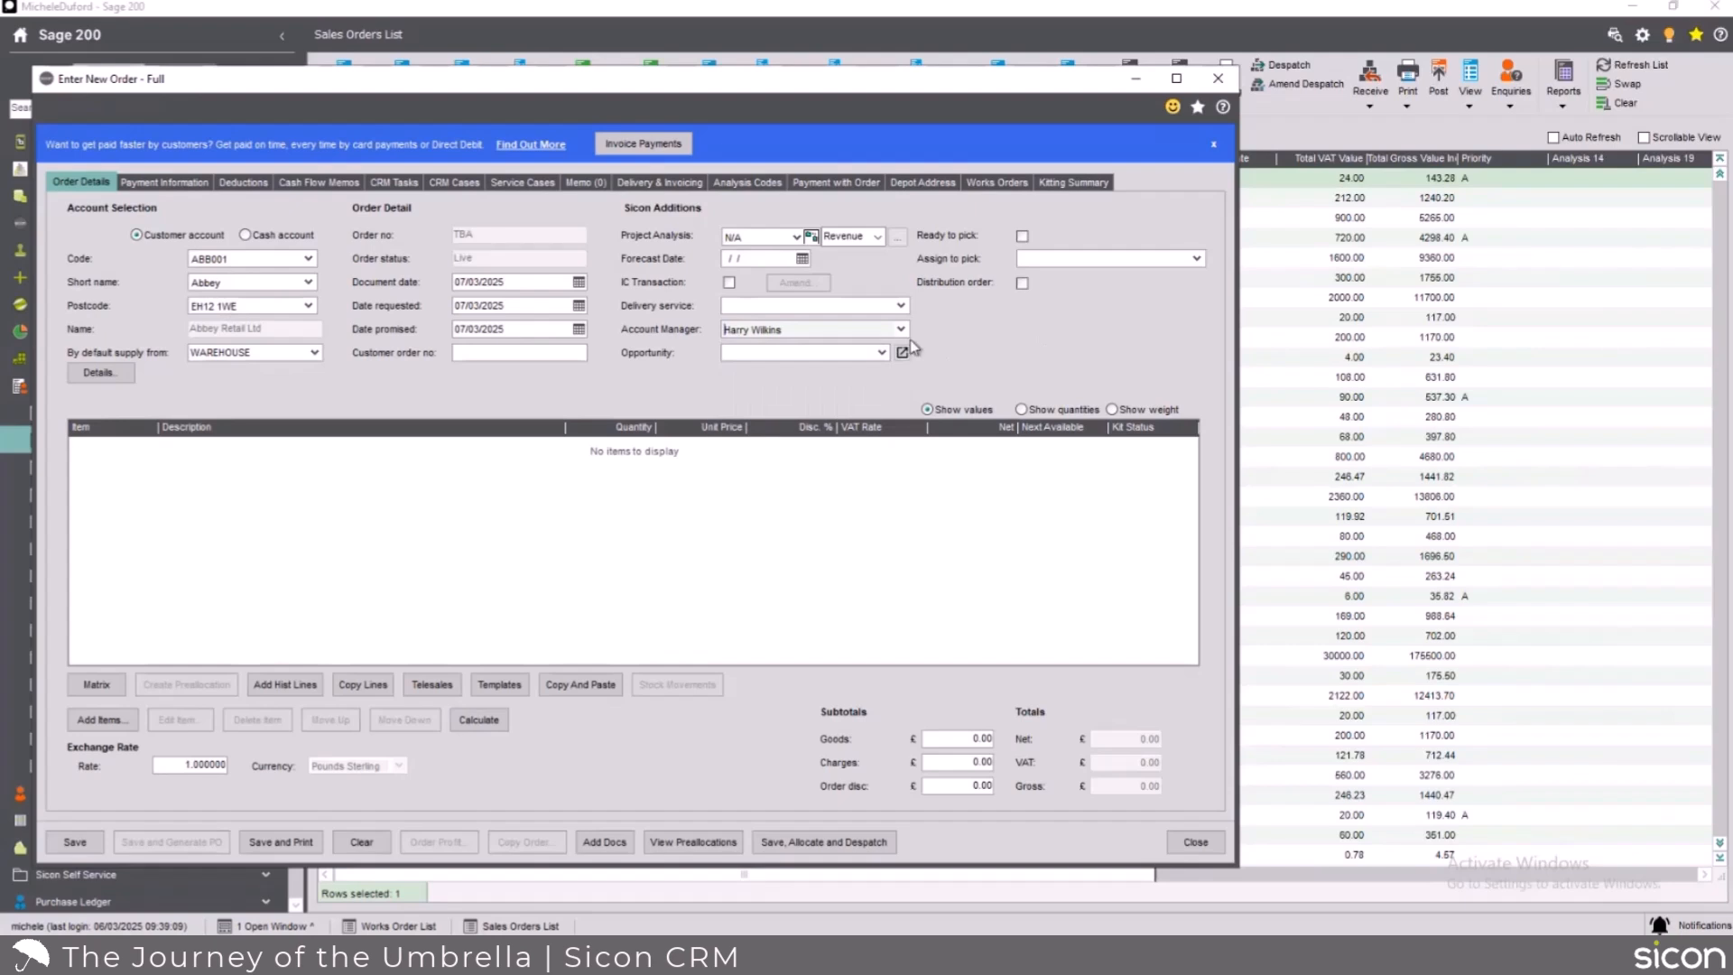
click(881, 353)
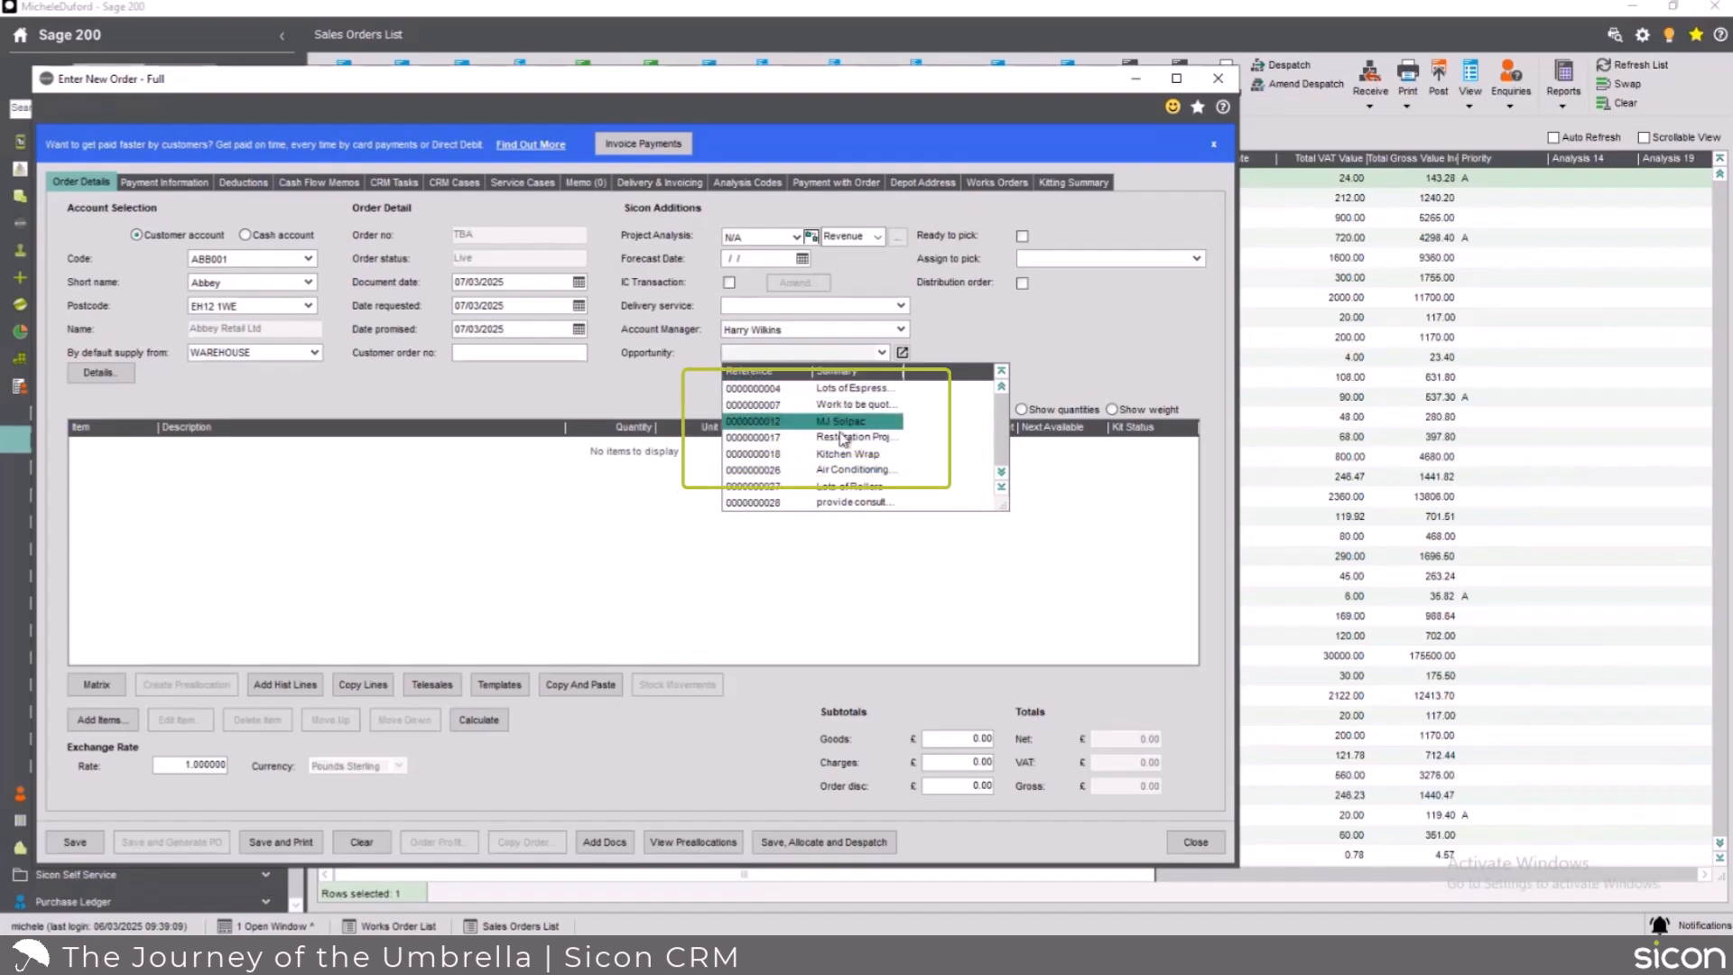
click(767, 370)
click(767, 371)
click(780, 390)
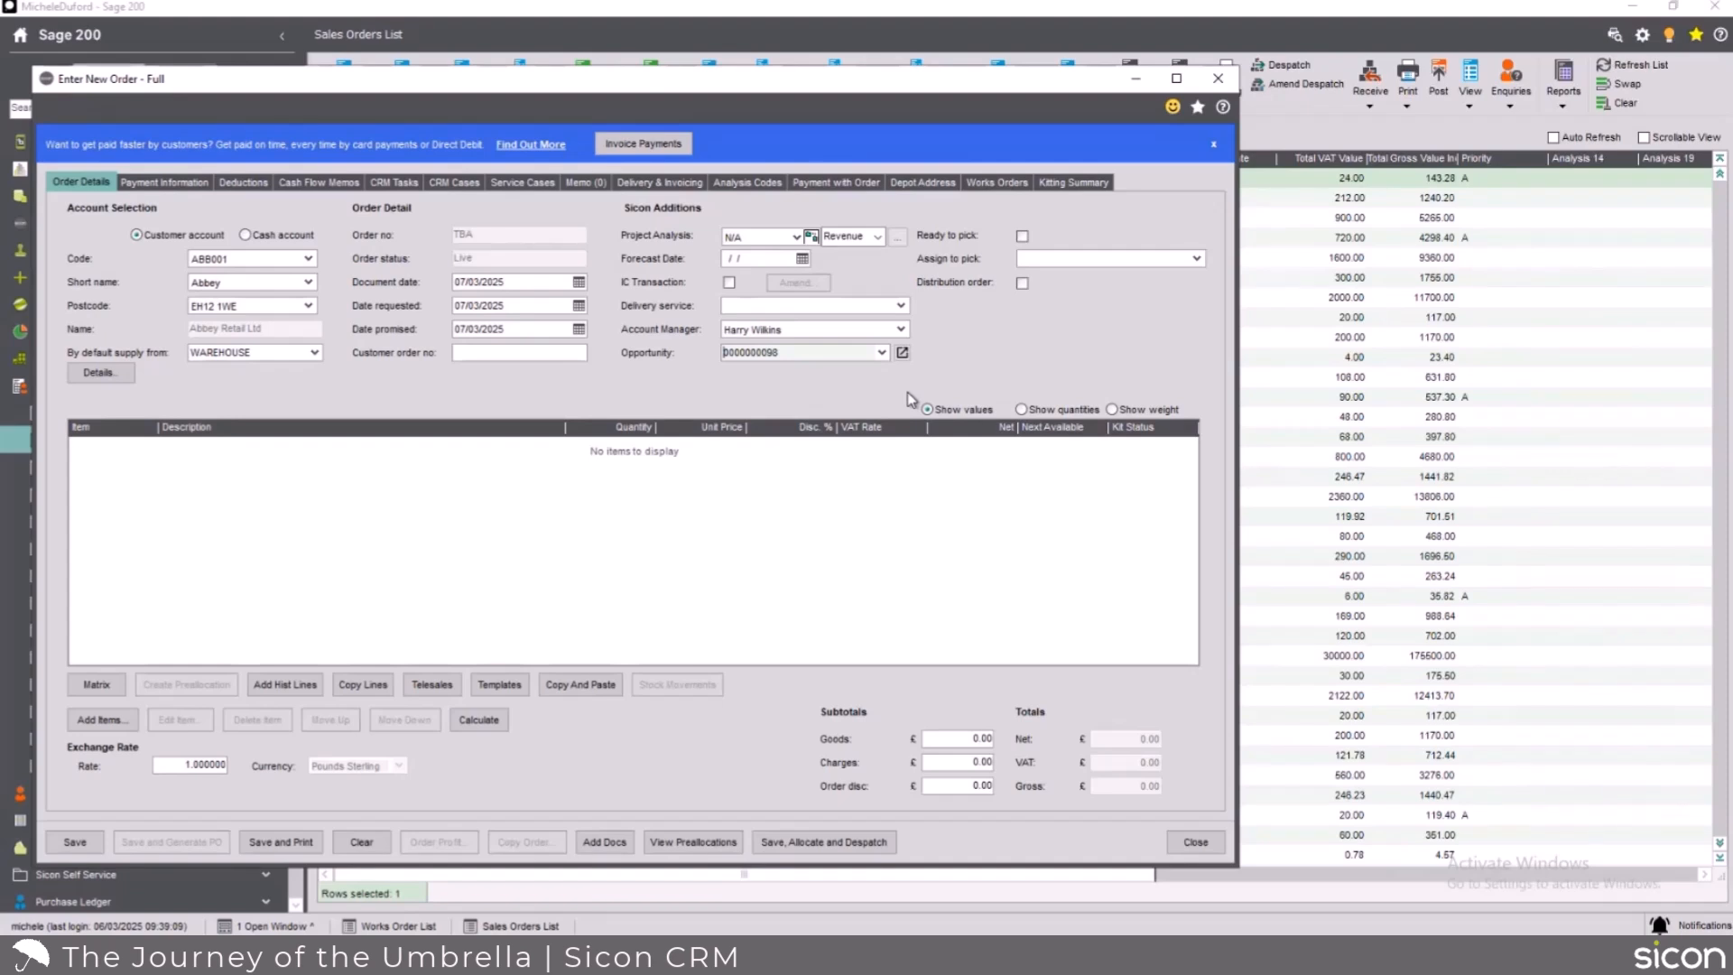
click(1195, 841)
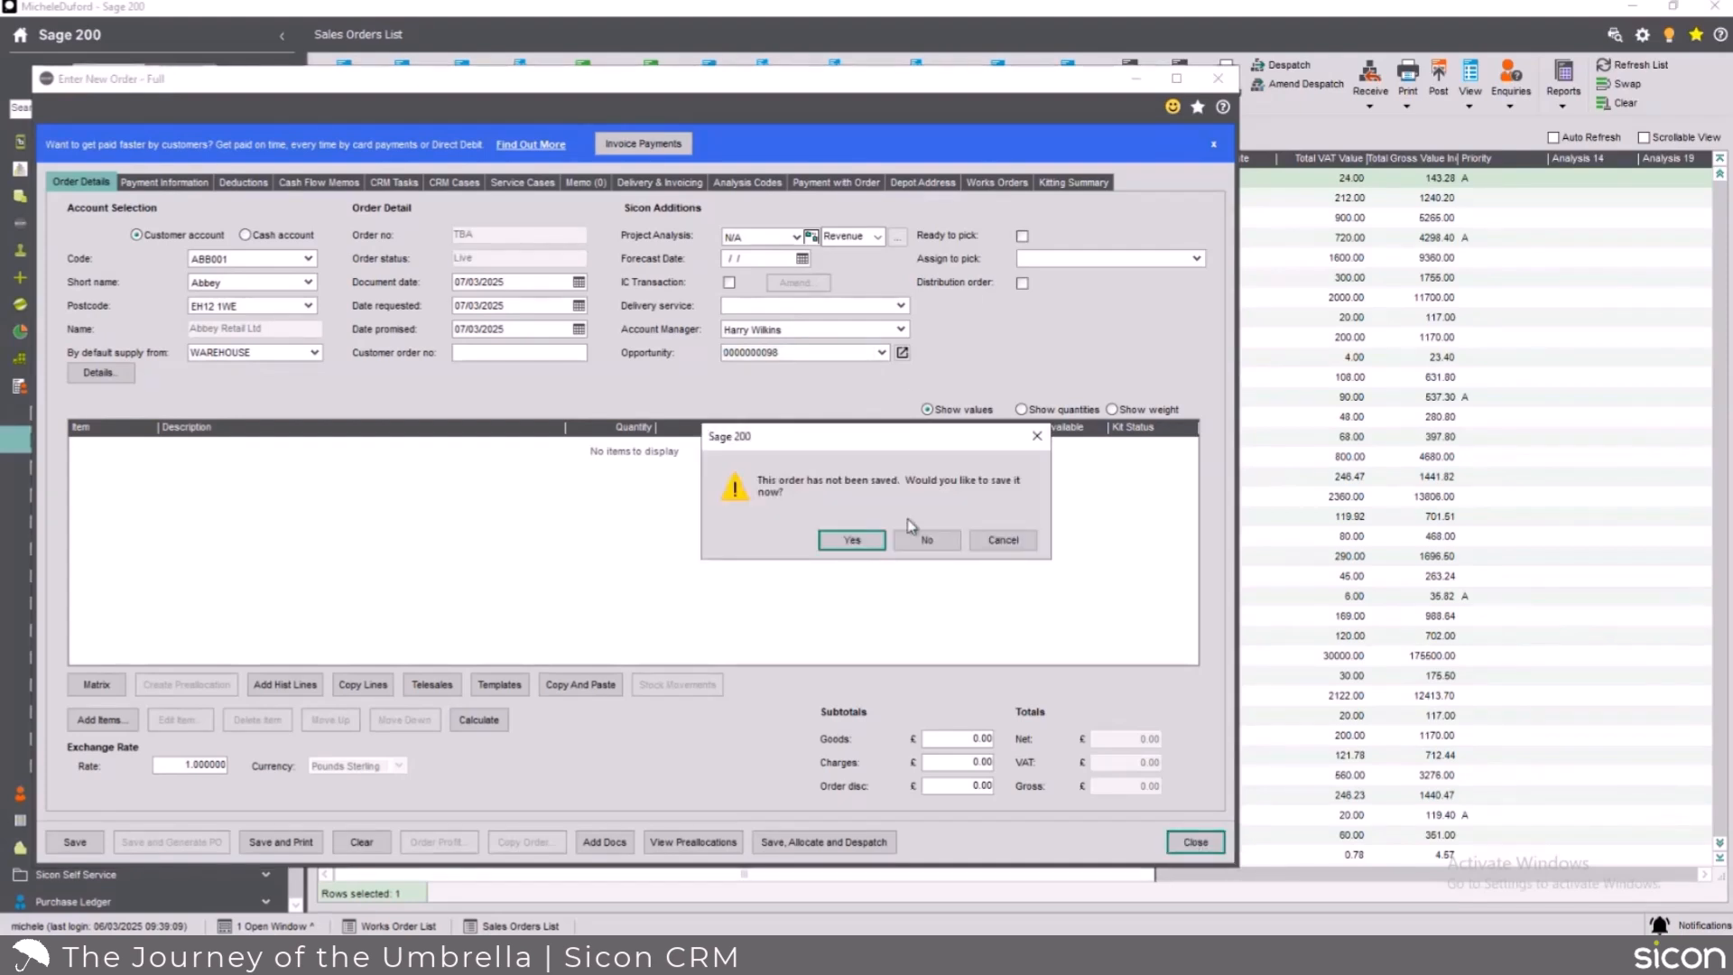
click(927, 539)
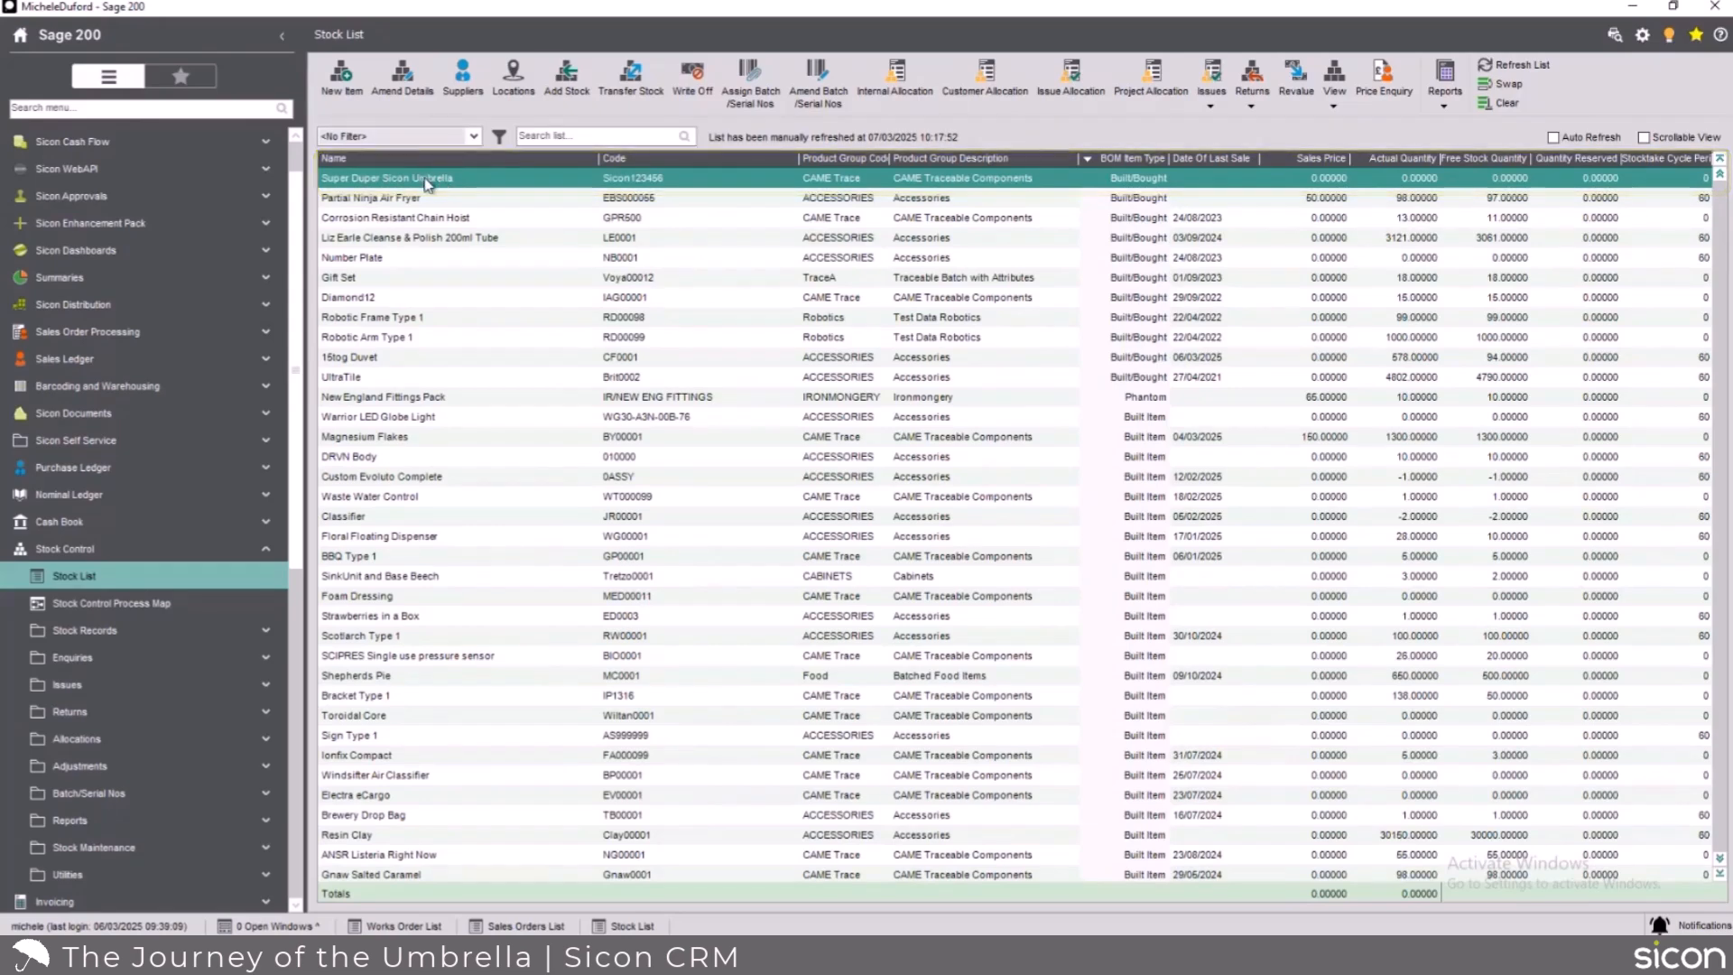
Open the Super Duper Sicon Umbrella stock item from the stock list and start a new CRM case for it
double_click(422, 177)
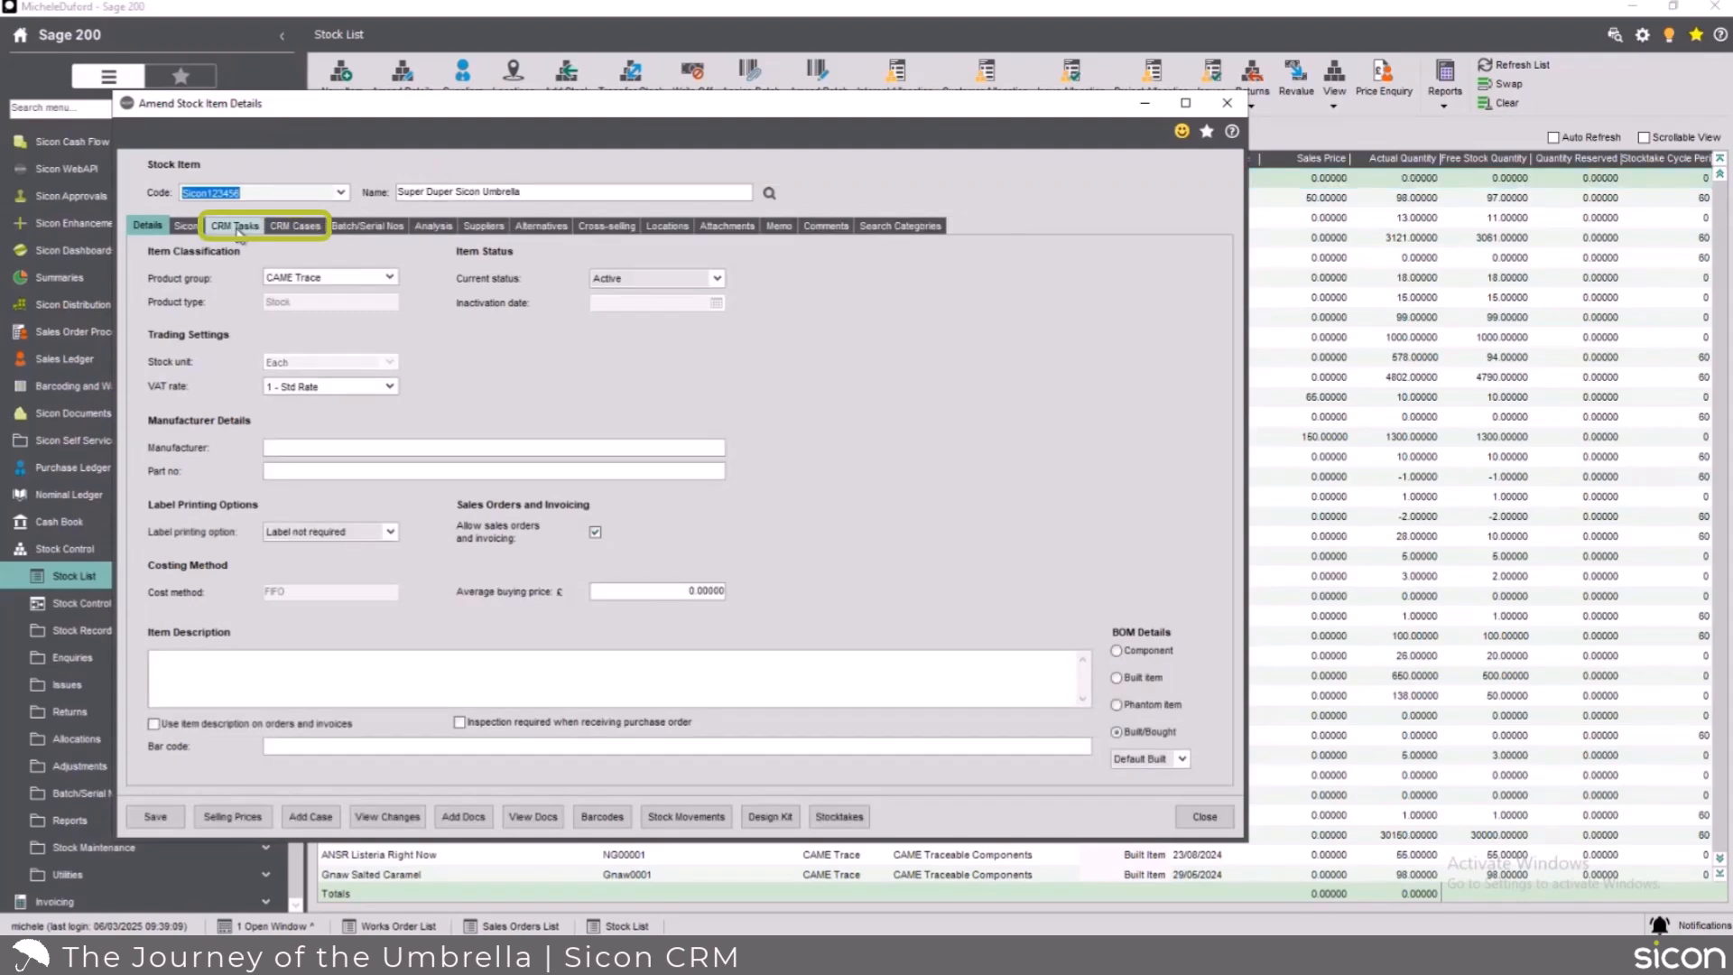
click(290, 227)
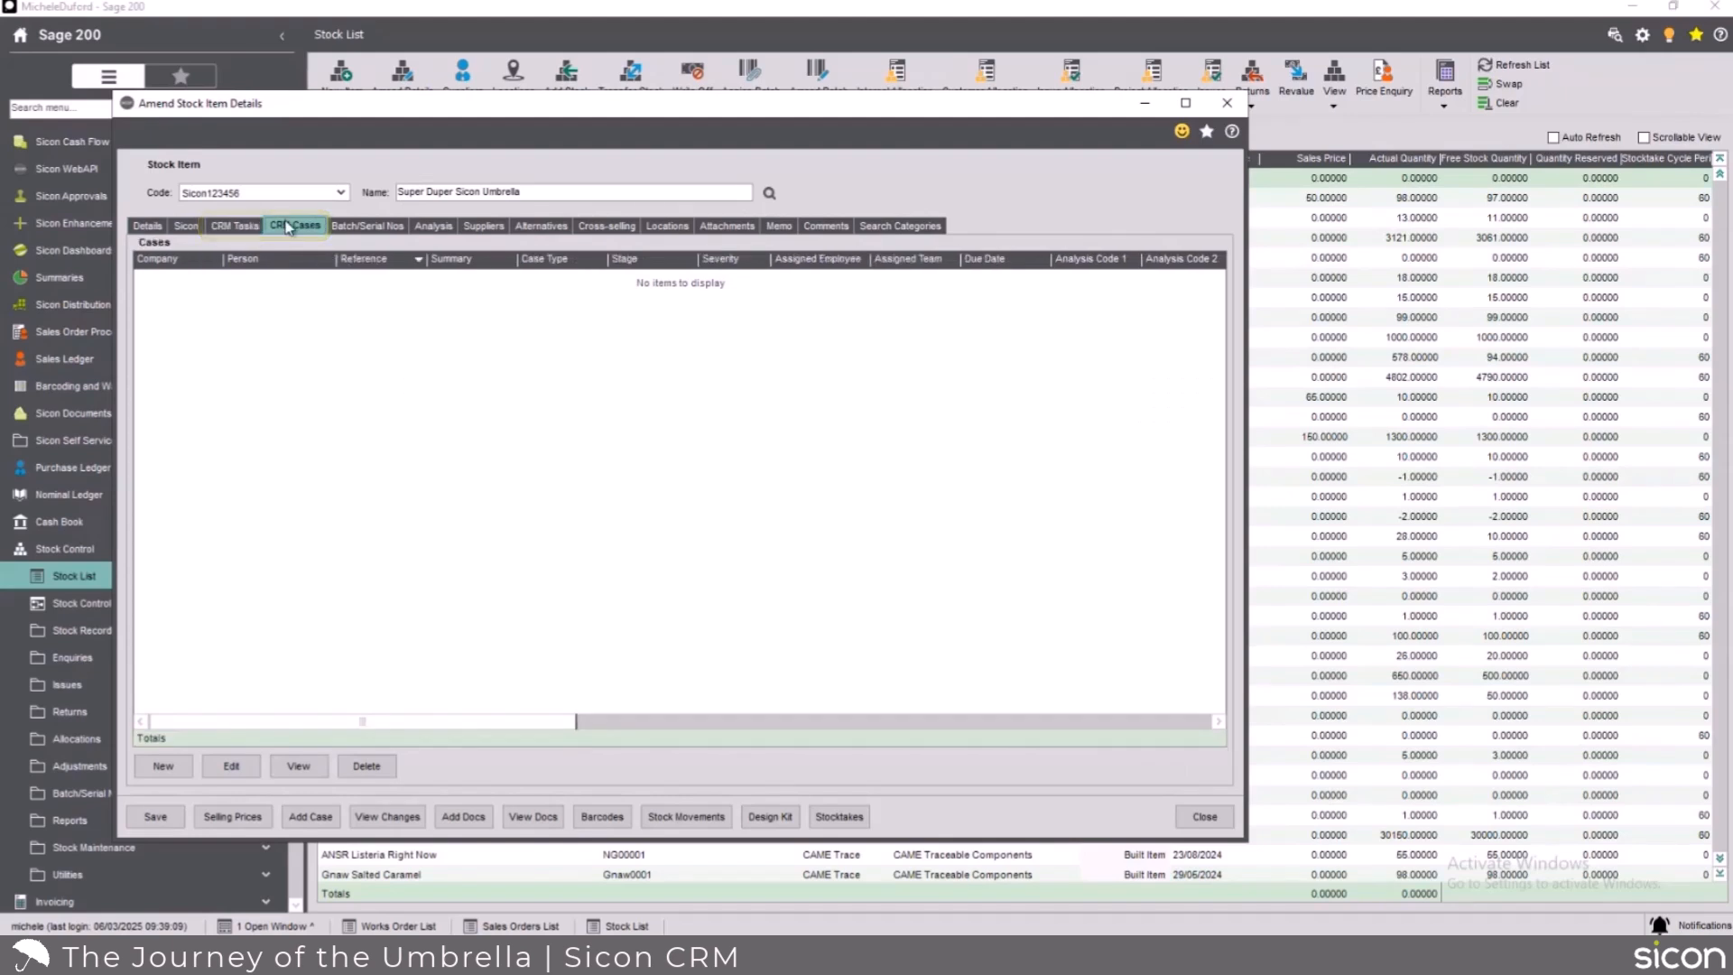
click(163, 765)
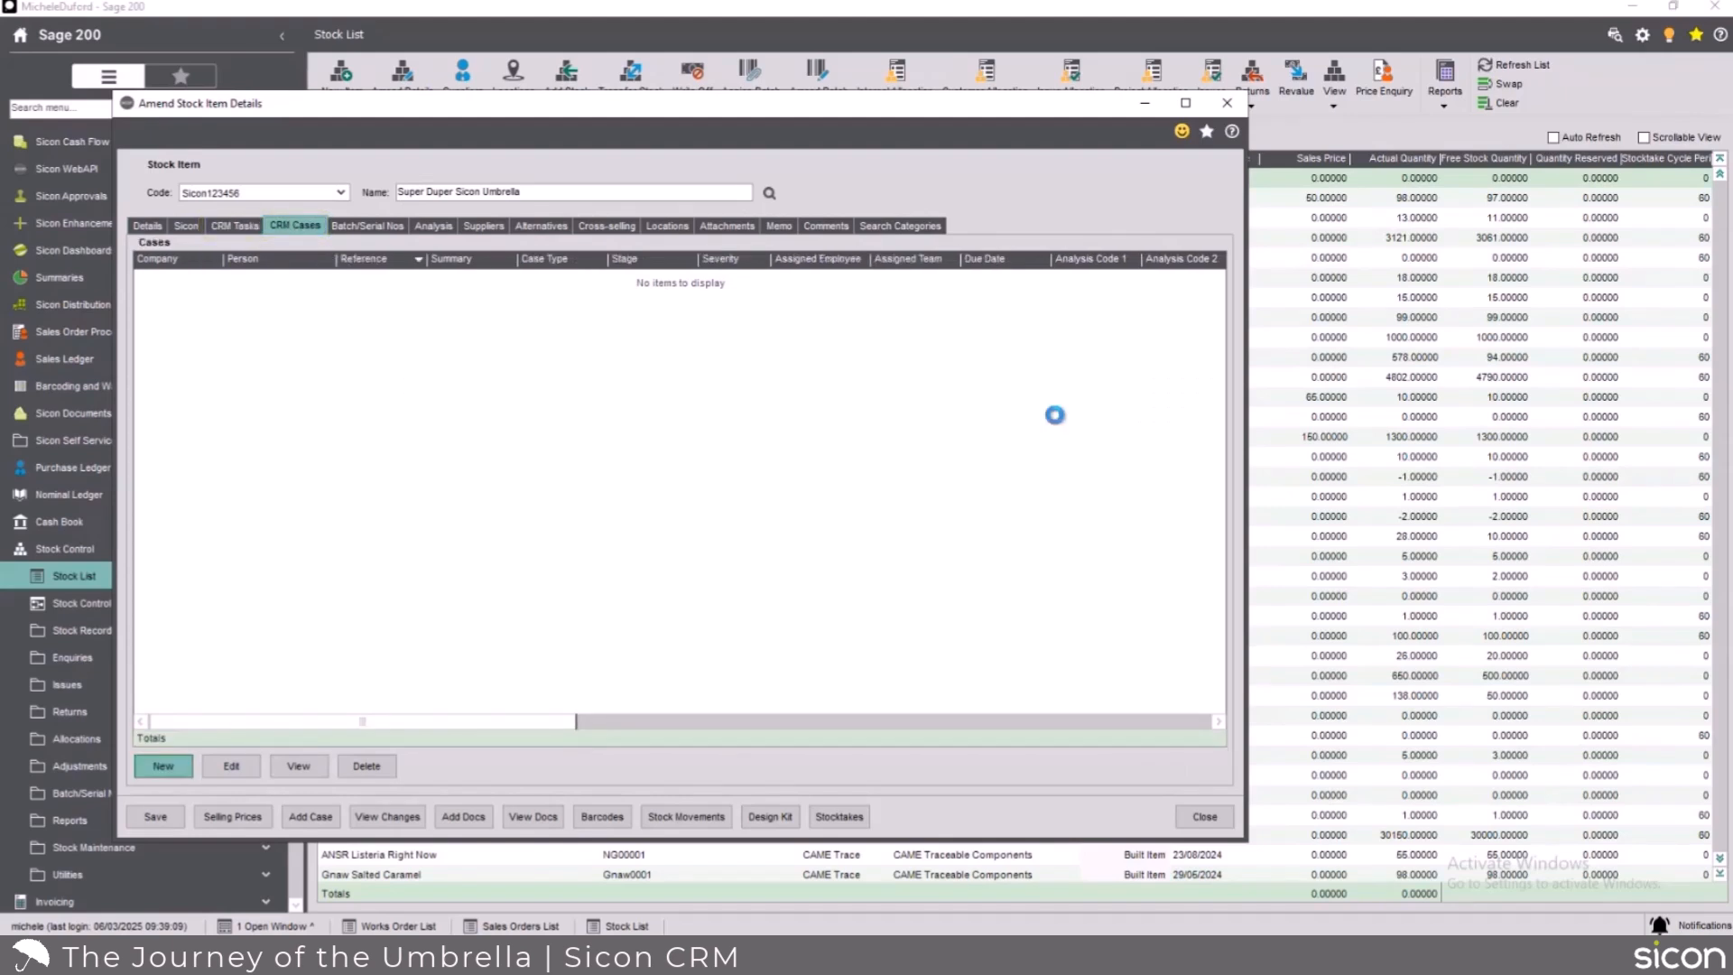